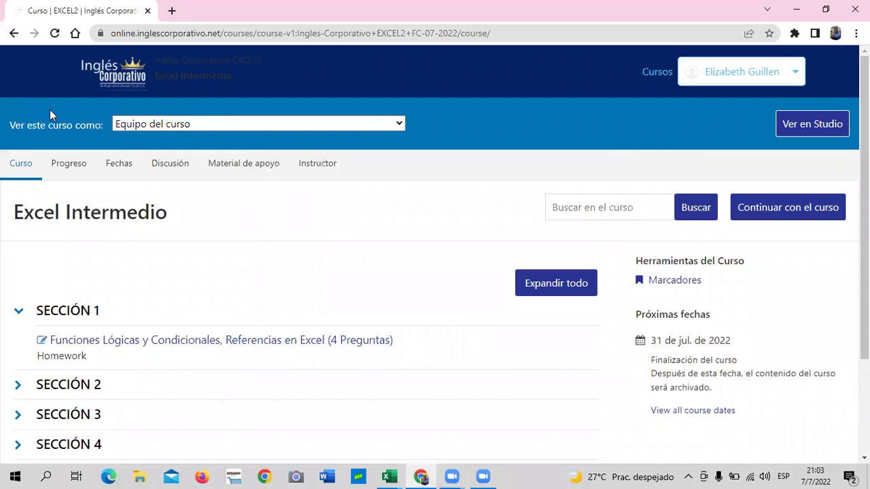
Follow the Funciones Lógicas y Condicionales link into lesson 1.7 Funciones condicionales (Sumar.SI, Contar.SI)
scroll(181, 364, down, 2)
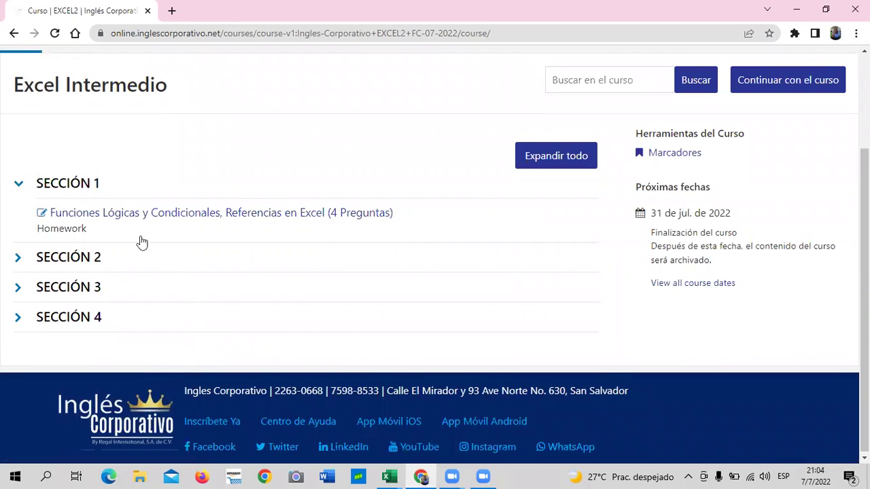
click(131, 212)
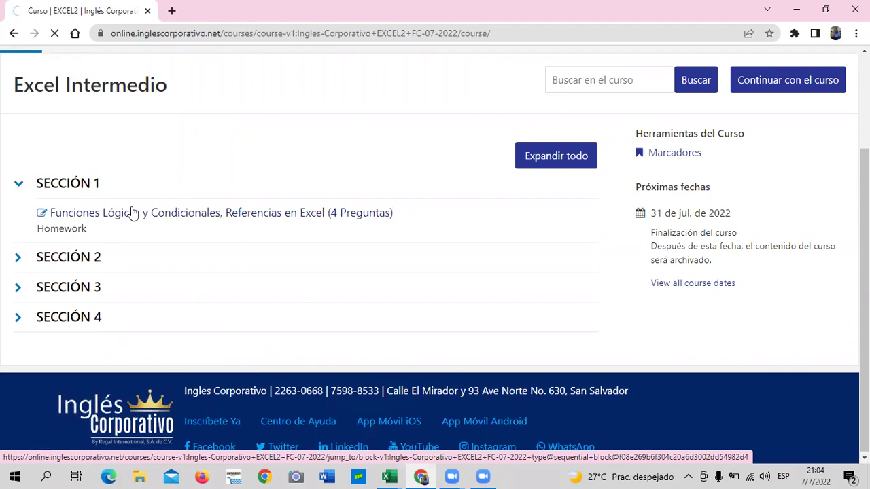
click(134, 212)
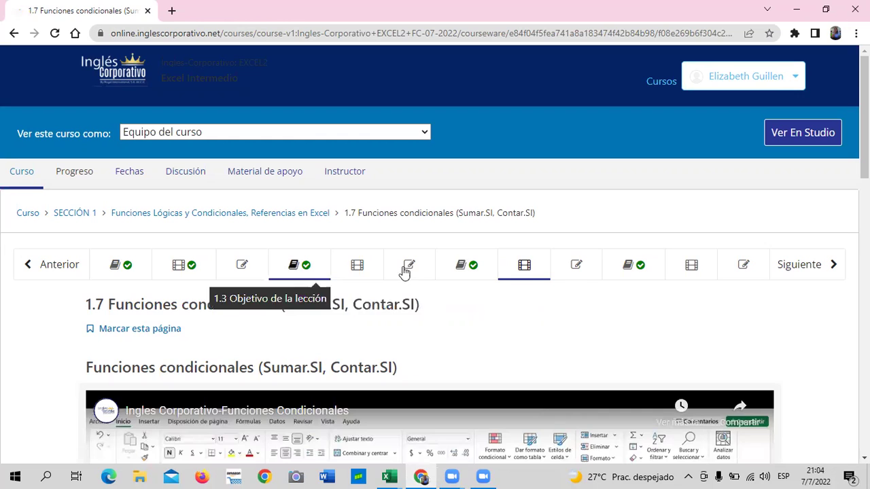
Switch to lesson 1.6 Objetivo de la lección and read down to the FUNCIÓN CONTAR.SI example sheet
click(479, 263)
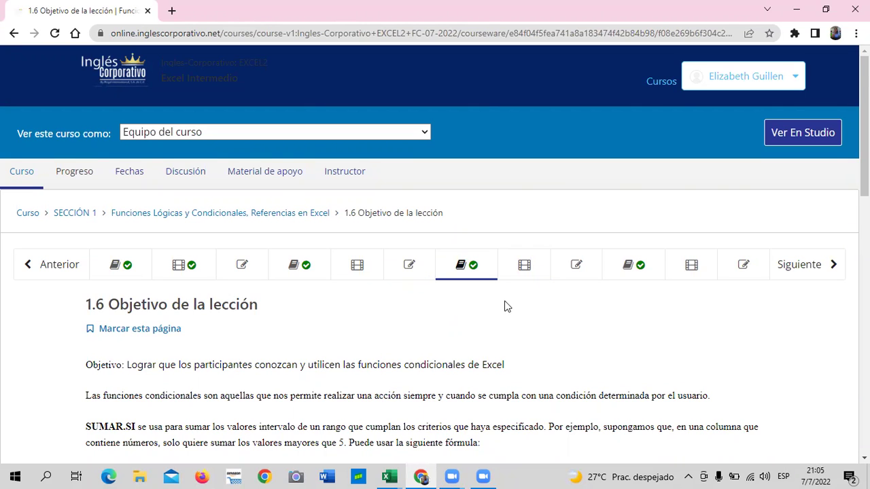
scroll(504, 306, down, 1)
scroll(505, 301, down, 1)
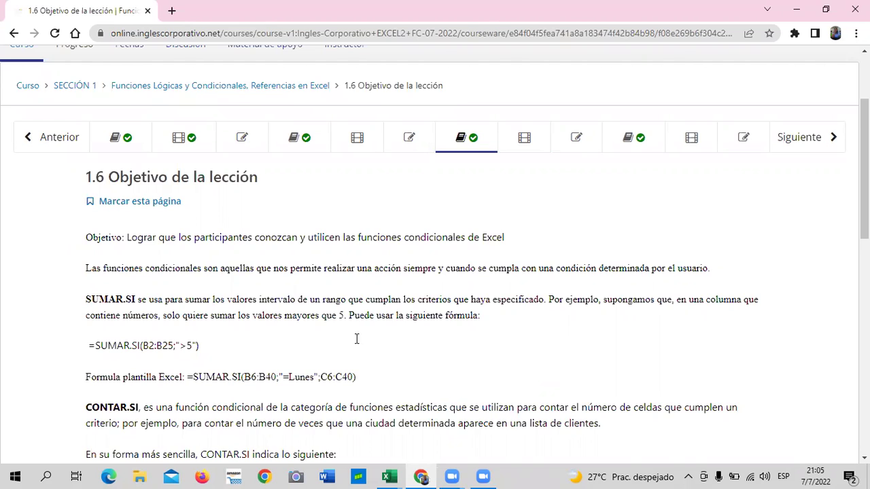
scroll(235, 341, down, 1)
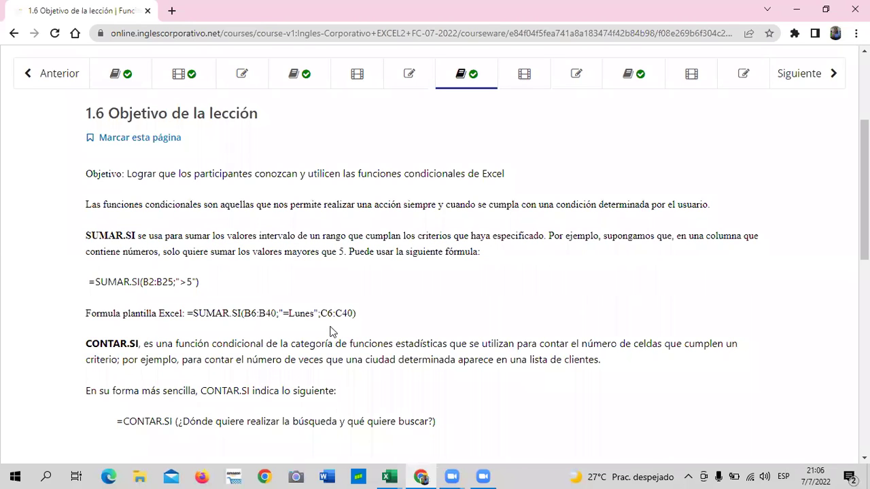
scroll(331, 331, down, 3)
scroll(331, 328, down, 2)
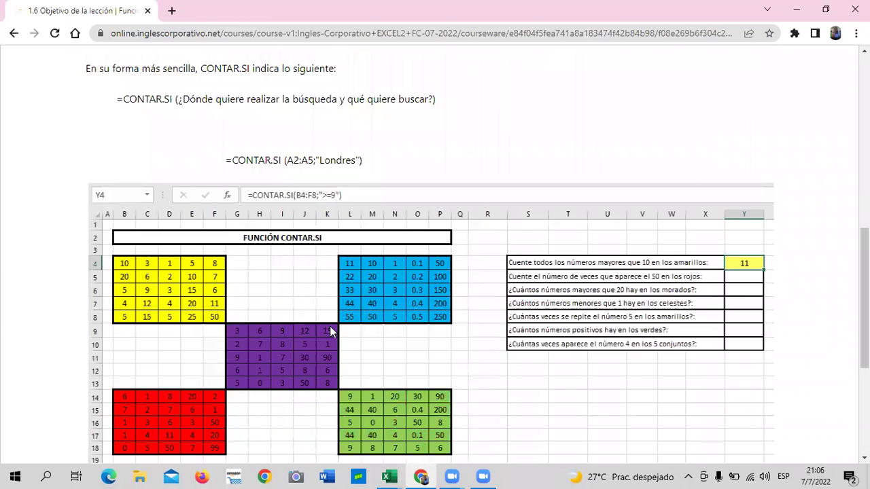
scroll(330, 330, down, 2)
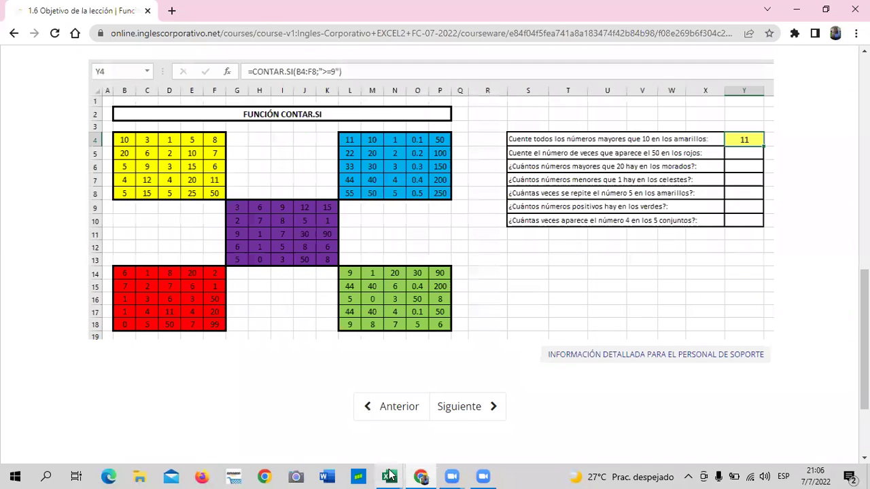
mouse_move(389, 474)
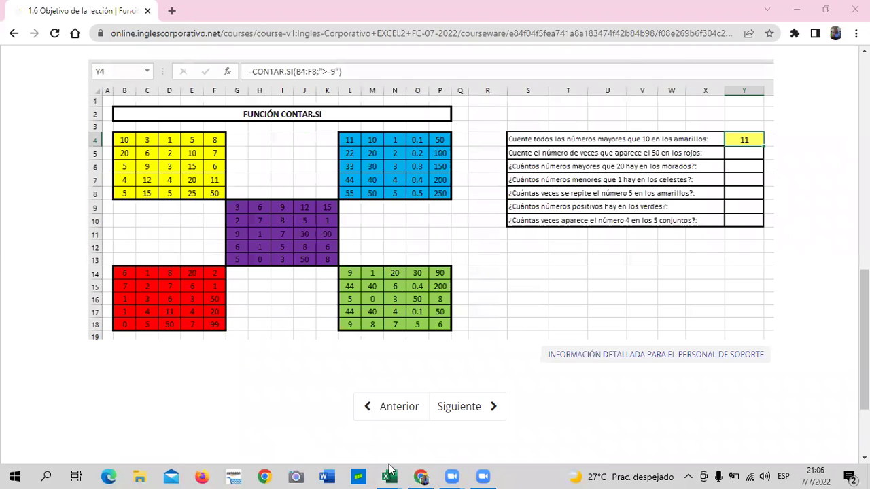
Switch to Excel and close the Formatos propios y personalizados workbook without saving
key(alt+Tab)
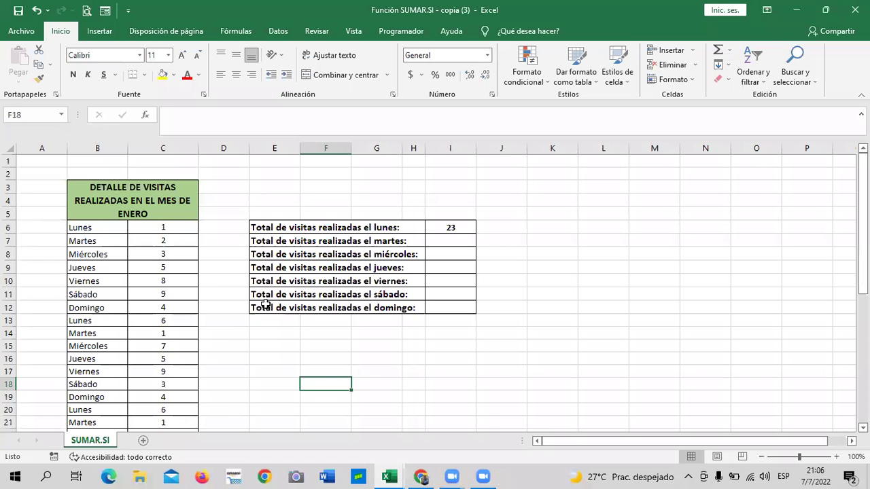
scroll(243, 332, down, 2)
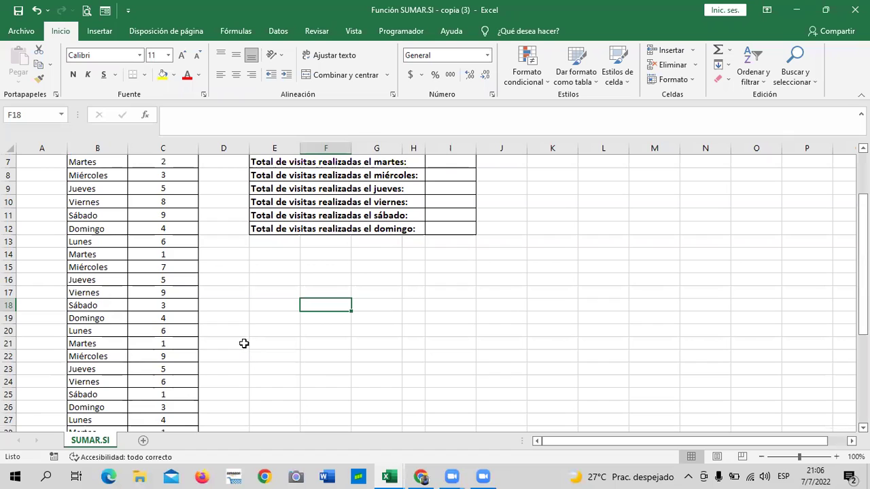
scroll(243, 343, up, 2)
scroll(239, 359, up, 1)
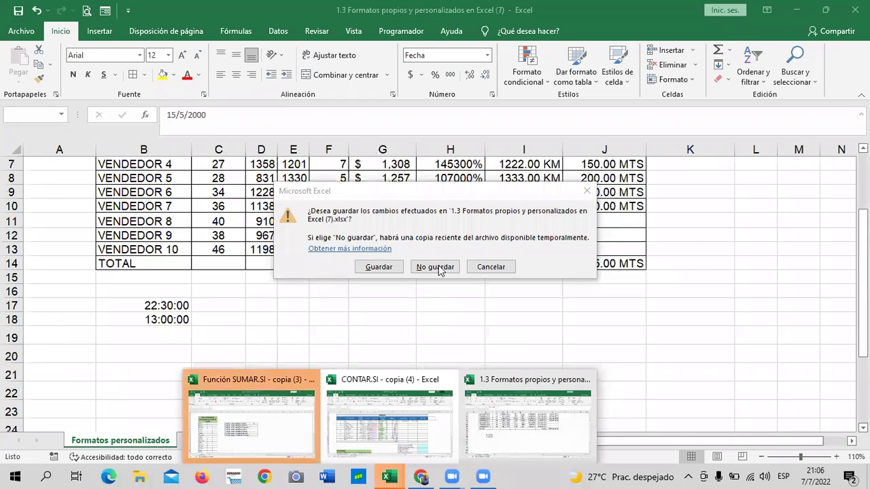
click(439, 267)
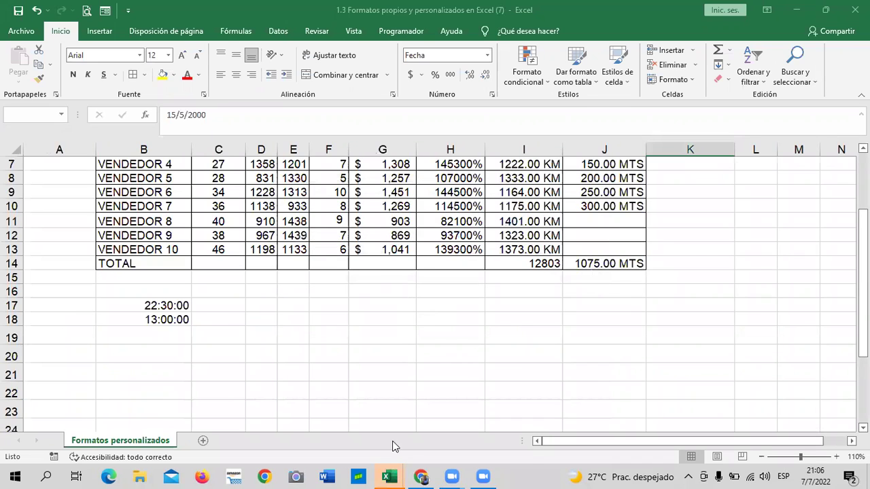
In the CONTAR.SI workbook, show the Función CONTAR.SI sheet and inspect Y4's =CONTAR.SI(B4:F8;">=9") formula
mouse_move(394, 474)
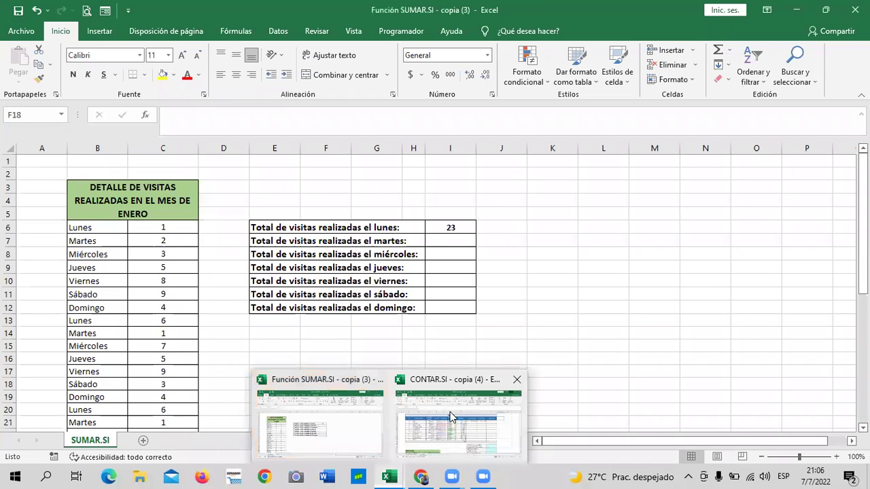
click(448, 408)
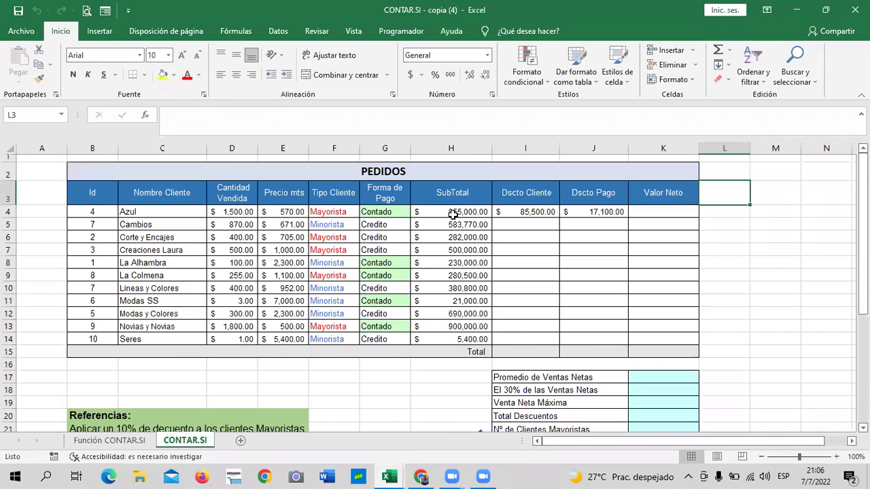
scroll(460, 216, down, 1)
scroll(481, 288, down, 2)
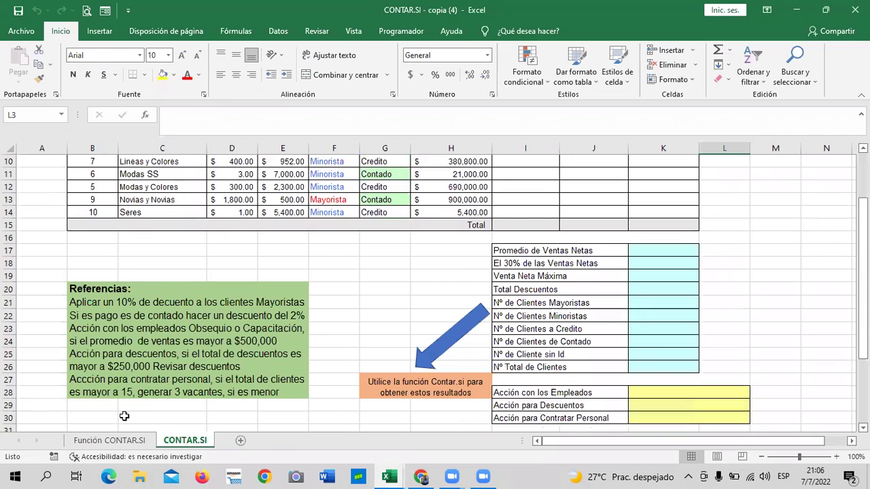
scroll(125, 416, down, 1)
click(116, 443)
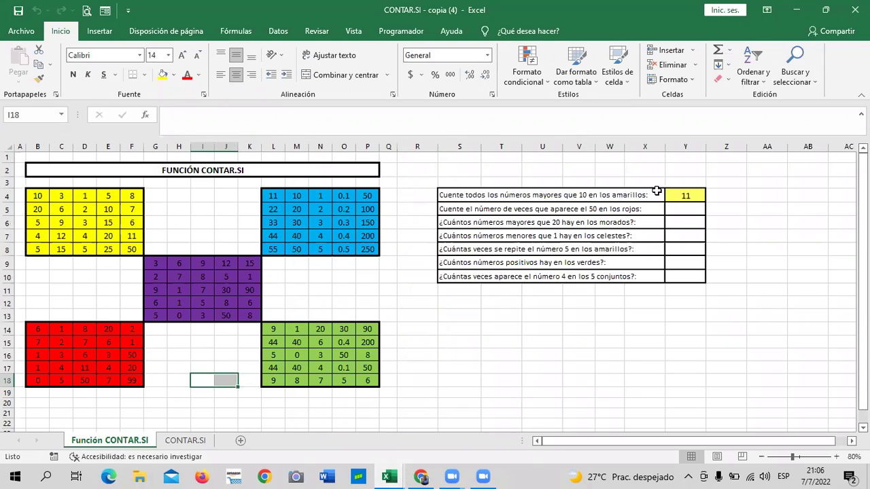
click(684, 193)
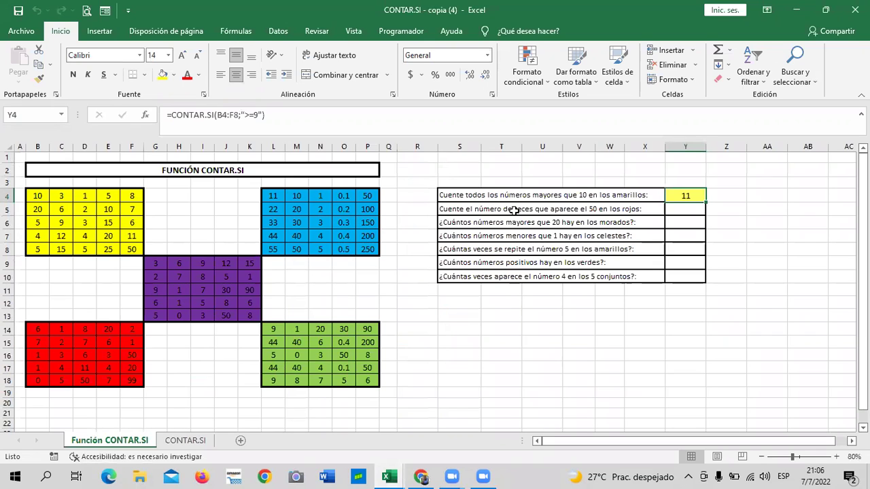
Review the second question in S5 and the answer formulas in Y5 and Y4
click(632, 206)
click(684, 210)
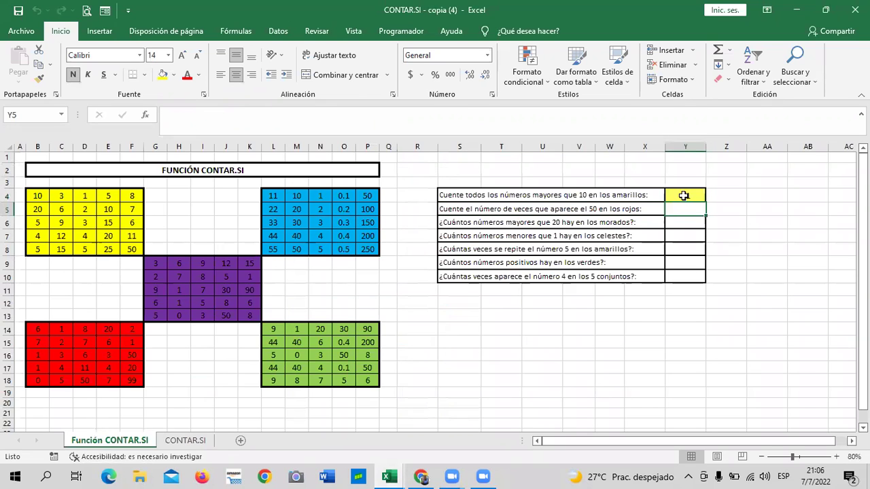
click(683, 196)
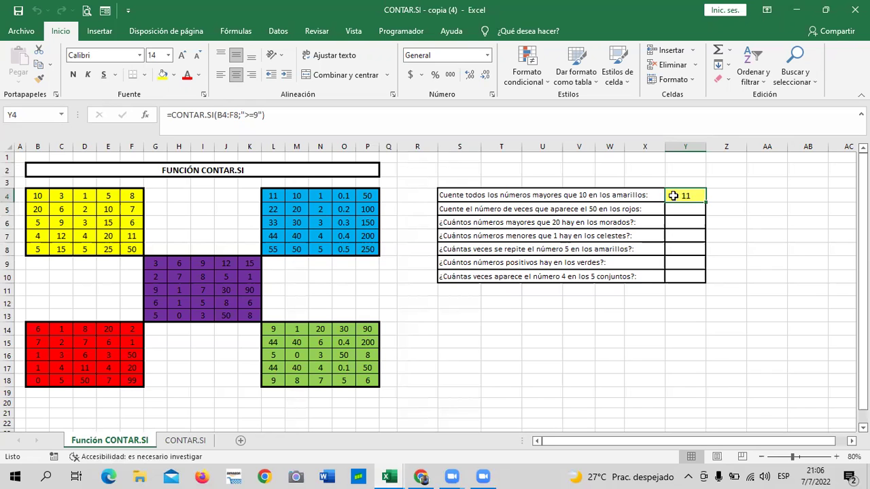
Browse the PEDIDOS table on the CONTAR.SI sheet, then return to the course lesson in Chrome
click(189, 442)
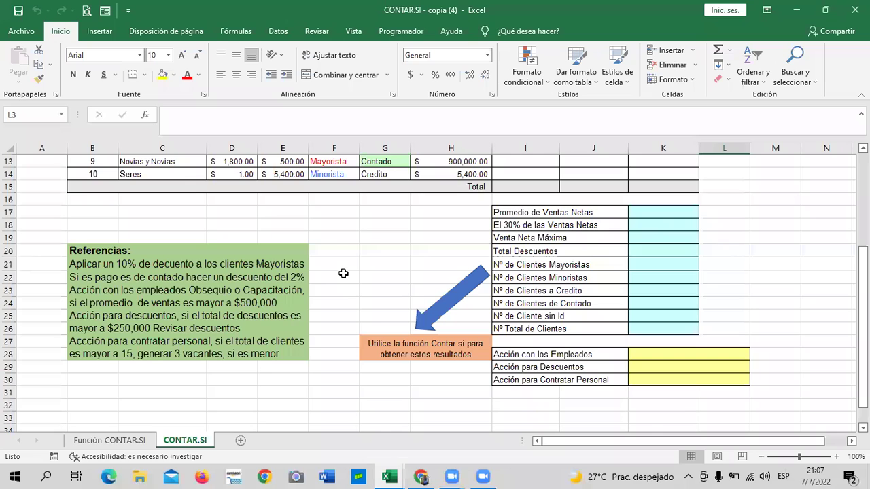
scroll(635, 221, up, 4)
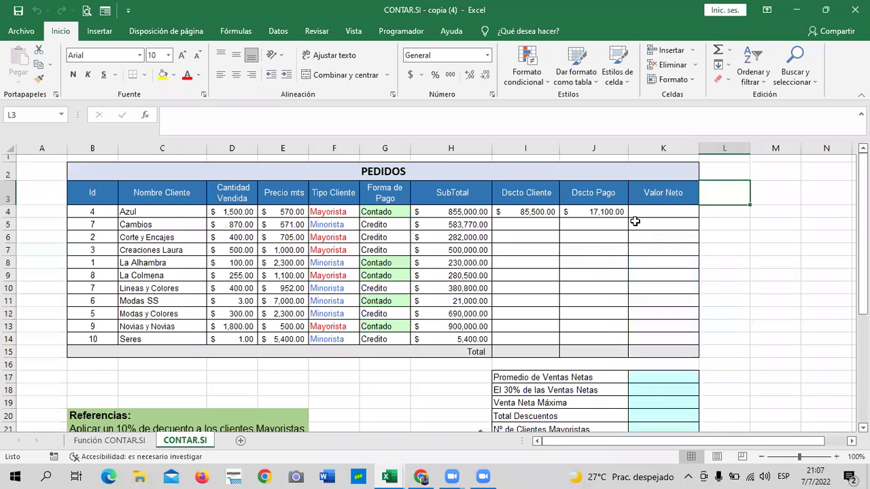
scroll(635, 221, down, 1)
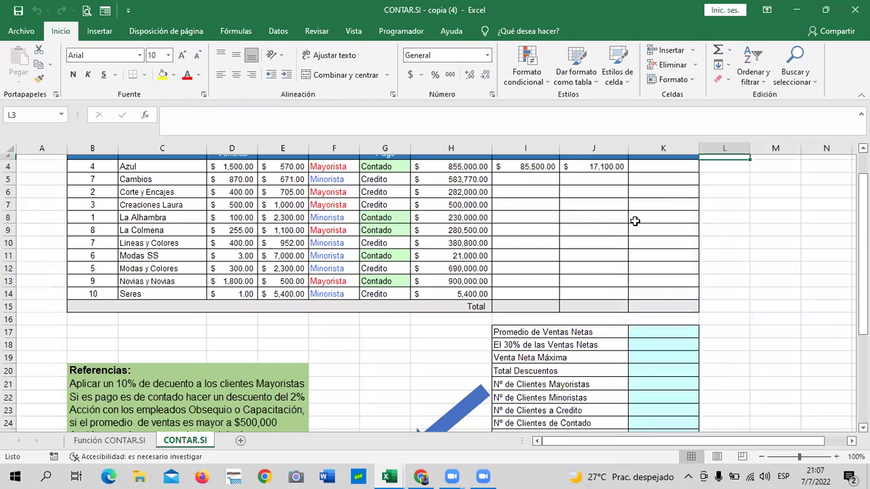
scroll(629, 339, down, 4)
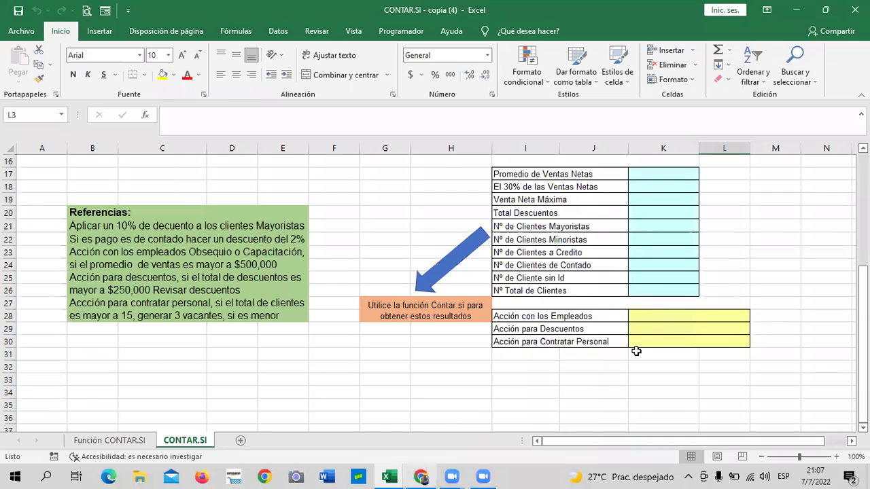
scroll(646, 283, up, 1)
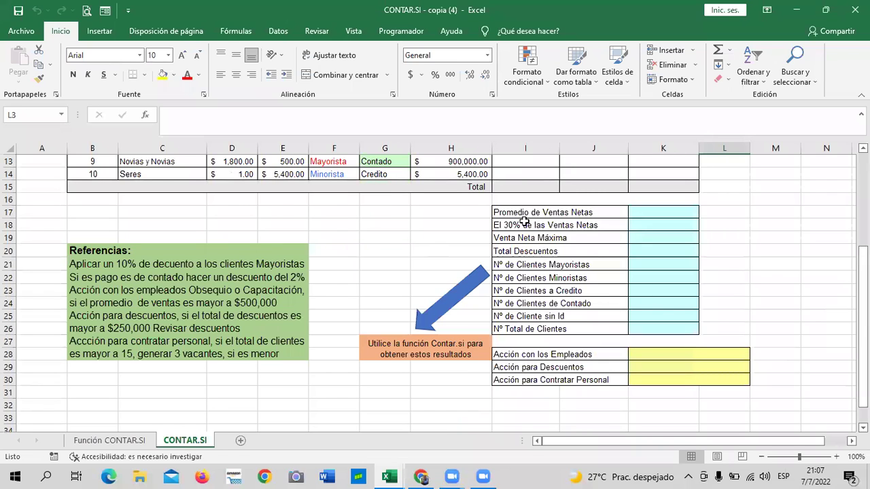
scroll(523, 218, up, 2)
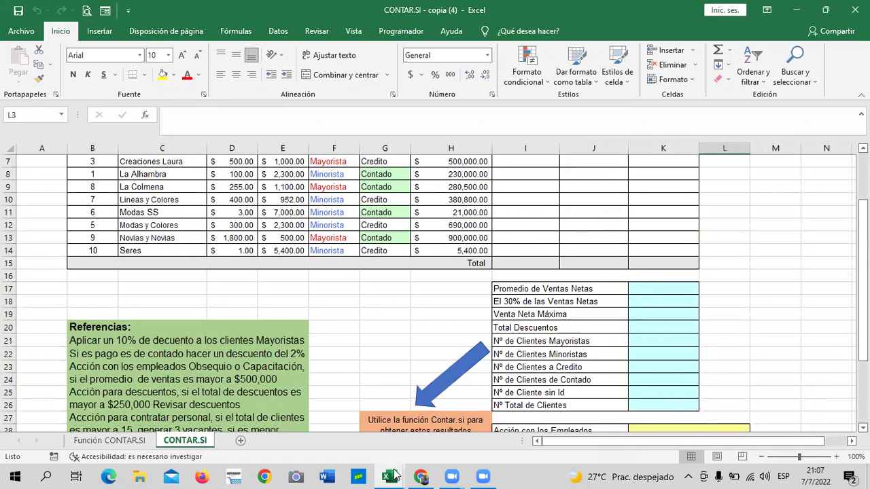
mouse_move(428, 474)
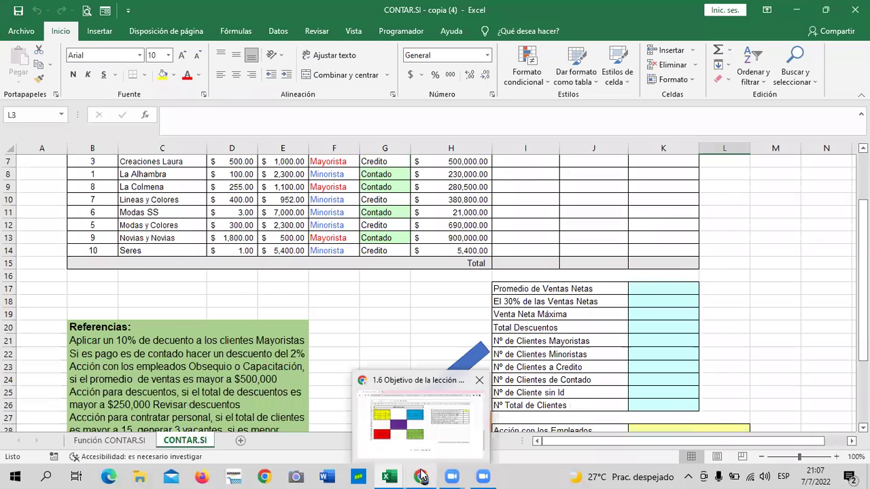
click(421, 476)
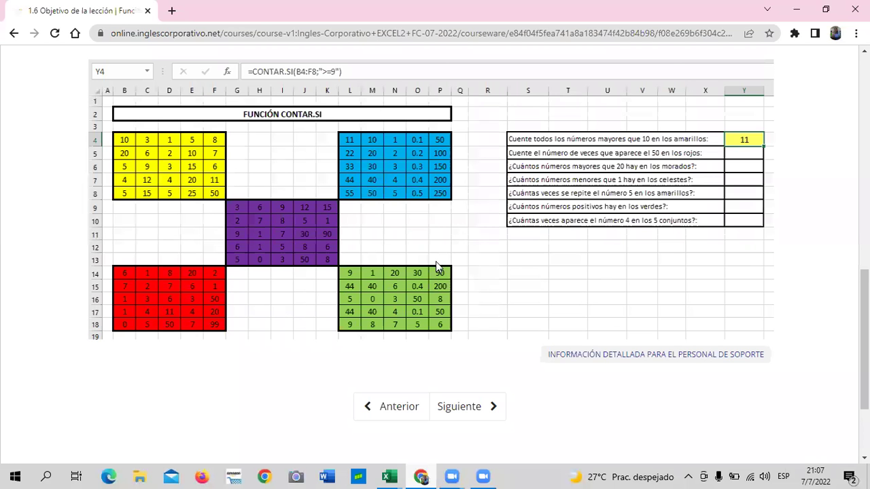
scroll(437, 262, up, 4)
scroll(437, 266, up, 1)
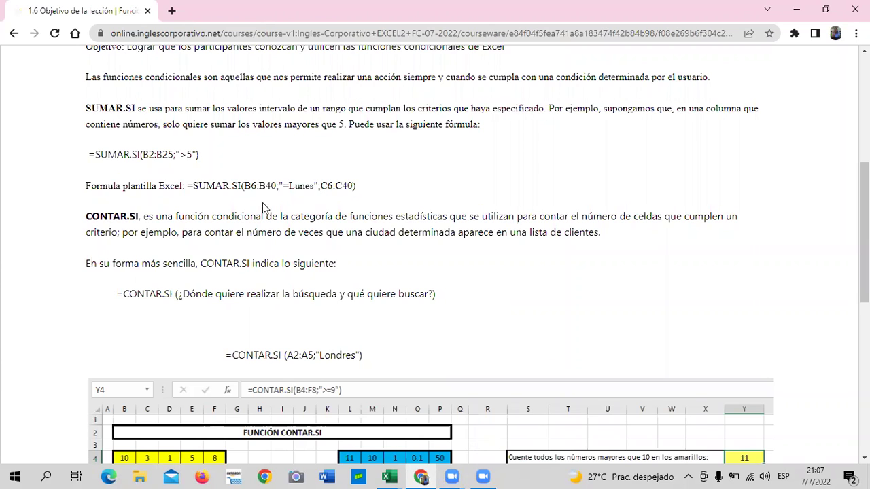
scroll(287, 264, down, 2)
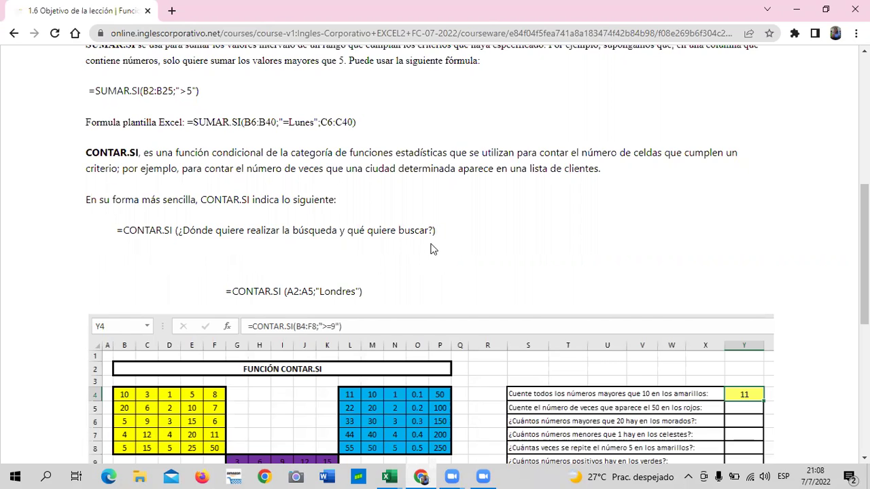
scroll(421, 245, down, 1)
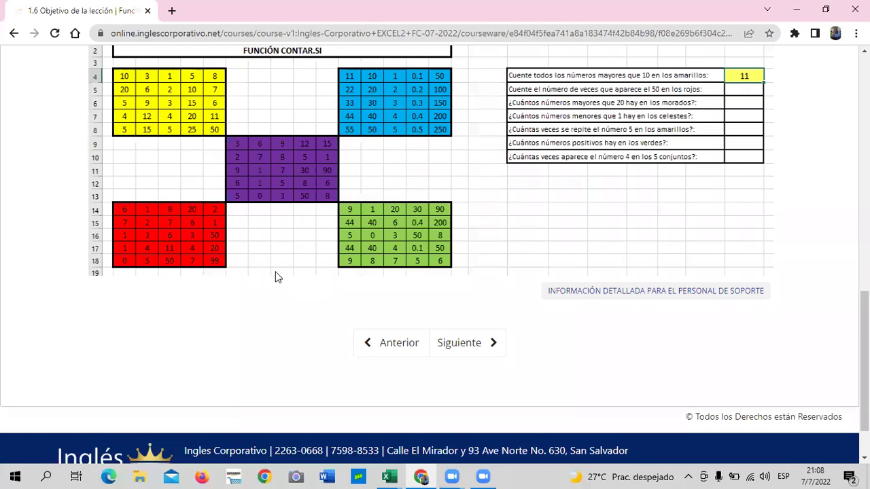
Advance with Siguiente to lesson 1.7 and start its embedded conditional-functions video
click(457, 344)
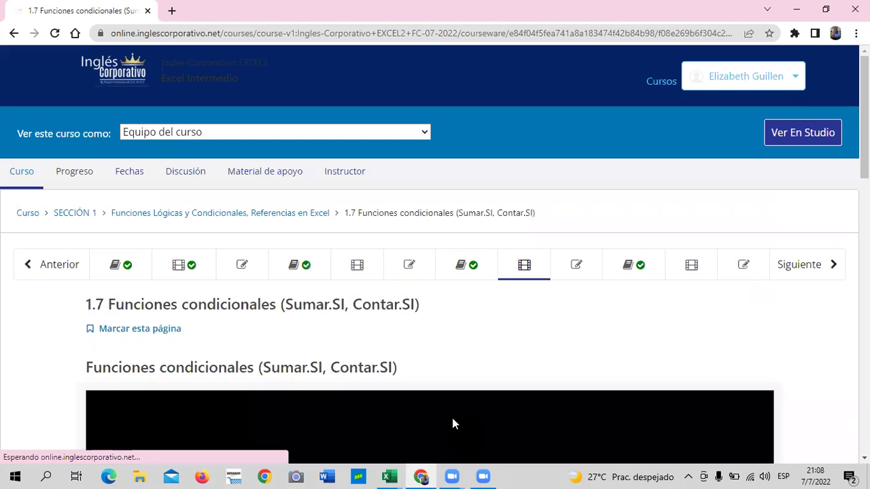
scroll(460, 364, down, 1)
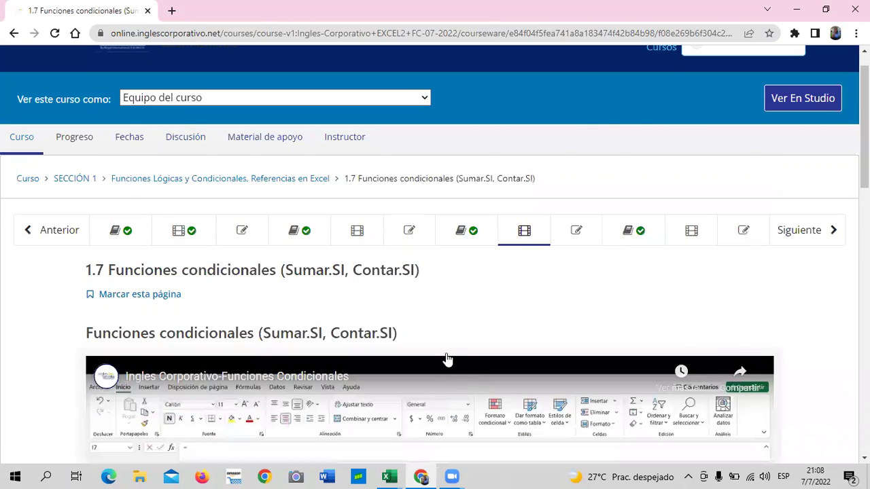
scroll(451, 359, down, 5)
scroll(350, 331, up, 3)
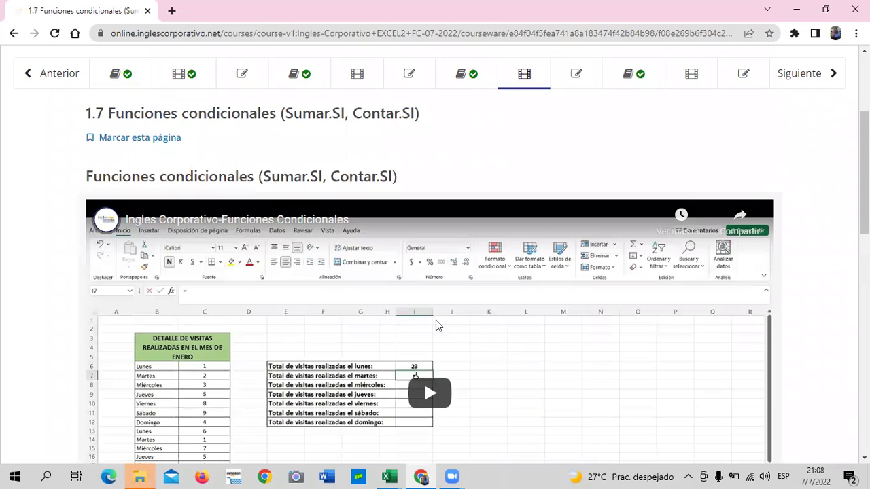
click(434, 326)
scroll(435, 326, down, 2)
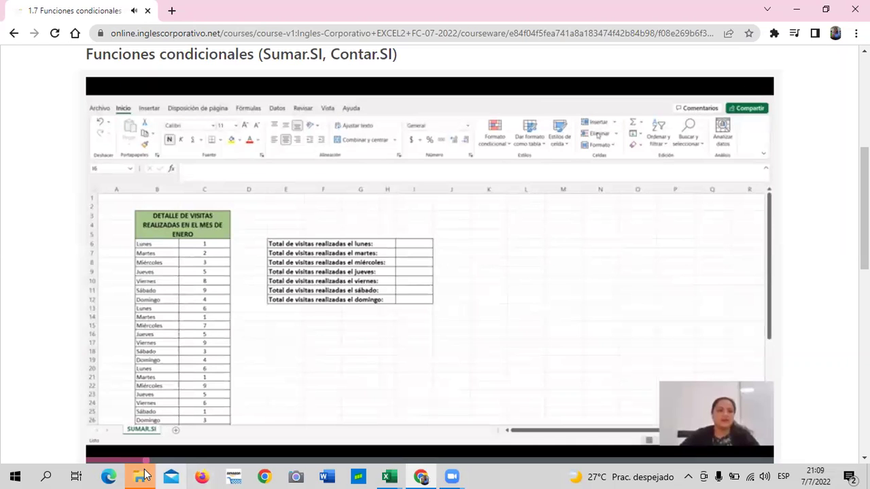
Close File Explorer, watch the lesson video to the end, and switch back to the Función SUMAR.SI workbook
mouse_move(141, 475)
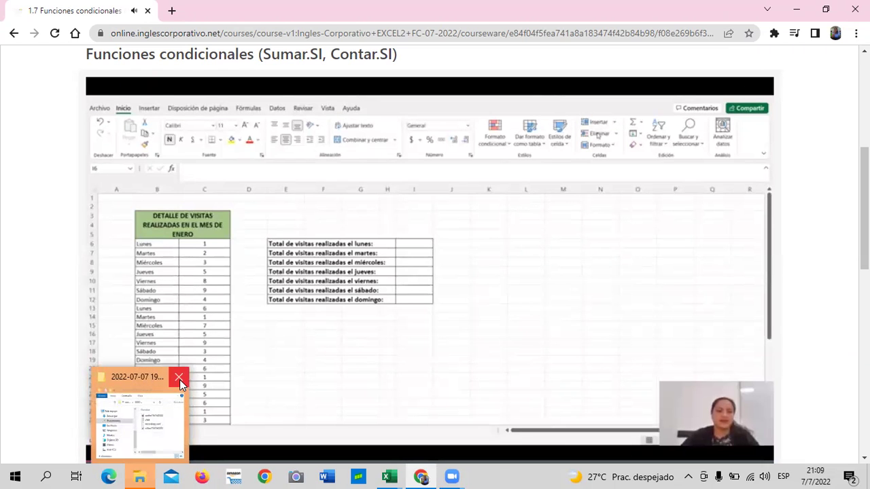
click(180, 379)
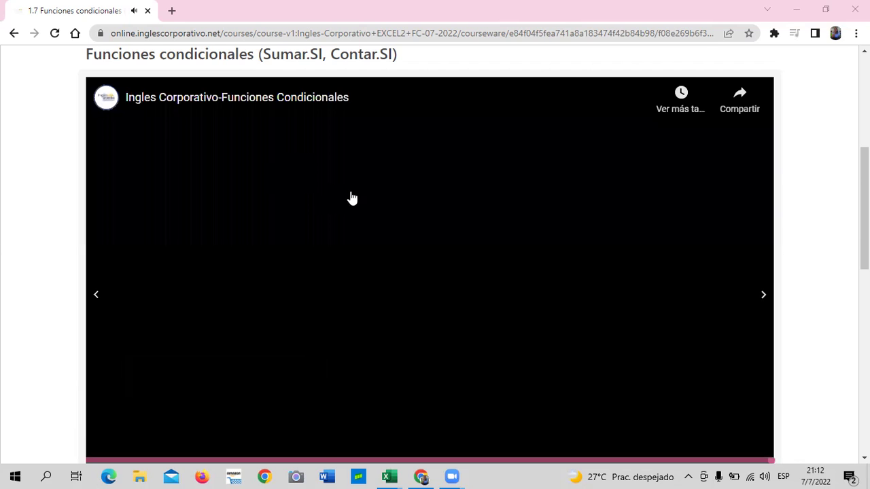
scroll(370, 457, down, 1)
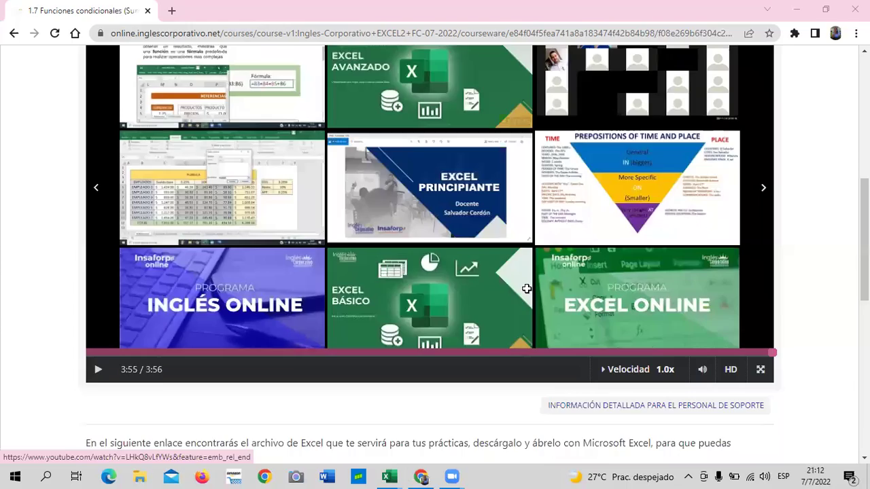
key(alt+Tab)
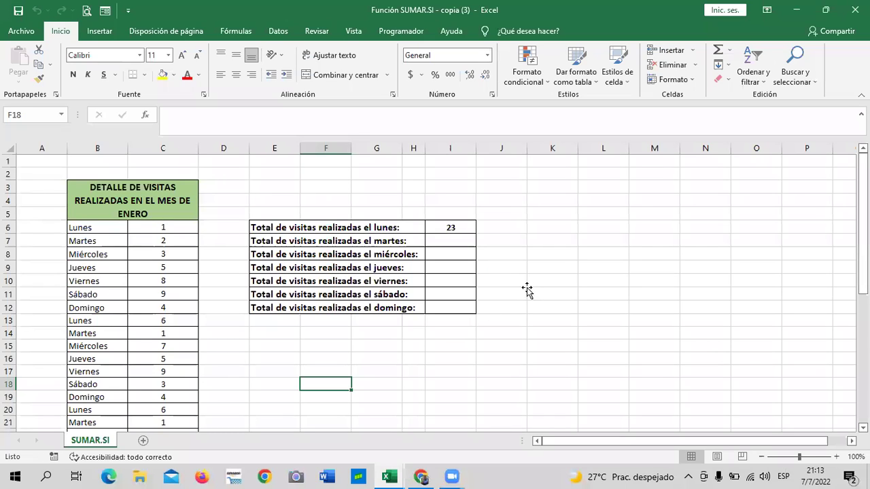
key(ctrl+z)
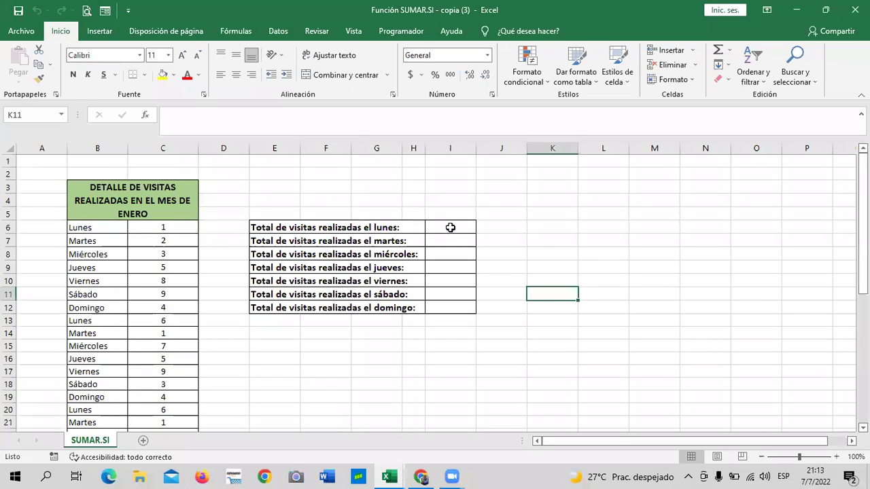
click(450, 228)
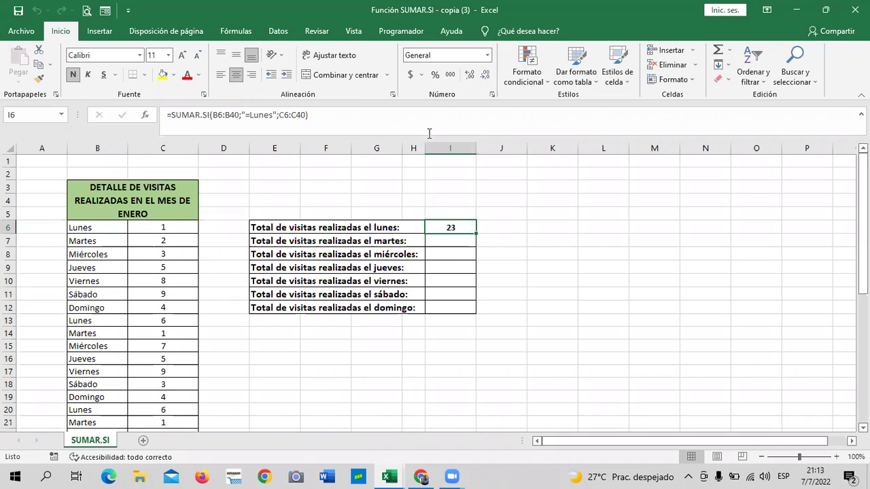
key(ctrl+z)
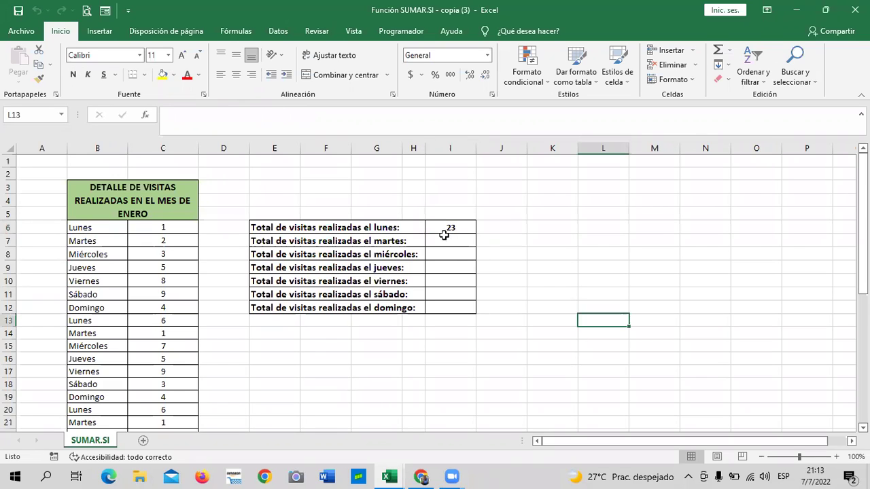
click(451, 226)
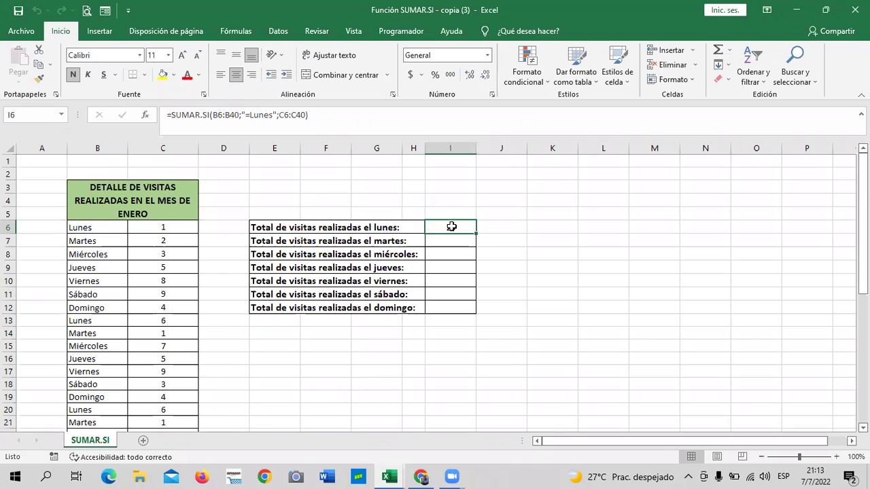
click(522, 258)
click(442, 228)
scroll(326, 355, down, 2)
scroll(272, 347, down, 3)
scroll(272, 347, down, 1)
scroll(142, 332, down, 5)
scroll(143, 339, up, 4)
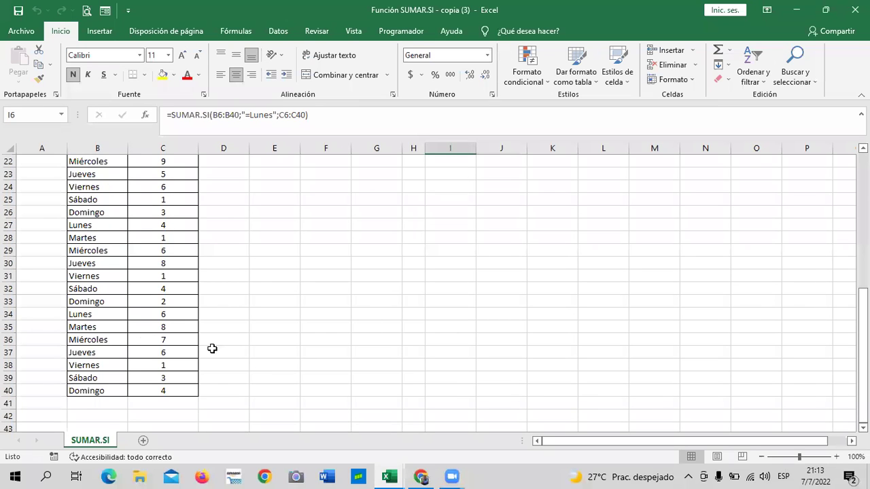
scroll(212, 348, up, 7)
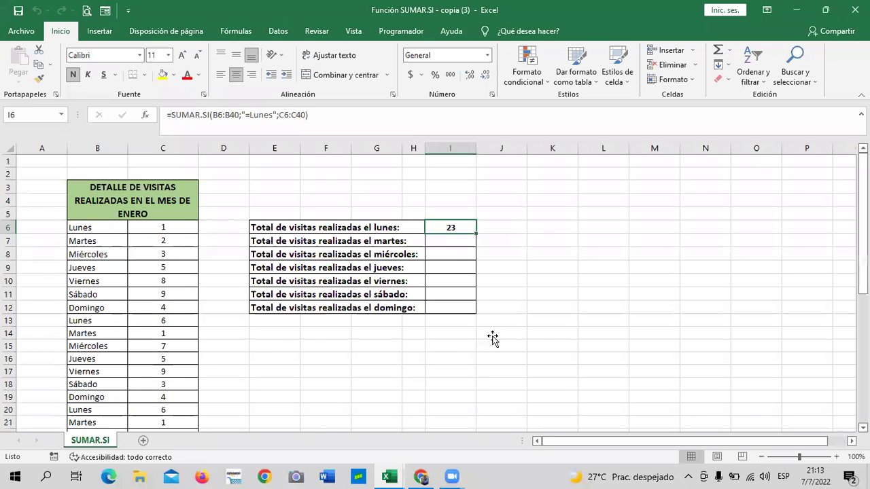
Start a =SUMAR.SI( formula in I7 for the Tuesday visit total
click(445, 241)
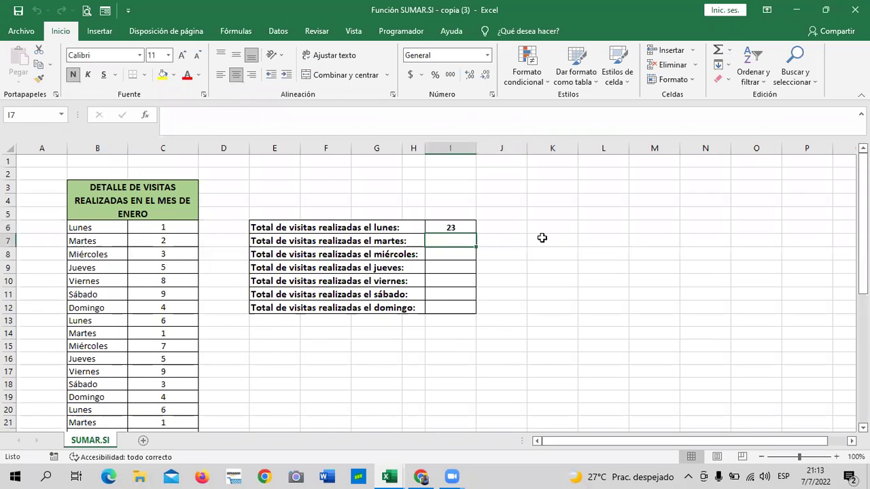
text(=)
text(SUMAR)
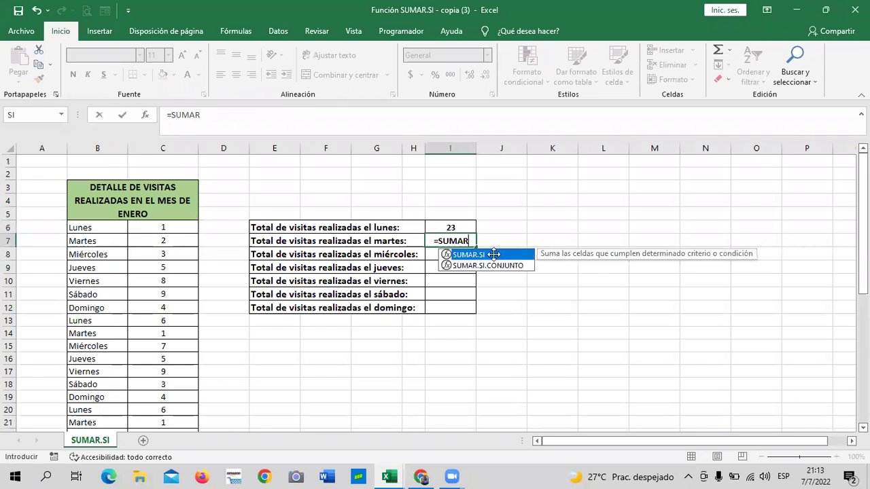
double_click(493, 254)
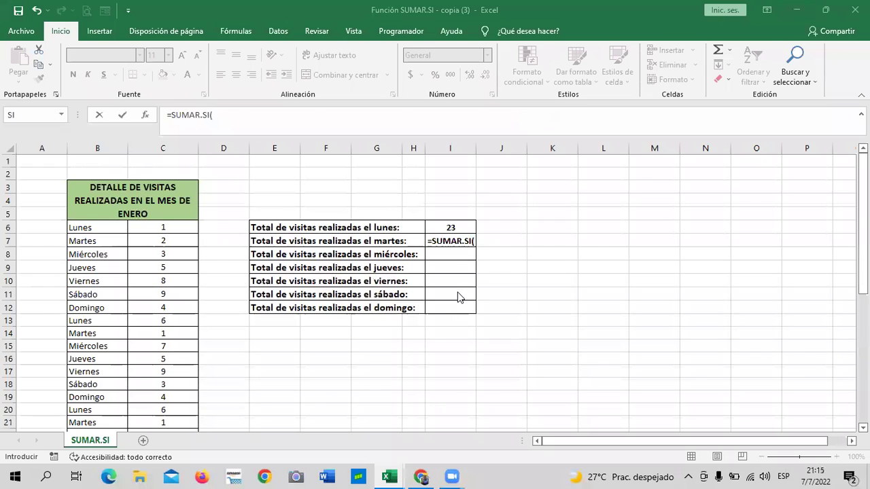
click(459, 239)
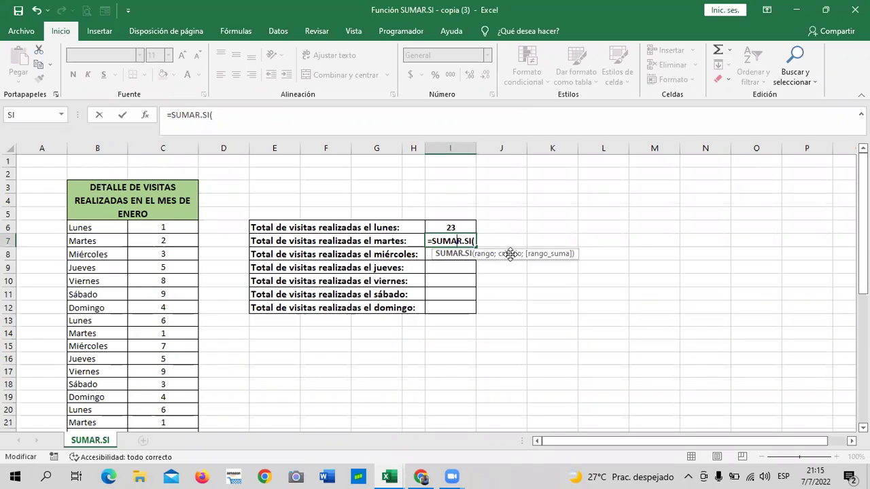
Set the SUMAR.SI range to the day names B6:B40 and begin the quoted criterion
click(317, 120)
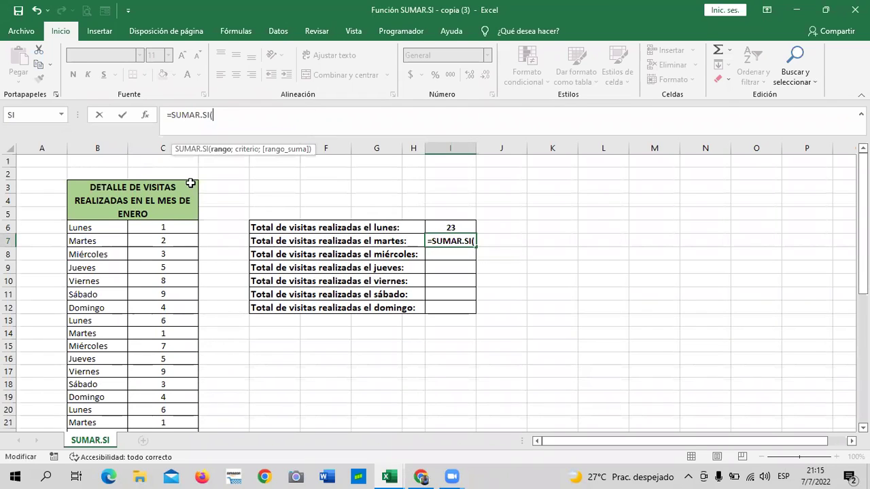
mouse_move(96, 228)
mouse_down()
mouse_move(106, 473)
mouse_move(93, 401)
mouse_up()
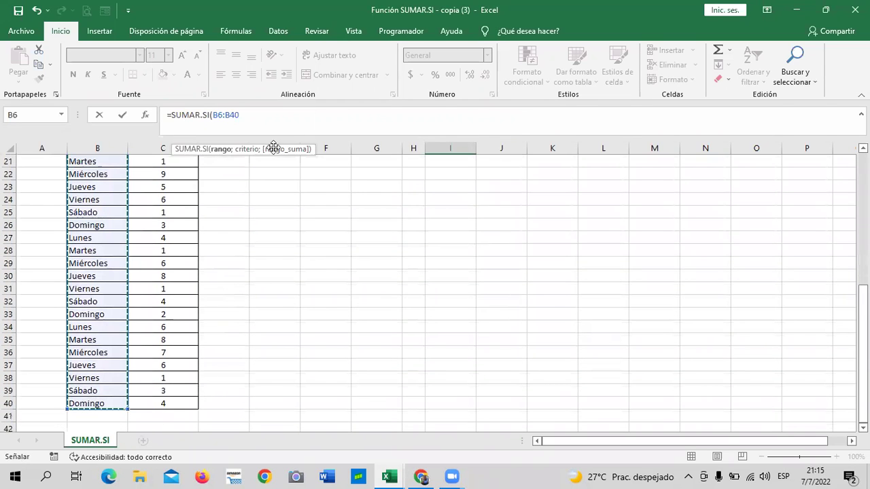
scroll(367, 307, up, 3)
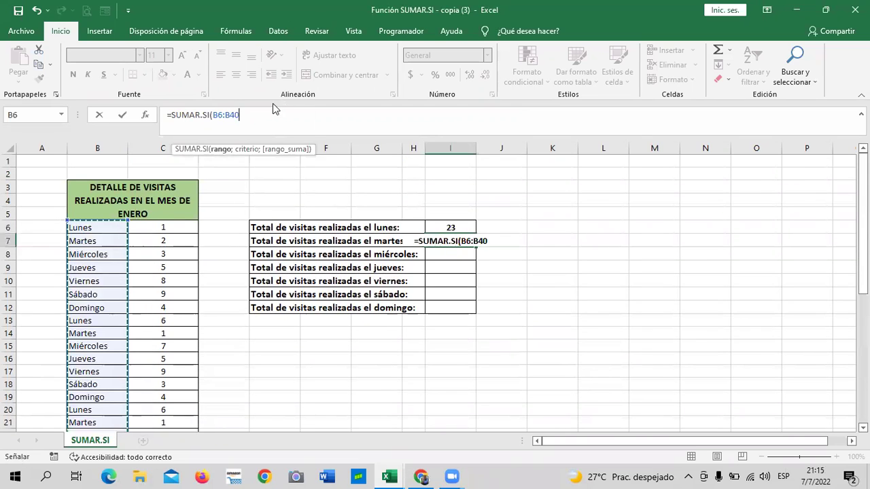
click(275, 115)
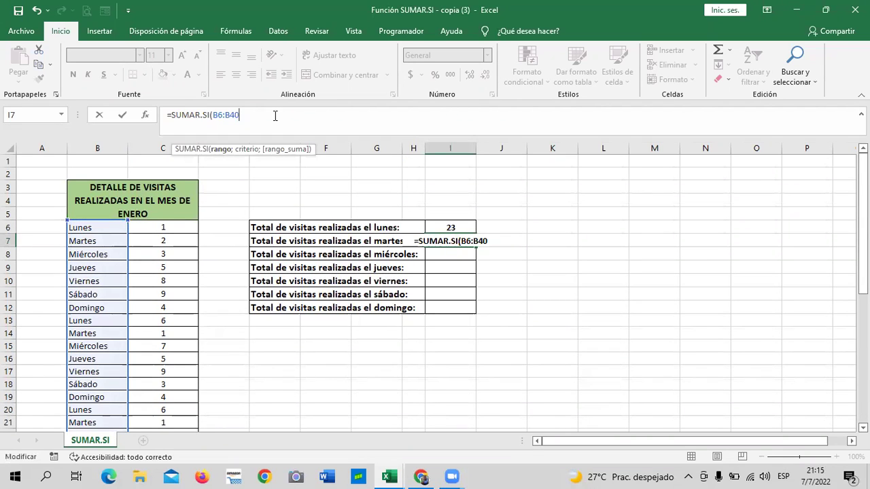
text(;)
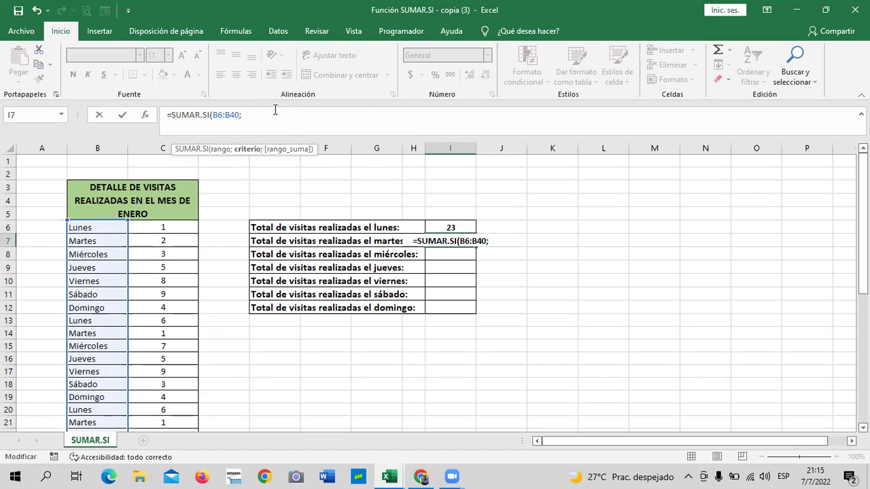
text(=")
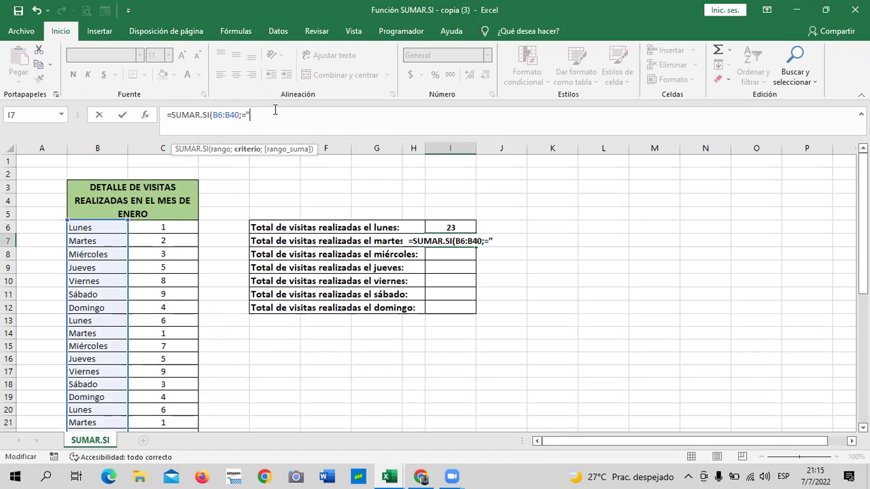
key(BackSpace)
key(BackSpace)
text(")
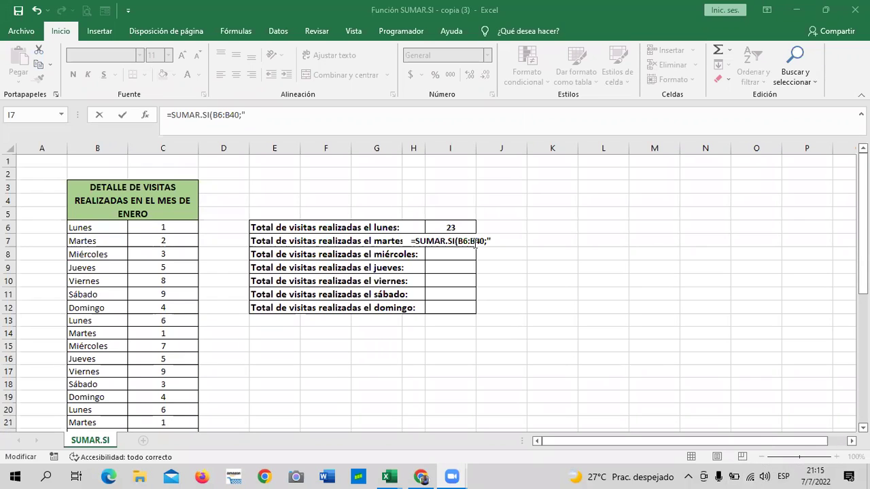
Finish with criterion "martes" and sum range C6:C40, giving =SUMAR.SI(B6:B40;"=martes";C6:C40)
click(289, 115)
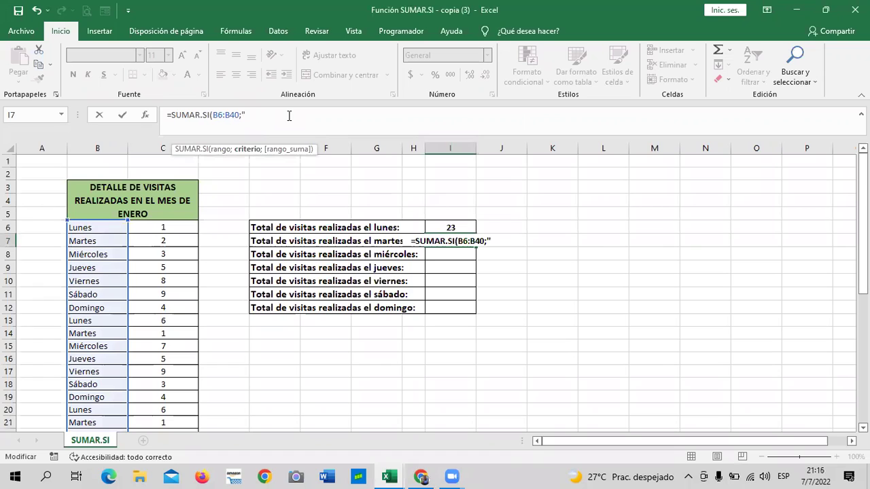
text(=)
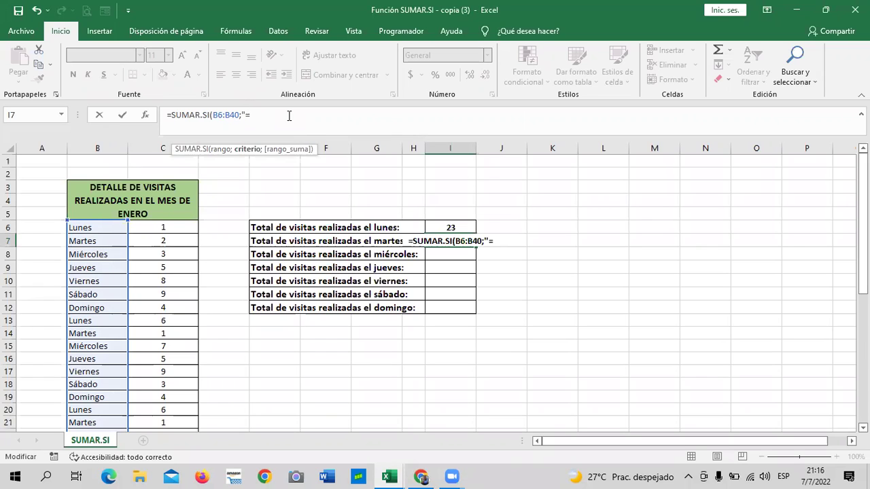
text(MARTES)
key(BackSpace)
key(BackSpace)
key(BackSpace)
key(BackSpace)
key(BackSpace)
key(BackSpace)
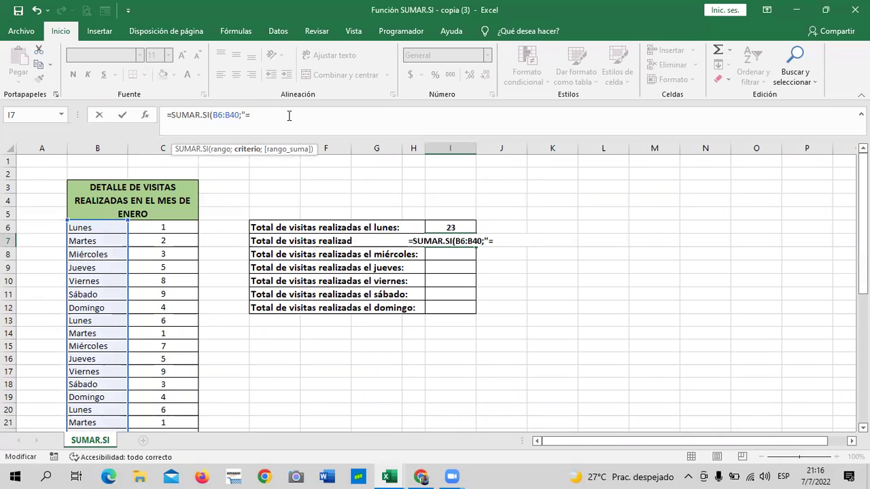
text(martes)
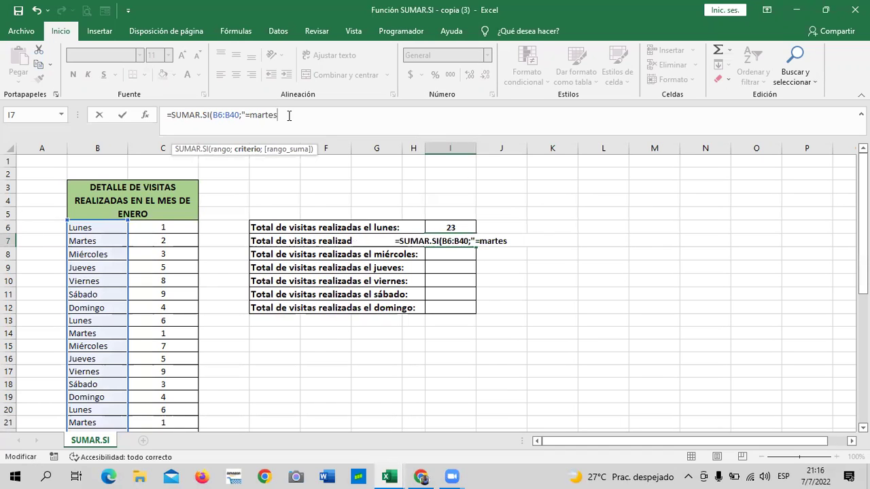
text(";)
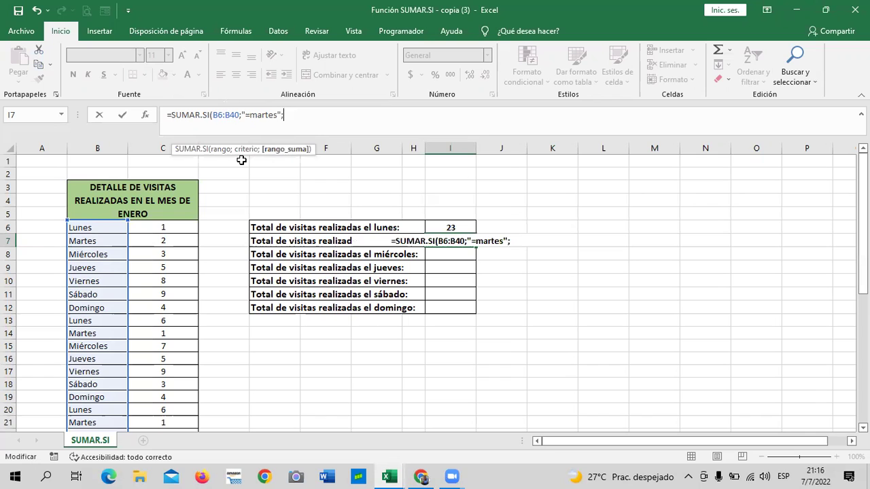
mouse_move(165, 228)
mouse_down()
mouse_move(171, 475)
mouse_move(179, 378)
mouse_up()
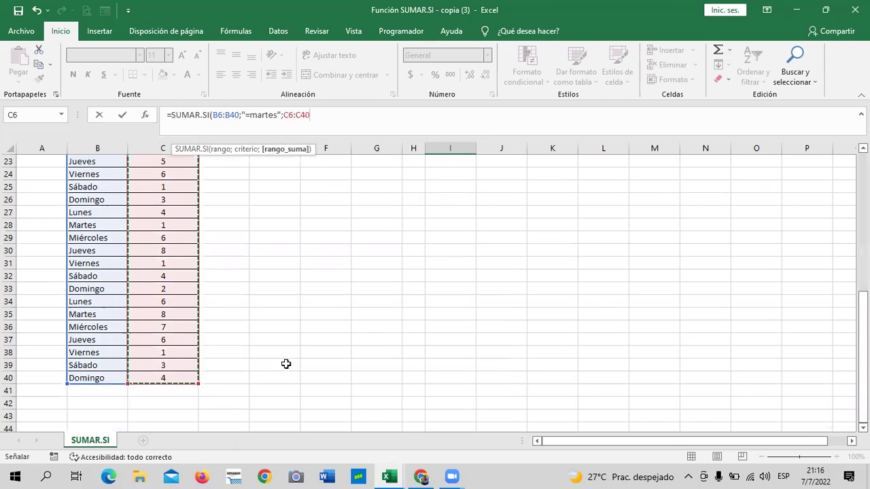
scroll(285, 362, up, 4)
scroll(285, 363, up, 3)
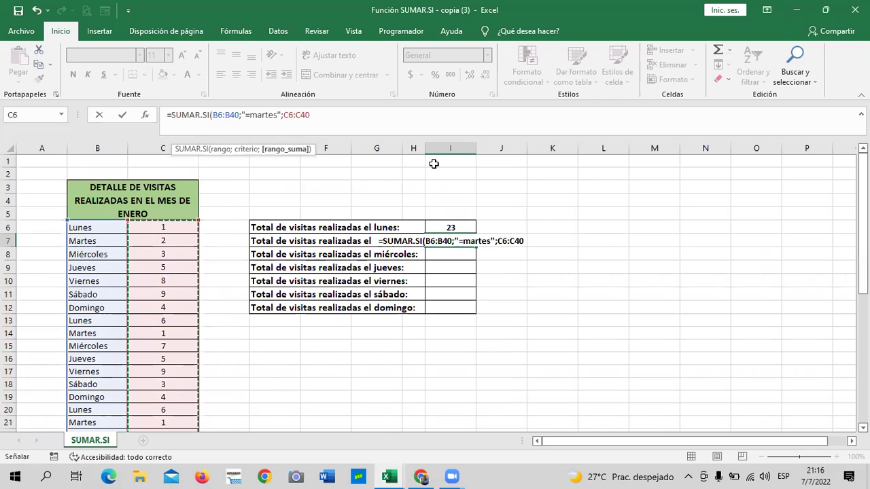
text())
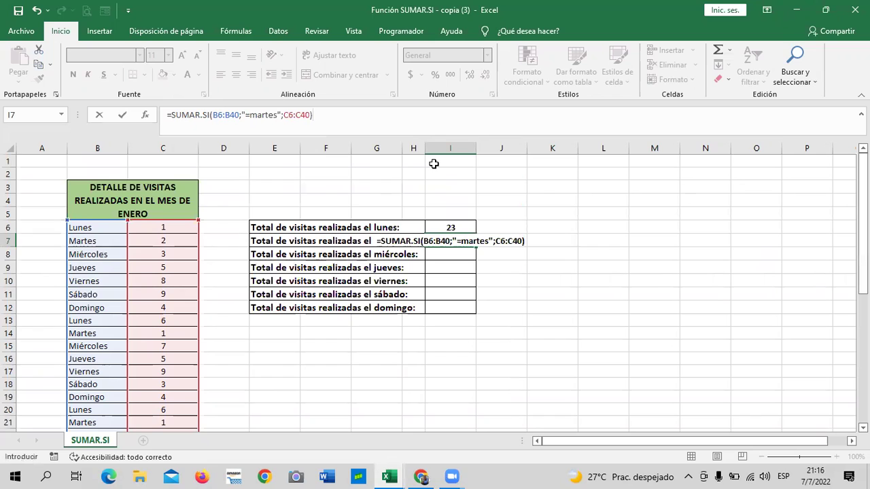
key(Return)
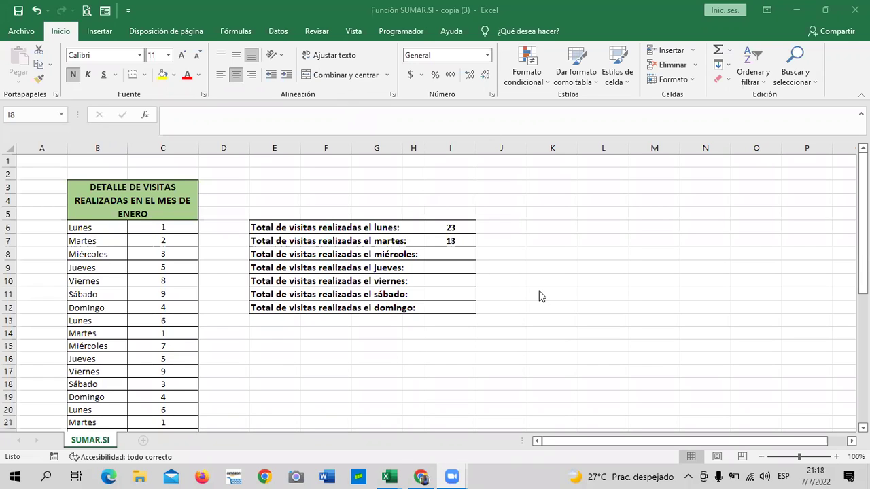
click(455, 240)
click(450, 228)
click(450, 239)
click(447, 253)
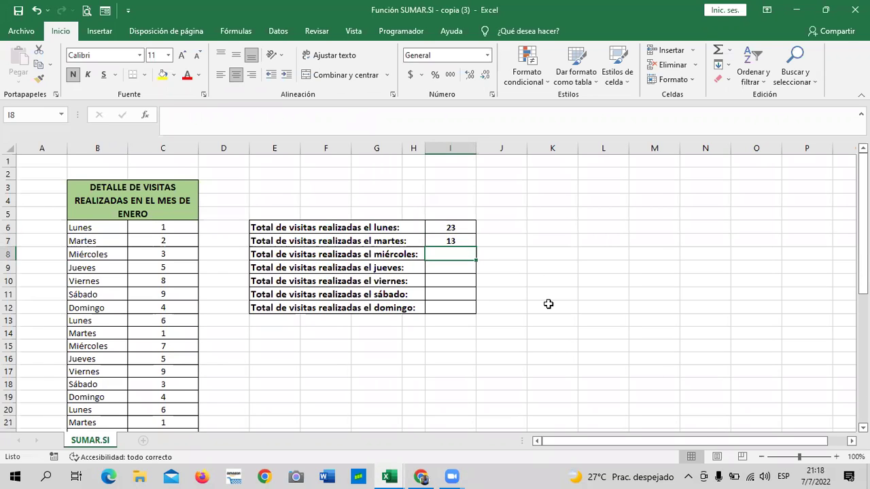
click(591, 331)
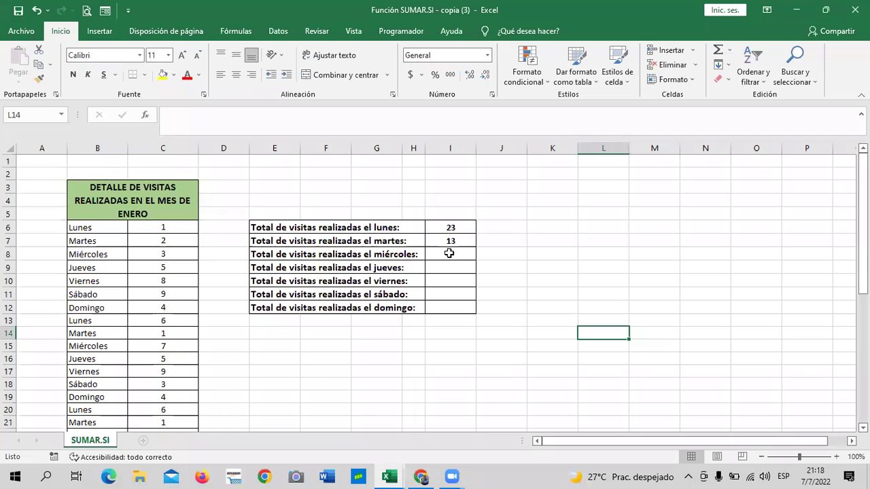
click(449, 253)
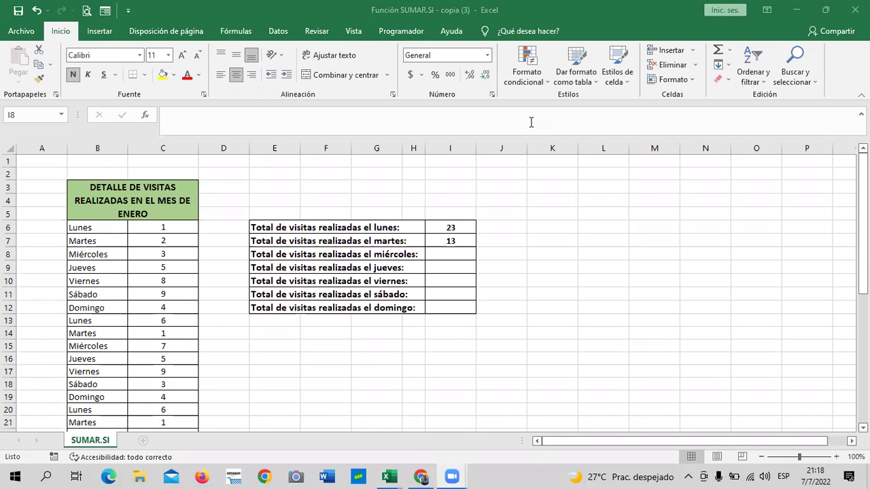
click(437, 242)
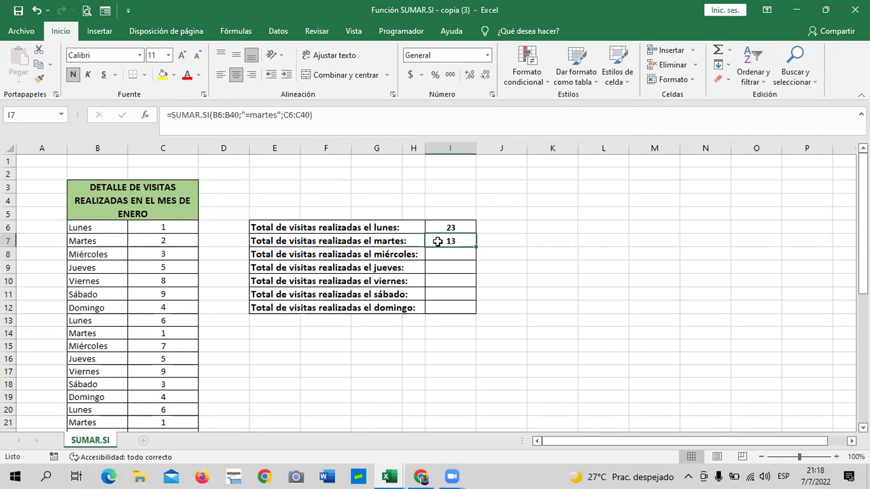
click(432, 252)
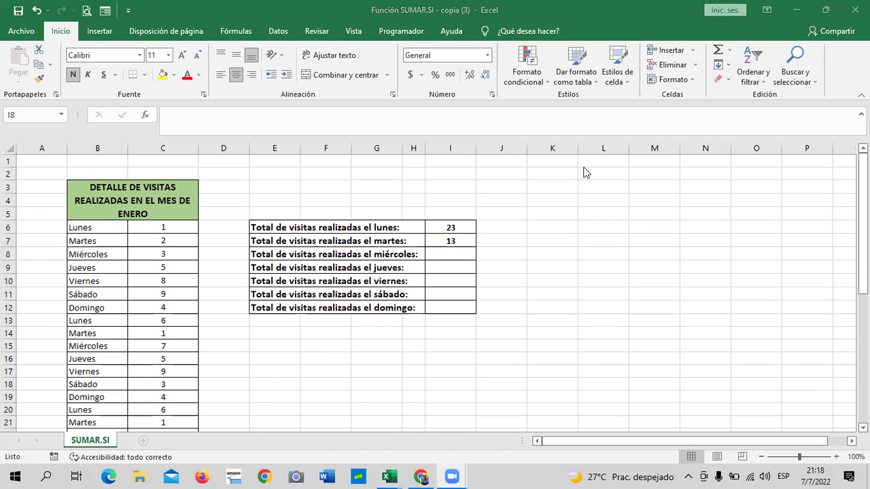
click(441, 258)
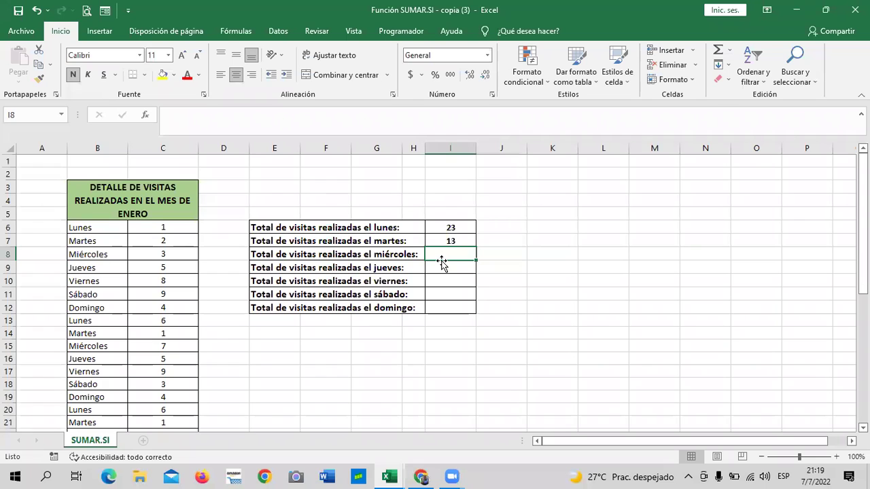
Start a SUMAR.SI formula in I8 with the day names B6:B40 as its range
text(=su)
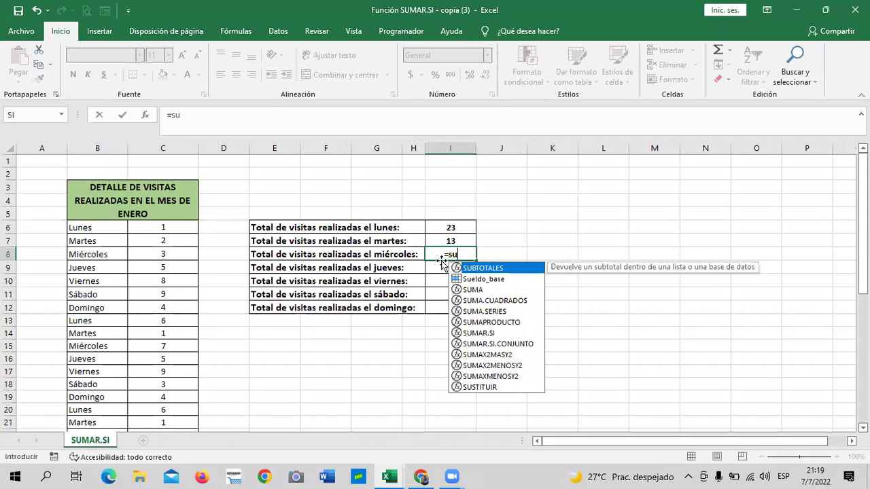
text(mar)
double_click(506, 268)
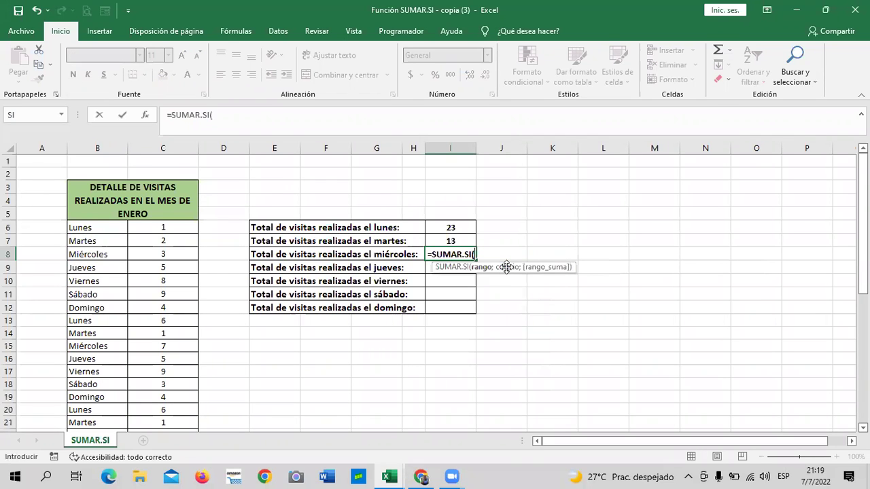
mouse_move(93, 227)
mouse_down()
mouse_move(77, 476)
mouse_move(92, 390)
mouse_up()
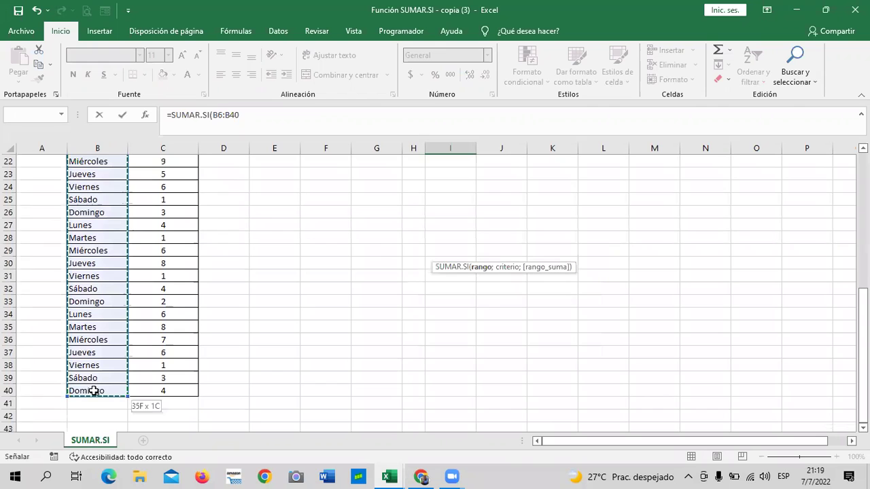
scroll(250, 361, up, 7)
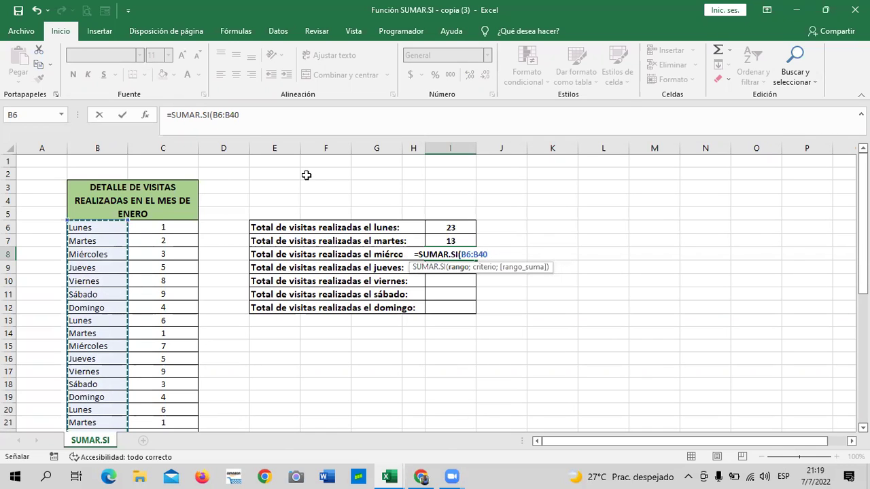
click(271, 114)
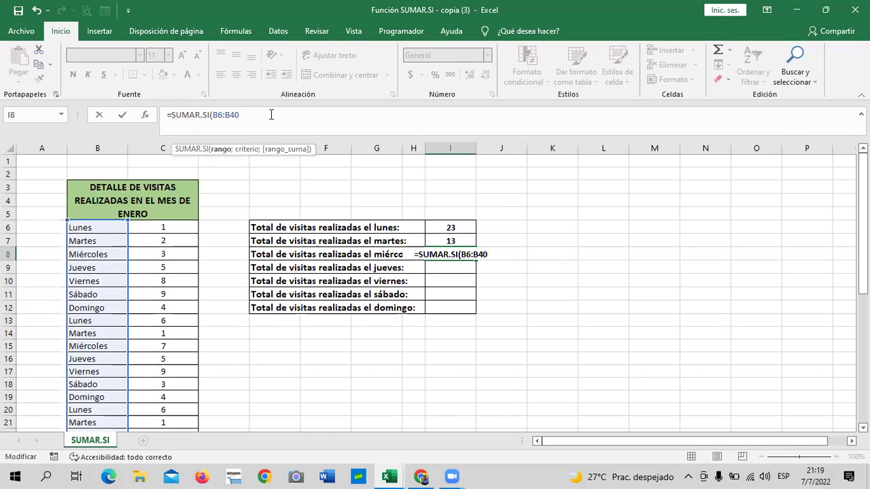
Add criterion "miercoles" and sum range C6:C40, then commit the Wednesday formula
text(;)
text(")
key(BackSpace)
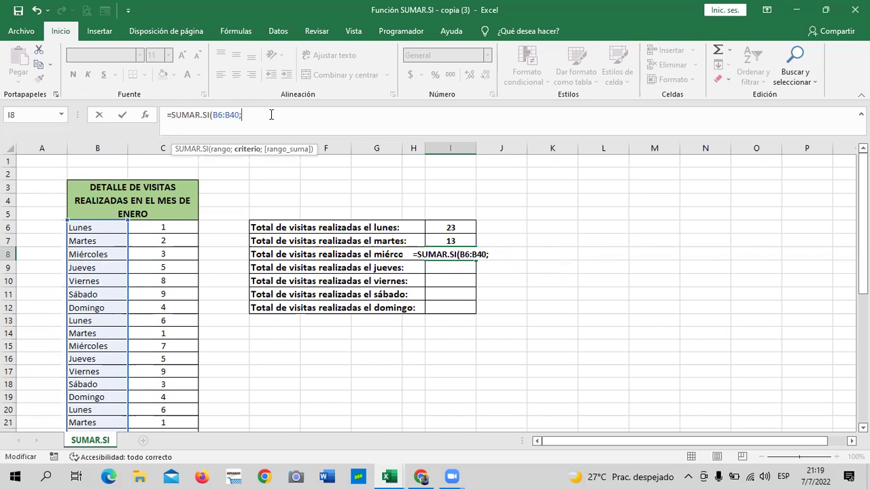
text("miercoles)
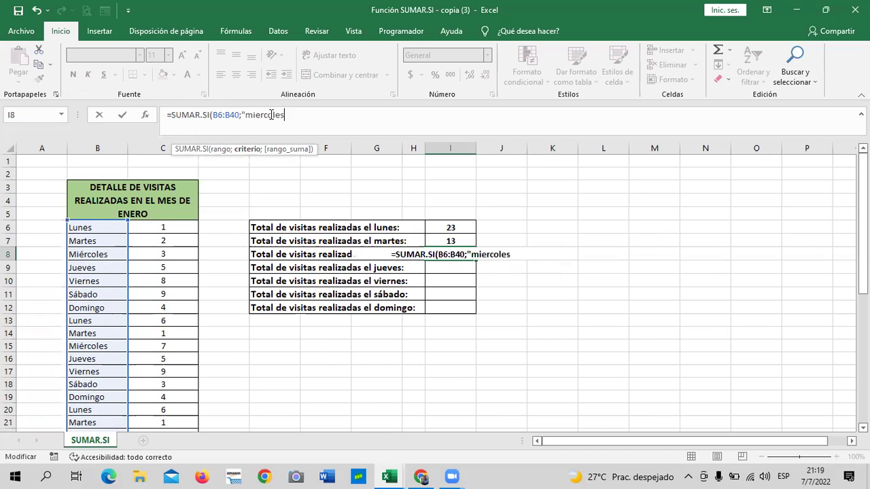
text(")
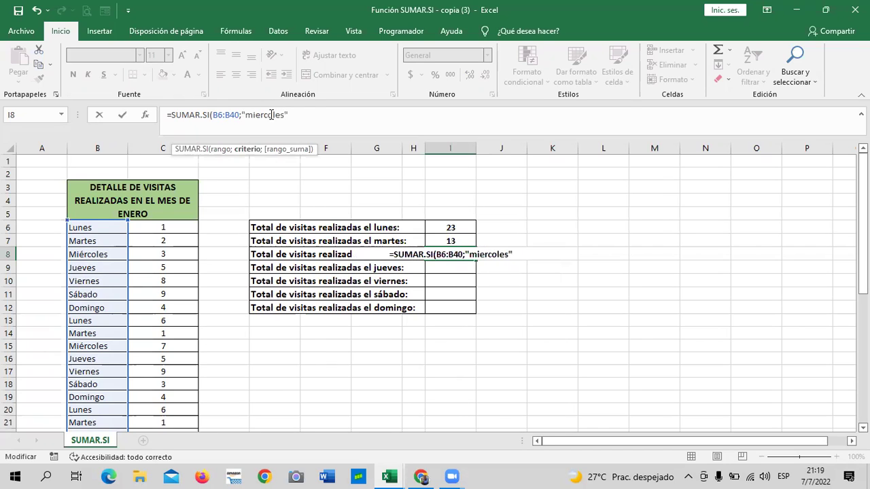
text(;)
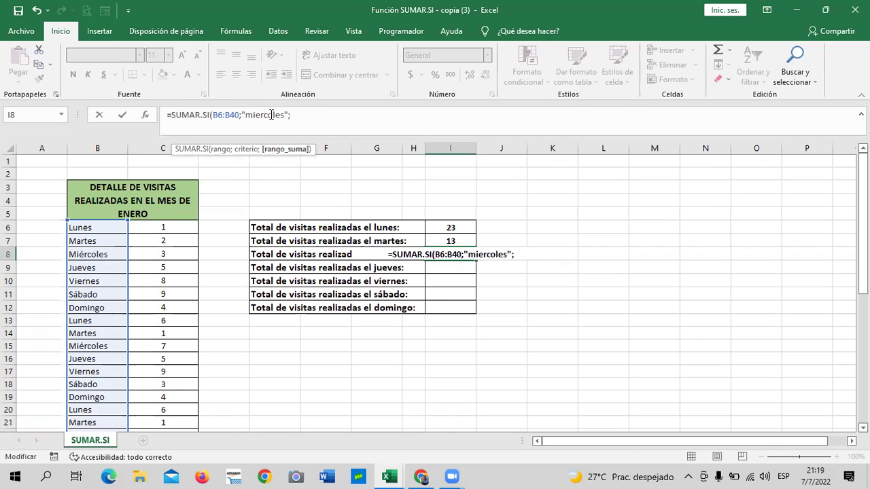
drag(172, 227, 157, 474)
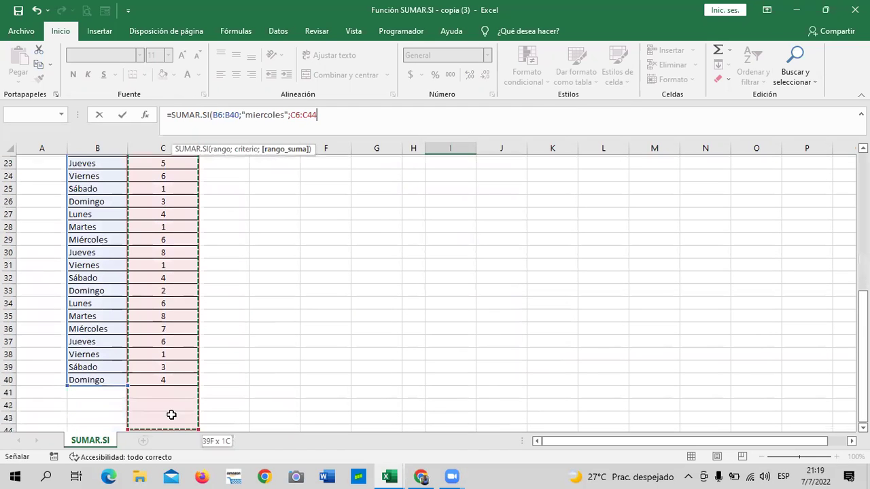
drag(157, 473, 173, 378)
click(335, 117)
text())
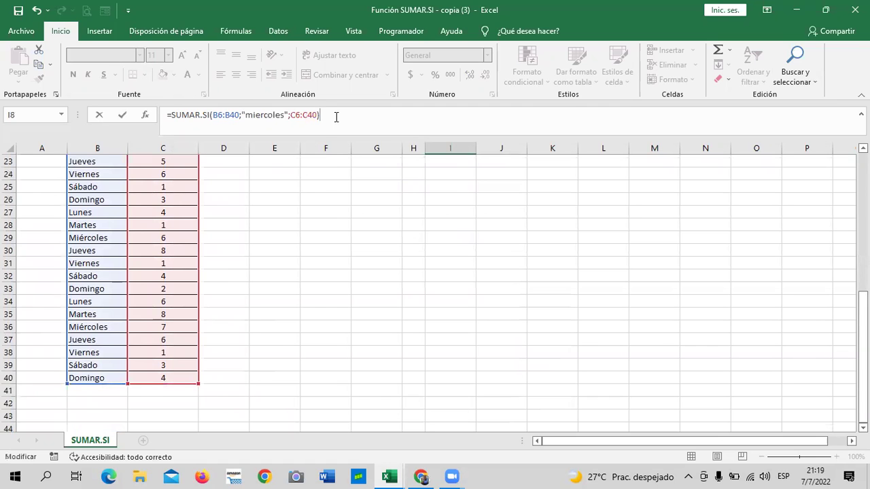
key(Return)
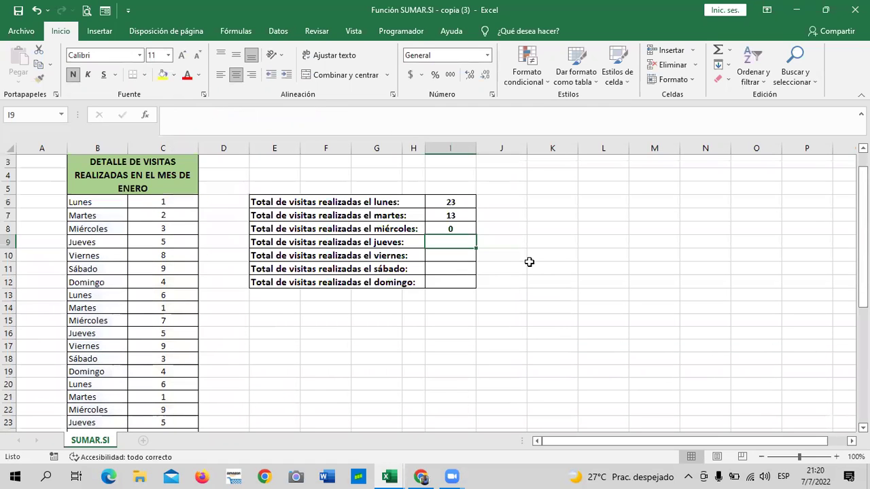
Change I8's criterion to the wildcard "mi?rcoles" so the Wednesday total returns 32
click(457, 229)
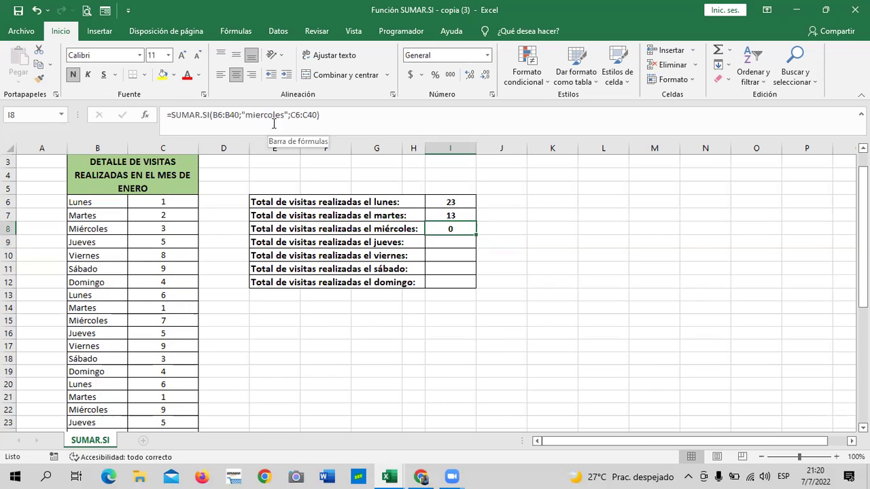
click(262, 116)
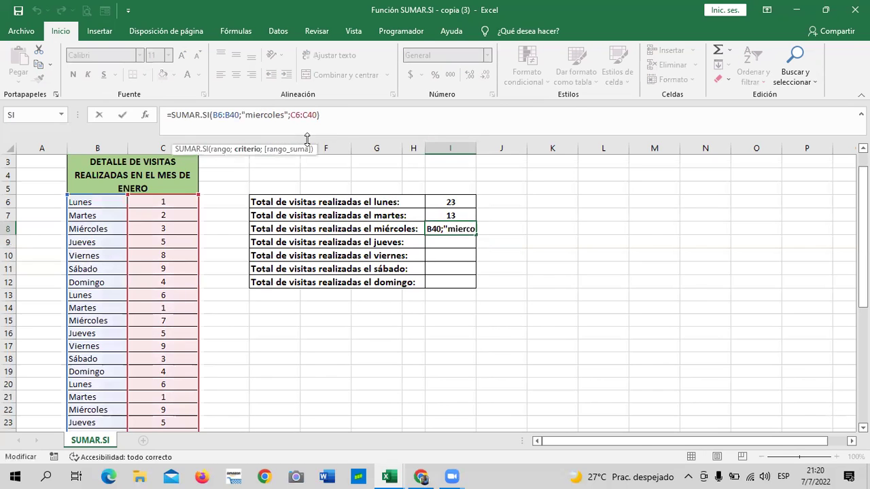
key(BackSpace)
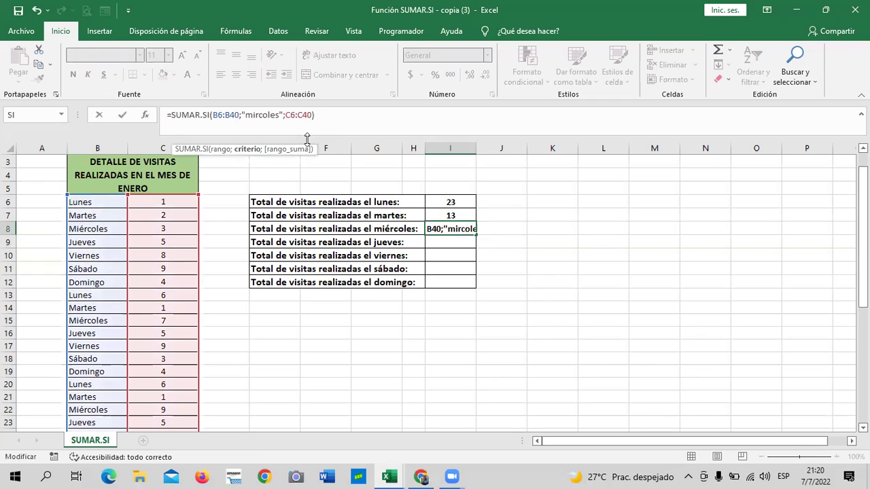
text(?)
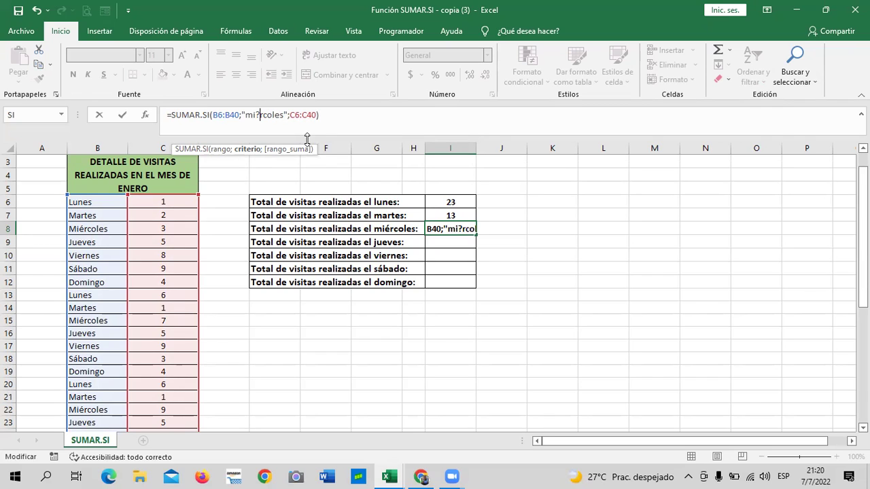
key(Return)
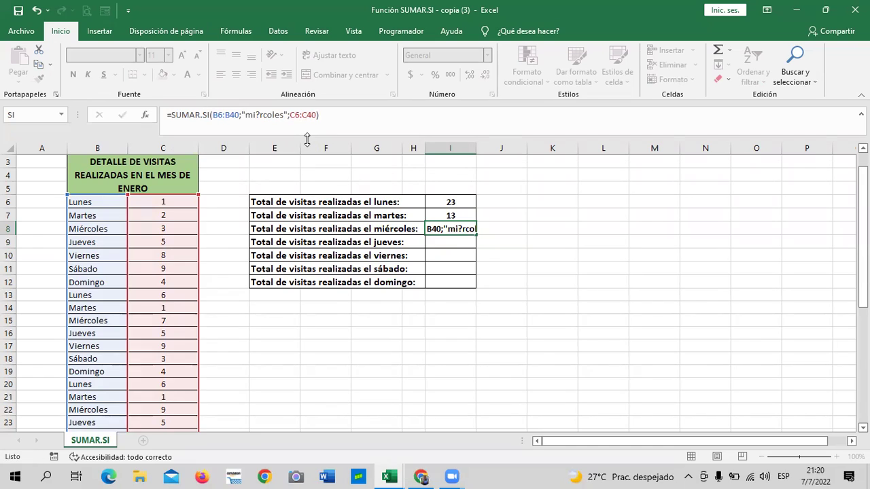
Fill the Wednesday total formula in I8 down through I12
click(439, 228)
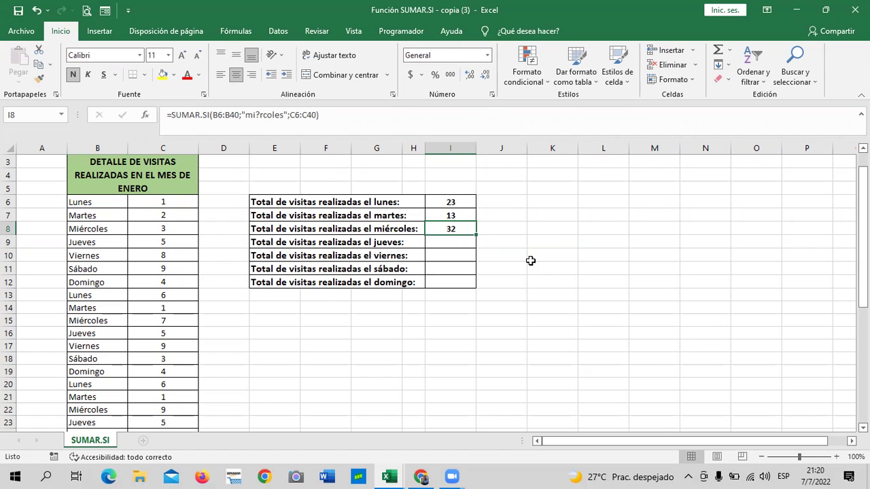
click(528, 229)
click(465, 230)
drag(477, 235, 481, 283)
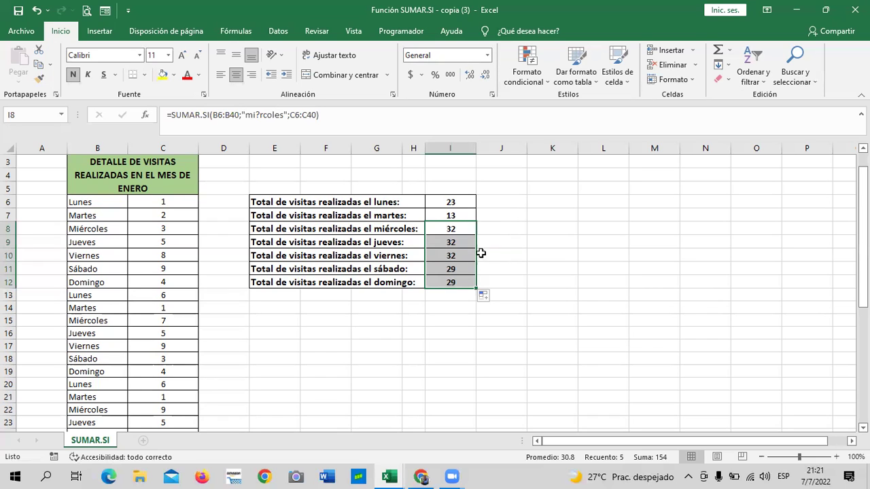
Inspect the copied formulas in I9 and I10, which still use the mi?rcoles criterion
click(540, 295)
click(445, 240)
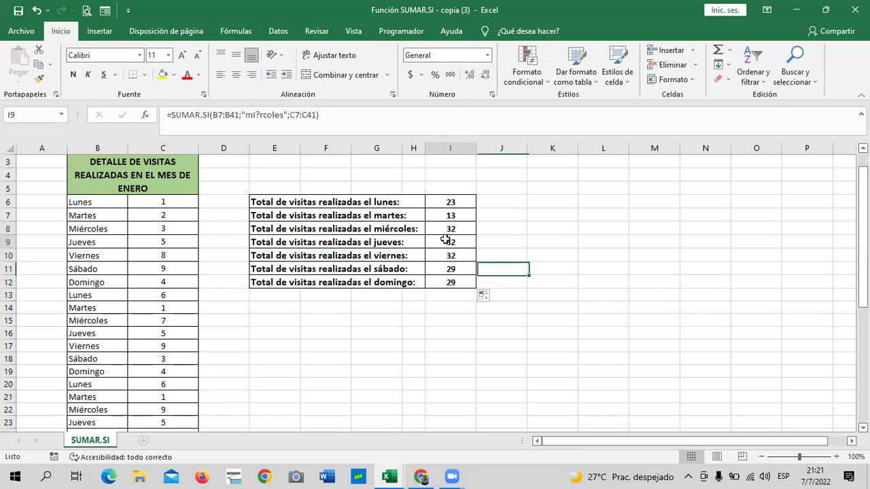
click(445, 253)
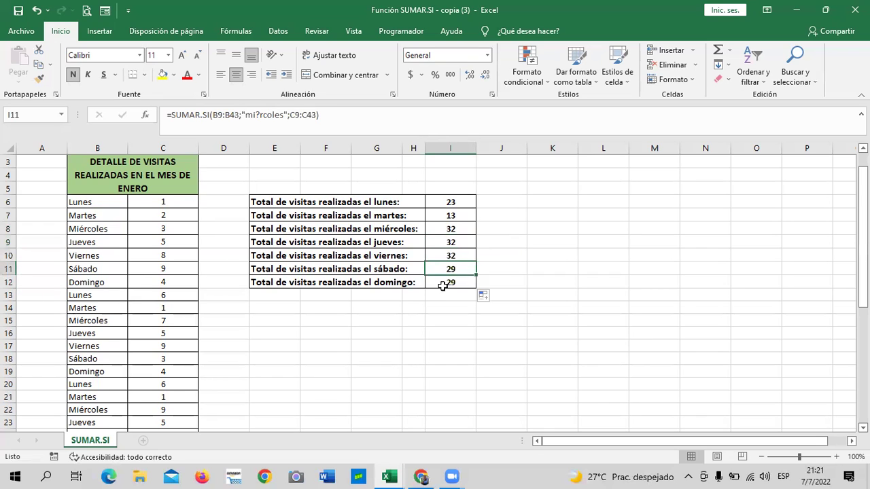
drag(443, 294, 443, 269)
click(443, 253)
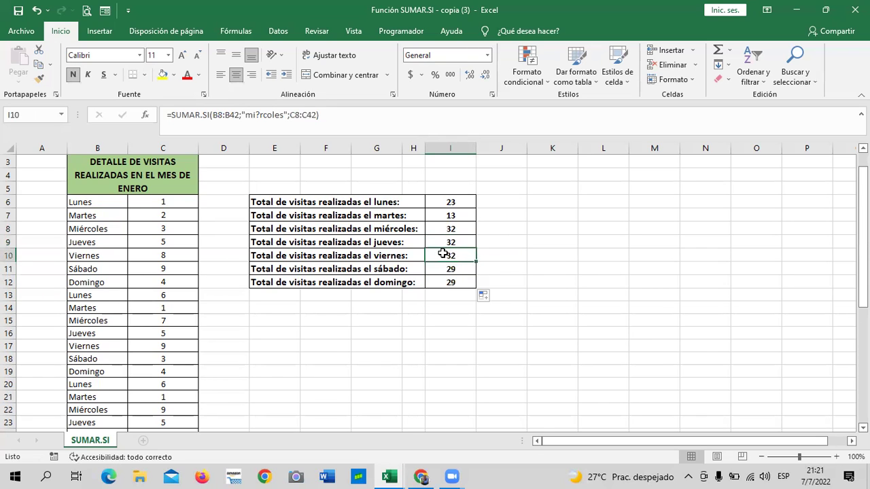
Change I9's criterion from mi?rcoles to =jueves so Thursday totals 29
click(437, 240)
click(282, 115)
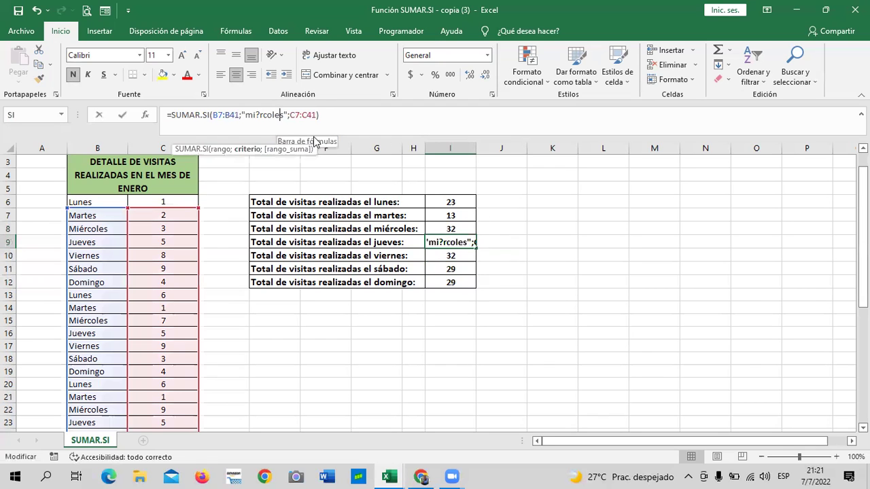
key(BackSpace)
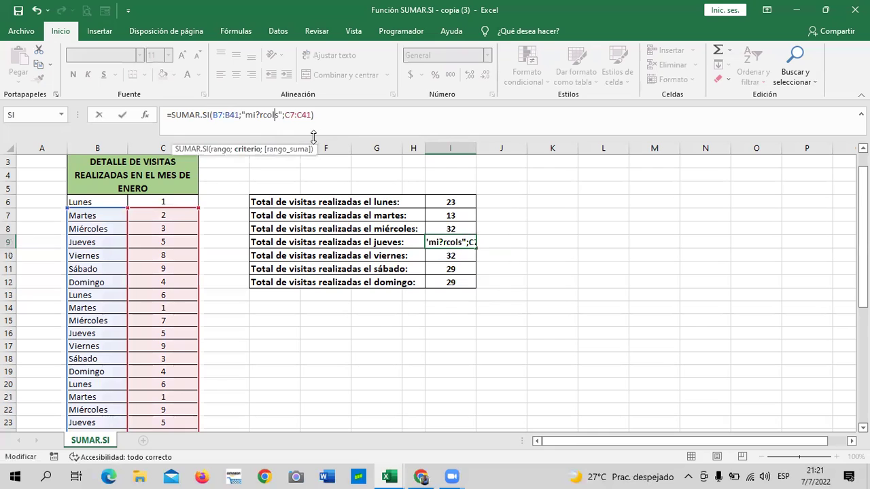
key(Right)
key(BackSpace)
key(BackSpace)
key(BackSpace)
key(BackSpace)
key(BackSpace)
key(BackSpace)
key(BackSpace)
key(BackSpace)
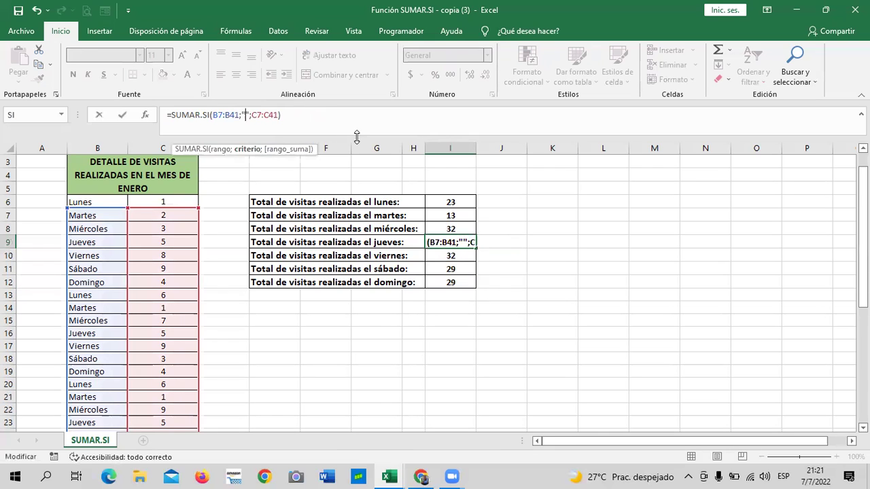
text(=)
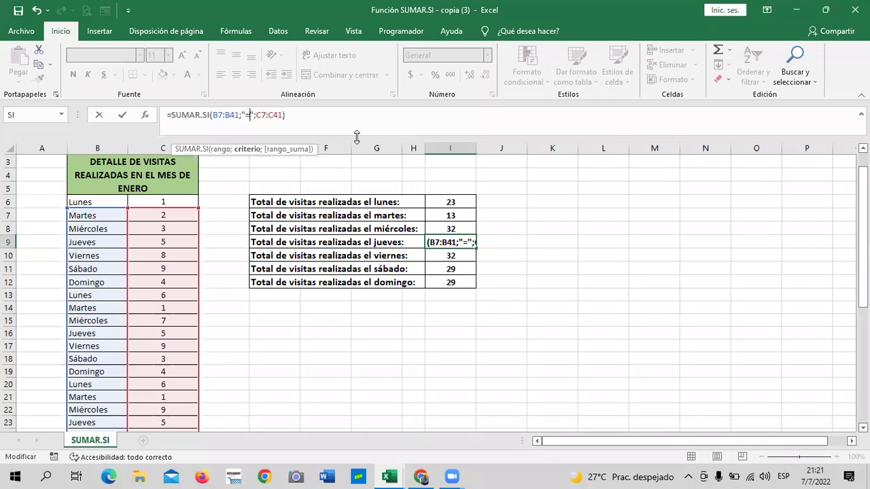
text(jueves)
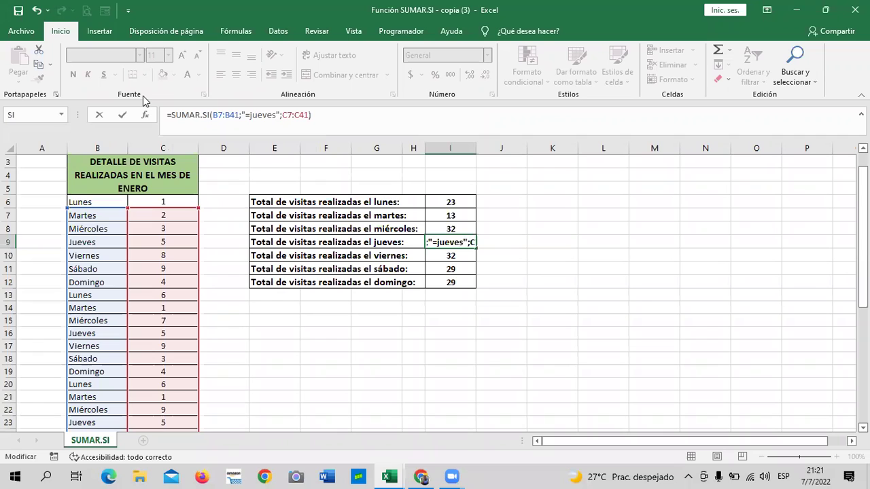
key(Return)
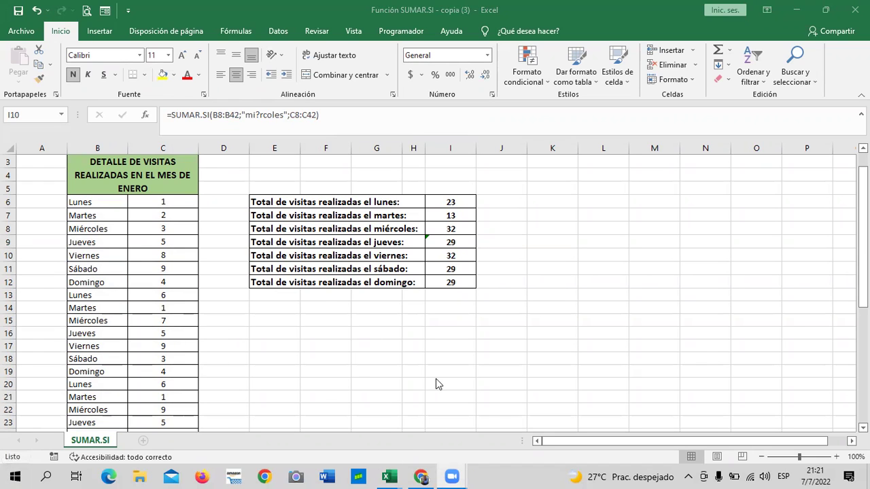
Dismiss I9's inconsistent-formula warning with Omitir error
click(438, 255)
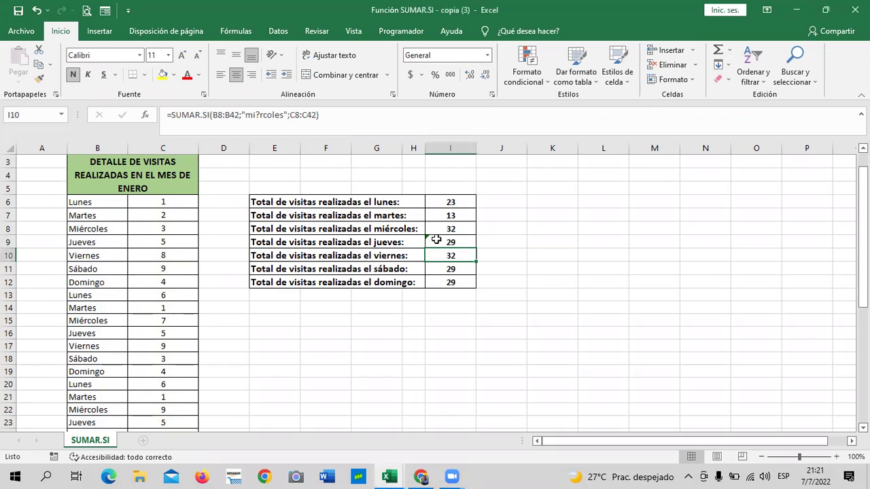
click(430, 241)
click(414, 242)
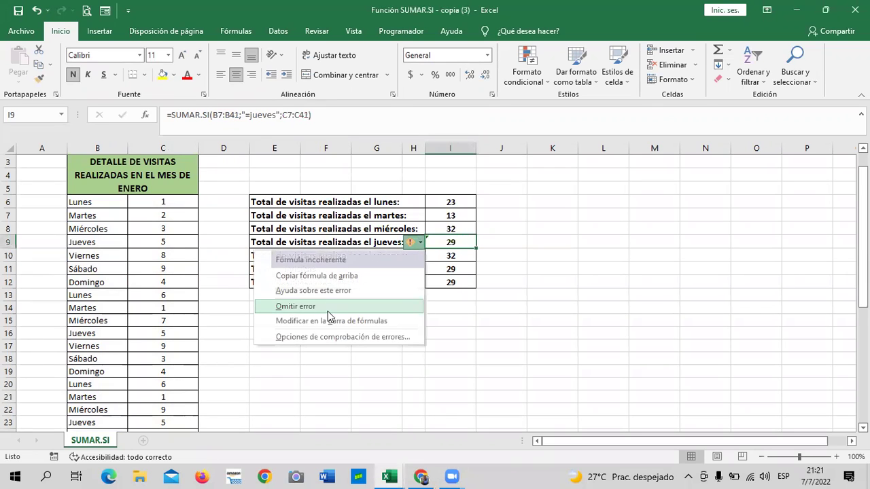
click(328, 309)
click(520, 295)
click(440, 243)
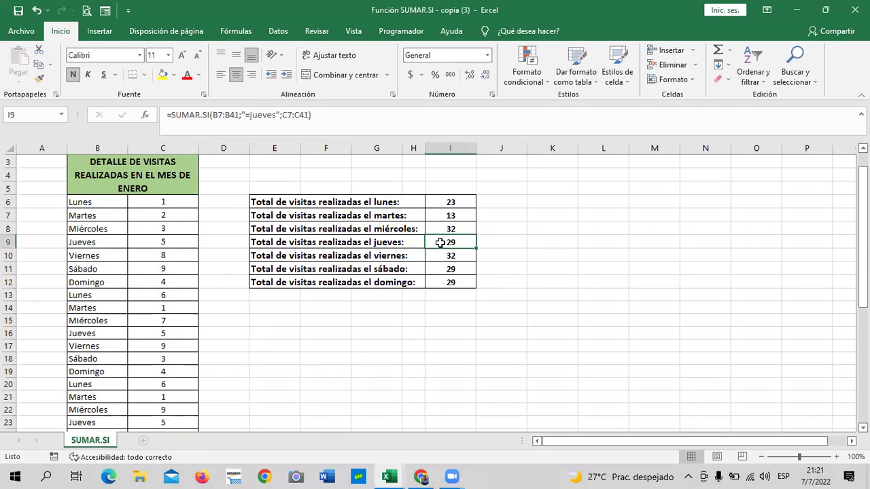
click(551, 257)
Replace I10's mi?rcoles criterion with =viernes, making the Friday total 25
click(380, 243)
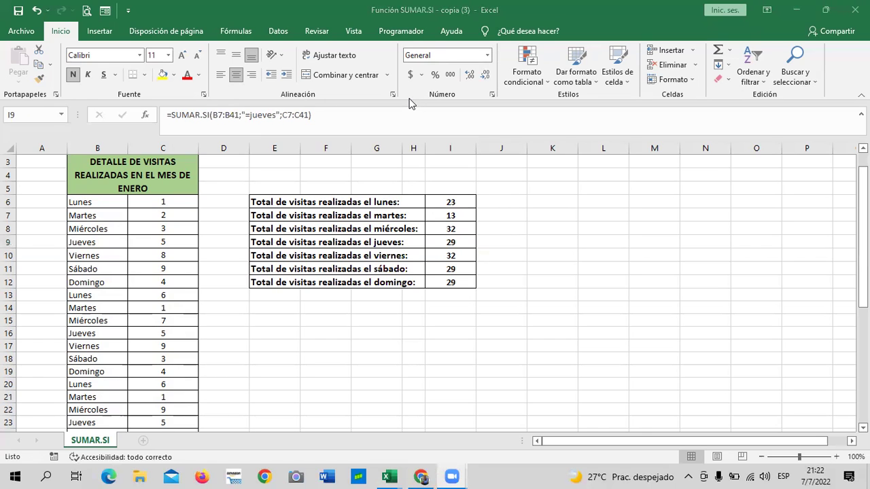
click(443, 253)
click(443, 253)
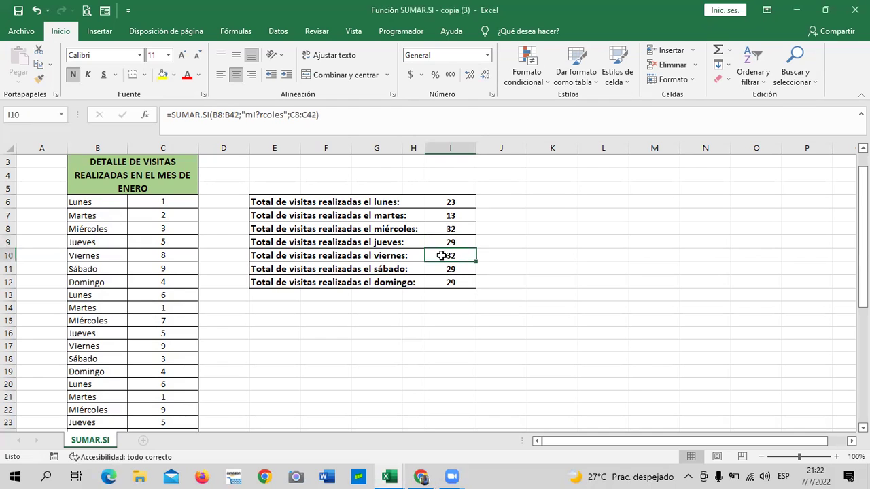
click(285, 115)
key(BackSpace)
key(BackSpace)
key(BackSpace)
key(BackSpace)
key(BackSpace)
key(BackSpace)
key(BackSpace)
key(BackSpace)
text(=viernes)
key(Return)
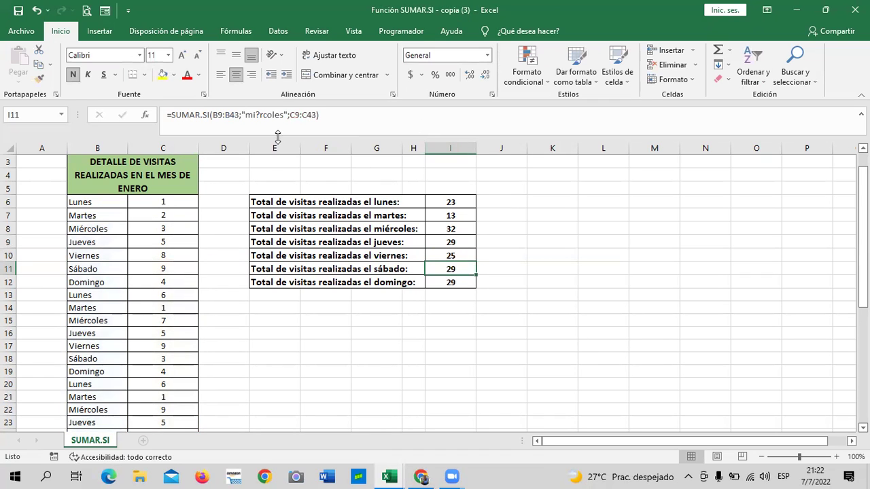
click(302, 135)
Replace I11's mi?rcoles criterion with s?bado, making the Saturday total 20
key(BackSpace)
key(BackSpace)
key(BackSpace)
key(BackSpace)
key(BackSpace)
key(BackSpace)
key(BackSpace)
key(BackSpace)
key(BackSpace)
text(s)
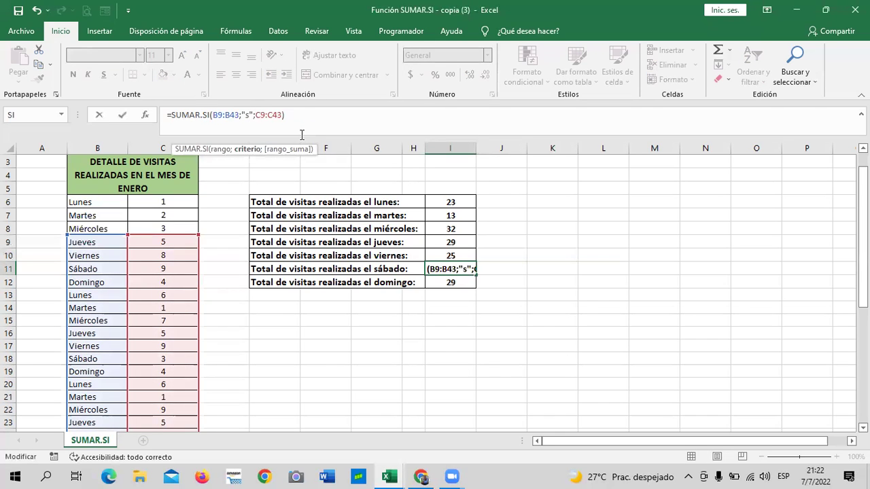
text(?)
text(bado)
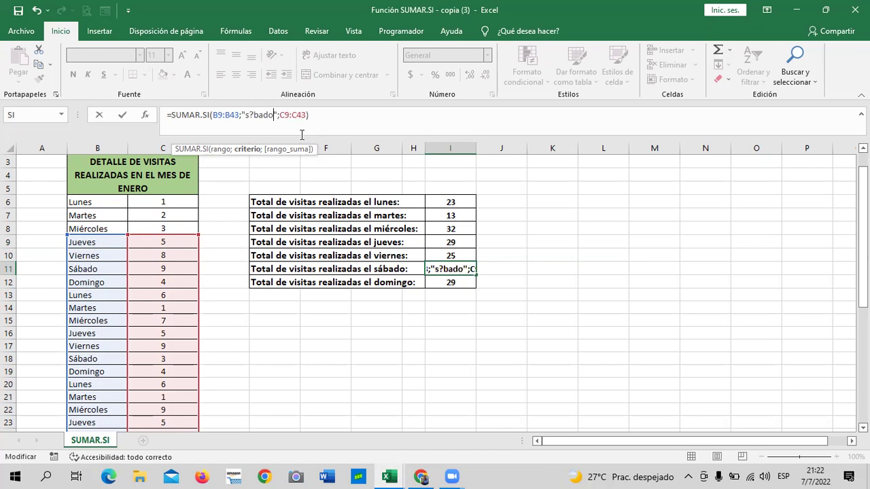
click(245, 115)
key(Return)
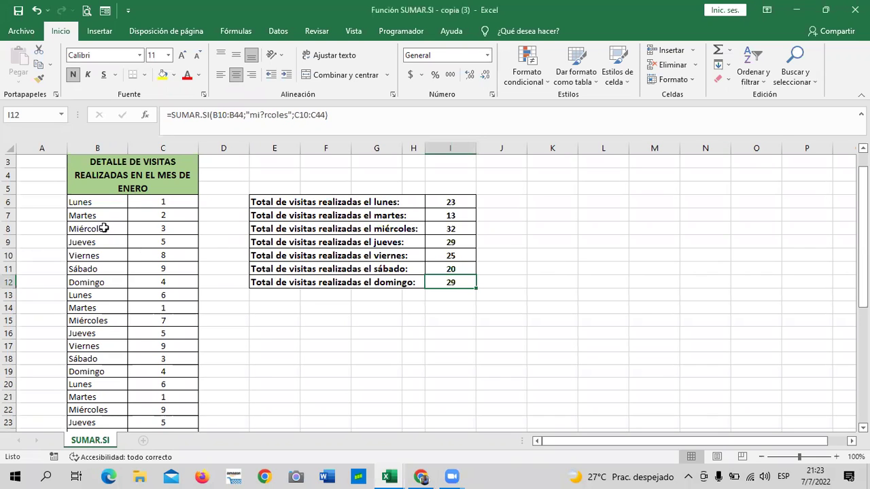
Step down column I from I6, checking each day's SUMAR.SI formula through Saturday
scroll(88, 295, down, 2)
scroll(89, 320, down, 1)
scroll(89, 325, down, 4)
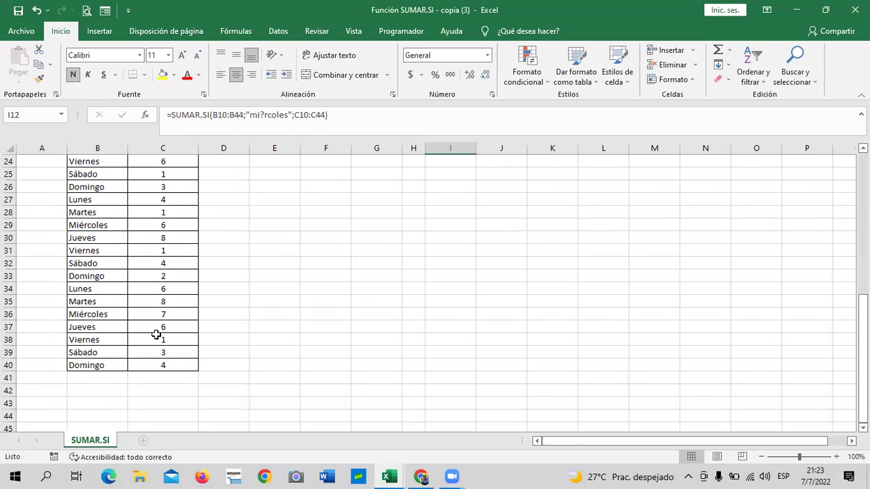
scroll(170, 272, up, 3)
scroll(172, 271, up, 5)
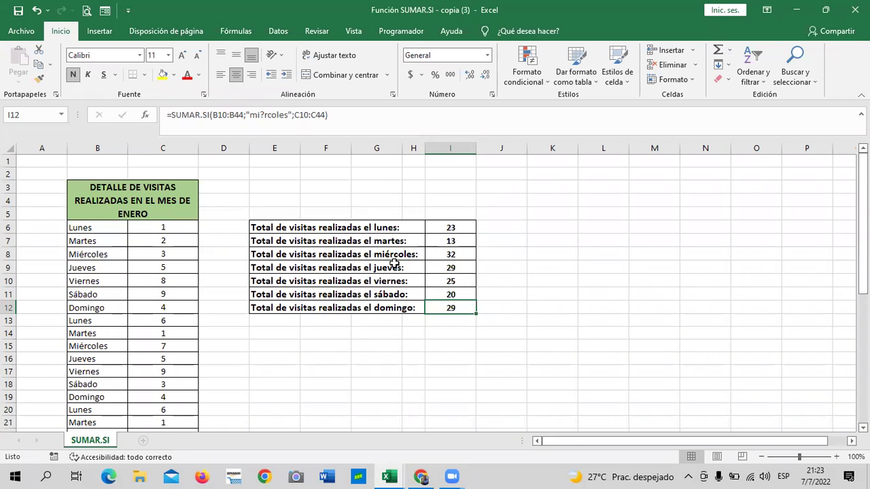
click(389, 229)
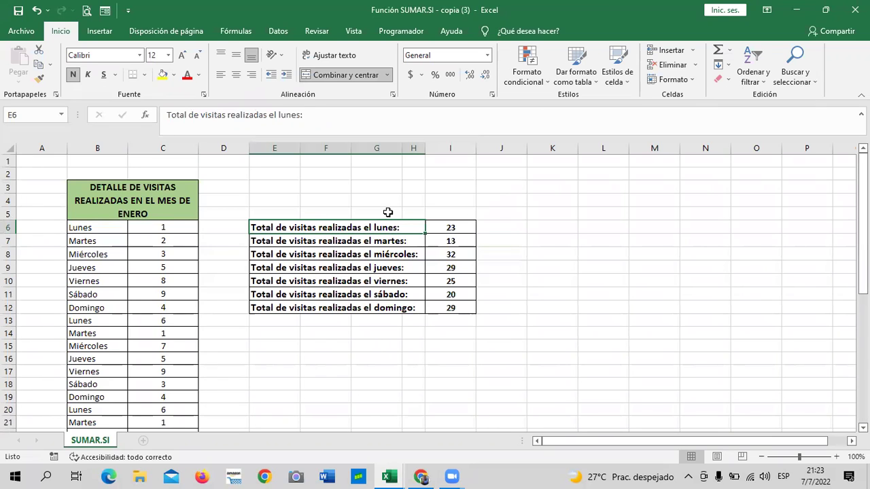
drag(524, 281, 528, 282)
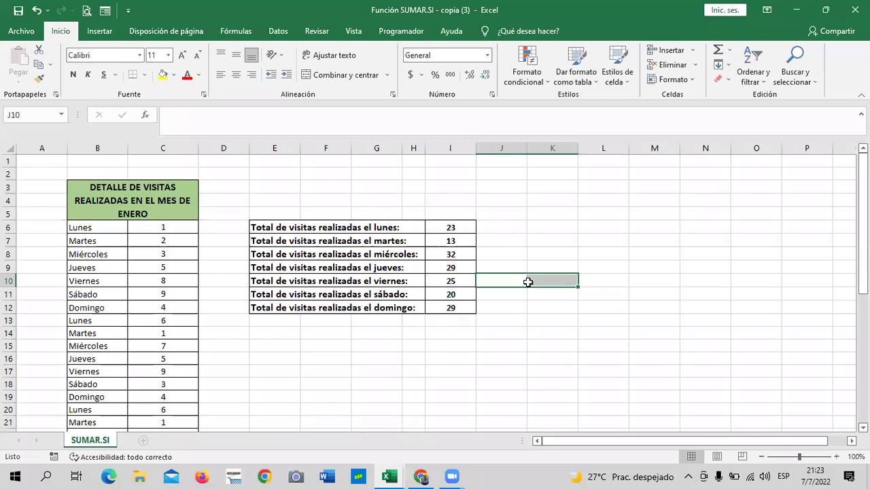
click(460, 229)
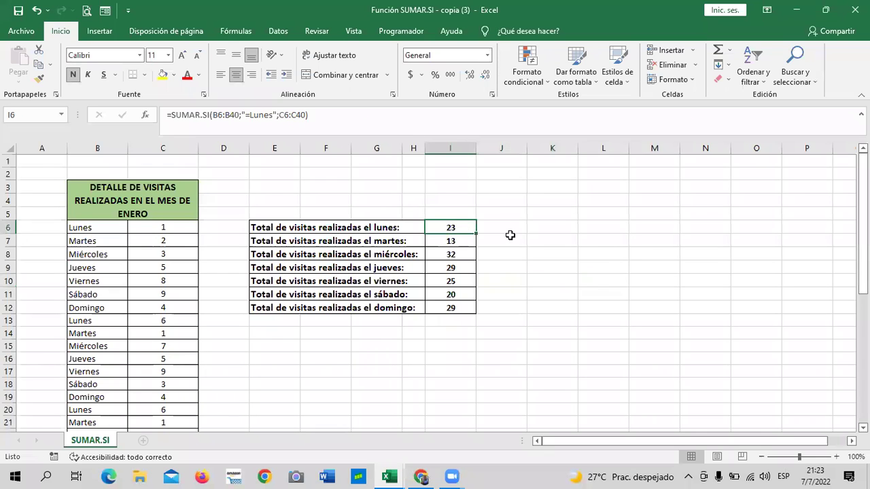
key(Down)
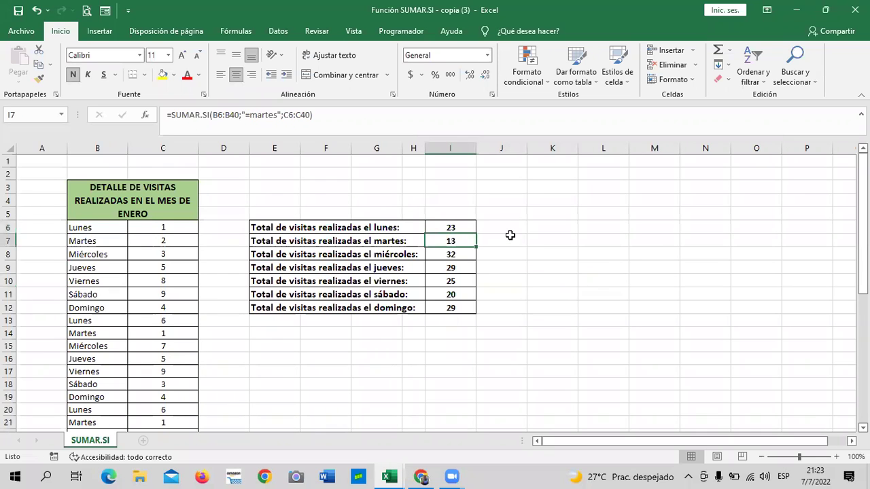
key(Down)
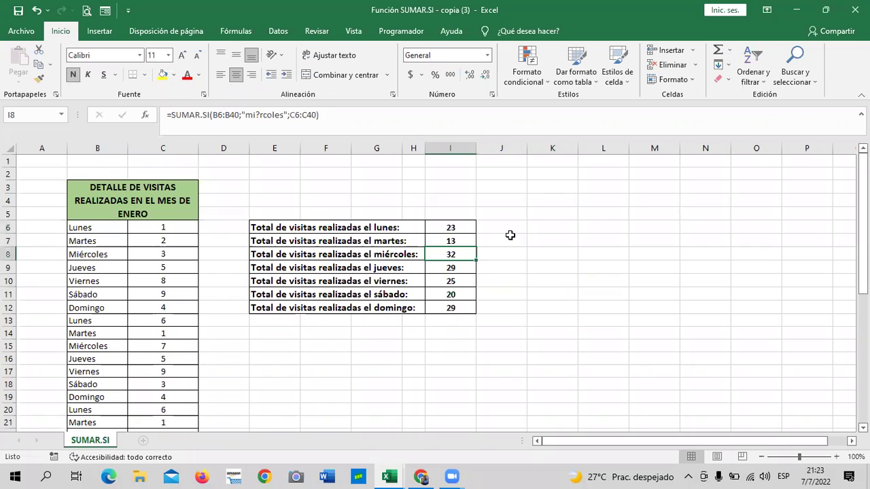
key(Down)
key(Down)
key(Down)
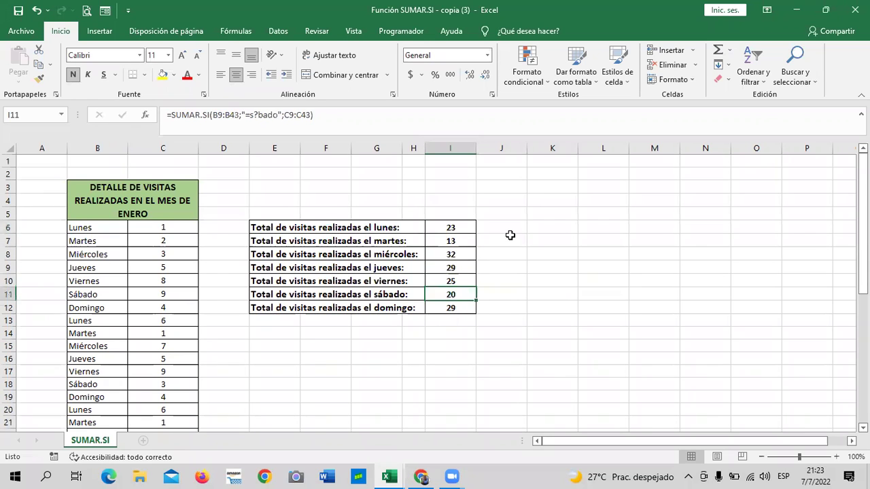
key(Down)
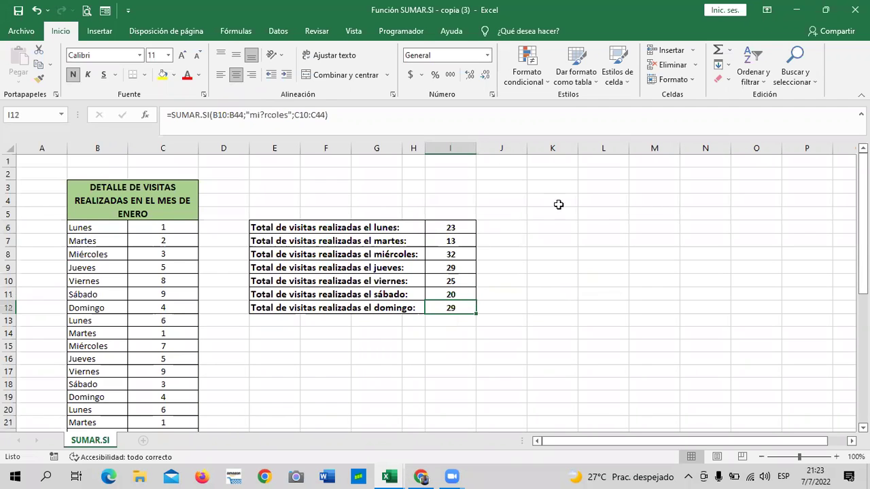
Replace I12's mi?rcoles criterion with domingo, giving a Sunday total of 17
click(288, 115)
key(BackSpace)
key(BackSpace)
key(BackSpace)
key(BackSpace)
key(BackSpace)
key(BackSpace)
key(BackSpace)
key(BackSpace)
key(BackSpace)
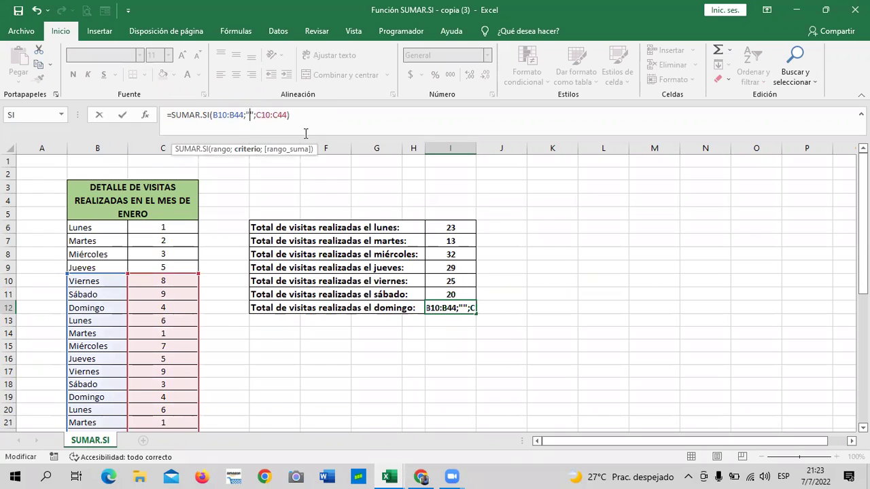
text(domingo)
key(Return)
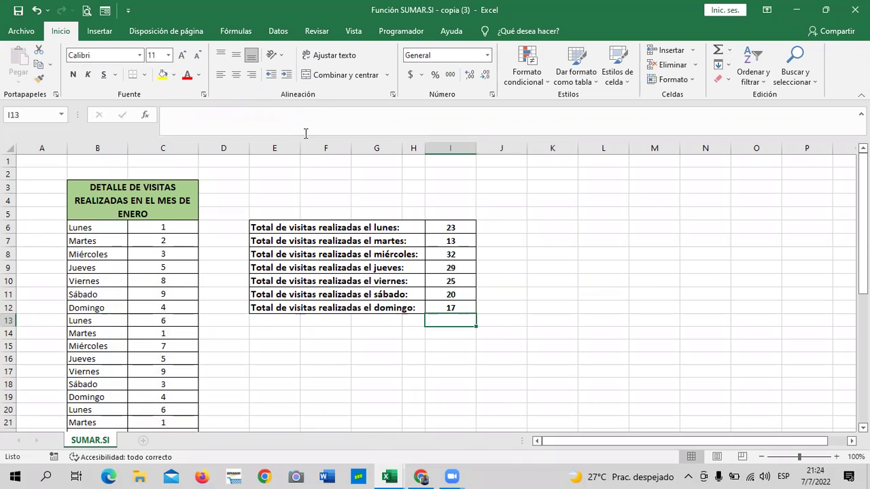
click(398, 307)
click(453, 306)
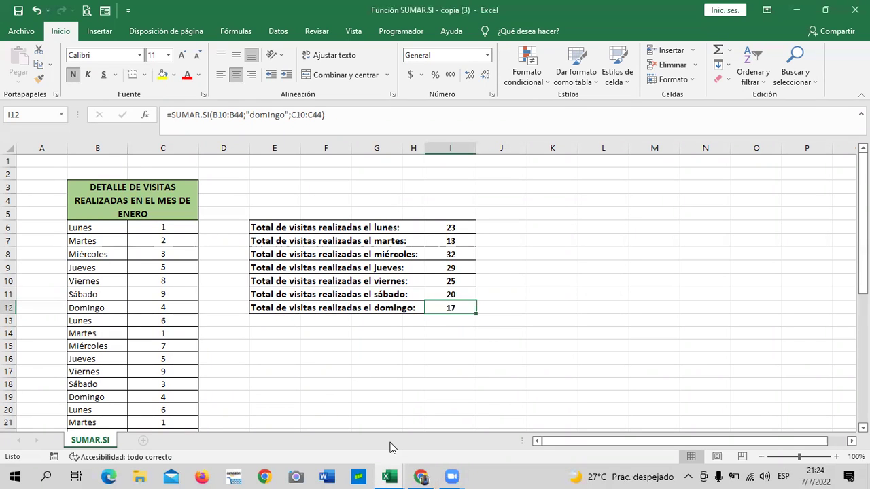
Switch to the CONTAR.SI workbook and its Función CONTAR.SI sheet
mouse_move(389, 476)
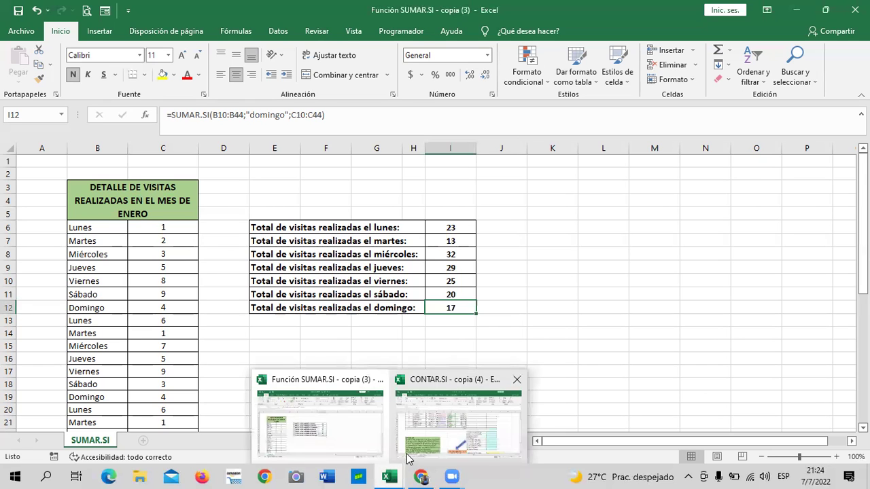
click(442, 428)
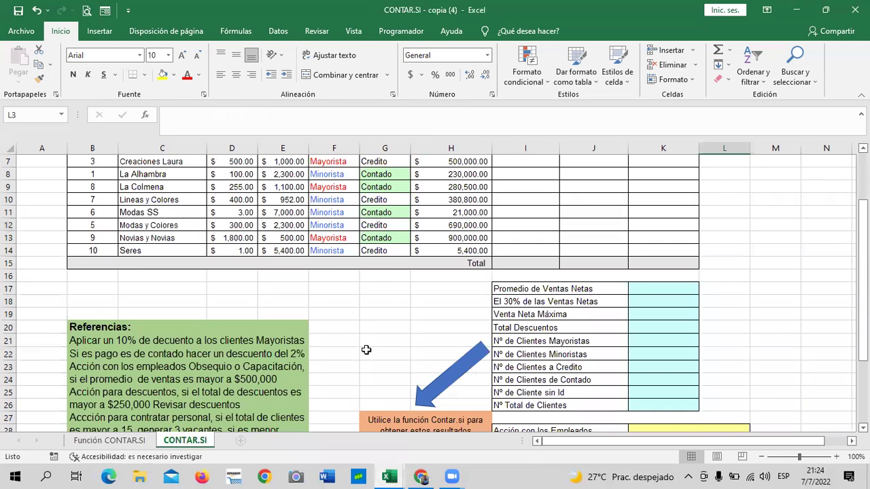
scroll(364, 361, up, 2)
scroll(346, 367, down, 2)
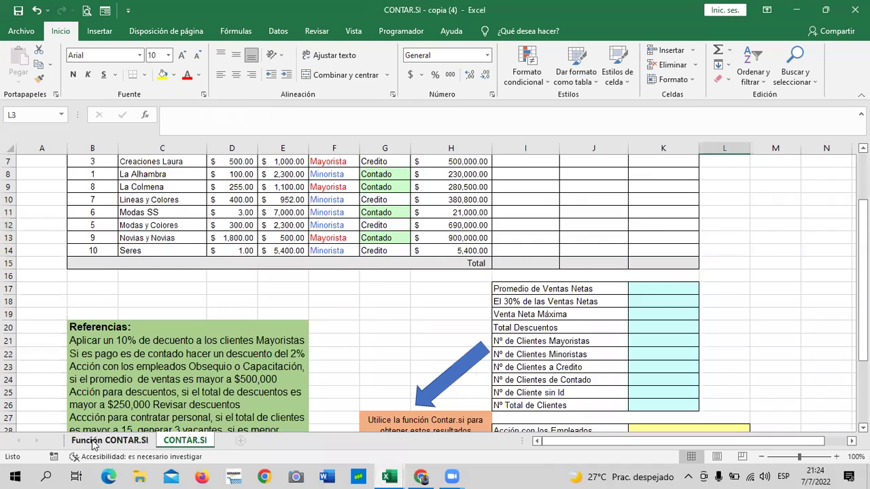
click(95, 440)
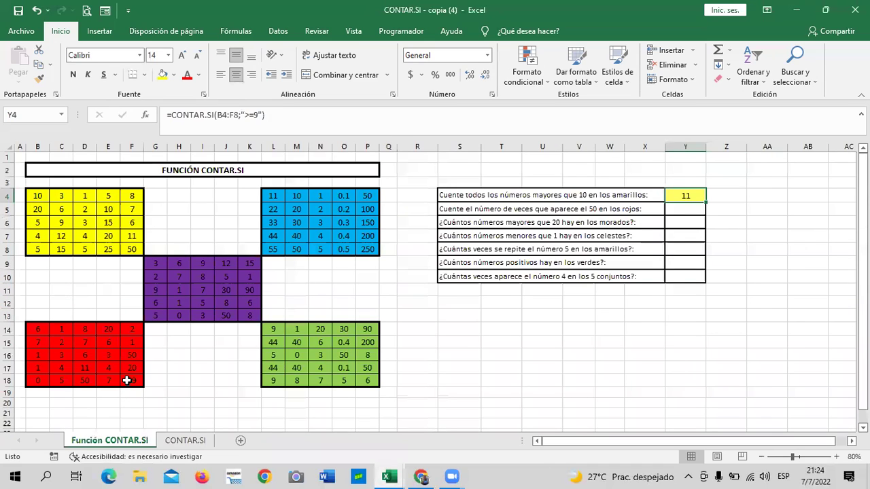
Review Y4's yellow-block formula, select Y5, and zoom the sheet to 90%
click(609, 329)
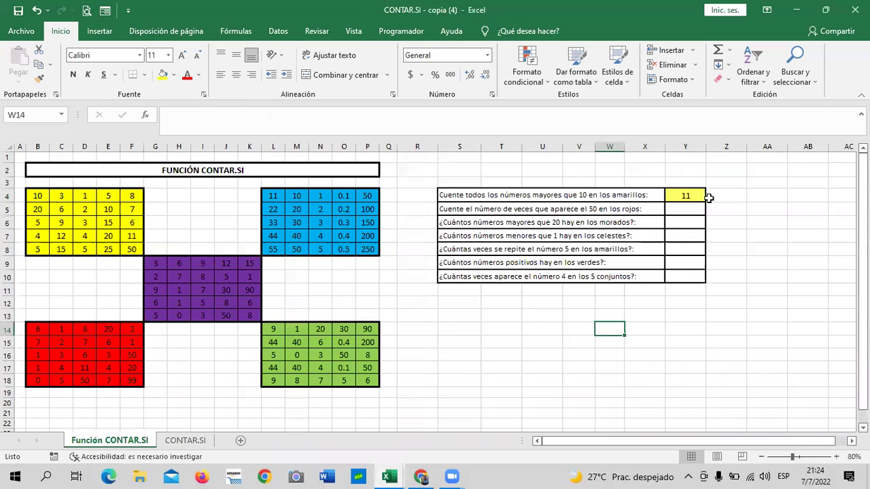
click(683, 195)
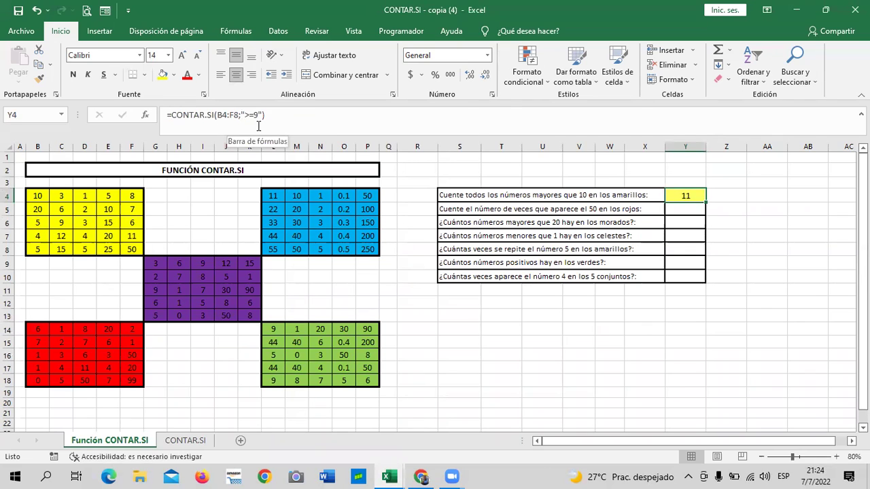
click(721, 303)
click(686, 210)
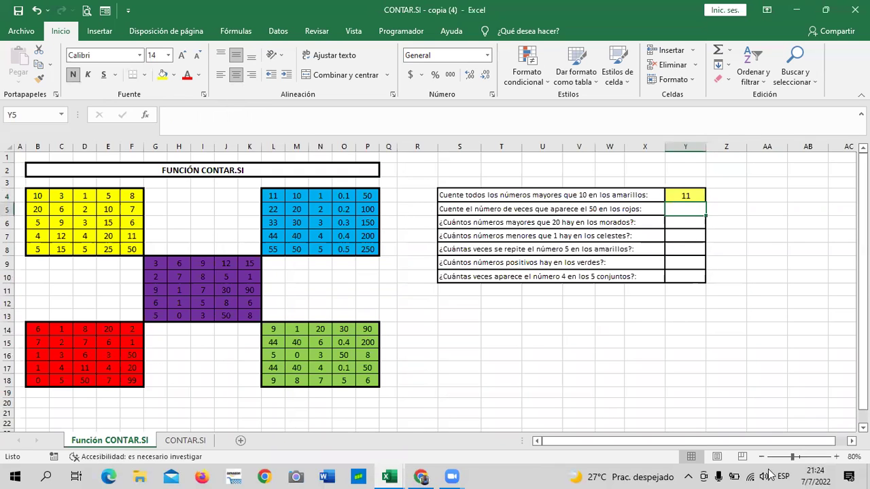
click(836, 457)
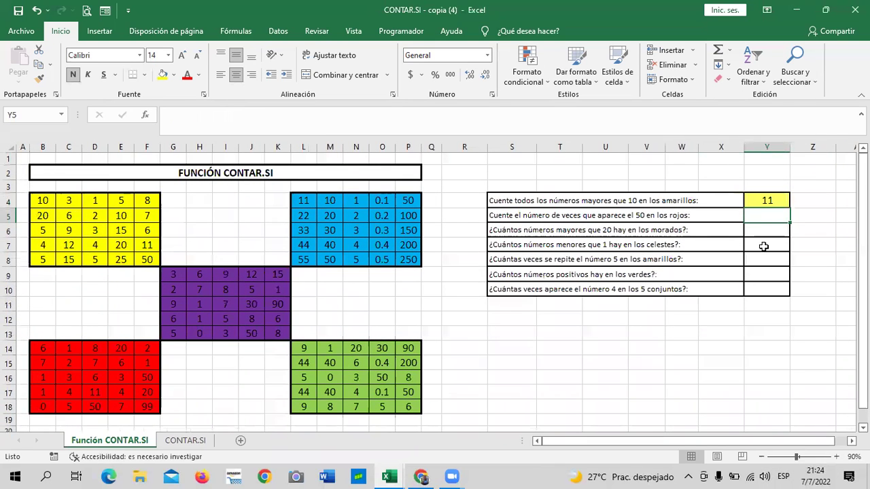
Enter =CONTAR.SI(B14:F18;"=50") in Y5, counting two 50s in the red block
text(=contar)
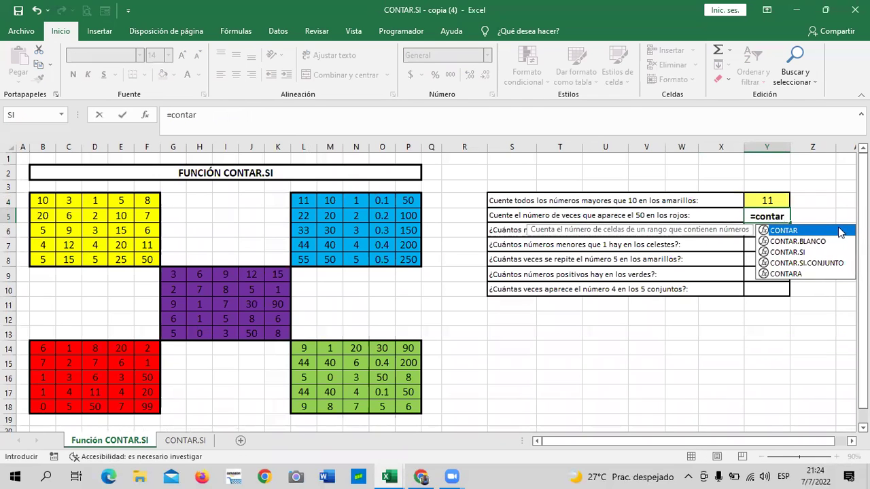
double_click(799, 252)
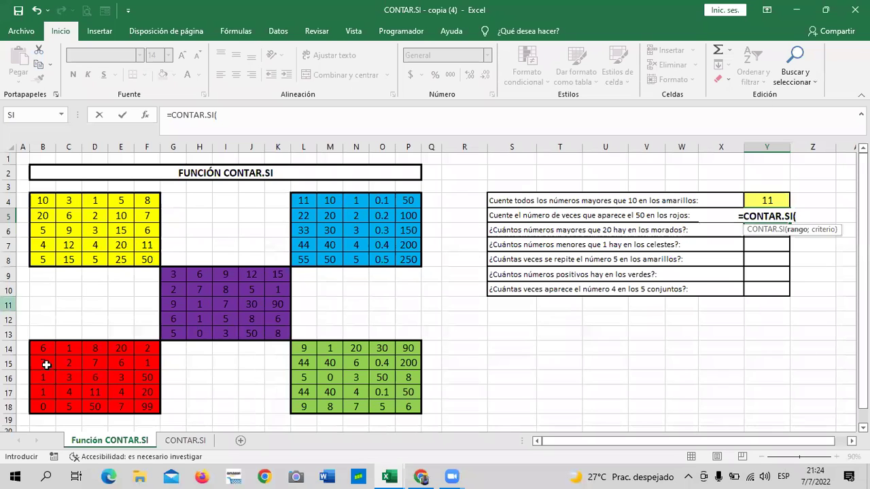
mouse_move(42, 349)
mouse_down()
mouse_move(130, 405)
mouse_move(155, 411)
mouse_up()
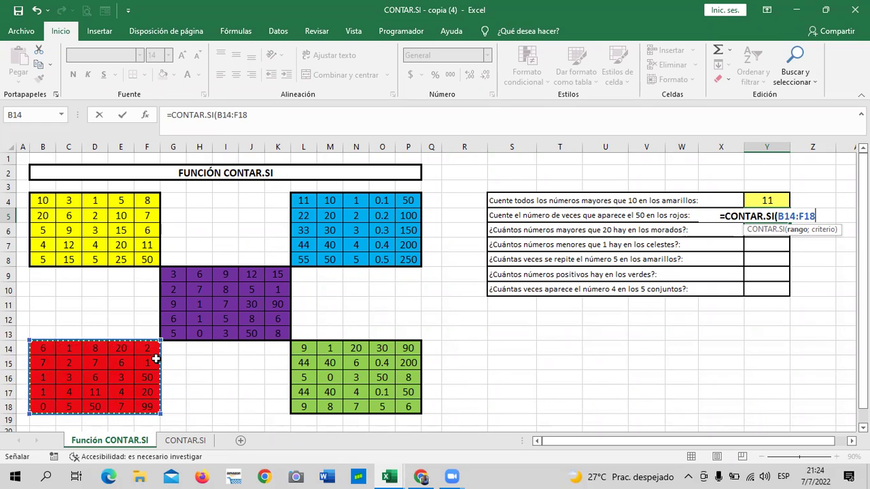
text(;)
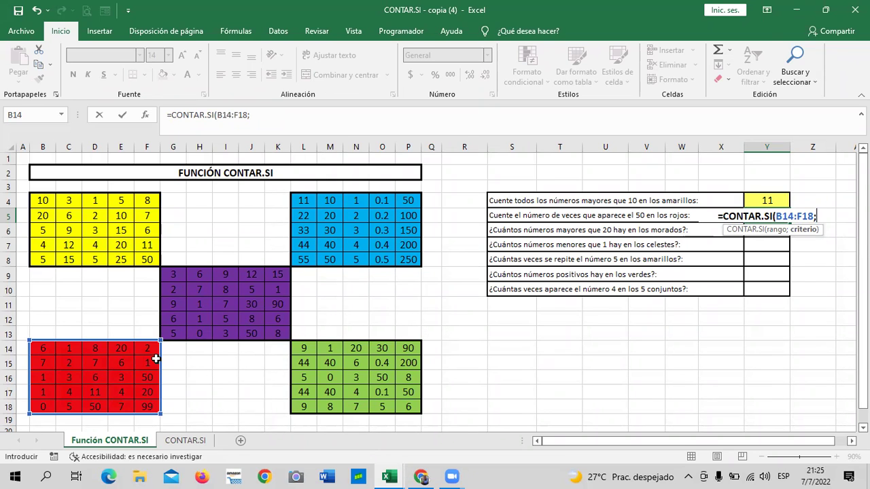
text(=)
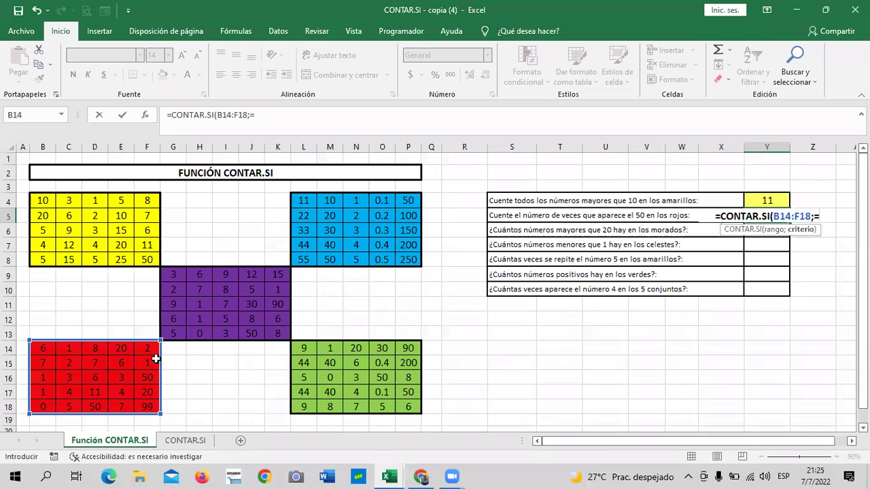
text(50)
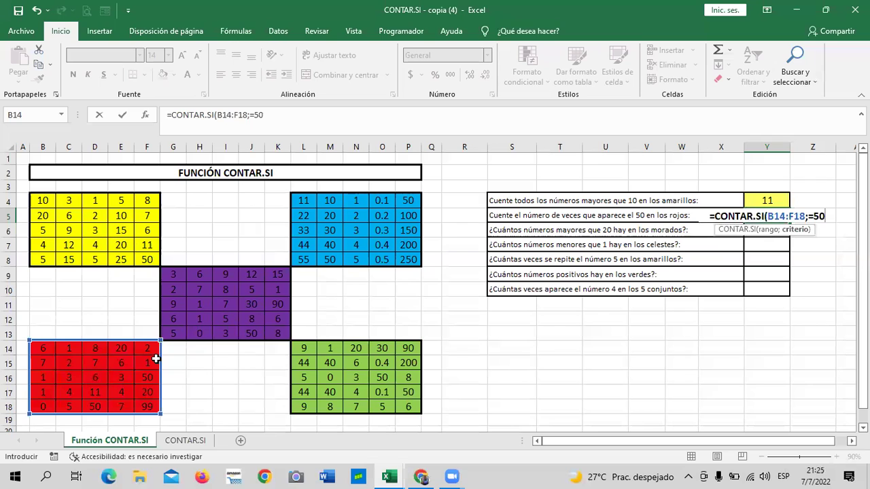
click(807, 216)
text(")
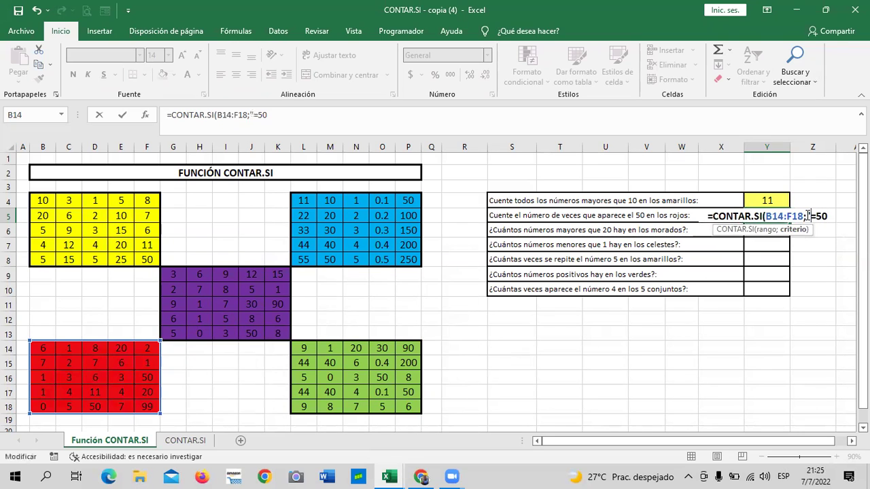
text("))
key(Return)
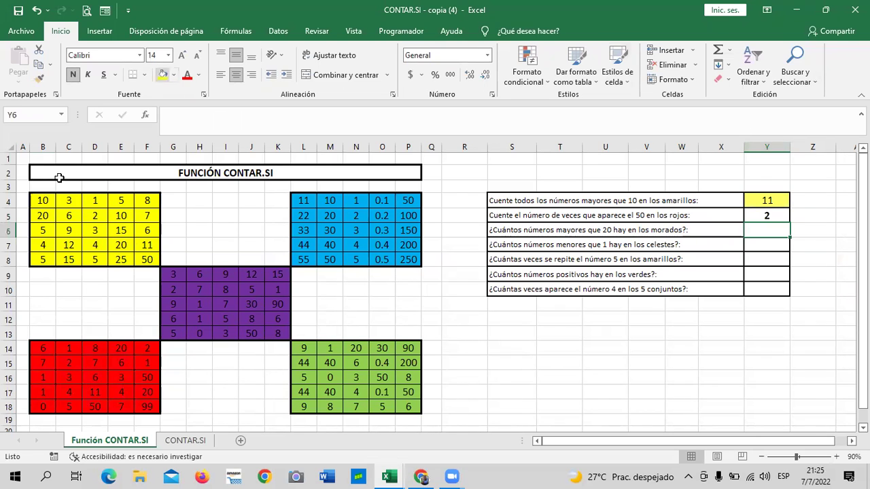
click(148, 377)
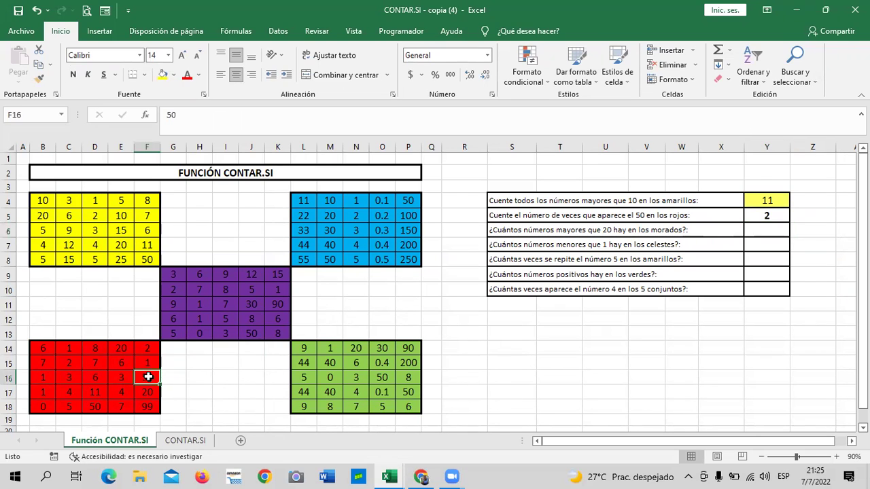
click(94, 405)
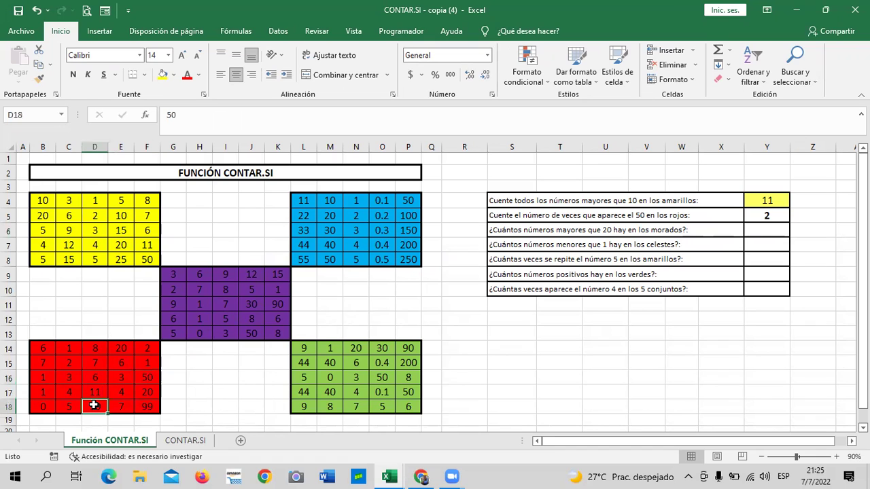
click(145, 391)
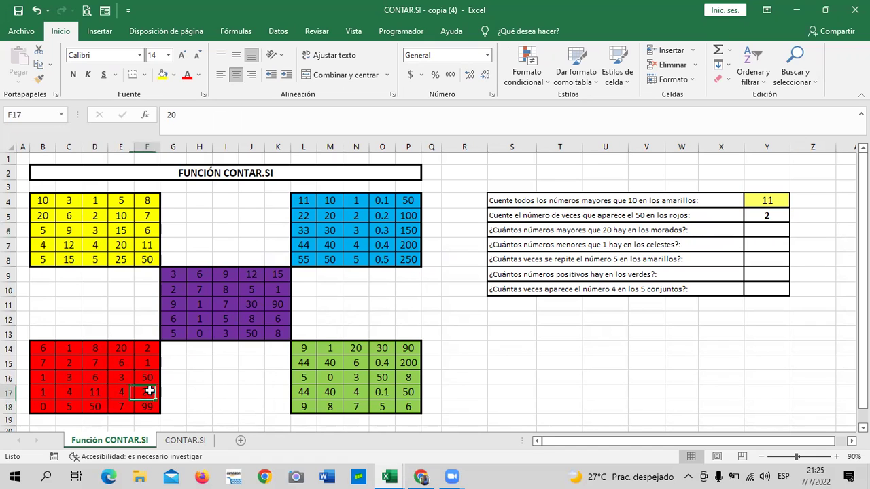
click(99, 405)
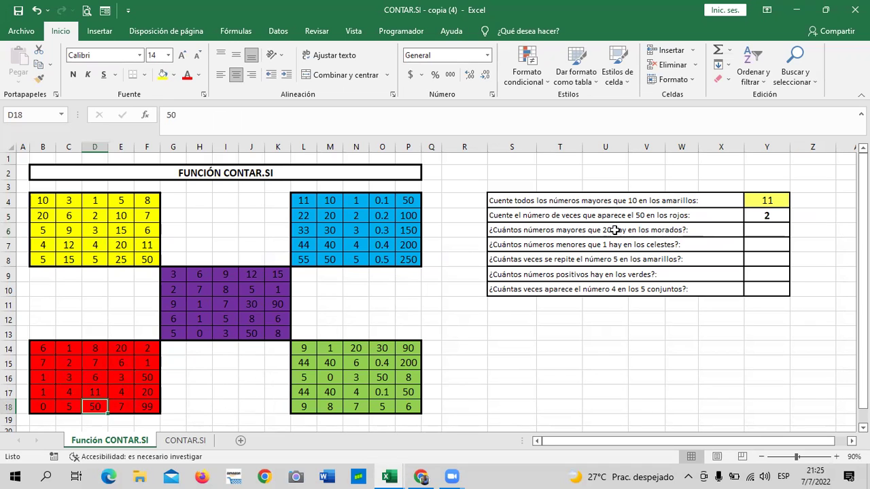
Enter =CONTAR.SI(G9:K13;">20") in Y6, counting 3 purple-block values above 20
click(763, 229)
text(=)
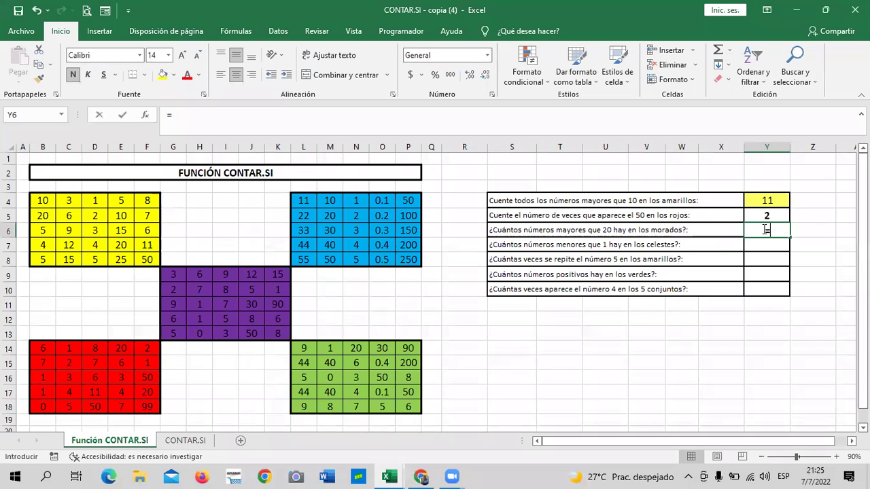
text(contar)
double_click(789, 267)
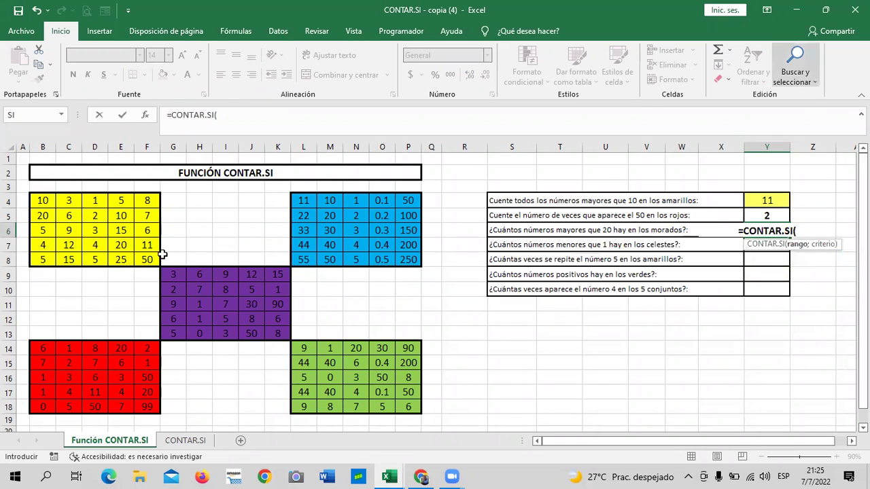
drag(170, 273, 286, 330)
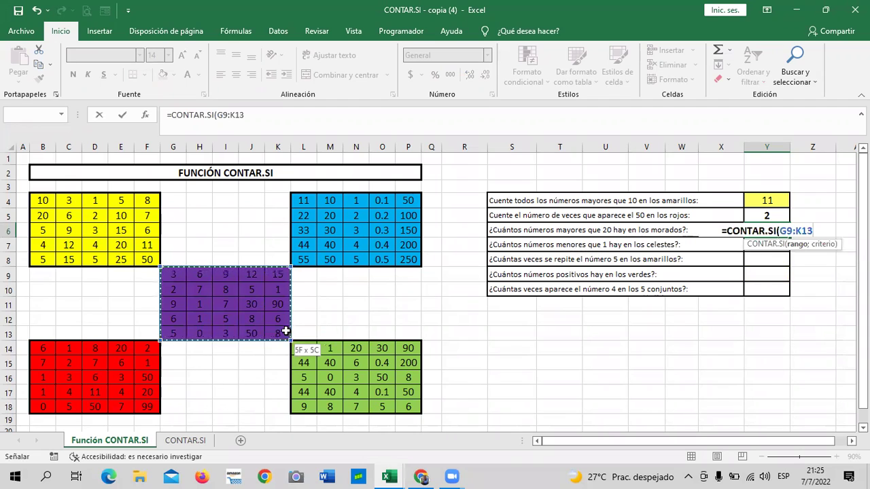
text(;)
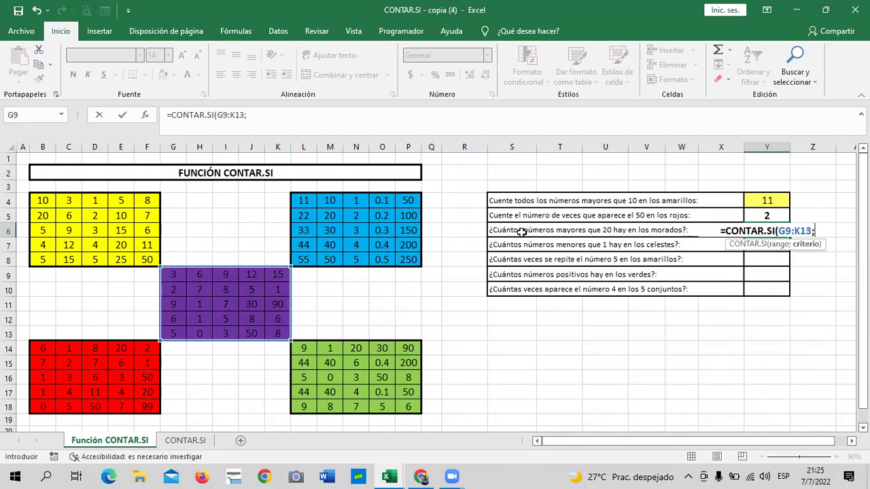
text(")
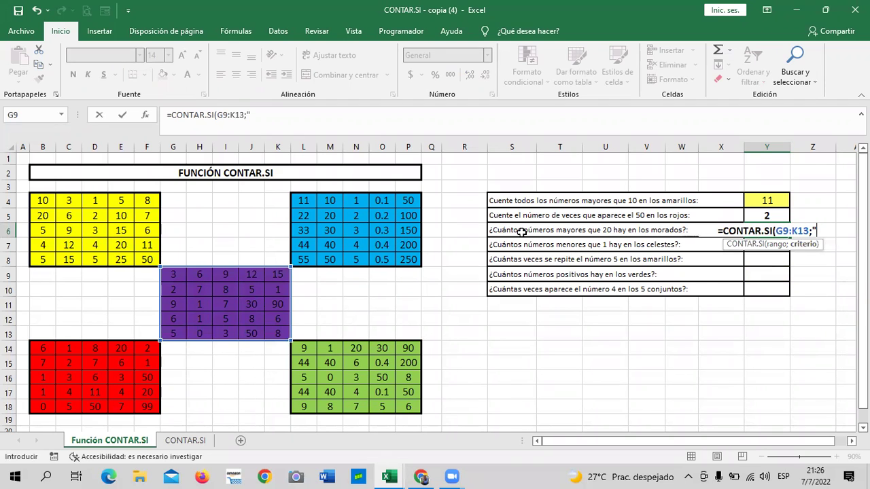
text(<)
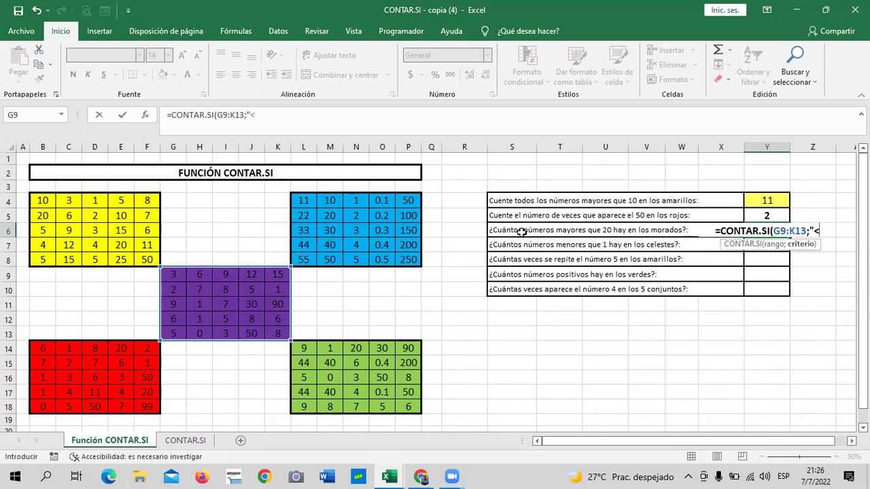
key(BackSpace)
text(>)
text(20)
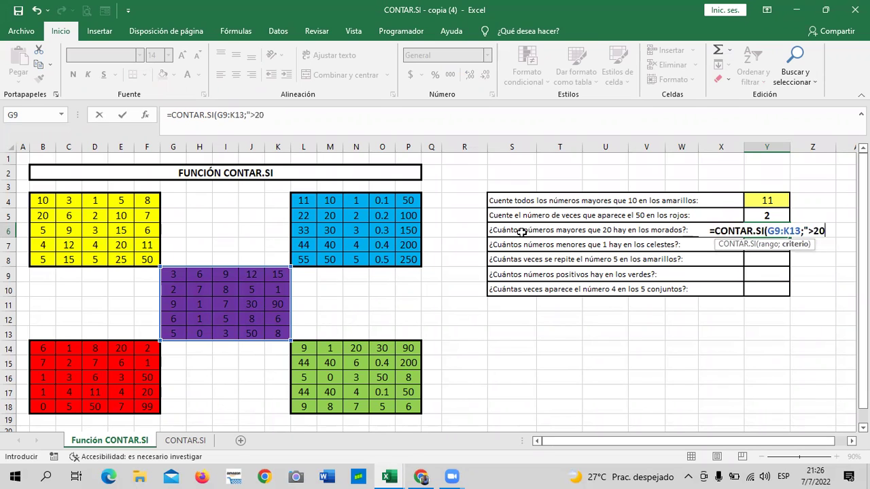
text("))
key(Return)
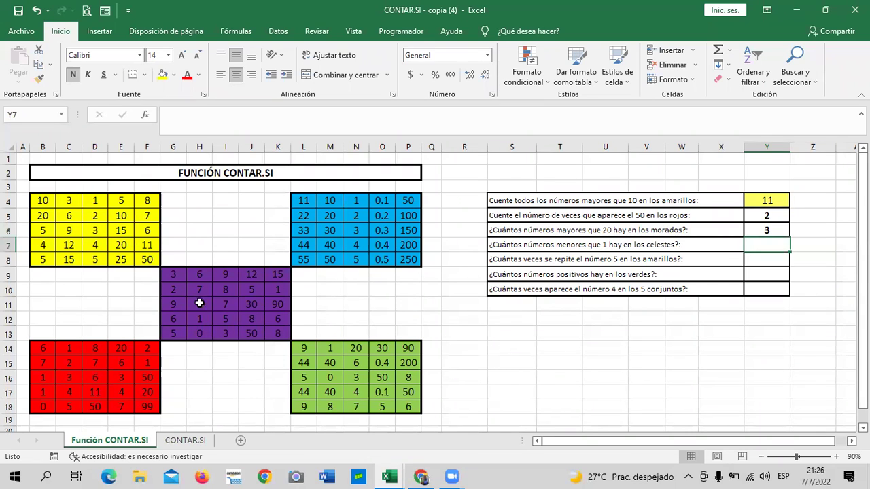
click(252, 304)
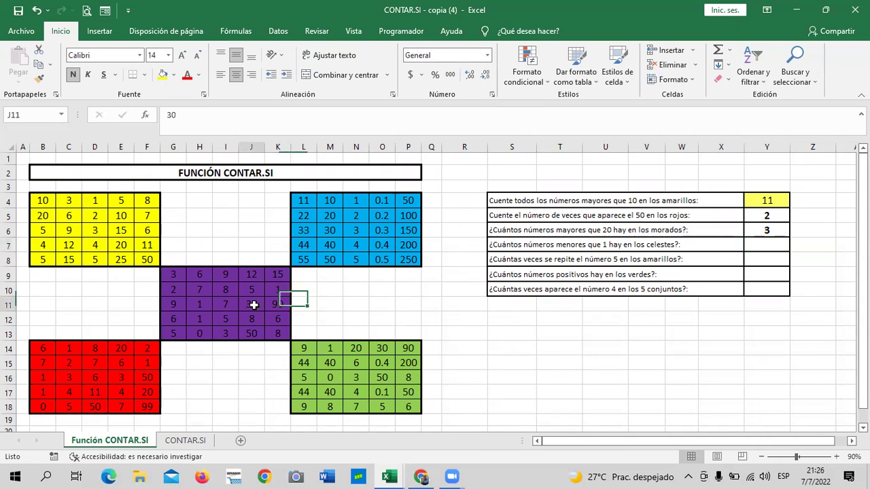
click(271, 306)
click(249, 334)
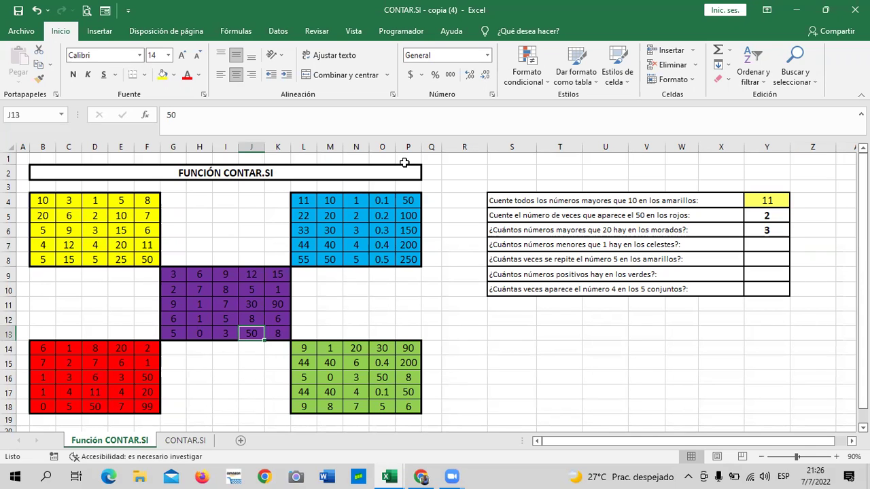
click(514, 292)
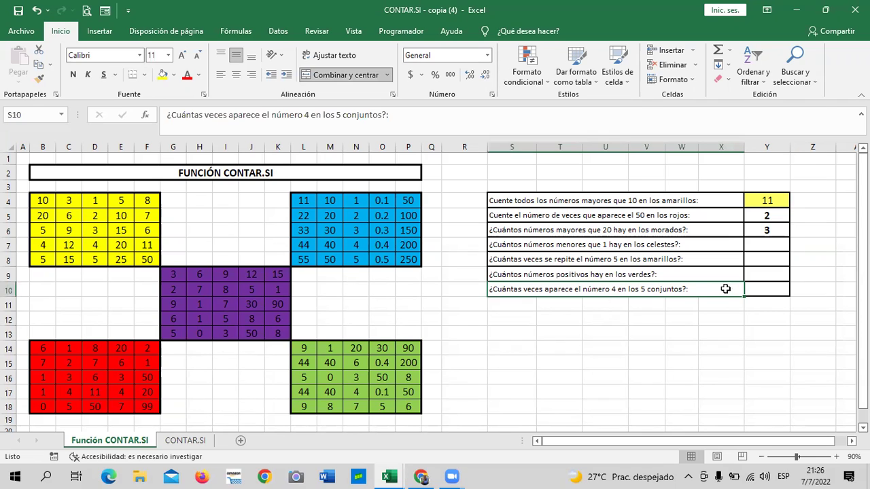
click(750, 289)
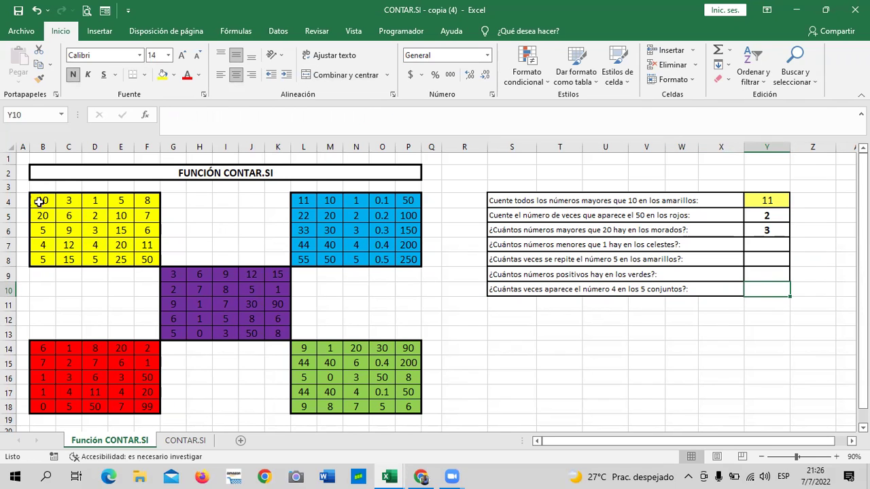
drag(39, 200, 204, 246)
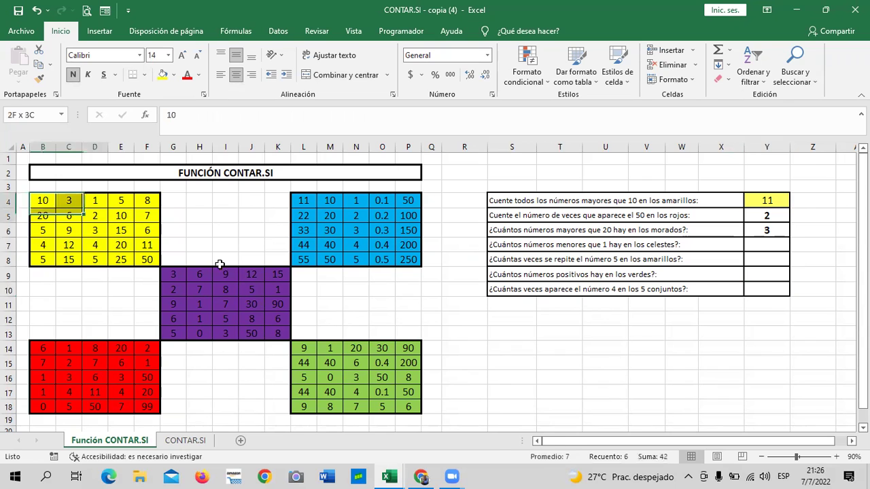
click(513, 352)
mouse_move(45, 202)
mouse_down()
mouse_move(338, 388)
mouse_move(407, 406)
mouse_up()
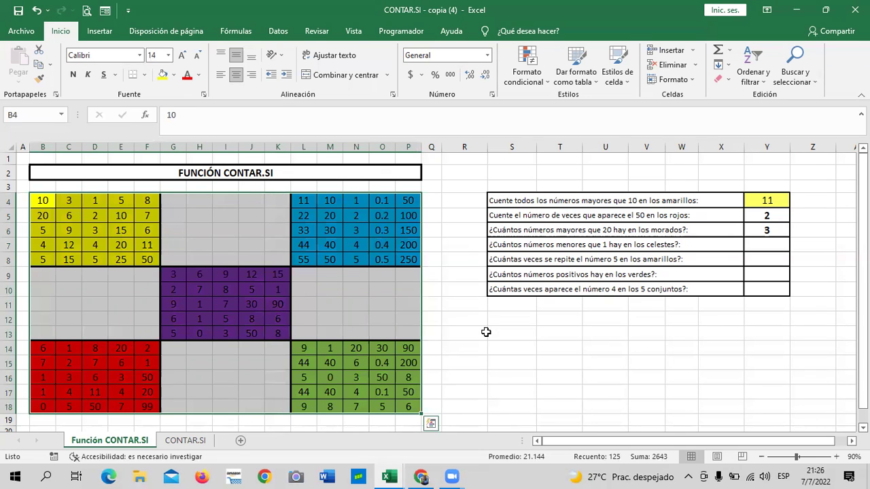
click(490, 332)
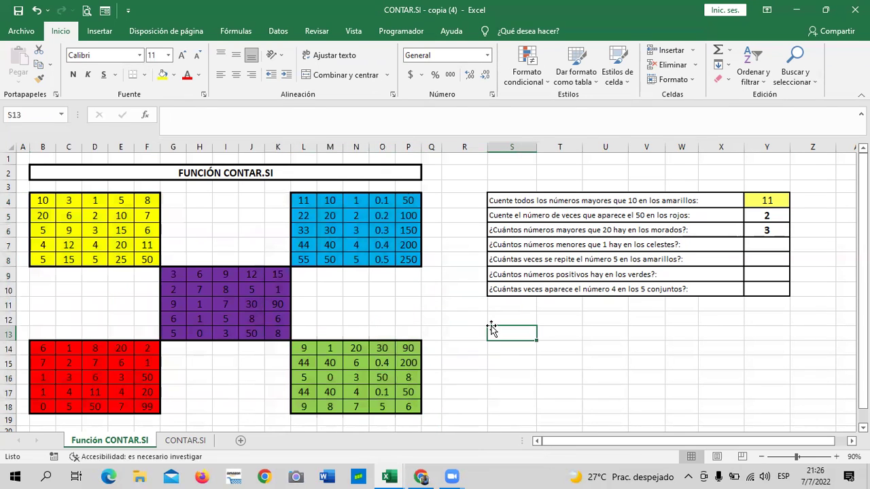
Open the CONTAR.SI sheet, scroll up to the PEDIDOS table, and zoom to 110%
click(188, 441)
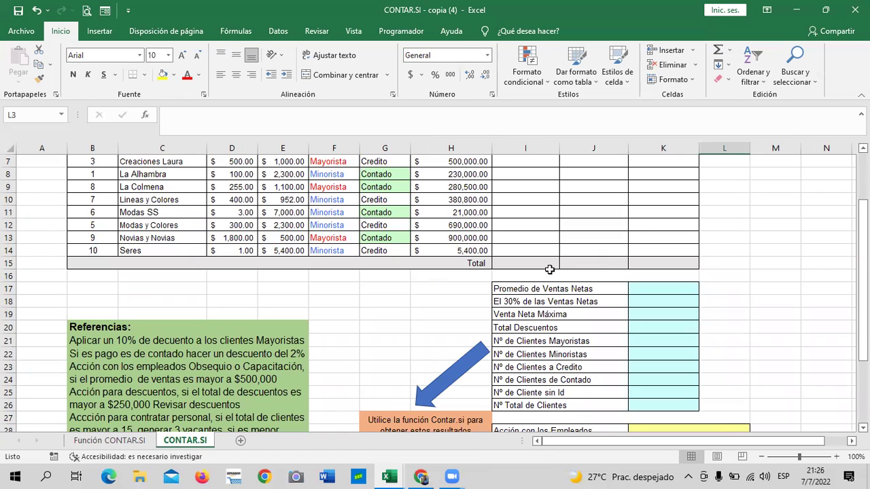
scroll(543, 304, up, 2)
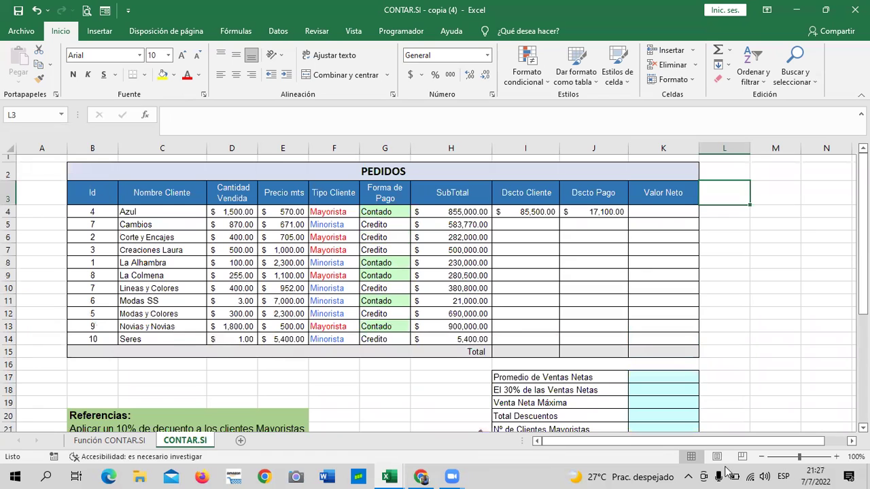
click(835, 456)
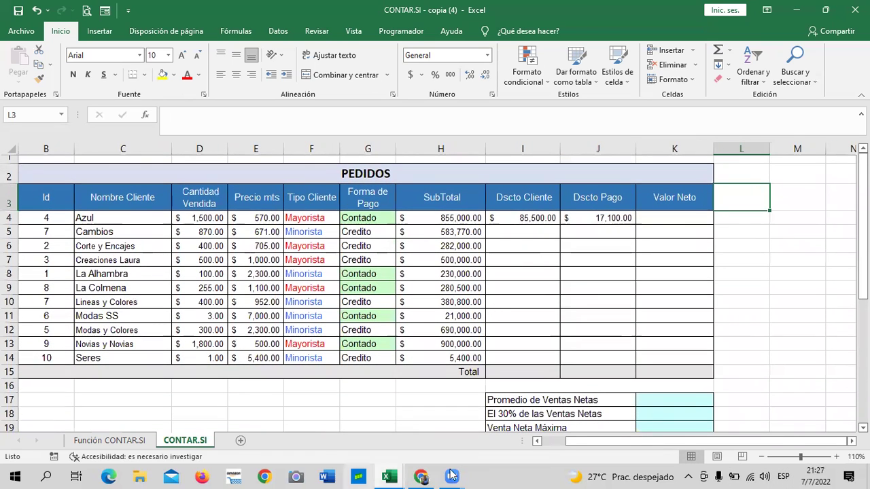
drag(567, 444, 543, 443)
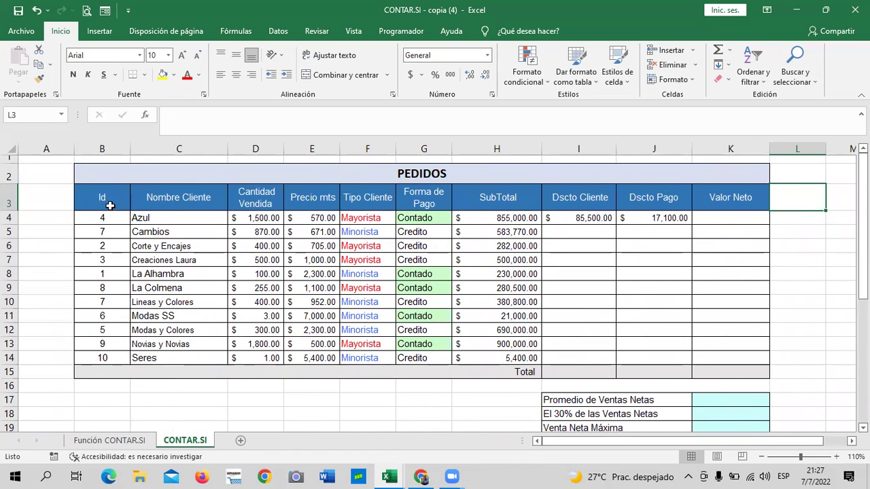
drag(673, 443, 708, 452)
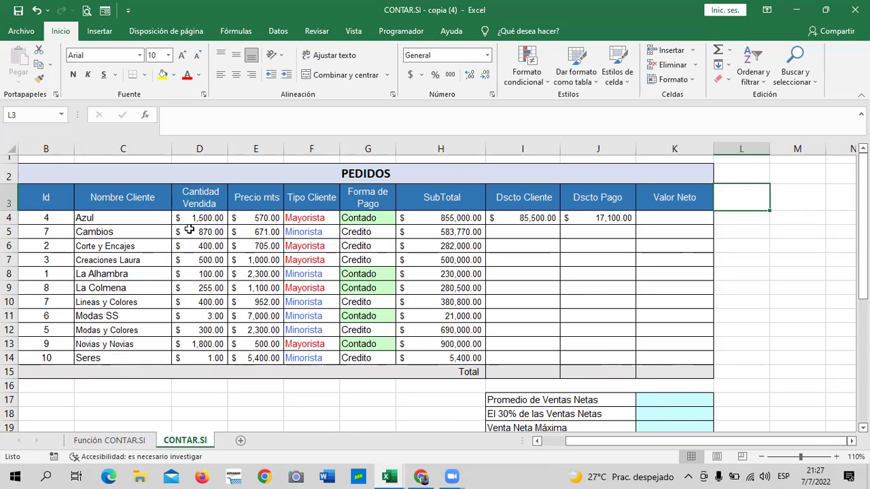
Review the SubTotal, Cantidad, Precio and discount formulas for the first orders
click(597, 293)
click(450, 224)
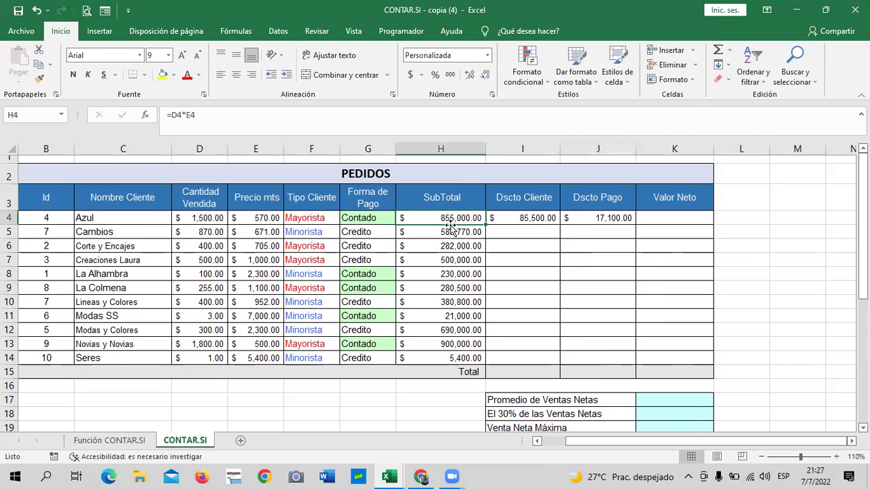
click(444, 233)
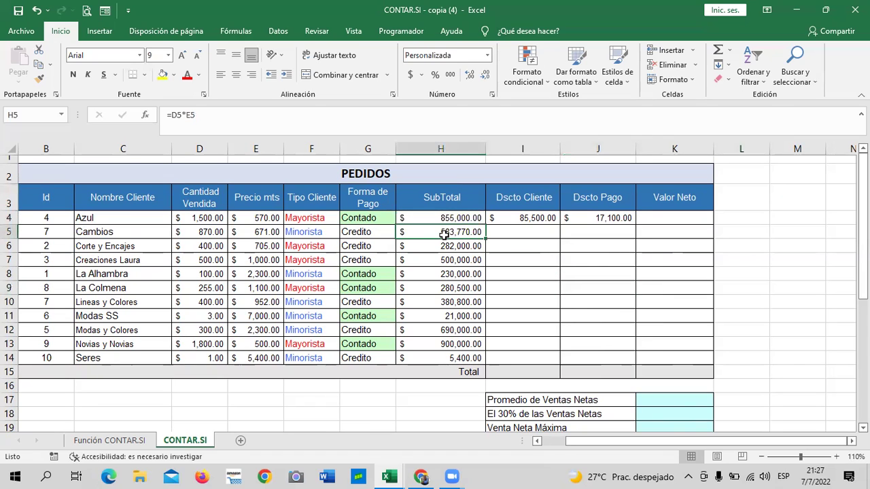
click(196, 222)
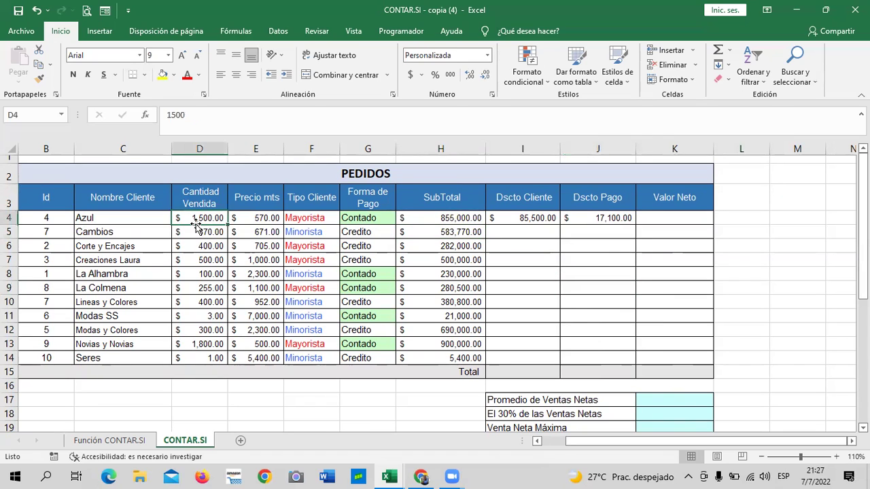
click(259, 223)
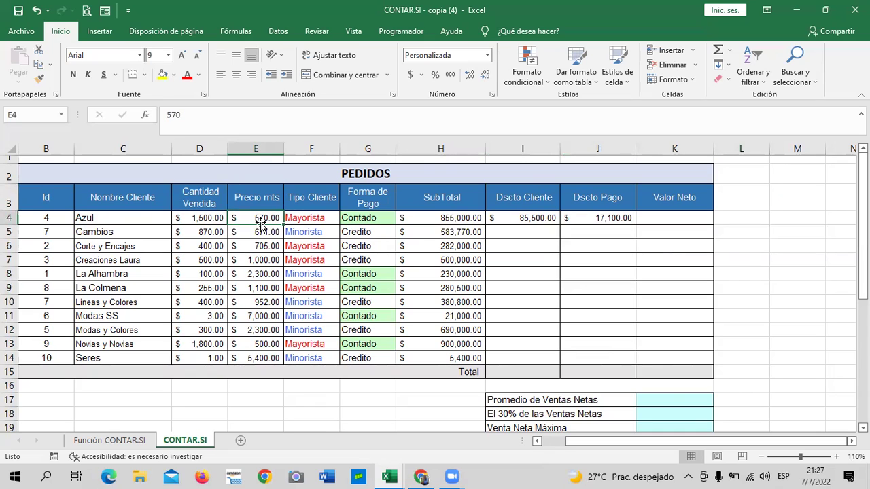
click(536, 225)
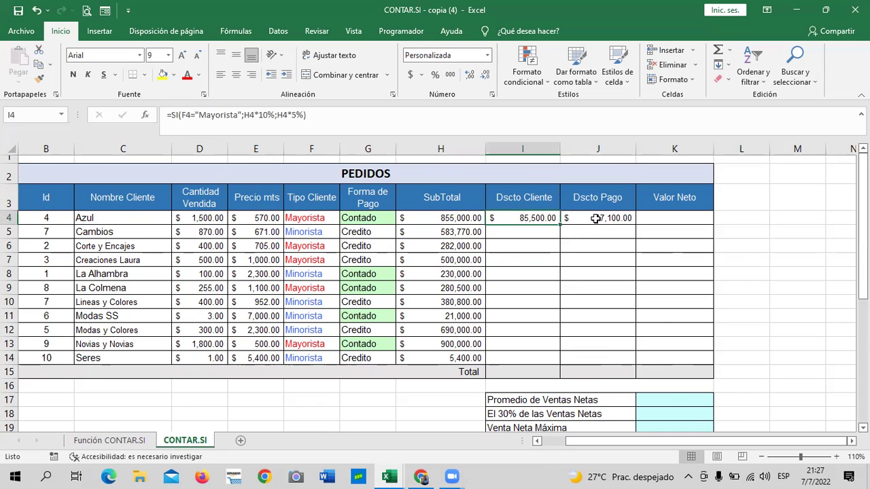
click(596, 217)
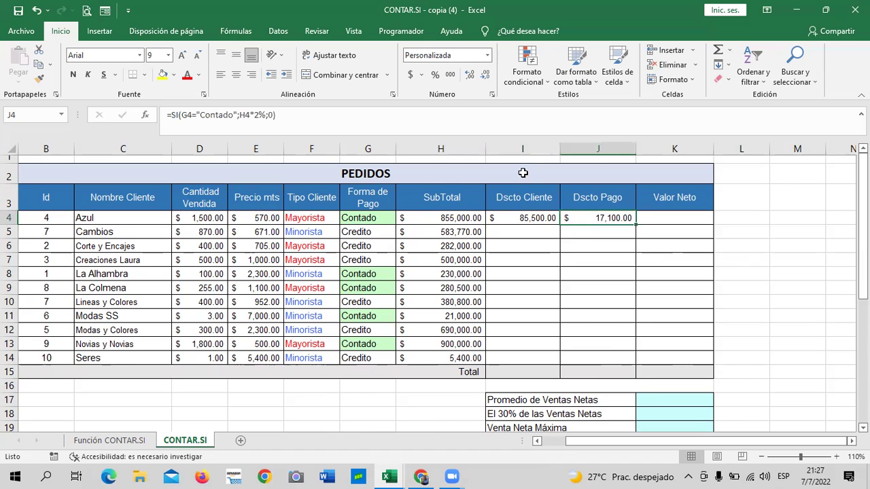
click(520, 218)
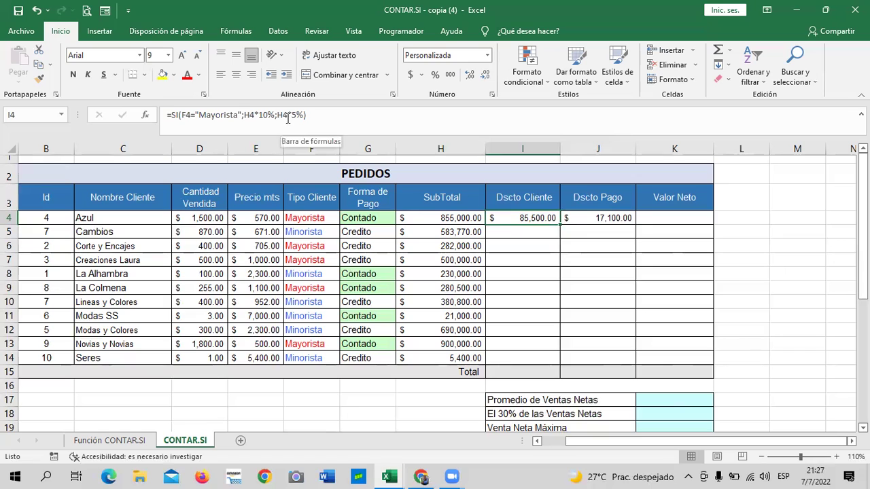
click(583, 217)
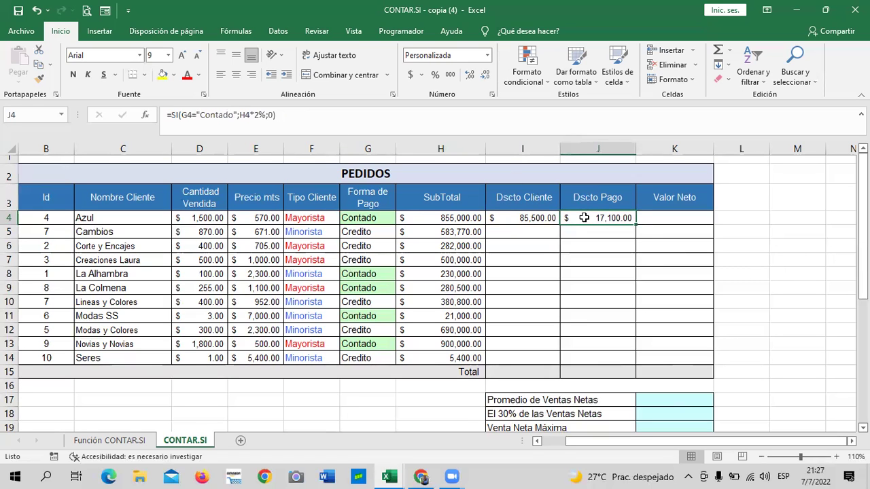
click(530, 217)
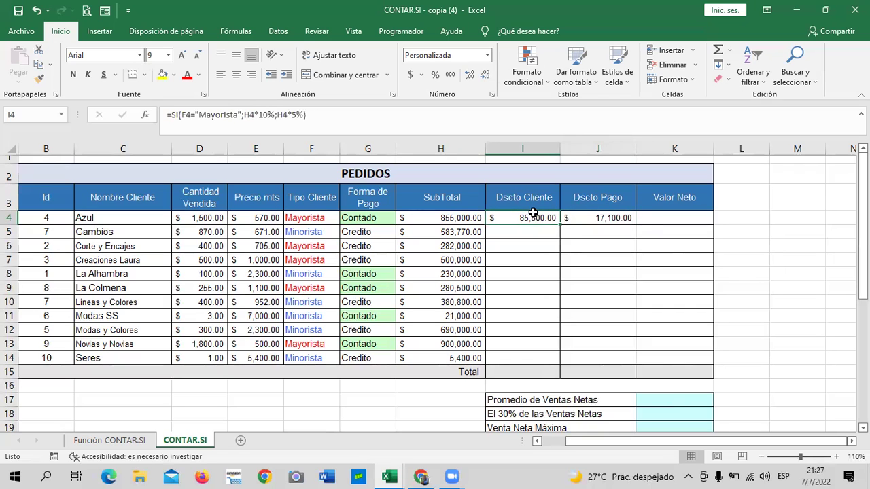
Change I4's false branch from 5% to 0, giving =SI(F4="Mayorista";H4*10%;0)
click(330, 132)
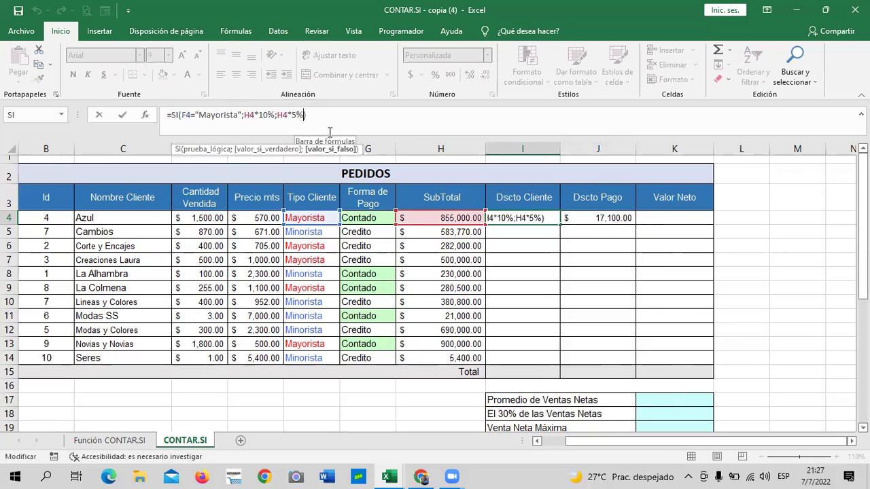
key(BackSpace)
key(BackSpace)
key(BackSpace)
key(BackSpace)
text(0)
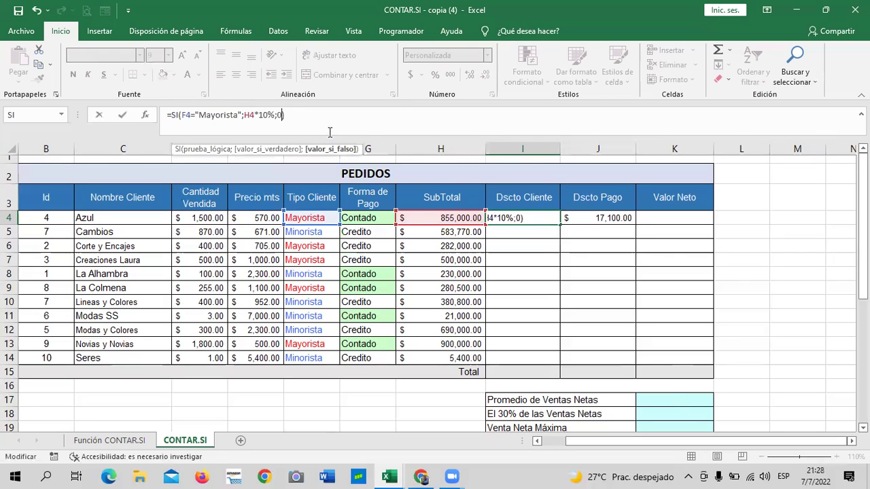
key(Return)
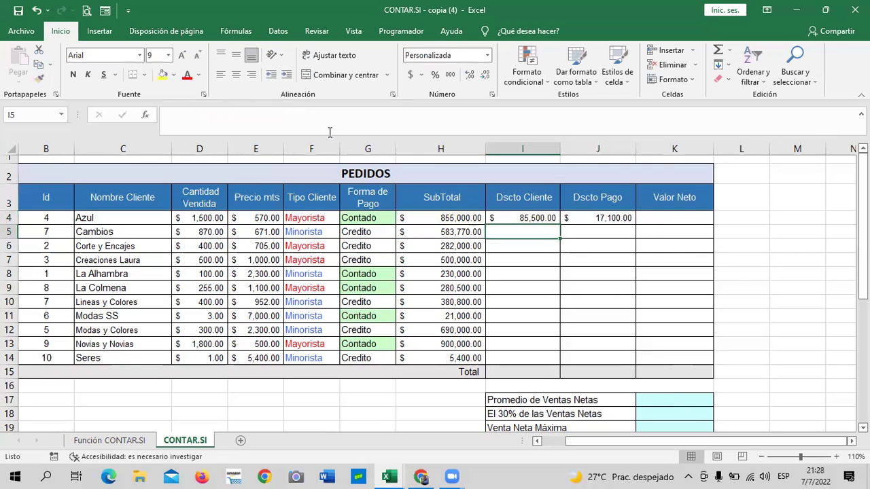
click(526, 218)
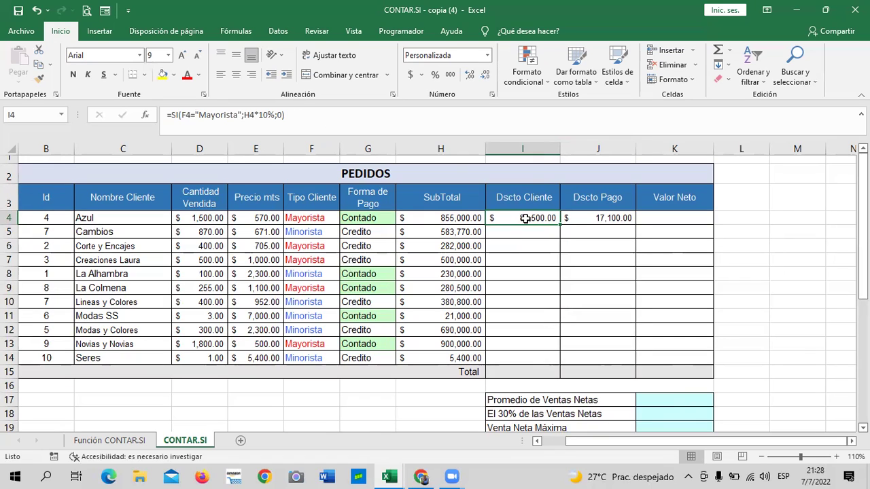
click(615, 217)
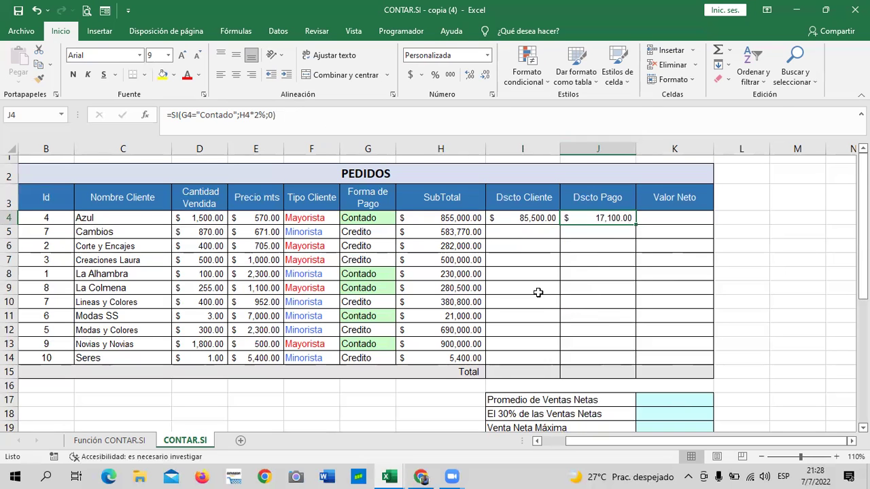
scroll(538, 292, down, 3)
scroll(231, 275, down, 2)
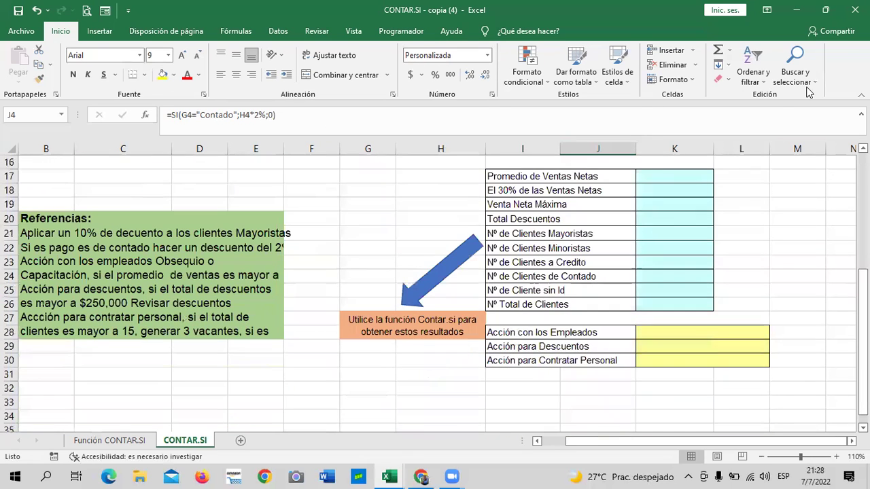
click(204, 277)
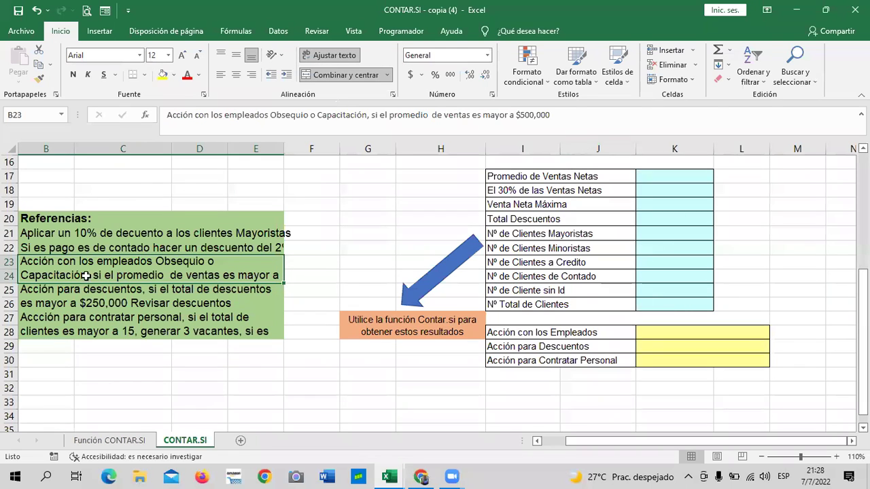
drag(52, 231, 303, 235)
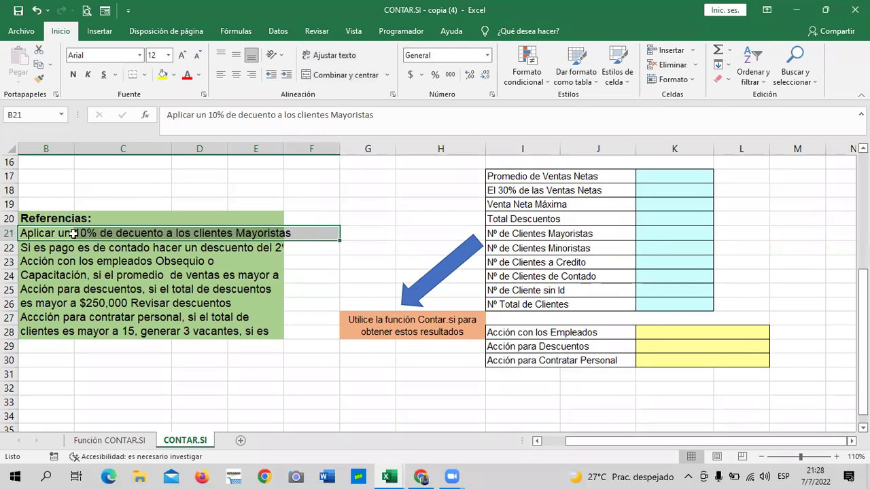
shift+click(306, 246)
click(347, 76)
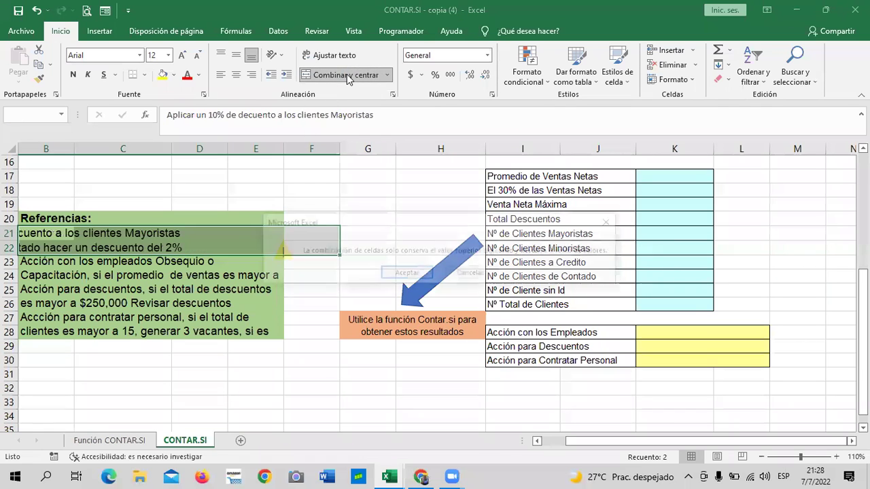
click(407, 272)
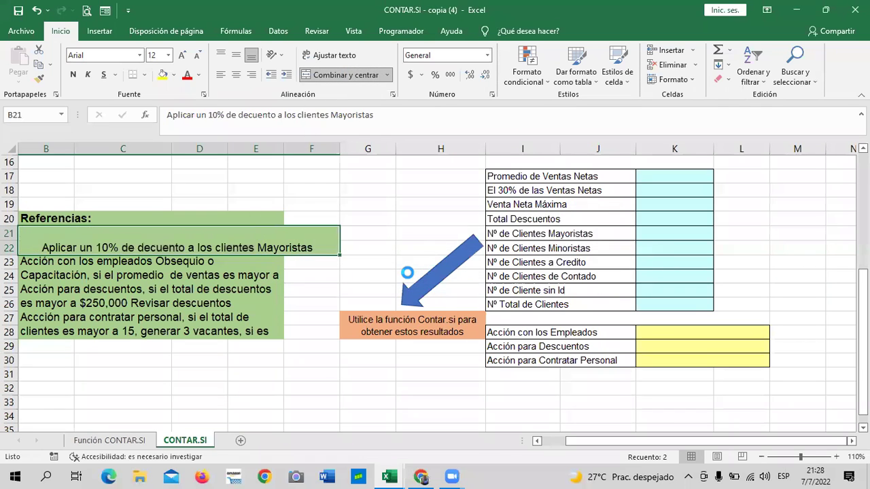
click(299, 399)
click(38, 9)
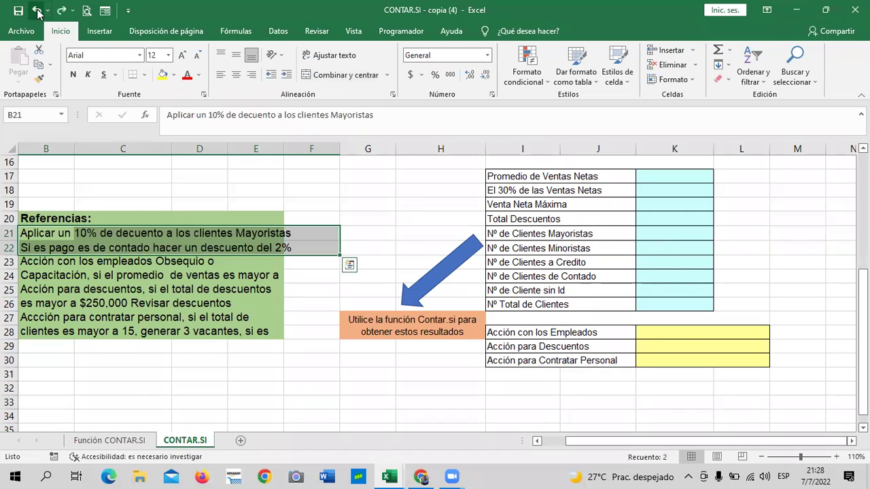
click(256, 372)
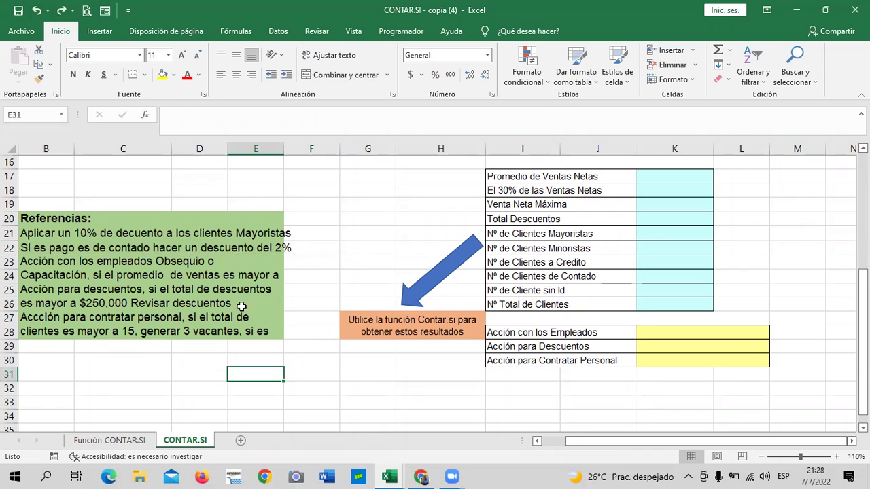
scroll(239, 307, up, 1)
scroll(246, 313, up, 2)
scroll(251, 315, up, 2)
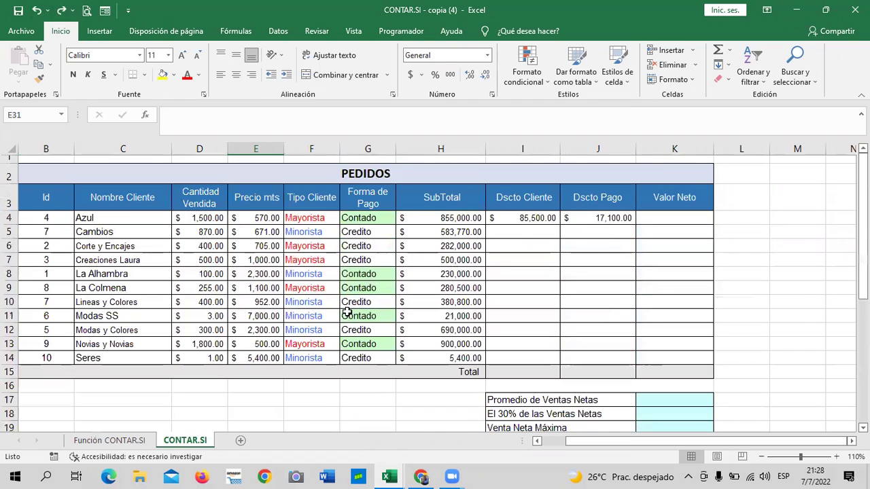
Clear the existing Dscto Cliente and Dscto Pago values in I4 and J4
click(518, 219)
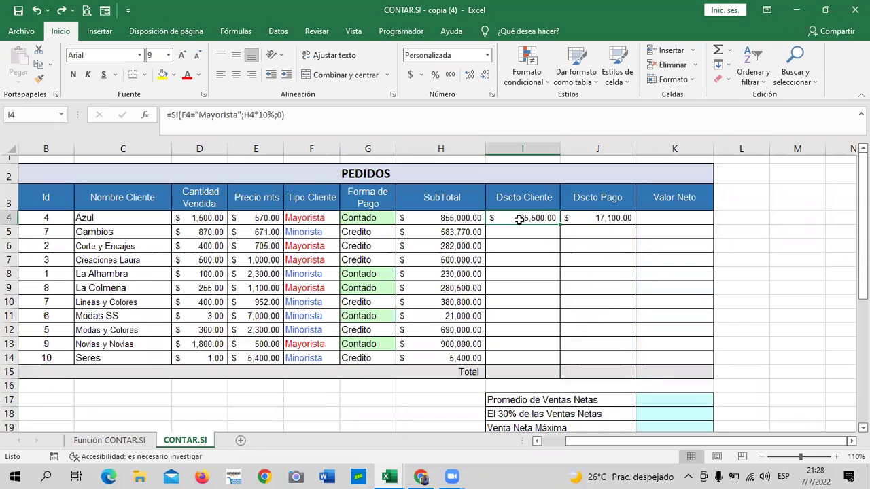
key(Delete)
click(593, 216)
key(Delete)
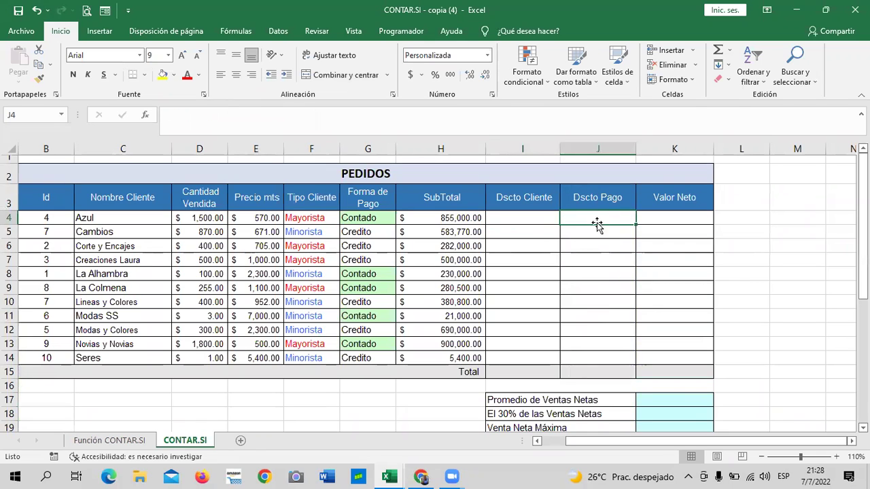
click(717, 258)
click(728, 344)
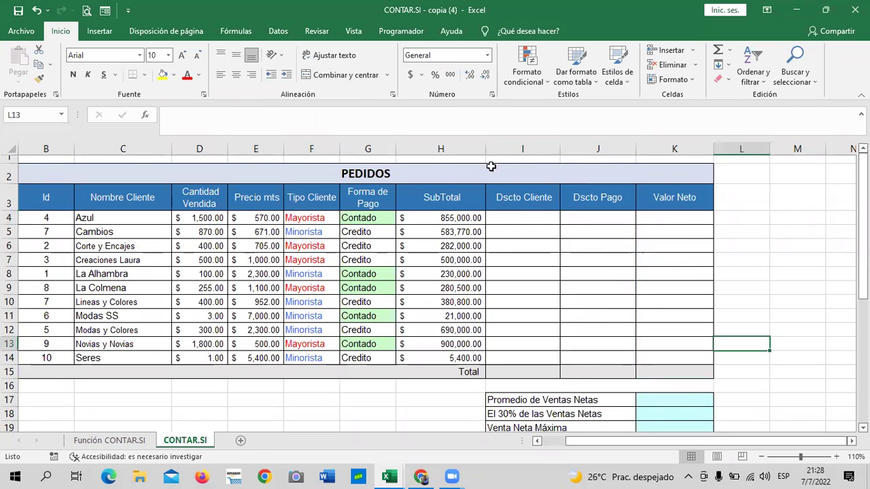
Start an SI formula in I4 with the condition F4="Mayorista"
click(529, 218)
text(=)
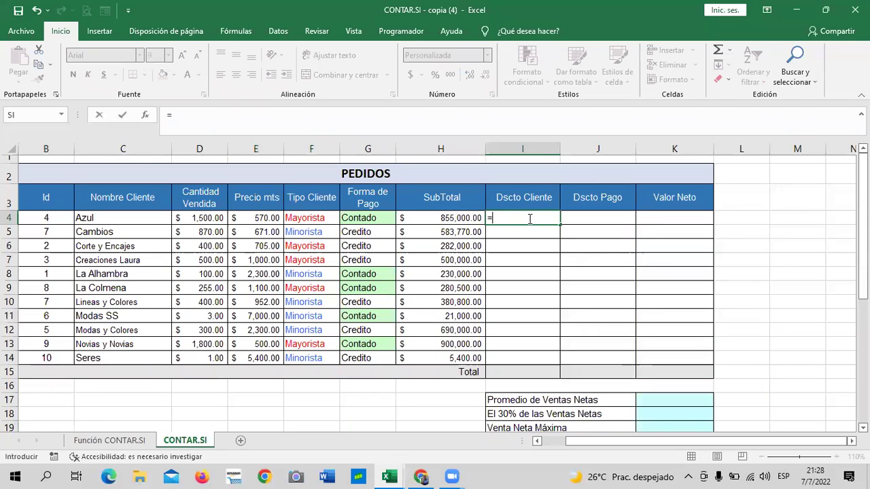
text(si)
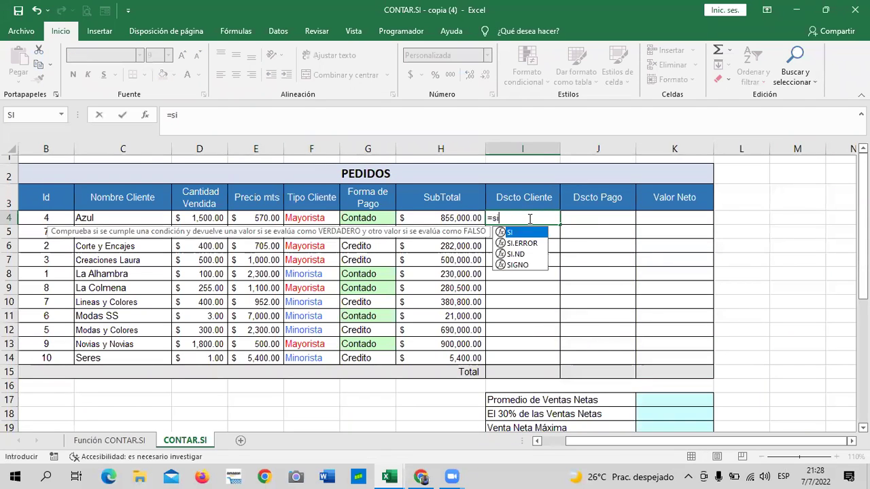
double_click(523, 233)
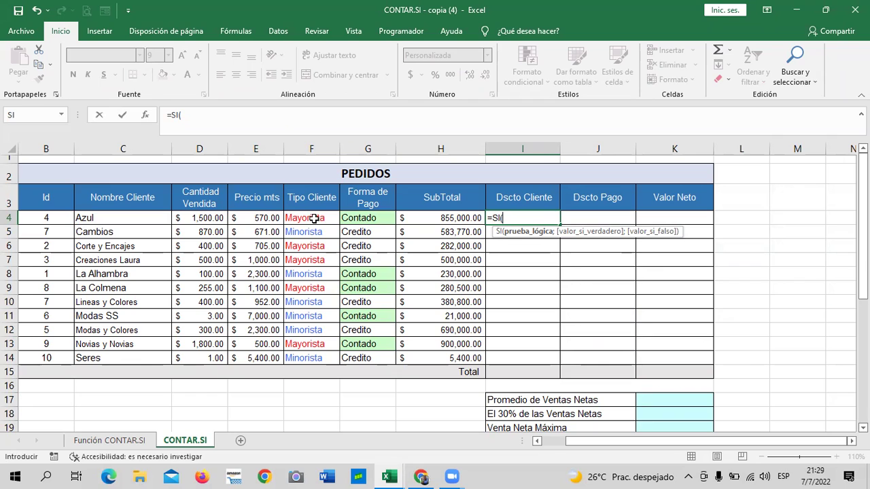
click(313, 218)
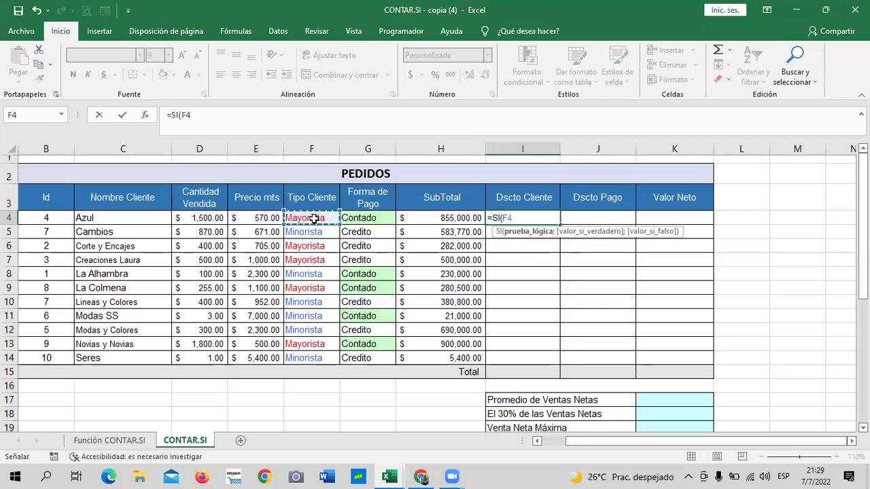
text(=")
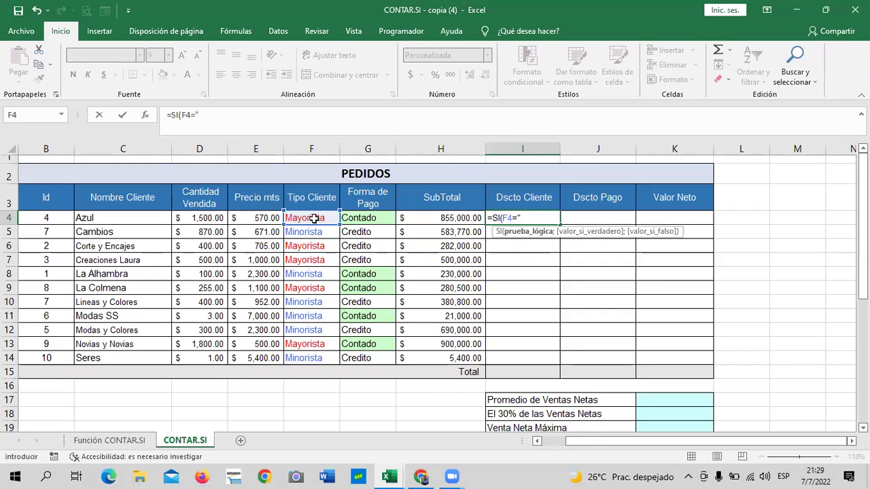
text(Mayorista)
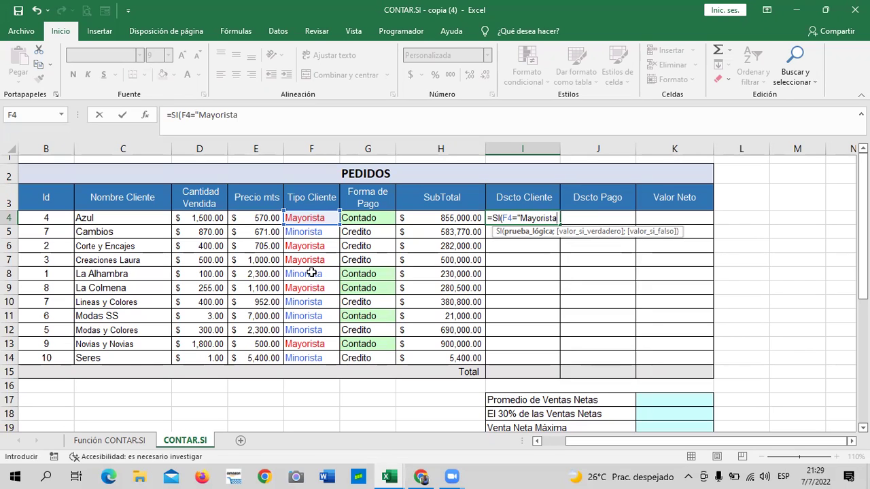
text(")
text(;)
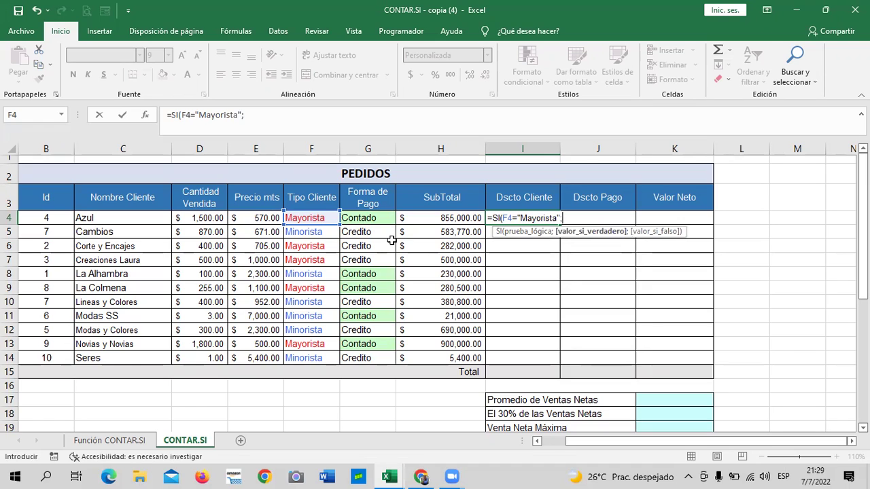
Finish the formula with H4*10% when true and H4*5% otherwise, returning 85,500.00
click(428, 219)
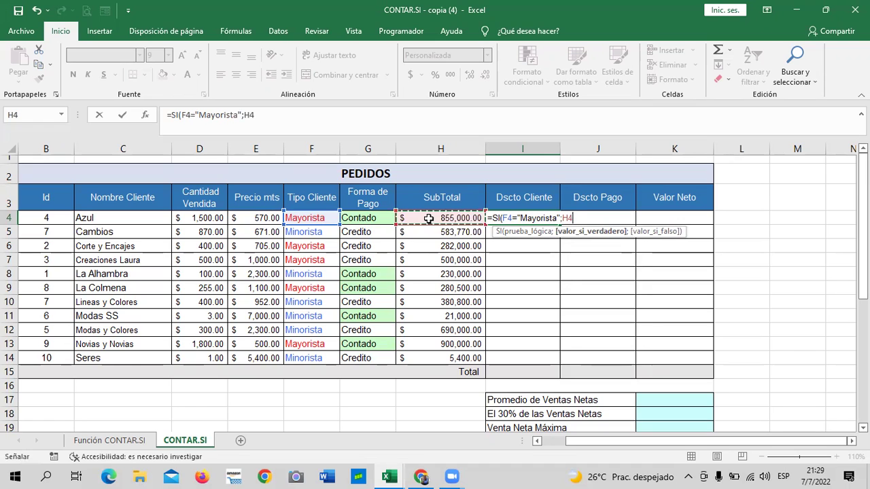
text(*)
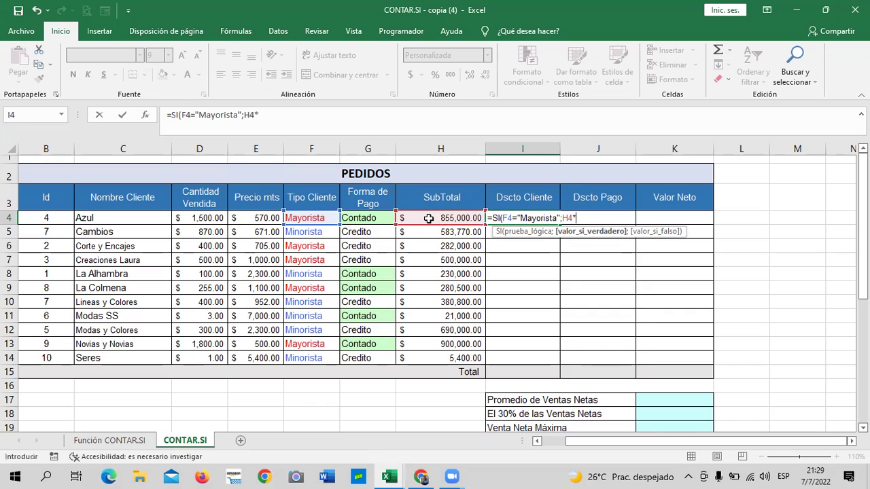
scroll(332, 296, down, 4)
scroll(331, 296, down, 1)
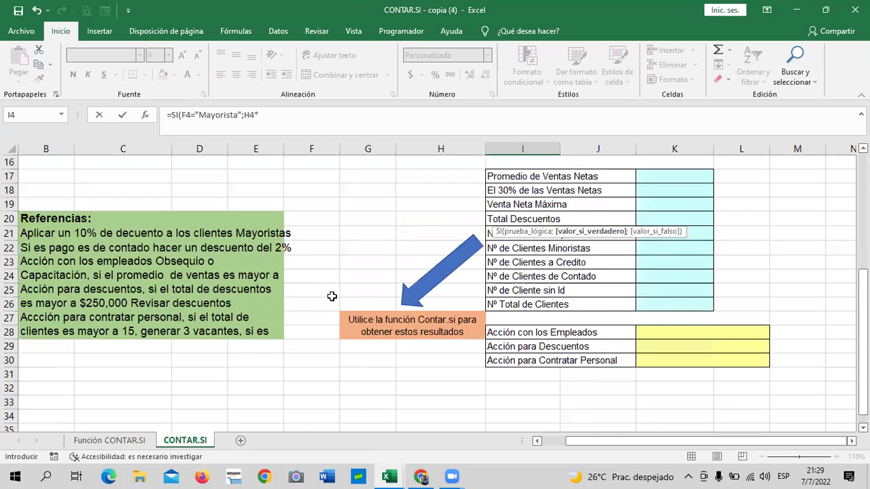
scroll(331, 297, up, 4)
scroll(408, 302, up, 1)
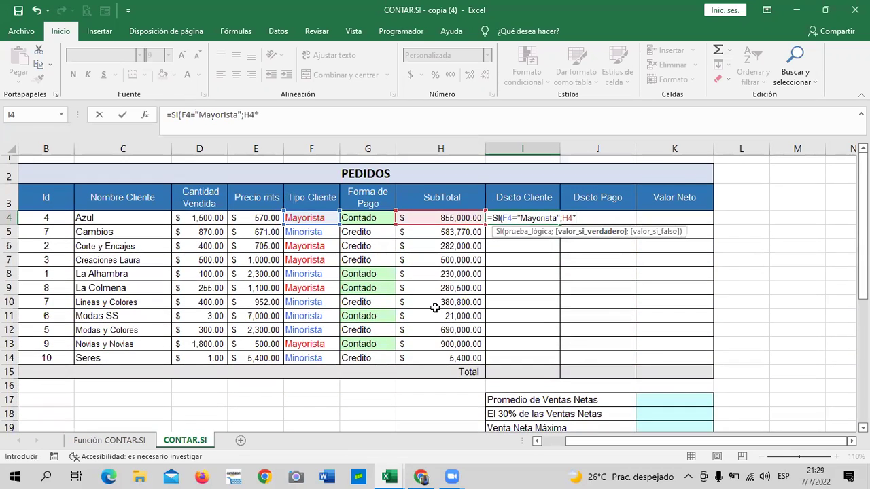
text(10)
text(%;)
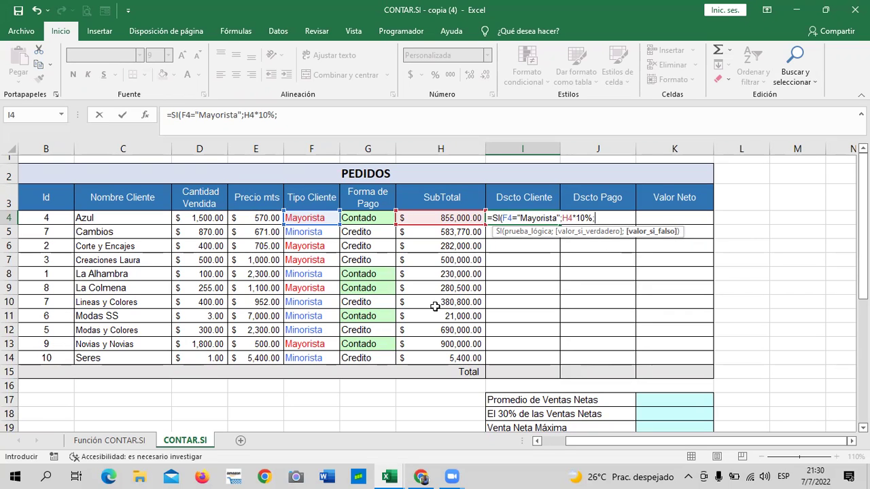
click(423, 218)
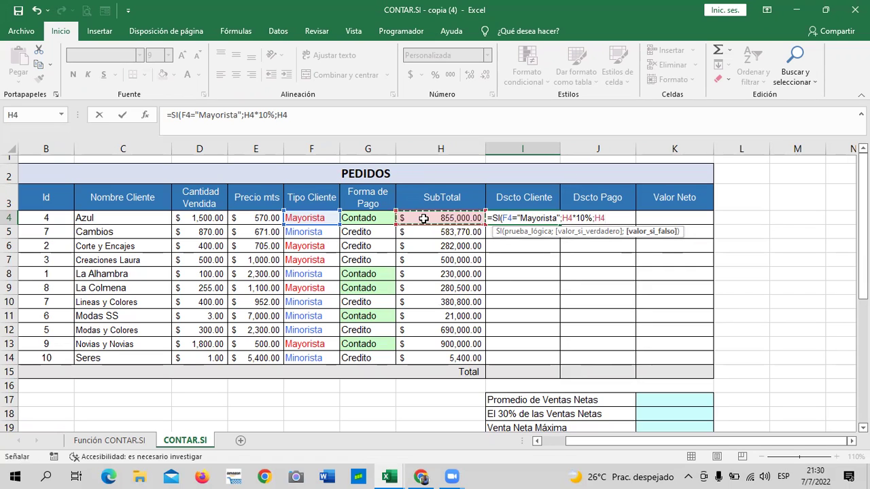
text(*5)
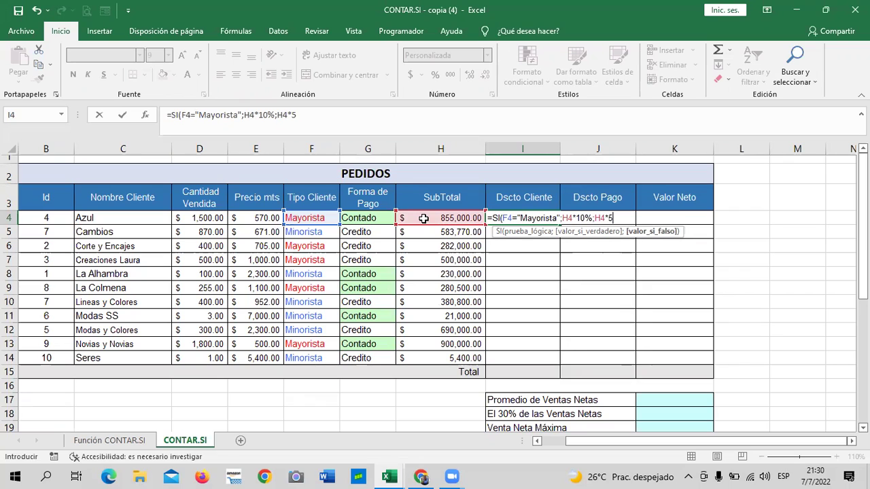
text(%)
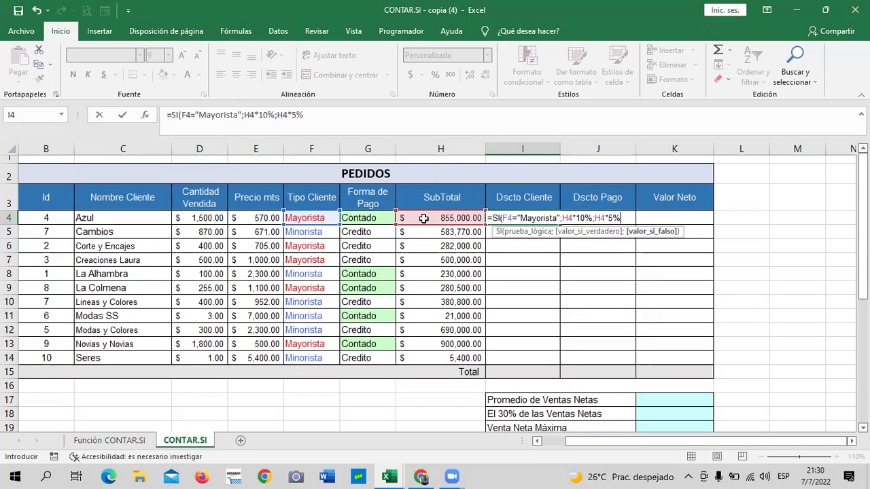
text())
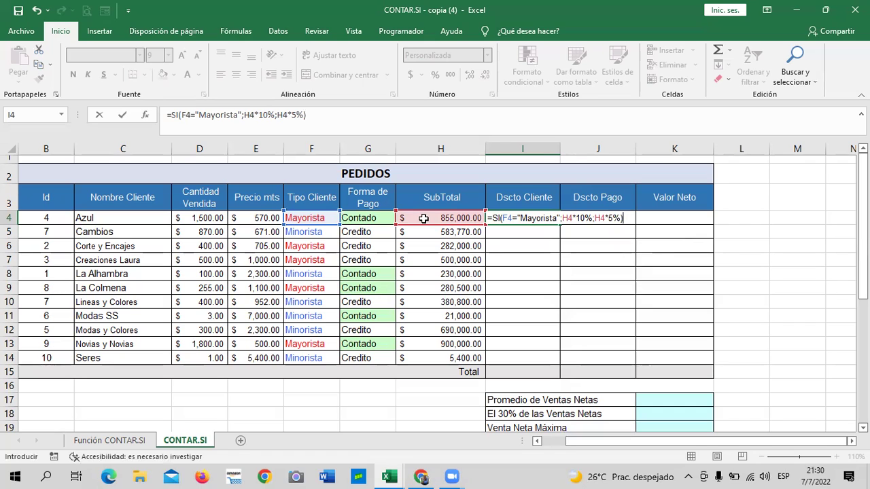
key(Return)
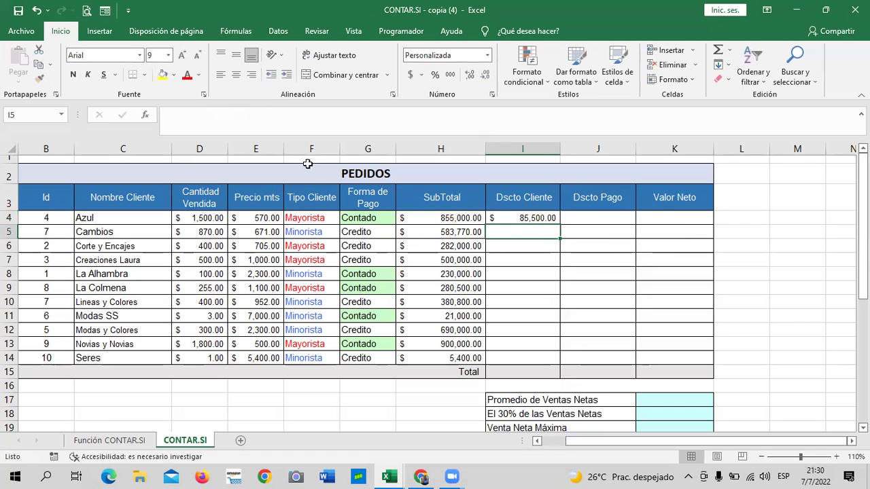
Fill I4's SI formula down to I14, giving discounts from 85,500.00 to 270.00
click(516, 215)
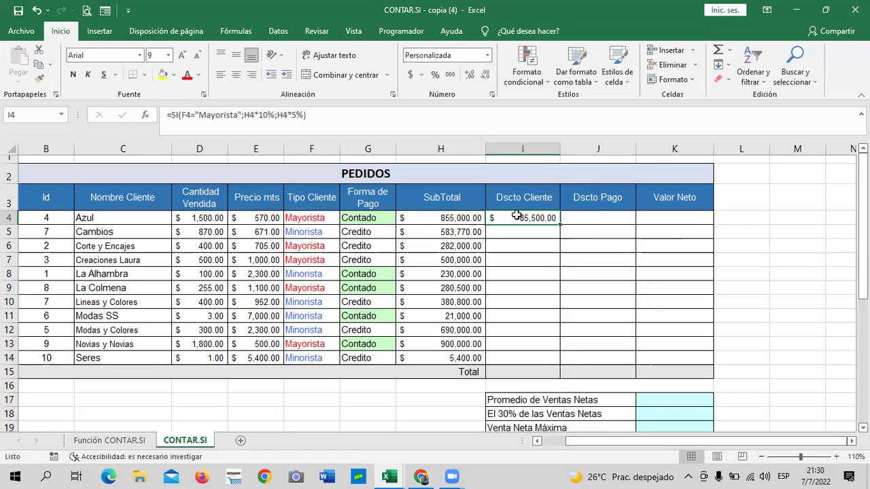
drag(562, 225, 564, 365)
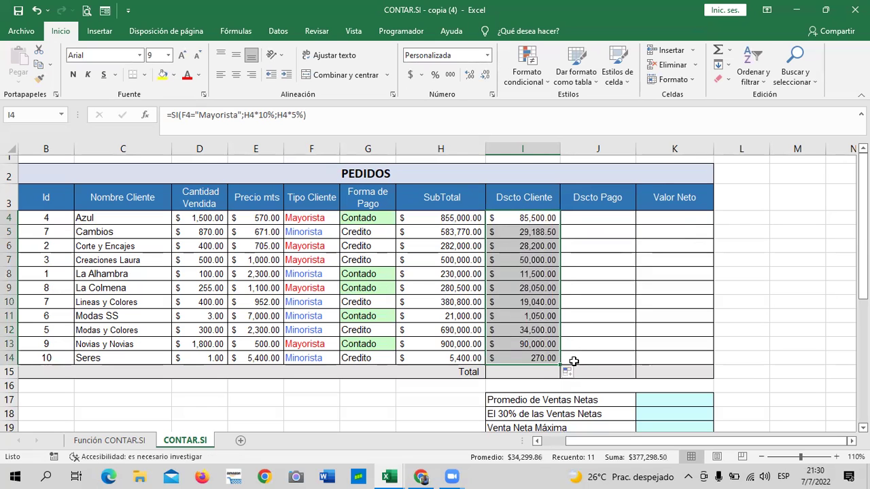
click(668, 309)
click(504, 358)
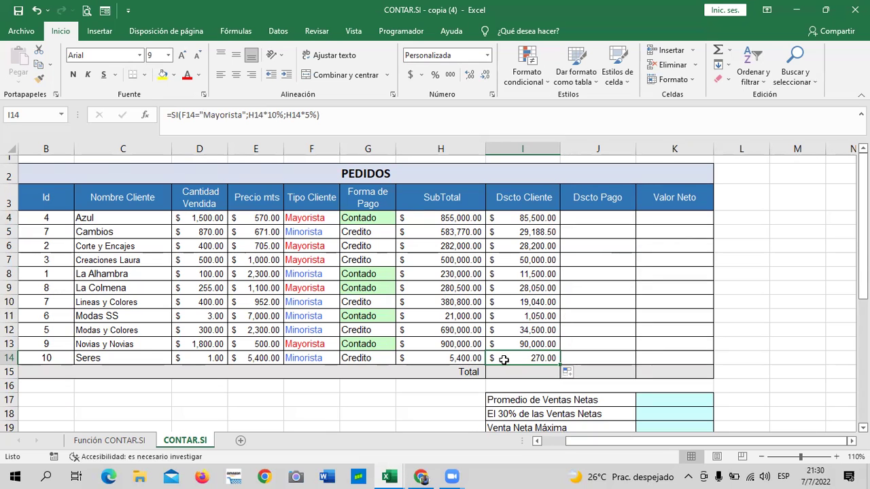
scroll(359, 348, down, 4)
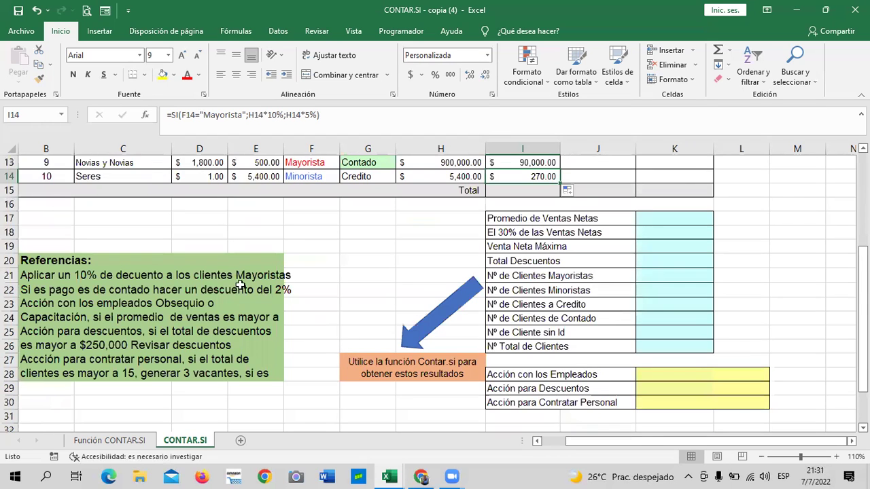
scroll(420, 295, up, 4)
scroll(421, 295, up, 1)
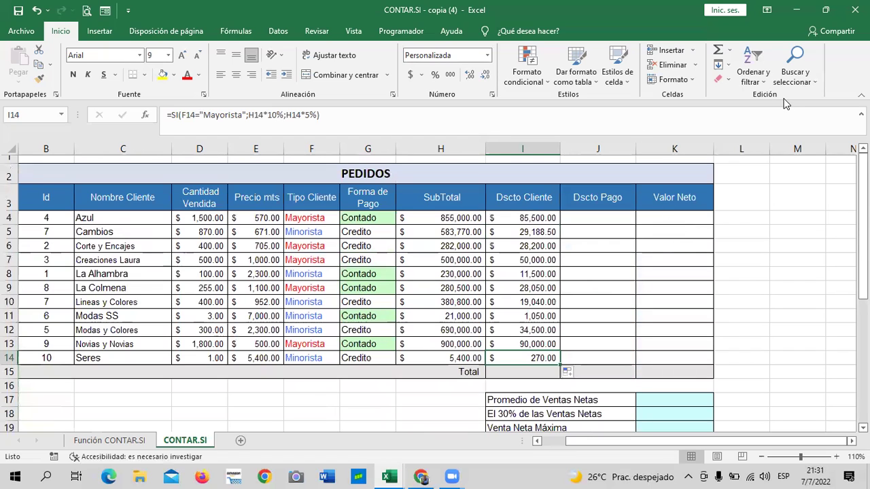
click(507, 218)
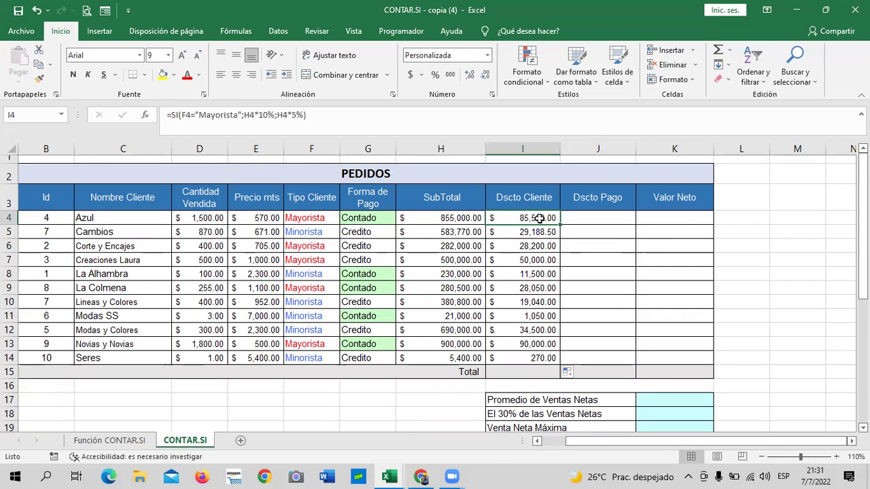
click(680, 305)
Start an SI formula in J4 with the condition G4="Contado"
click(610, 218)
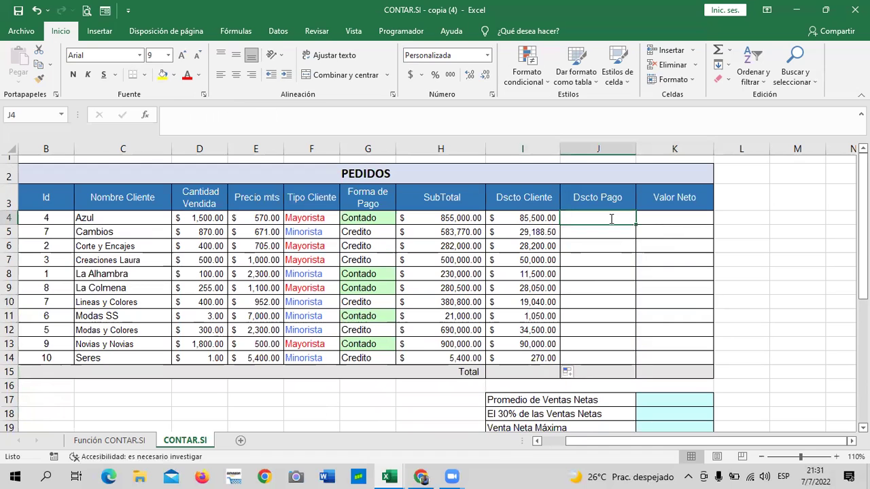
text(=)
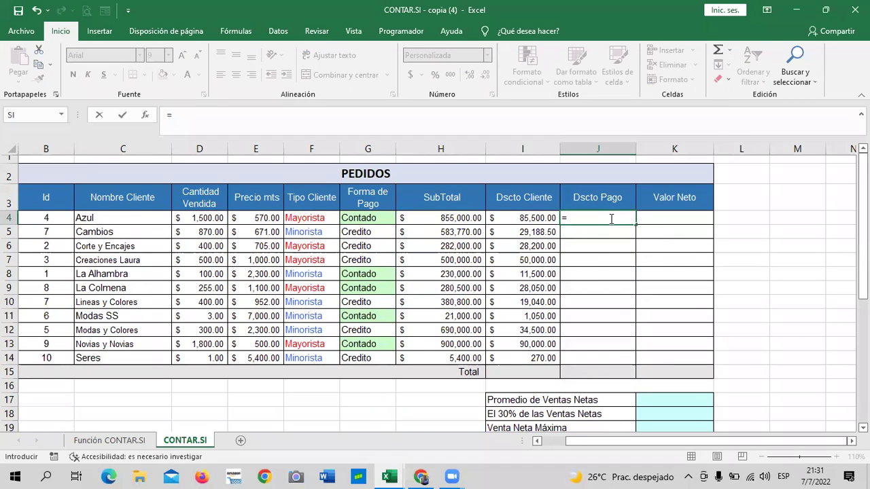
scroll(601, 254, down, 3)
scroll(601, 254, down, 1)
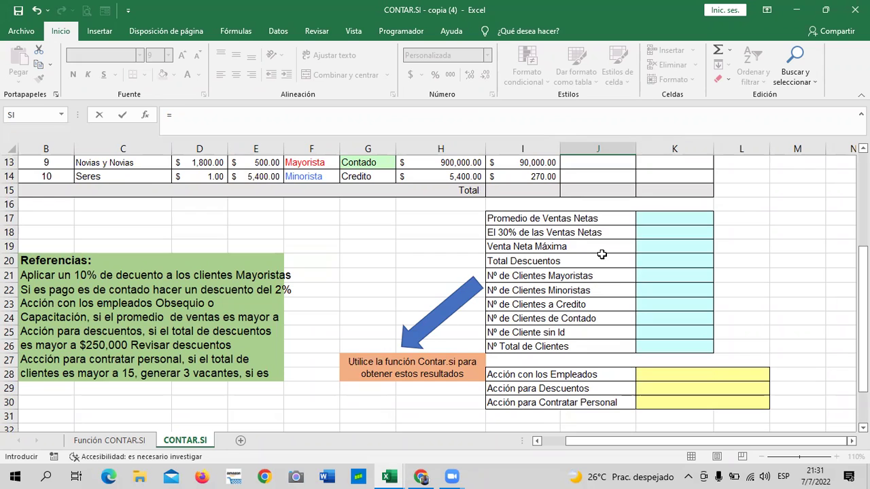
scroll(602, 254, up, 1)
scroll(602, 255, up, 3)
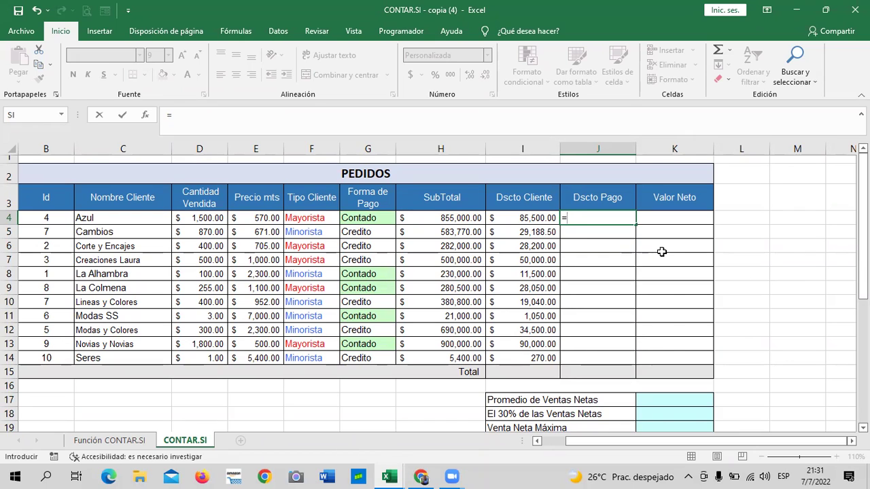
text(si)
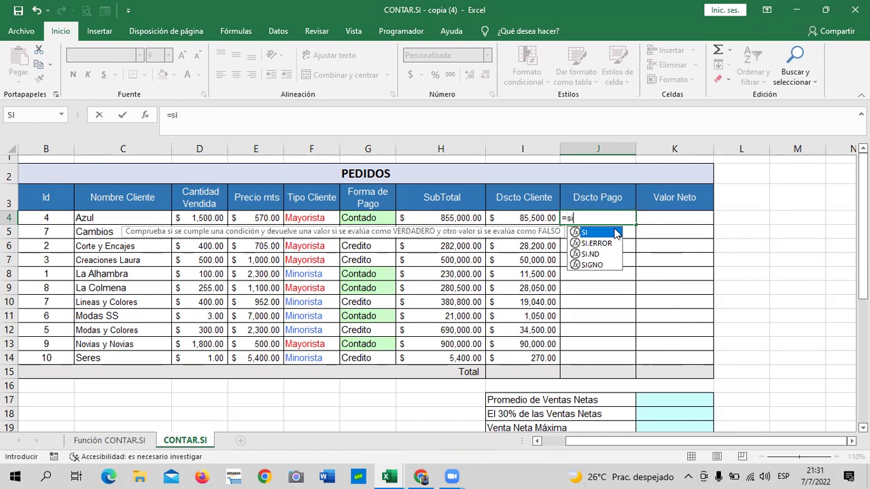
double_click(608, 233)
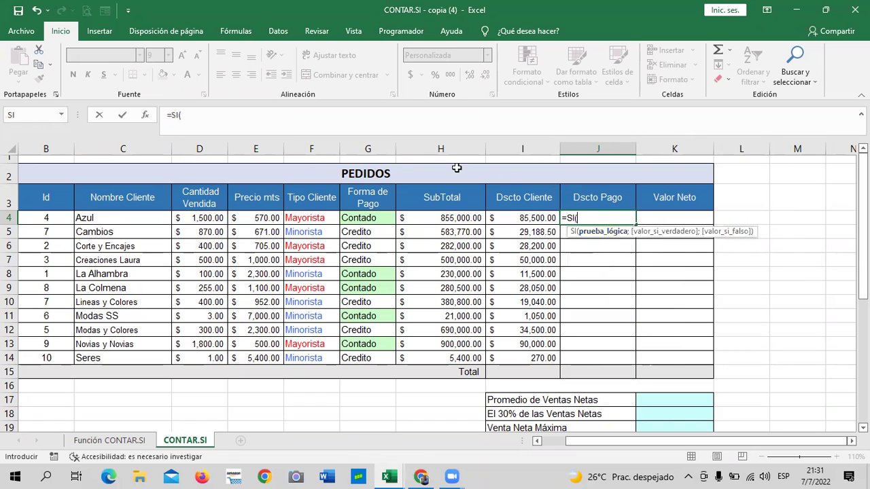
click(365, 221)
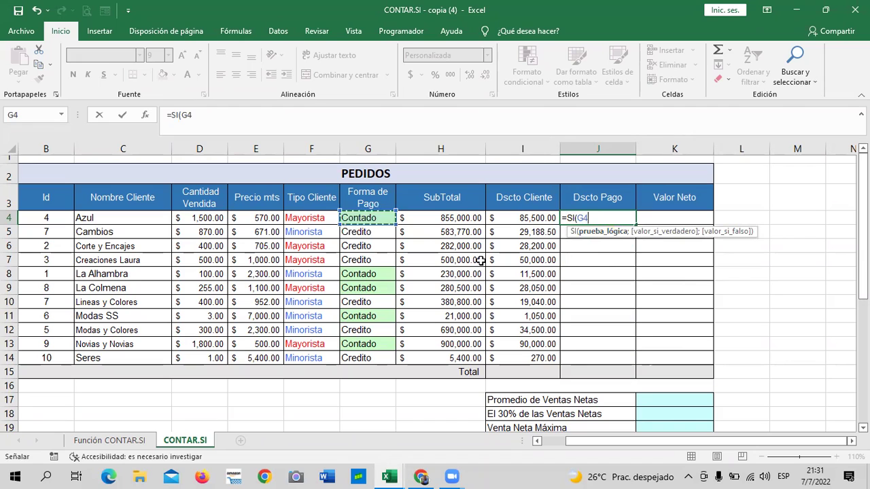
text(="Contado)
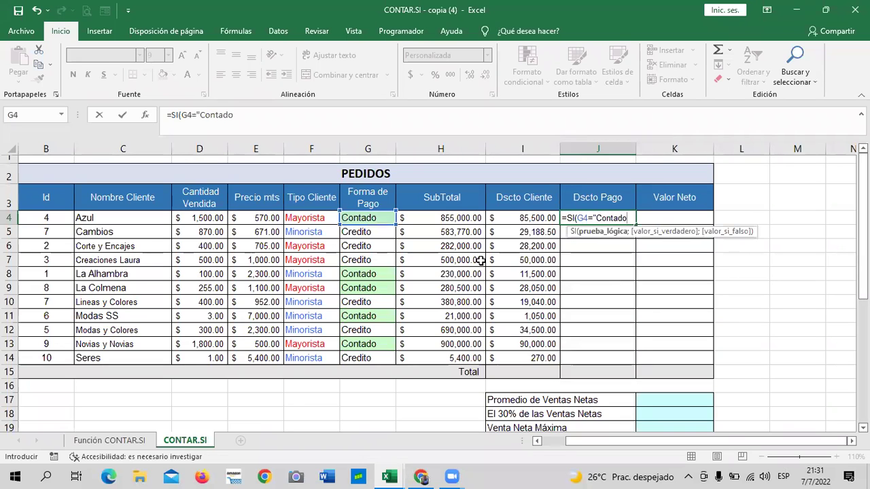
text(";)
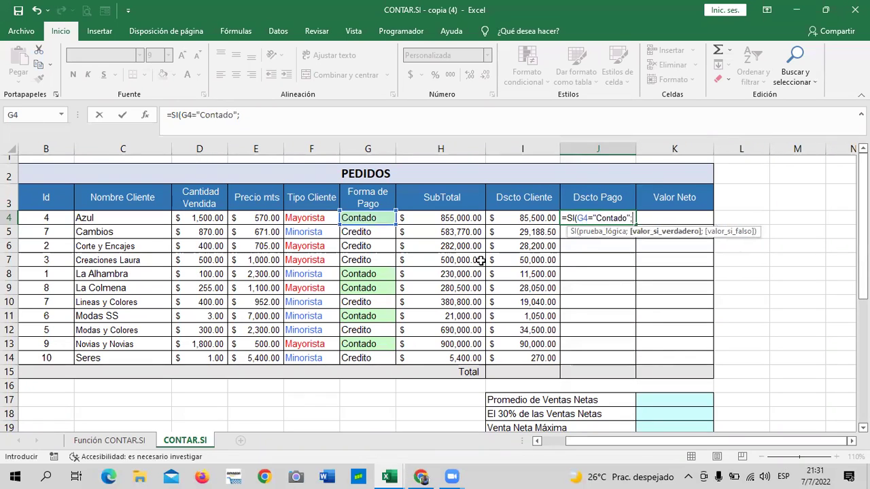
Finish J4 with H4*25 when true and H4*1% otherwise, returning 21,375,000.00
click(467, 216)
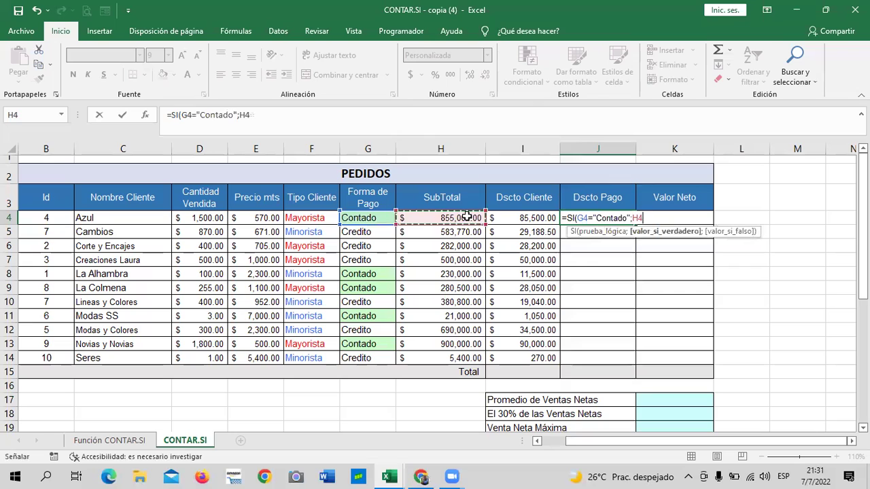
text(*)
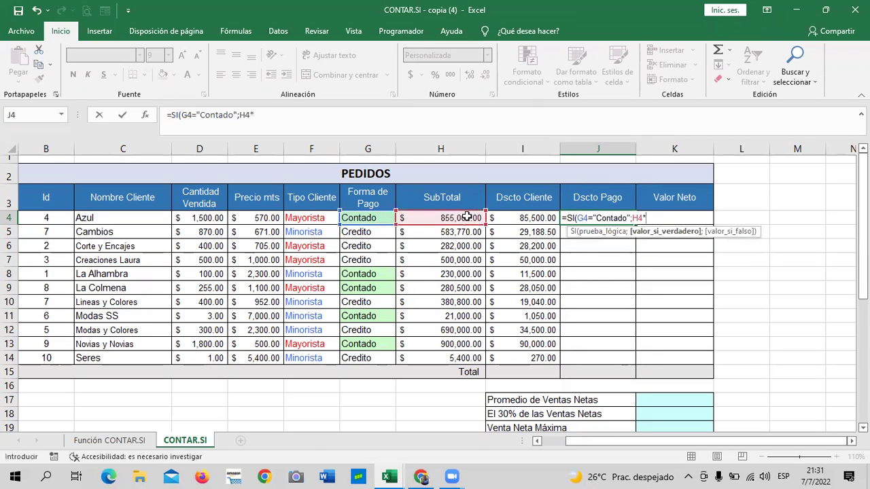
text(2)
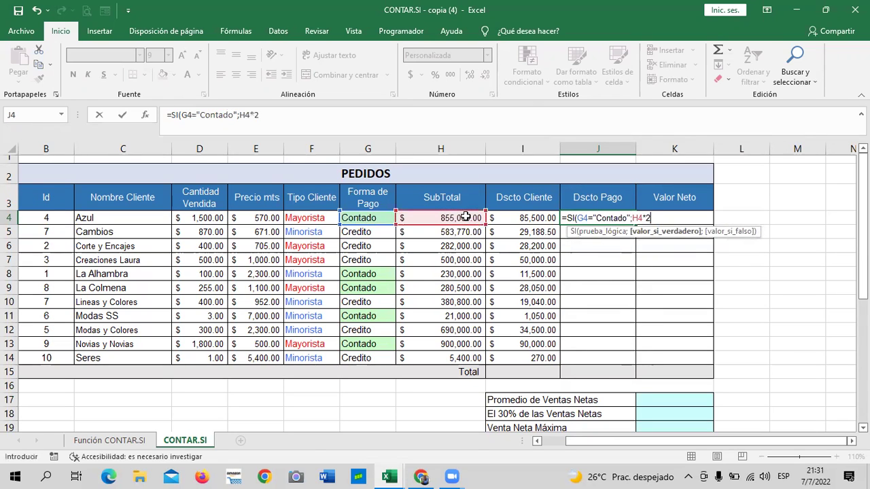
text(5;)
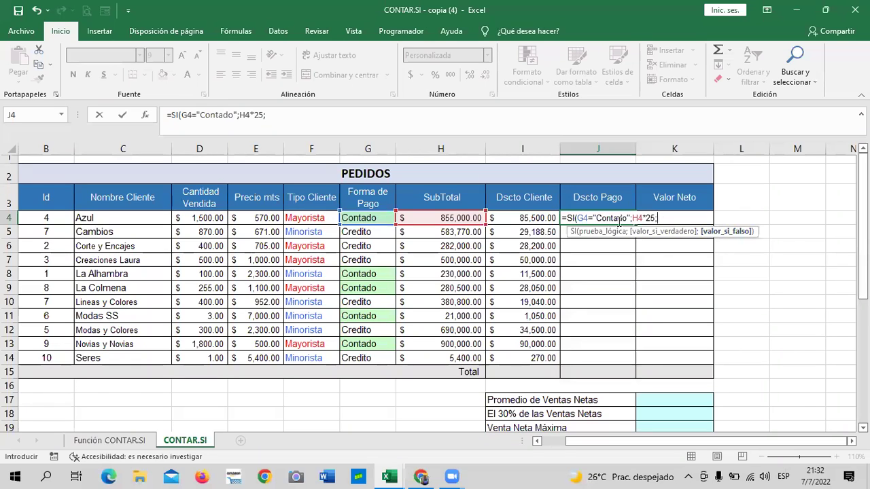
click(461, 218)
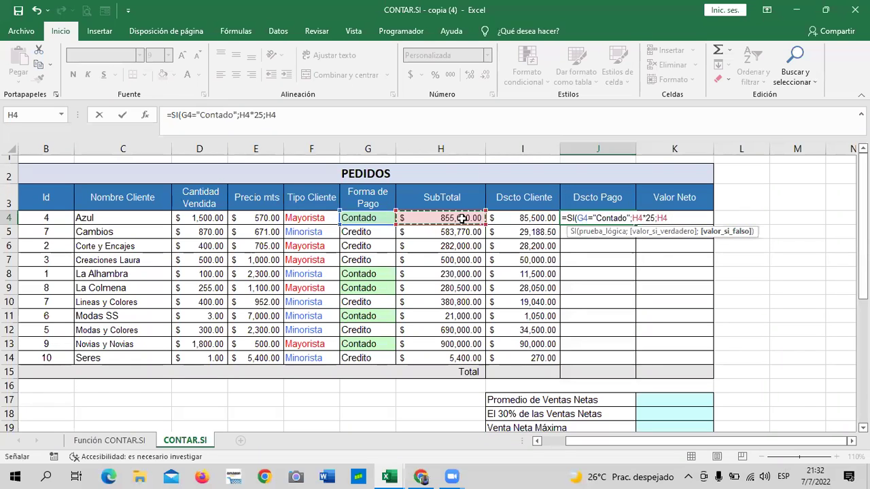
text(*1%))
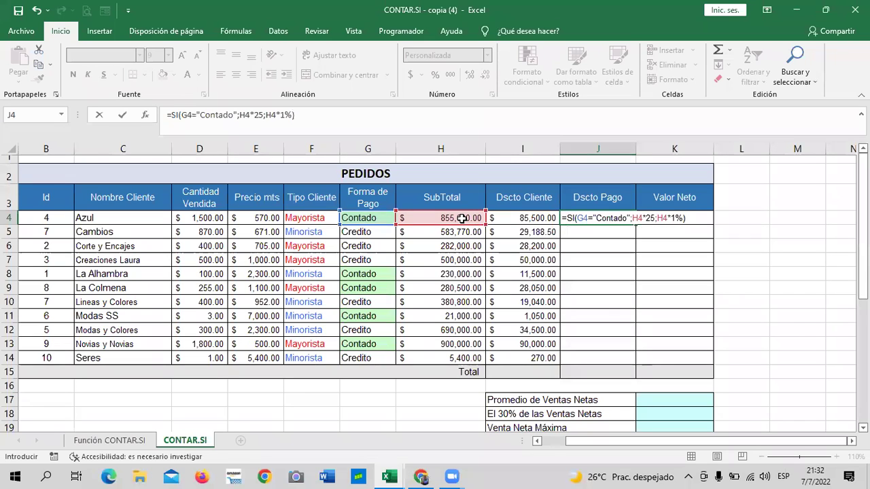
key(Return)
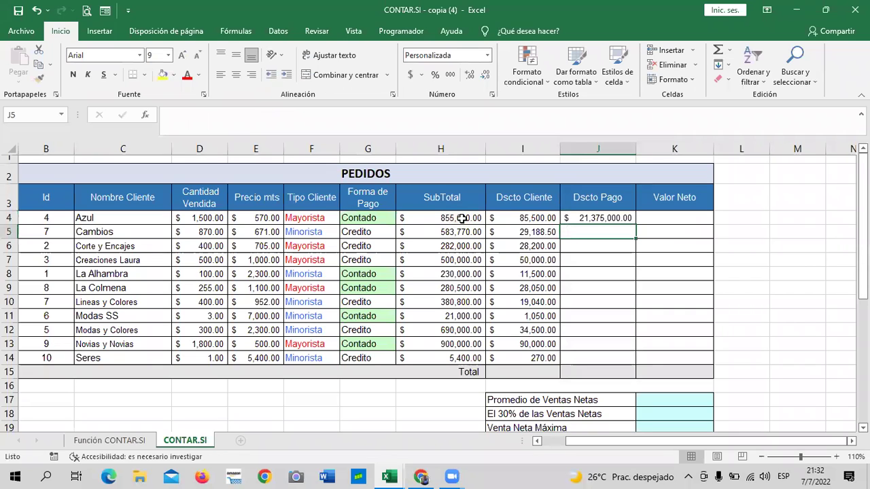
Fill J4's Dscto Pago formula down to J14, from 21,375,000.00 to 54.00
click(618, 219)
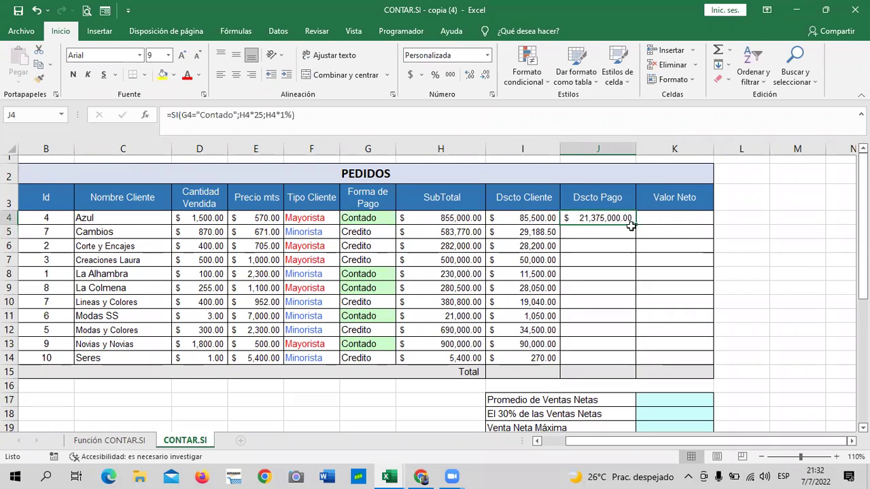
mouse_move(631, 226)
mouse_down()
mouse_move(641, 352)
mouse_move(652, 357)
mouse_up()
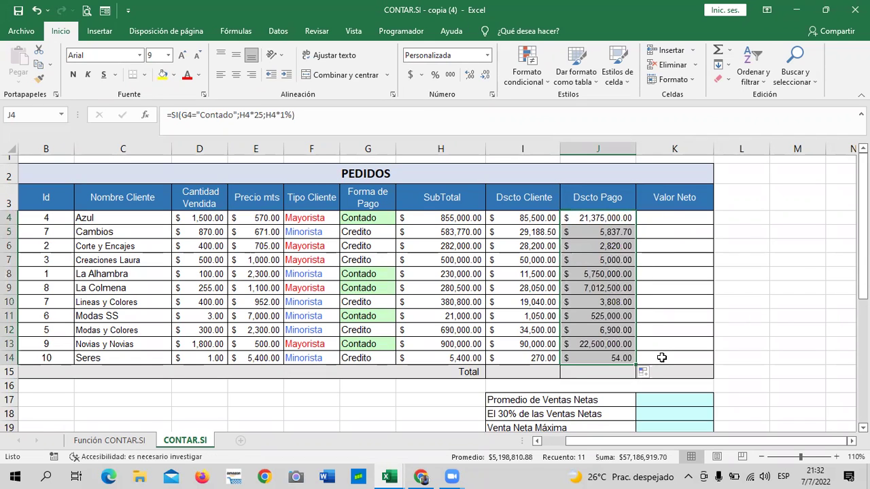
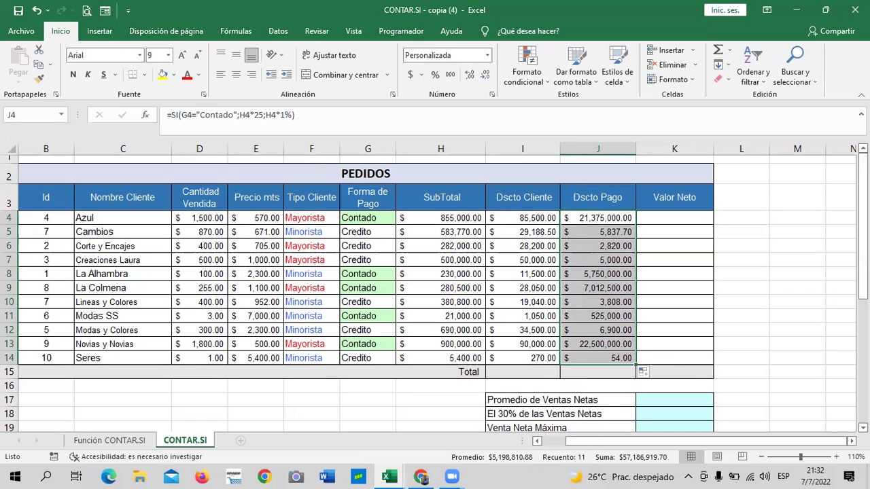
AutoSum I4:I14 and J4:J14, giving row-15 totals of 377,298.50 and 57,186,919.70
click(651, 348)
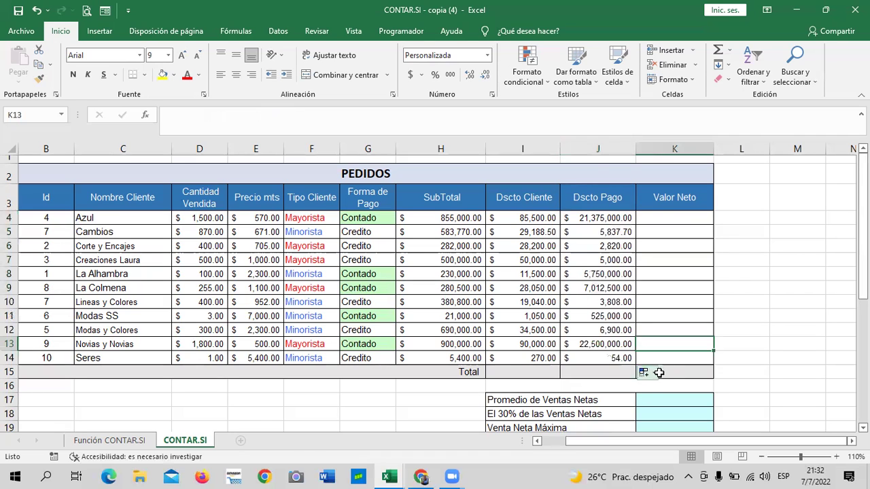
drag(534, 218, 544, 357)
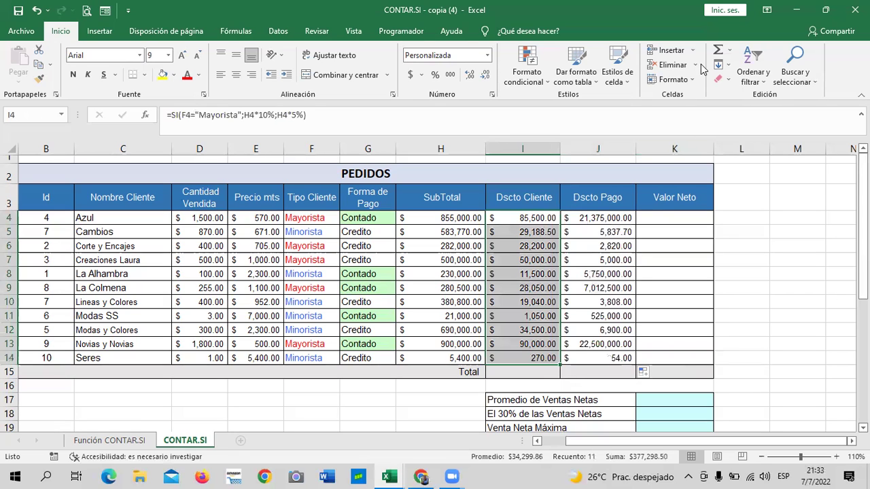
click(718, 50)
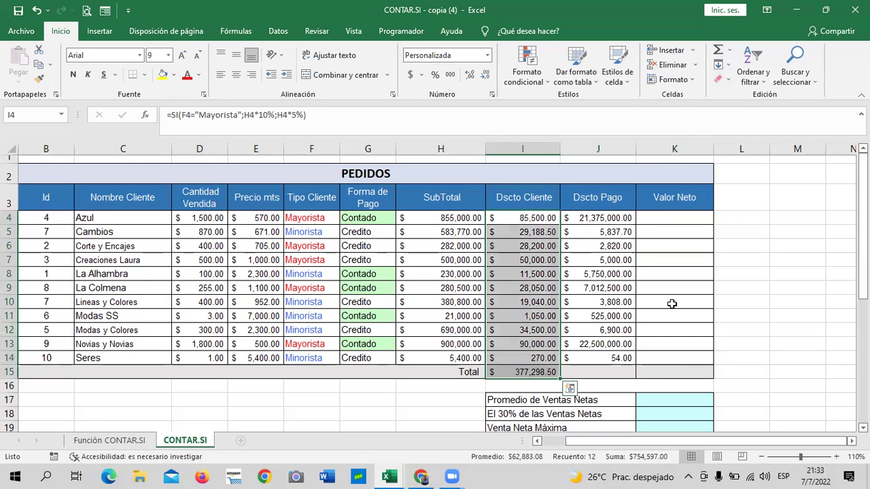
drag(618, 217, 621, 357)
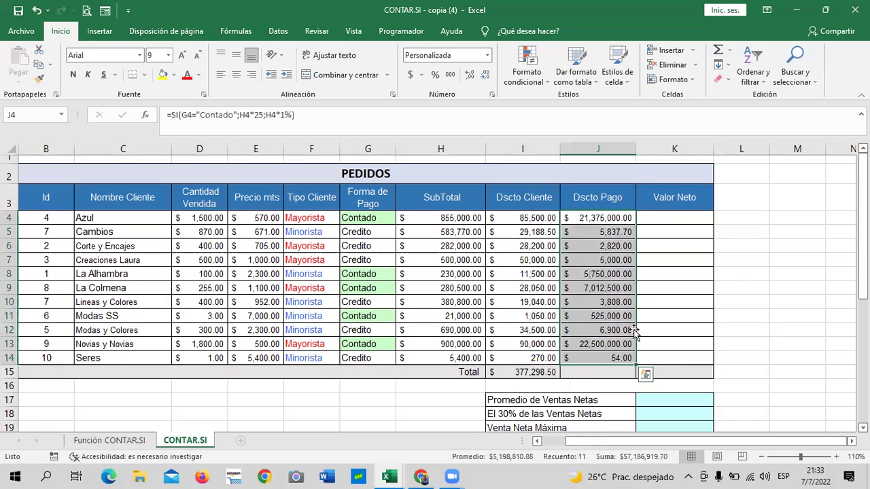
click(717, 50)
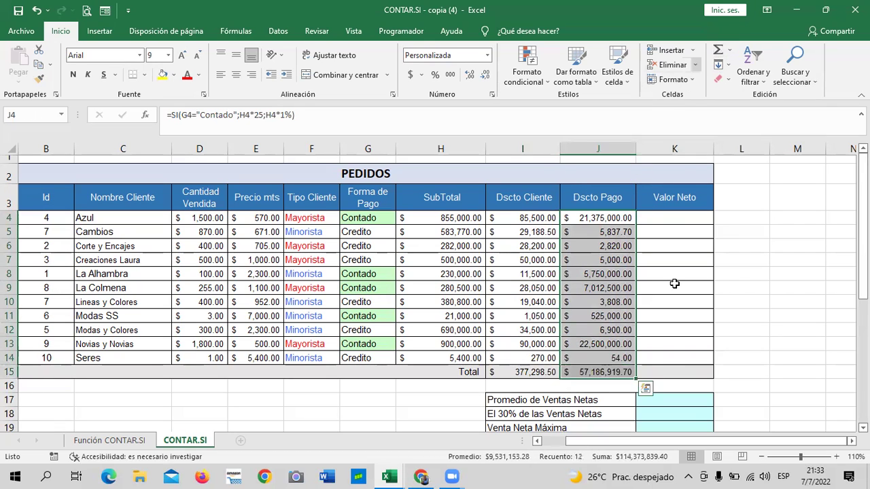
click(740, 372)
click(677, 218)
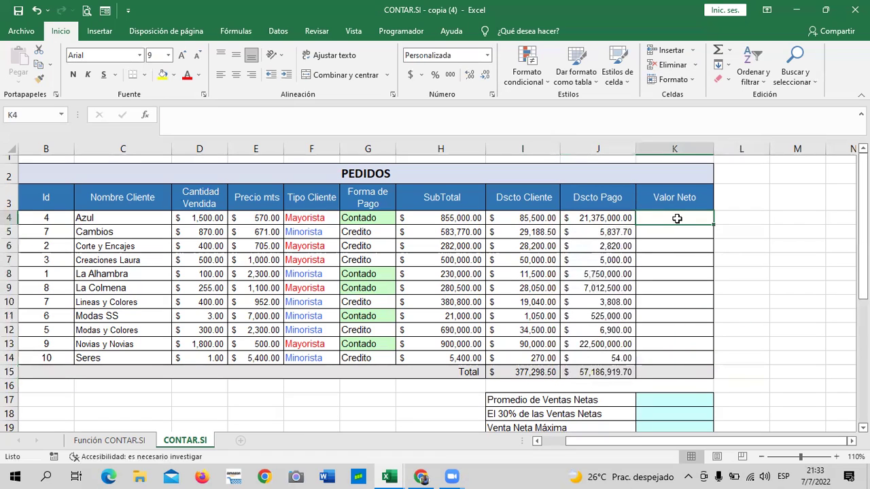
Enter =H4-I4-J4 in K4 so Azul's Valor Neto is SubTotal minus both discounts
text(=)
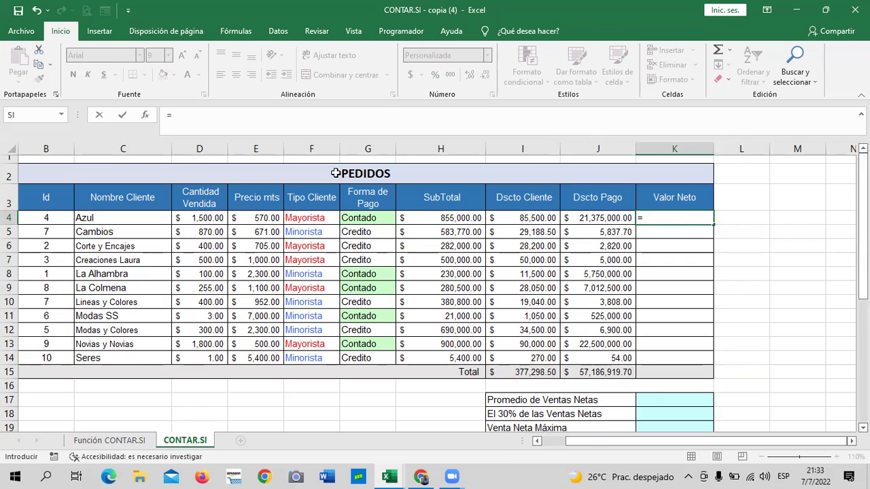
click(425, 218)
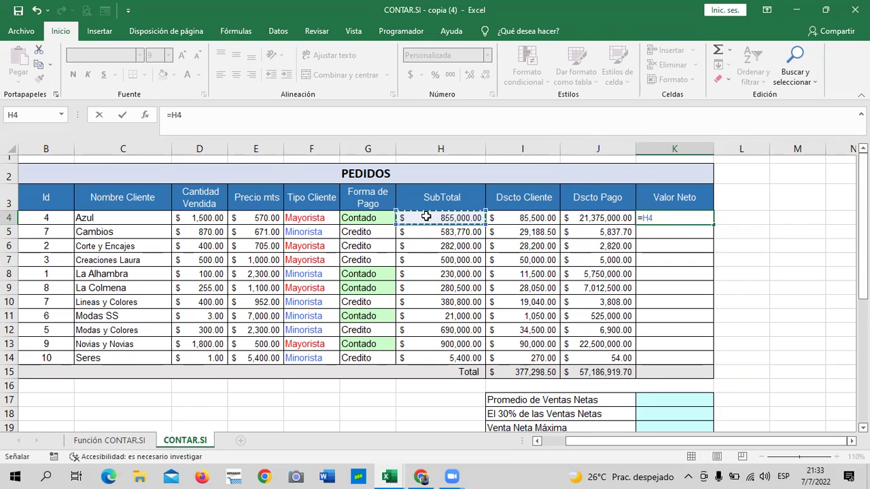
text(-)
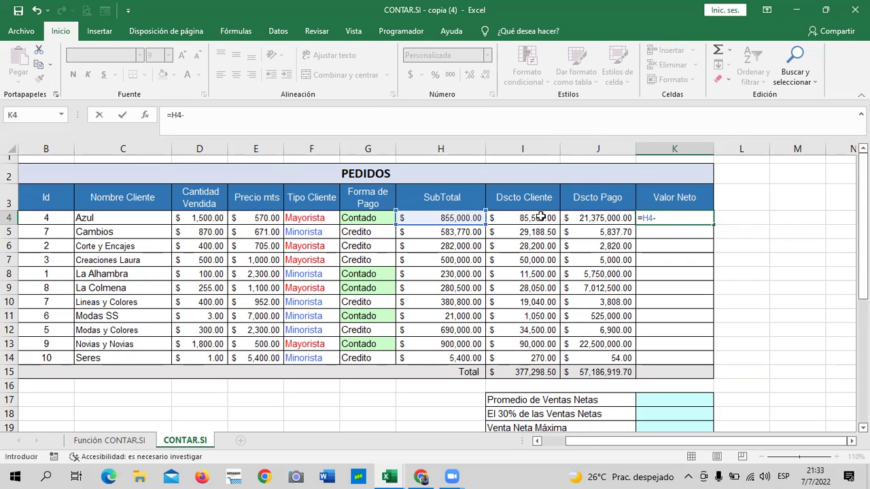
click(538, 216)
text(-)
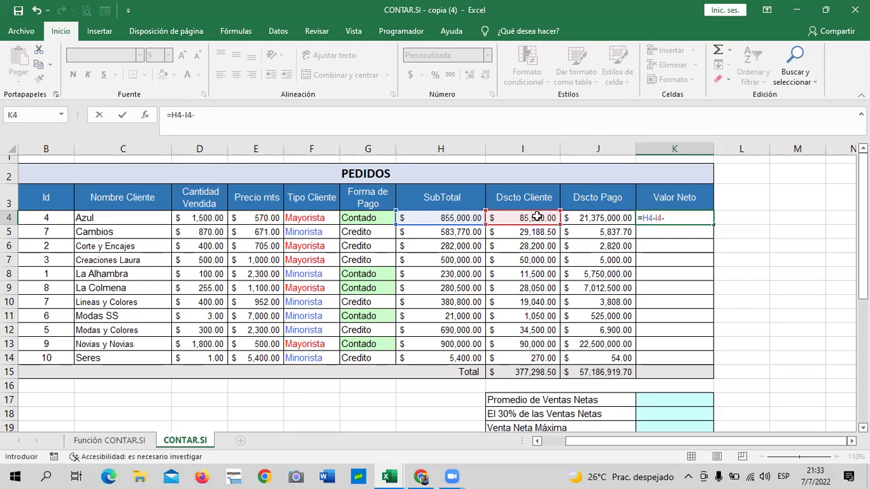
click(595, 222)
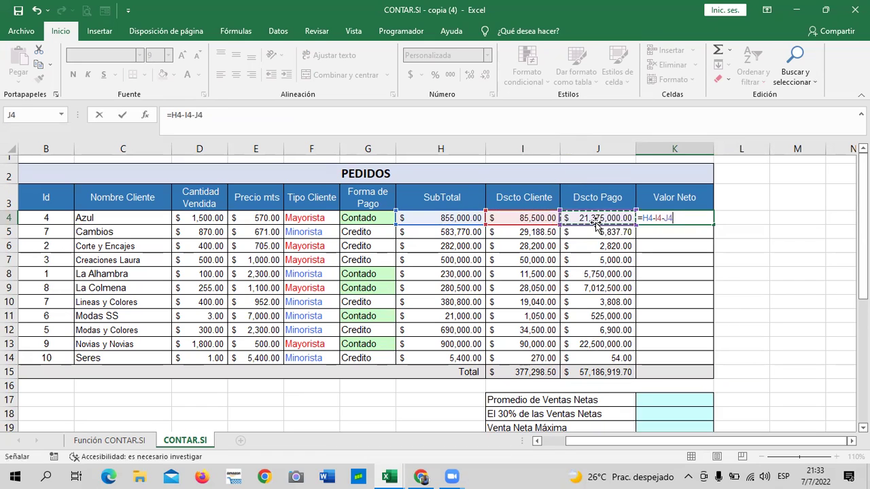
key(Return)
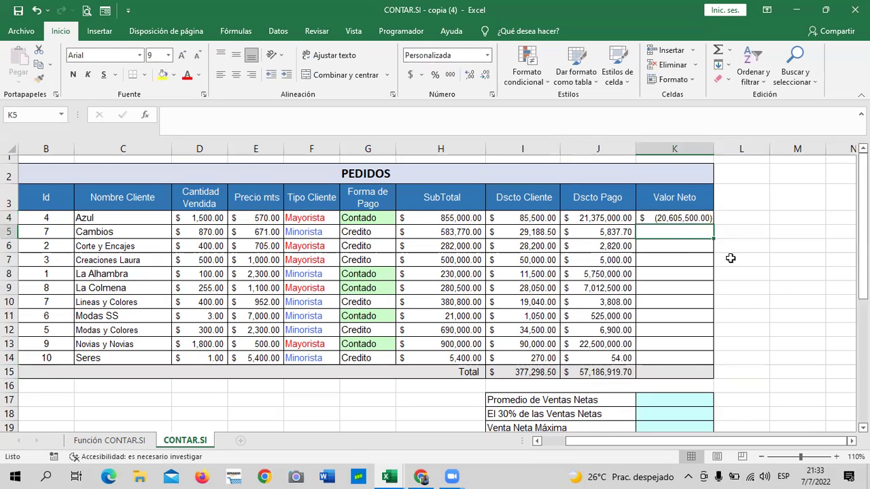
click(602, 217)
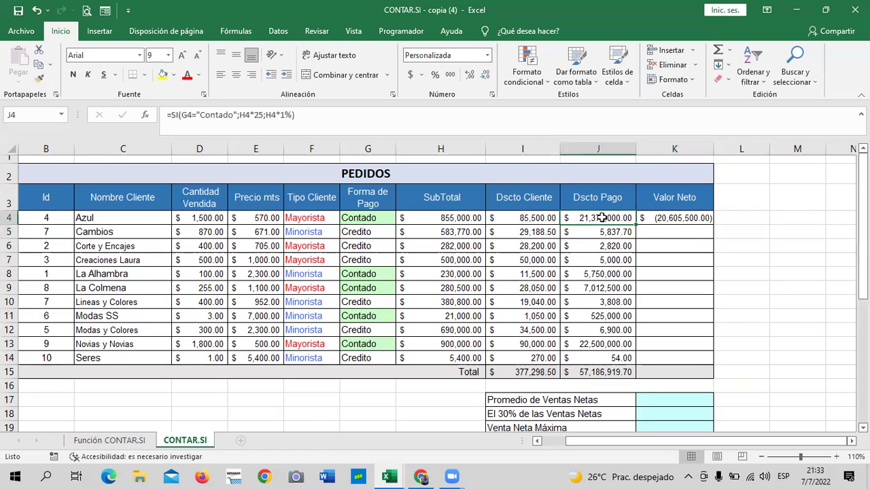
Change J4's formula from H4*25 to H4*2% and fill it down to J14
click(262, 114)
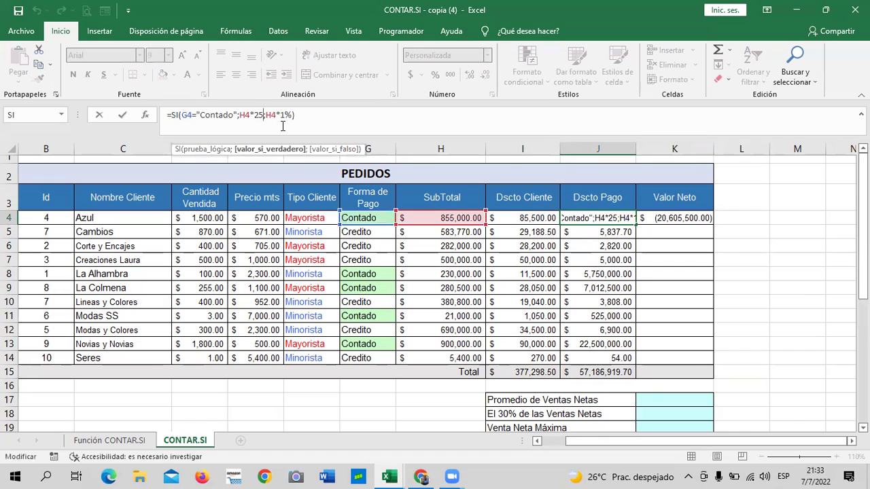
key(BackSpace)
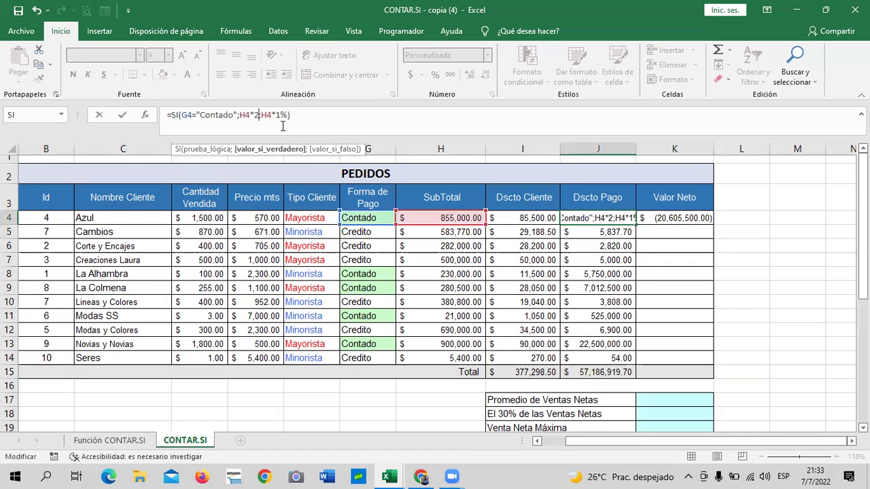
text(%)
key(Return)
click(623, 220)
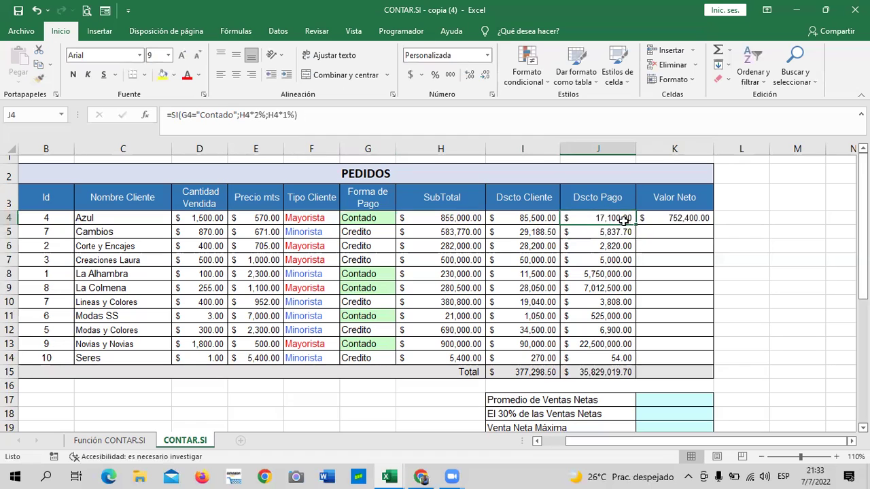
drag(636, 225, 641, 364)
click(675, 343)
click(682, 219)
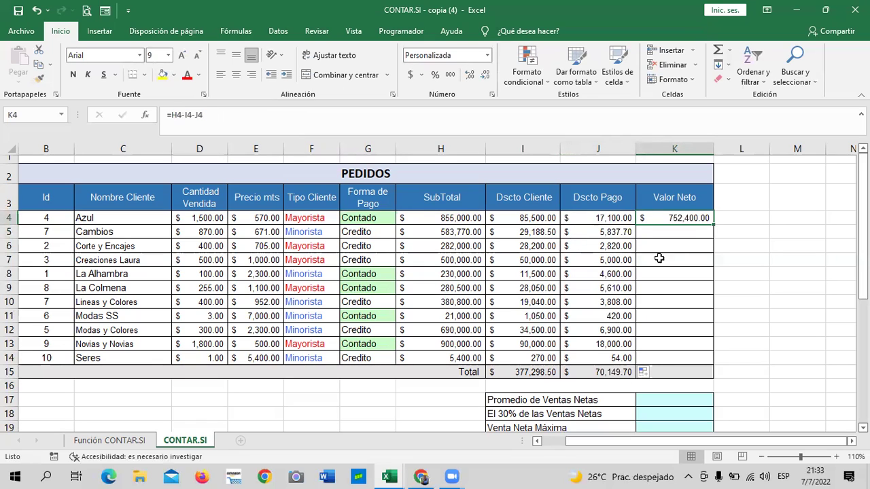
click(514, 218)
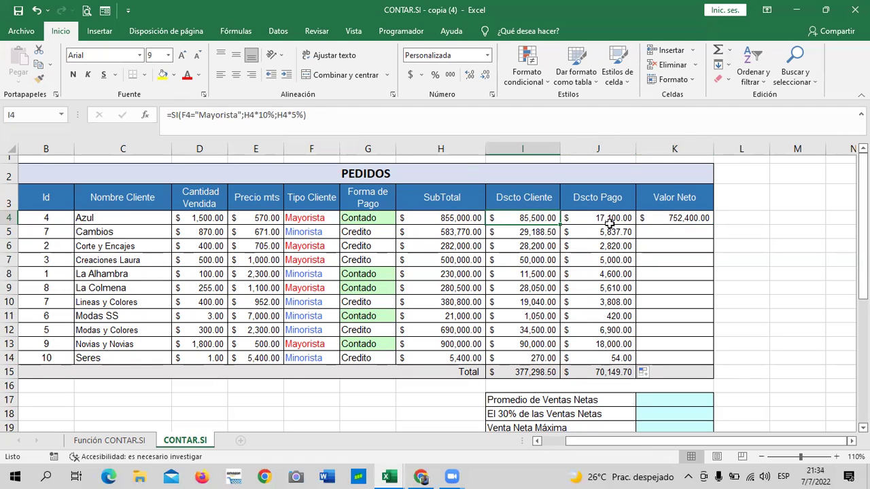
Fill K4's Valor Neto formula down to K14 and AutoSum K4:K14 for 4,281,021.80
click(664, 218)
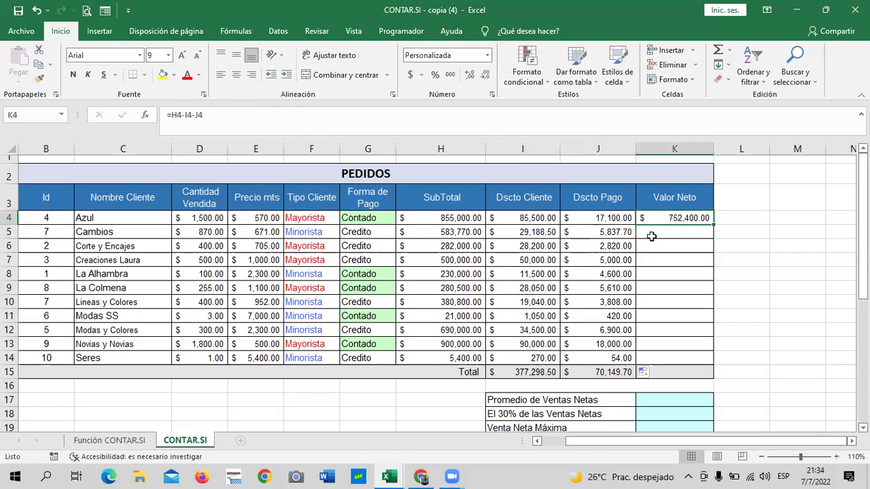
drag(714, 225, 717, 363)
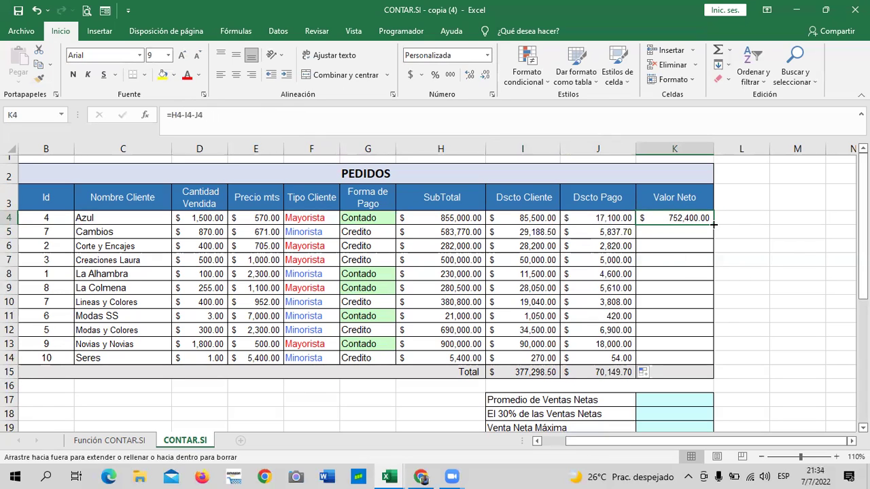
click(740, 367)
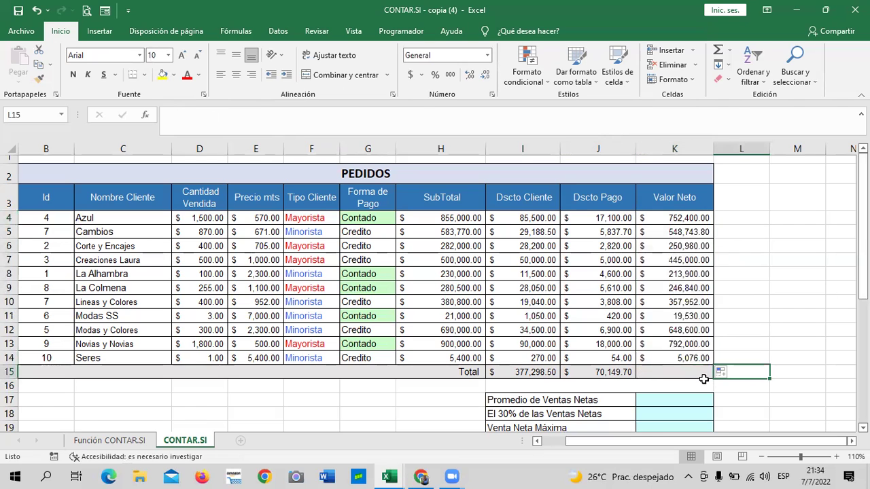
click(681, 219)
drag(678, 230, 662, 359)
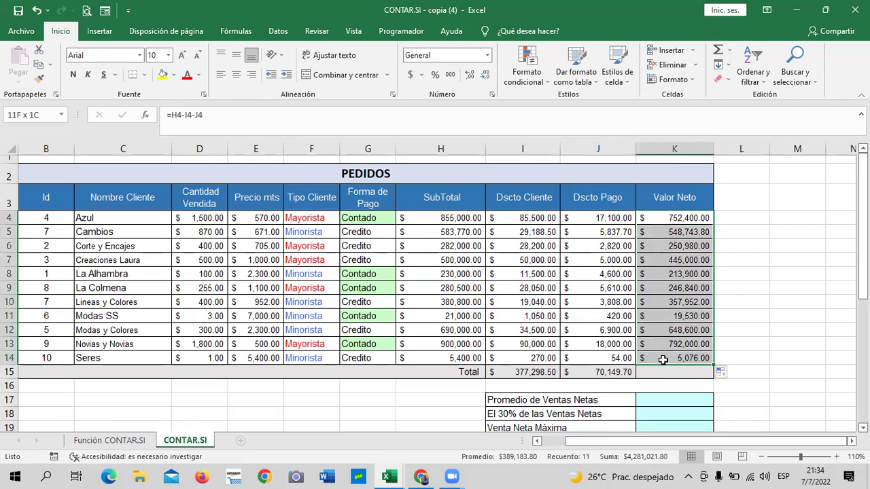
click(718, 51)
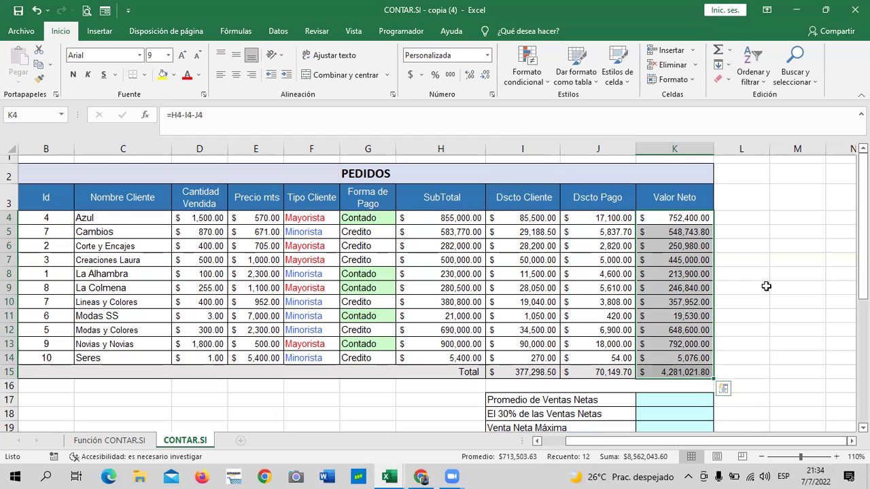
scroll(475, 188, down, 3)
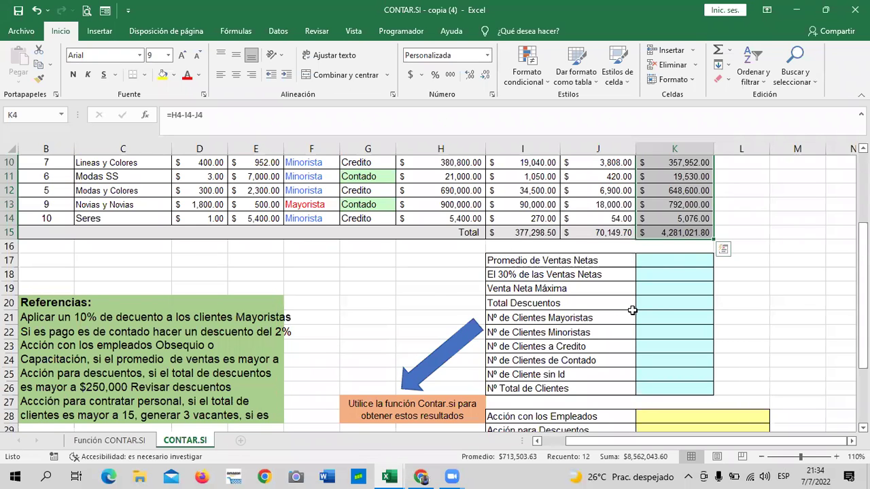
Enter =PROMEDIO(K4:K14) in K17, giving an average net sale of 389,183.80
scroll(633, 311, down, 2)
scroll(633, 310, up, 1)
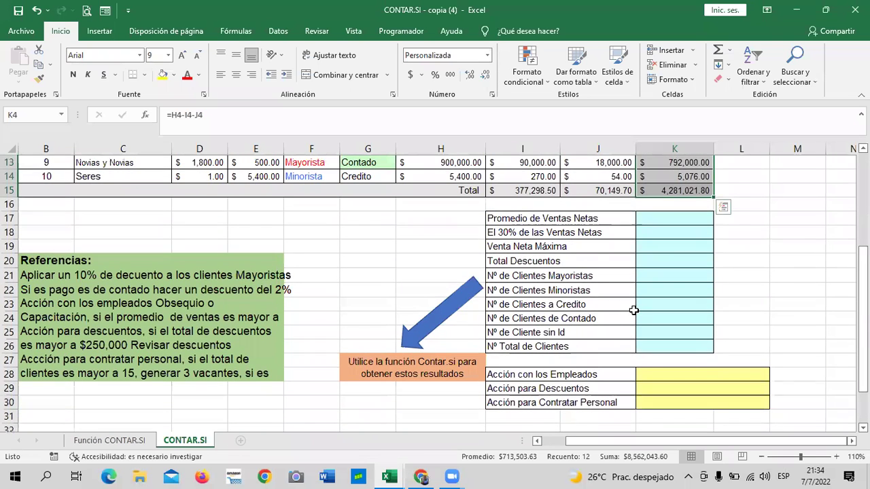
scroll(633, 310, up, 3)
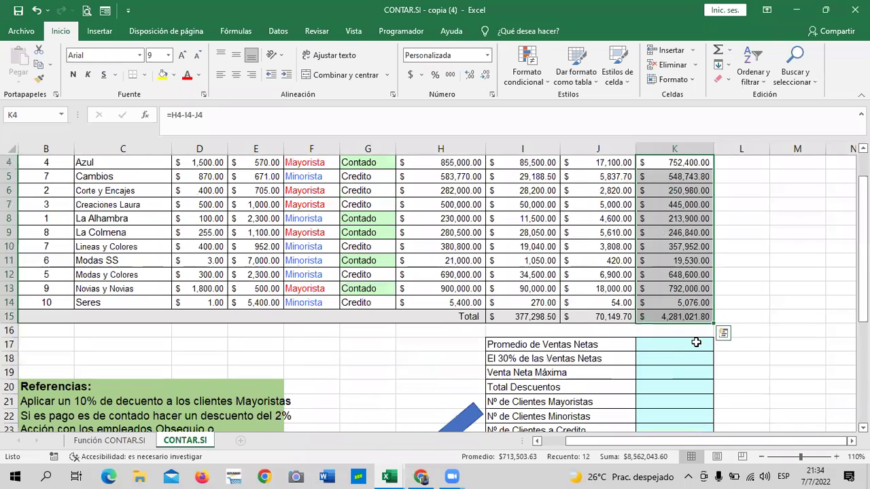
click(692, 344)
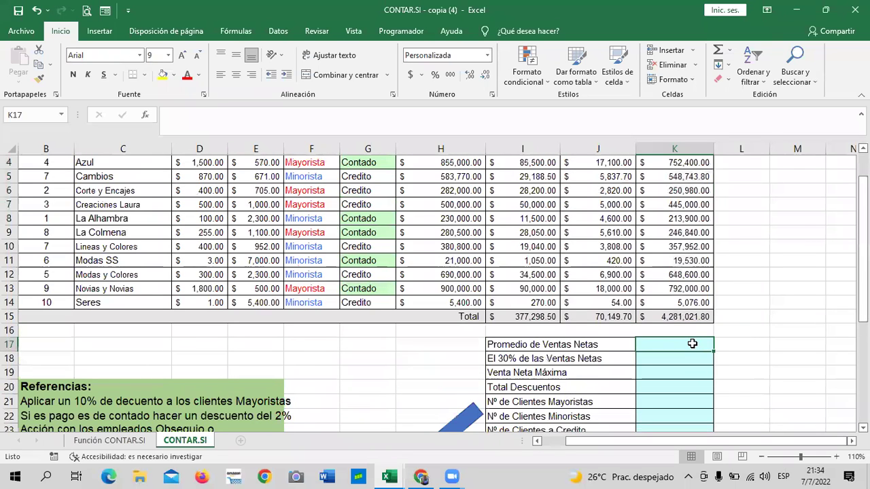
text(=prom)
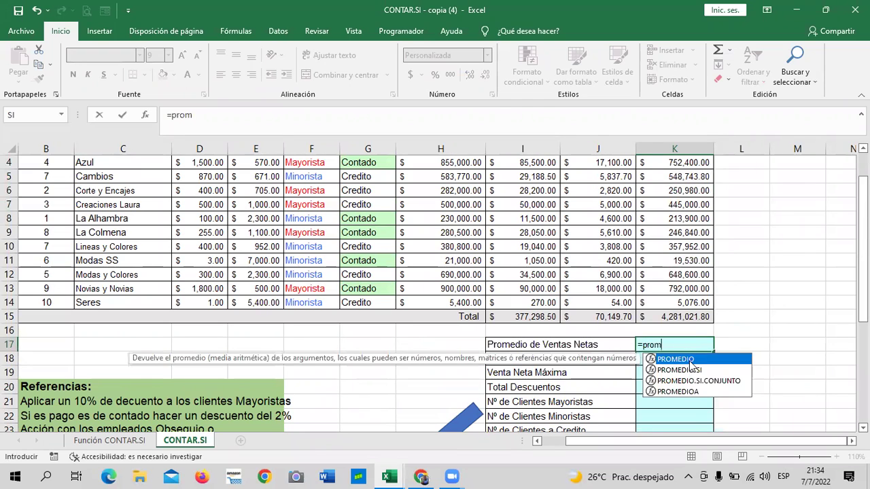
double_click(691, 358)
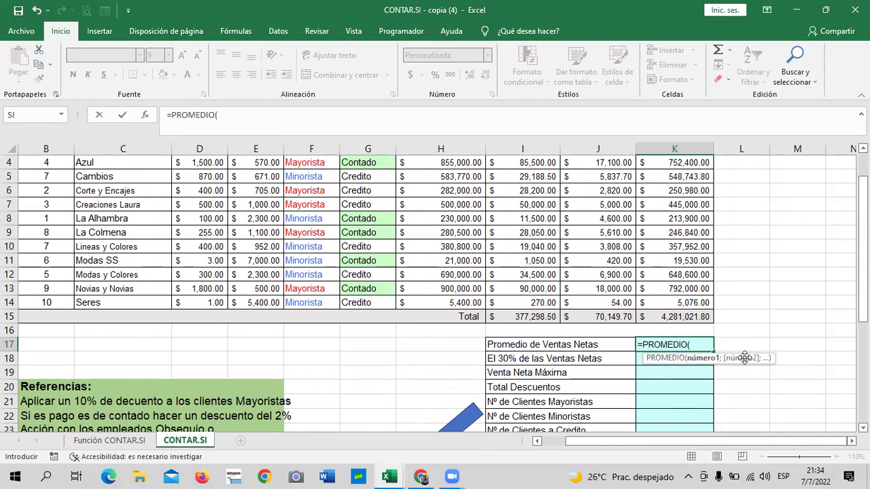
drag(862, 307, 862, 303)
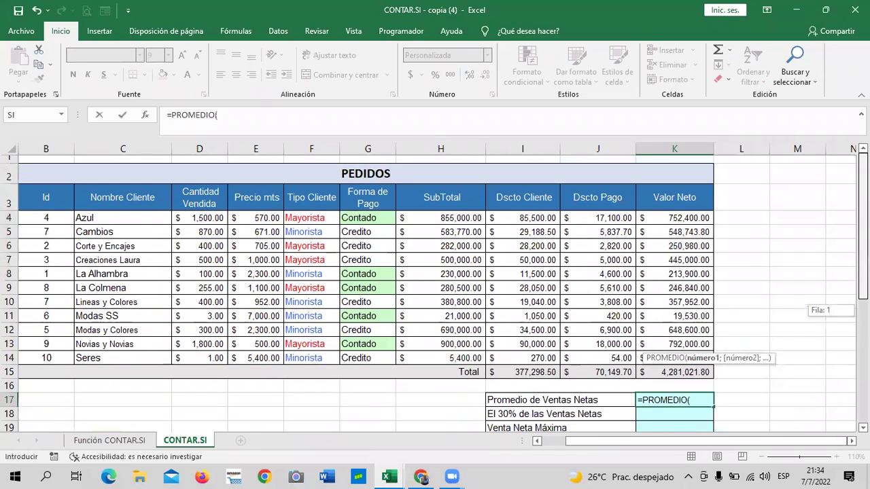
click(700, 216)
drag(671, 288, 673, 355)
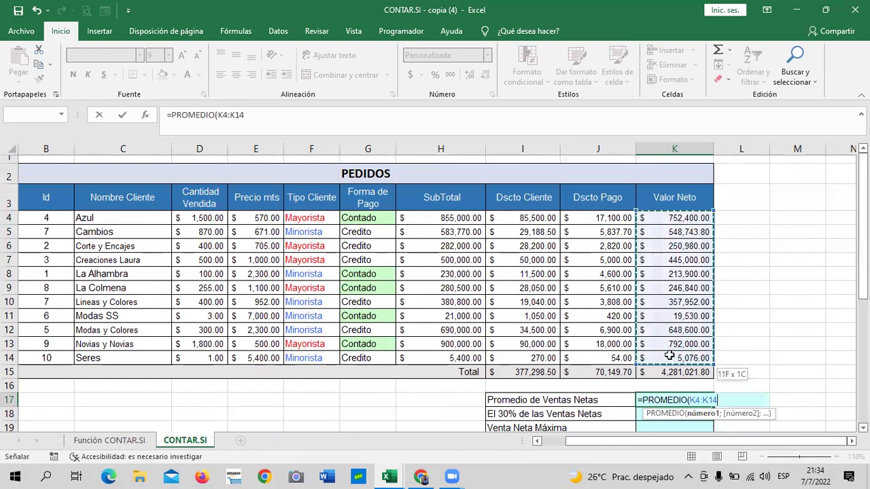
click(284, 114)
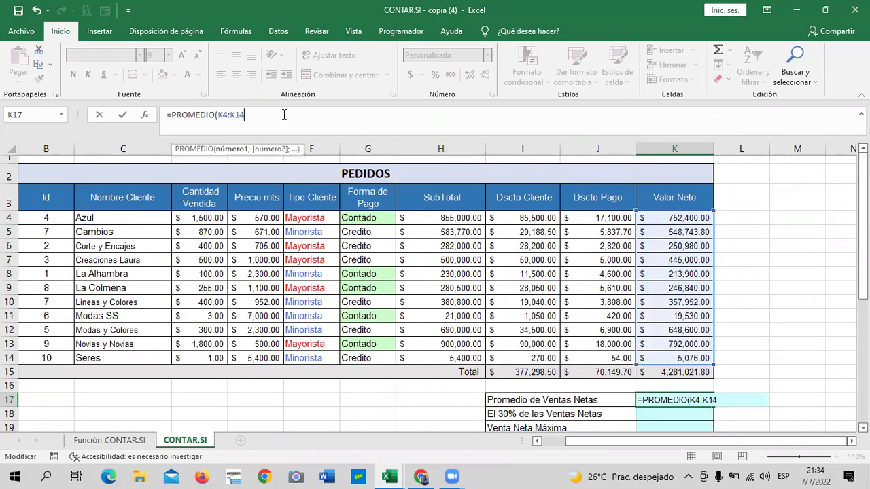
text())
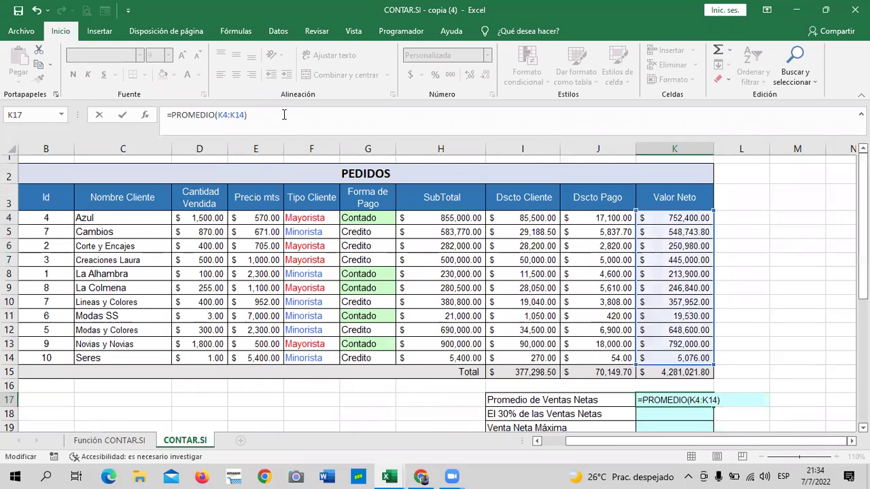
key(Return)
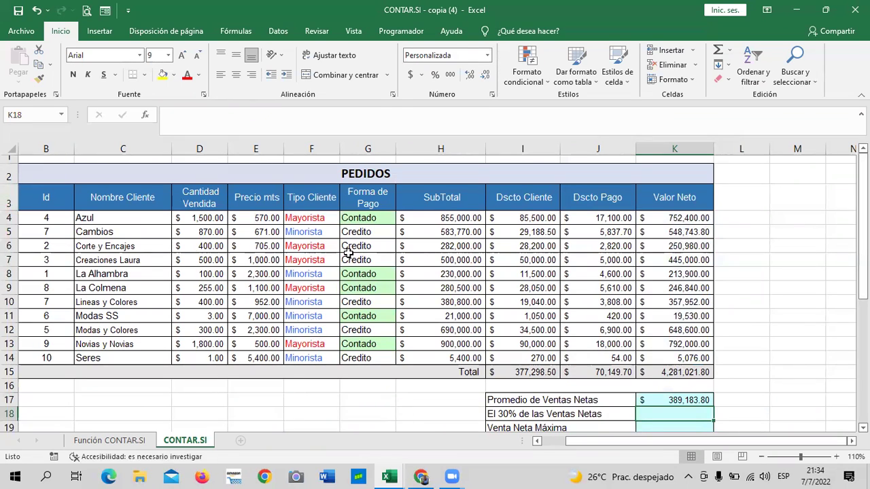
scroll(405, 269, down, 1)
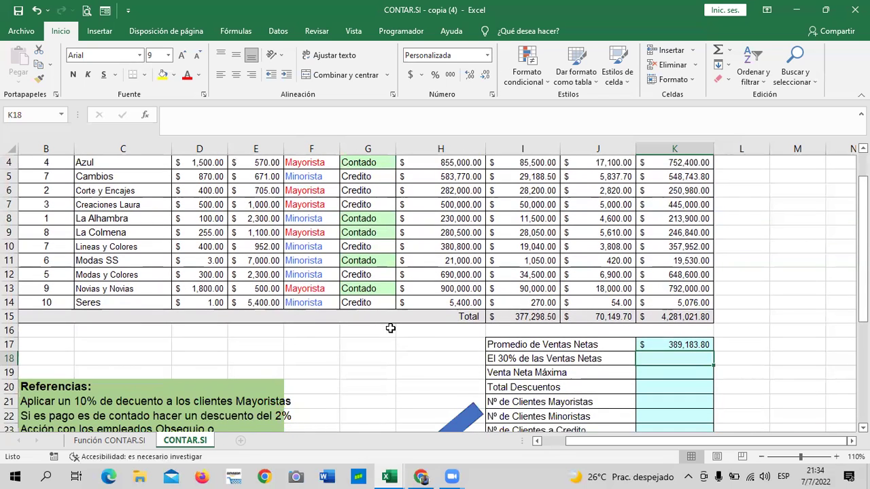
Enter =K15*30% in K18, showing 1,284,306.54
click(648, 406)
click(654, 356)
key(Right)
key(Right)
click(688, 358)
text(=)
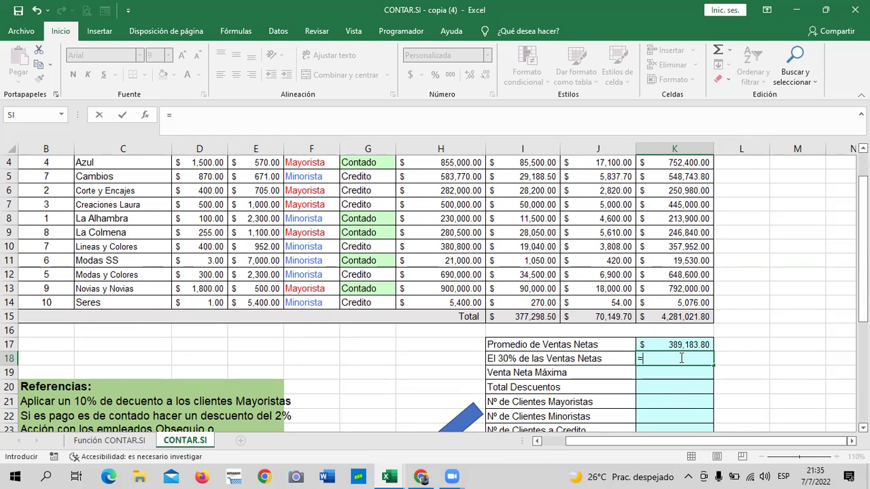
scroll(680, 302, up, 1)
scroll(680, 303, down, 1)
click(661, 316)
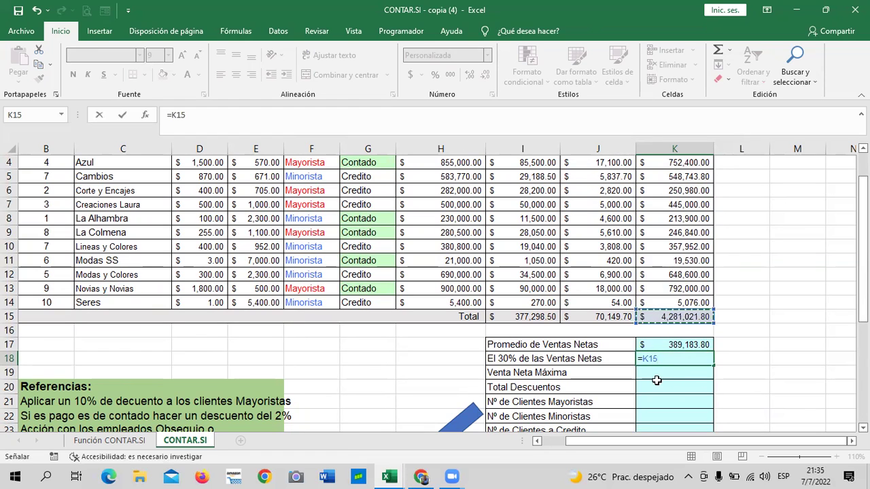
text(*30)
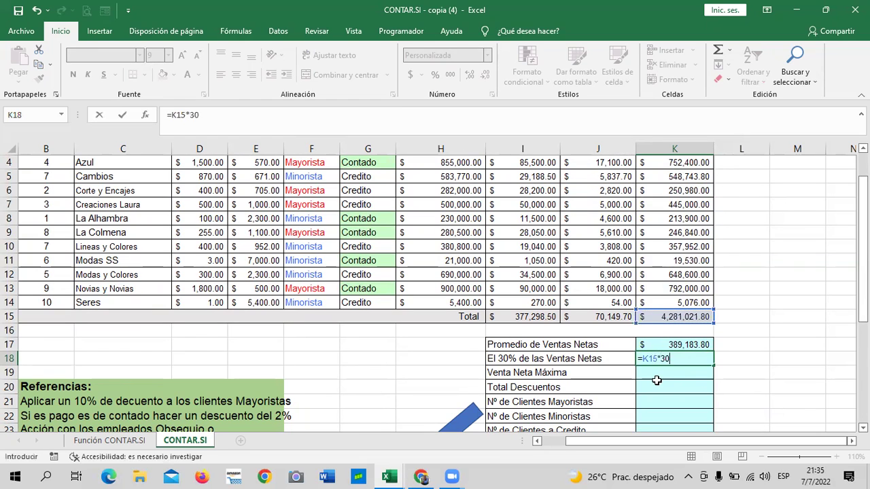
text(%)
key(Return)
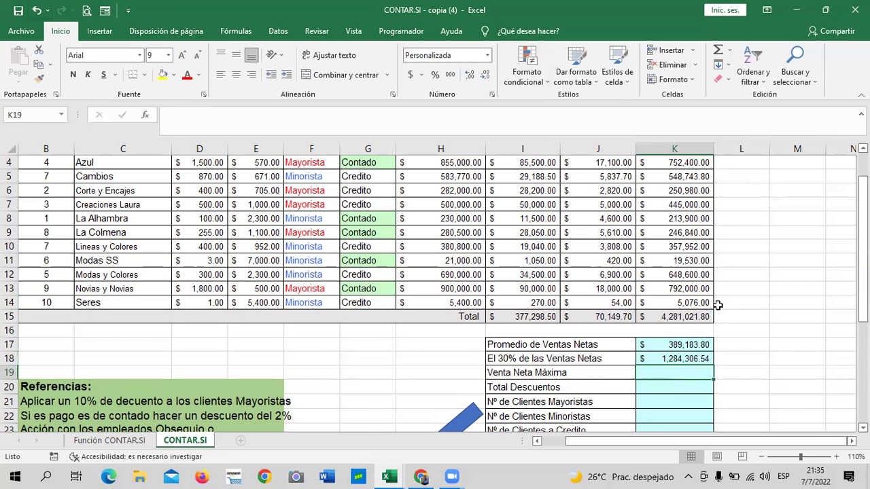
scroll(749, 367, up, 1)
scroll(748, 368, down, 1)
Enter =MAX(K4:K14) in K19, showing a maximum net sale of 792,000.00
text(=)
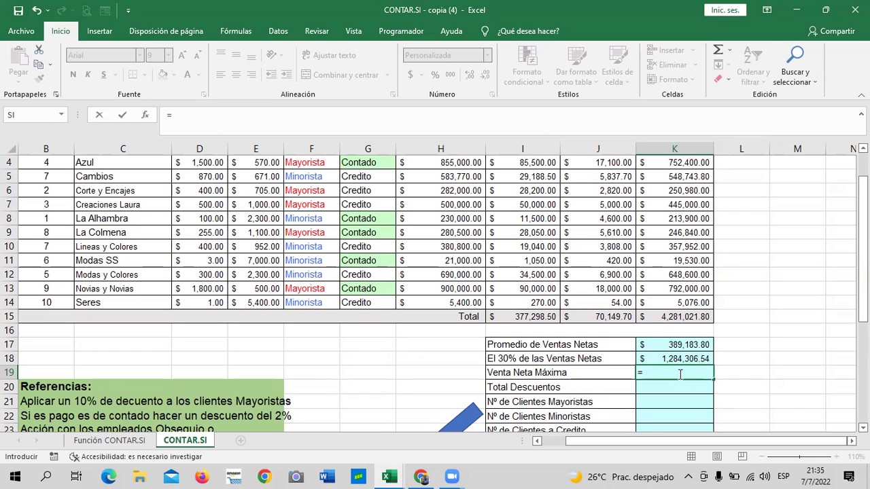
text(max)
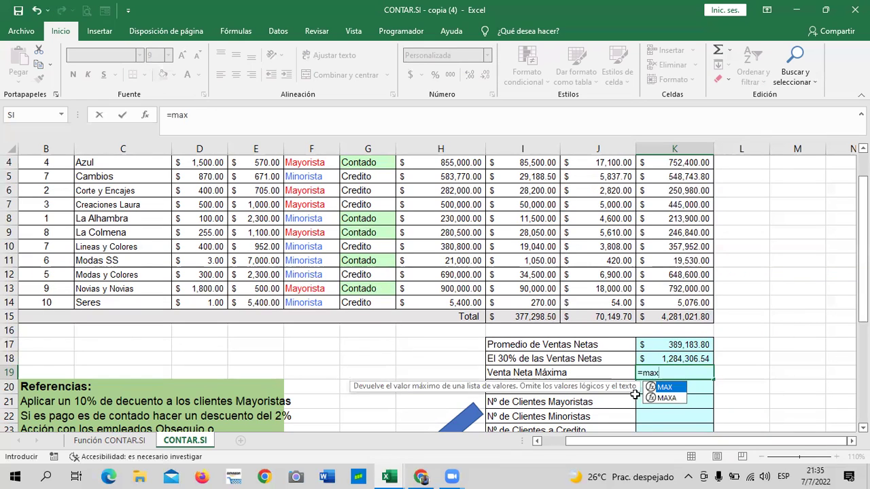
double_click(672, 388)
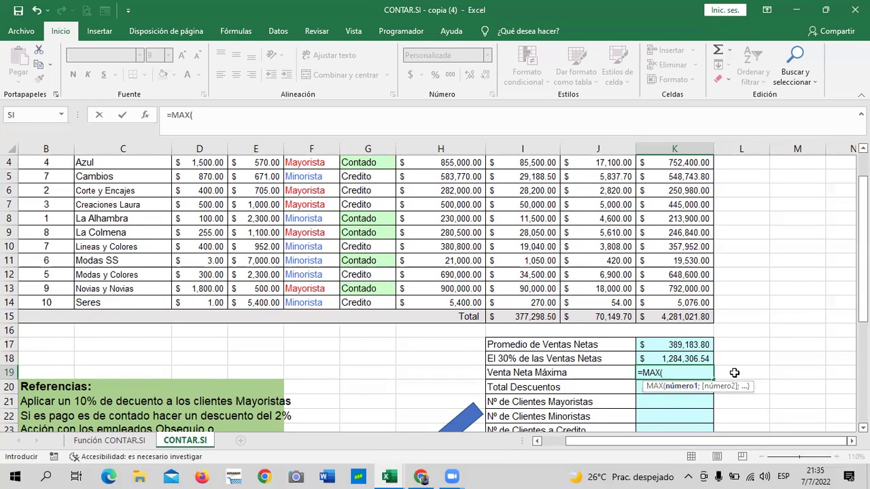
scroll(730, 371, up, 1)
drag(689, 217, 698, 344)
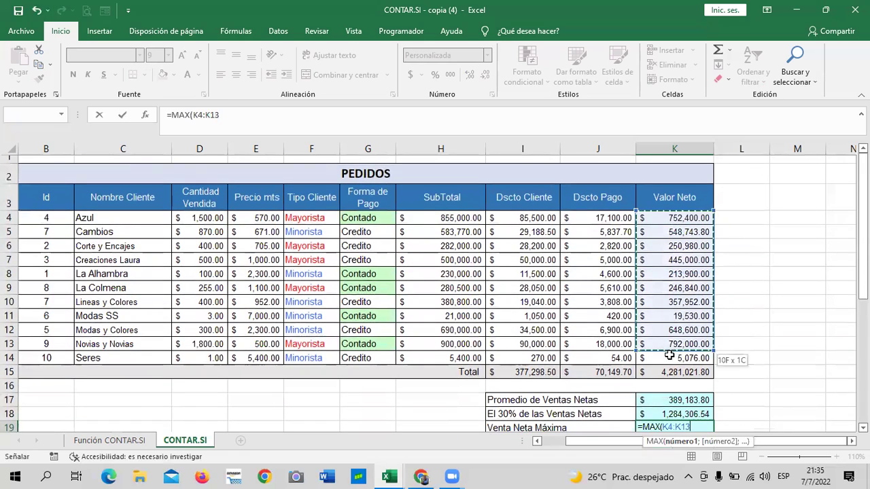
scroll(697, 344, down, 2)
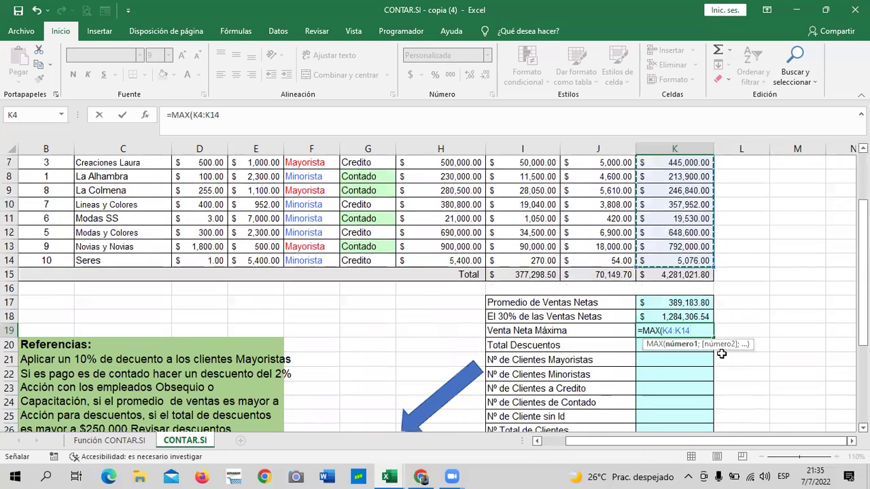
text())
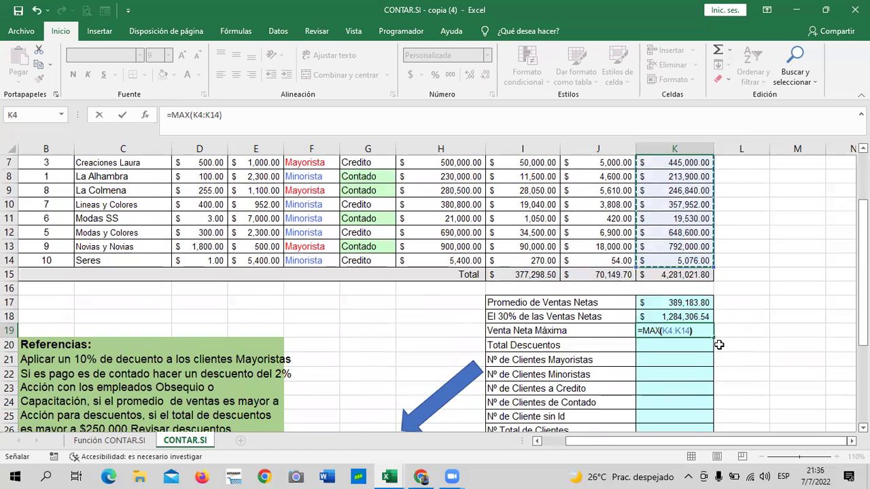
key(Return)
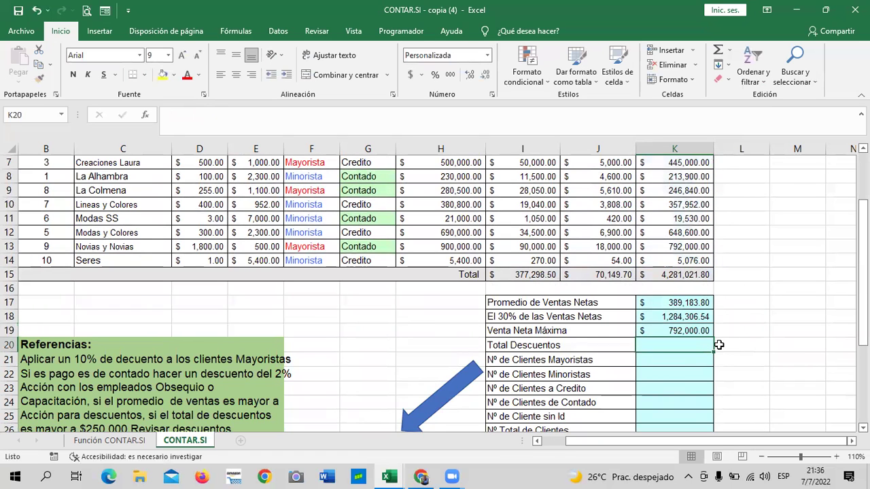
Enter =I15+J15 in K20 so Total Descuentos shows 447,448.20
scroll(714, 284, up, 1)
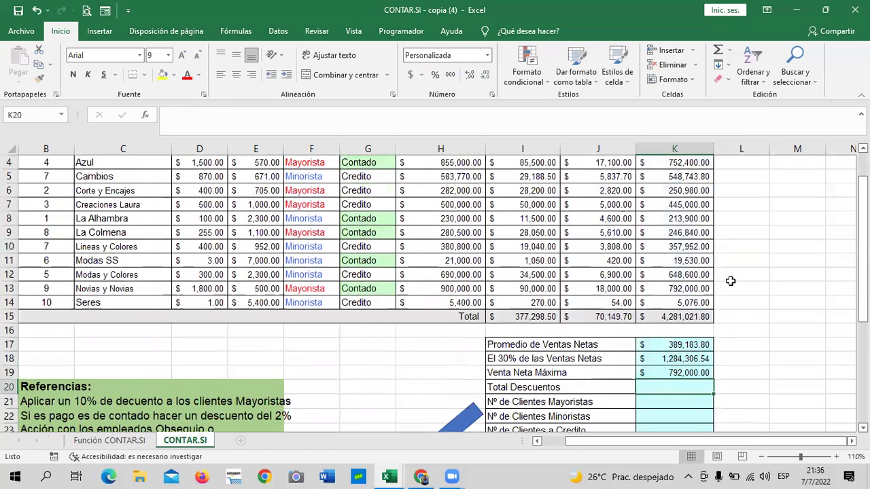
click(669, 163)
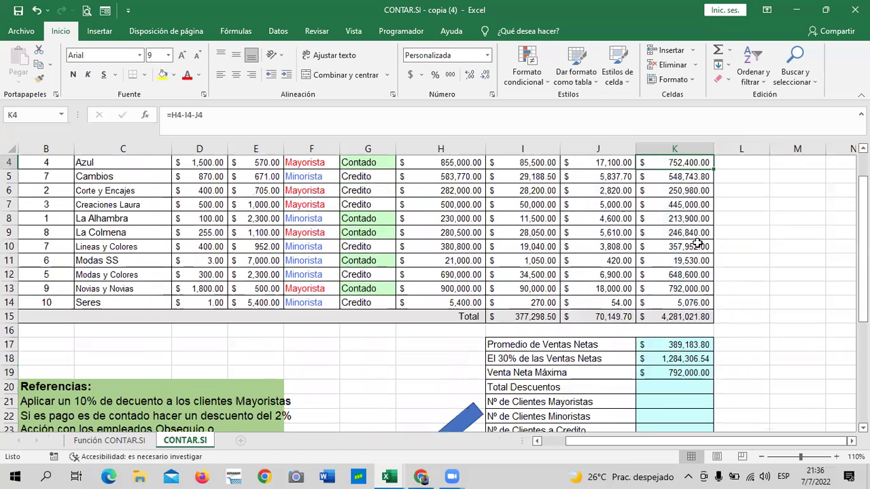
scroll(702, 293, down, 1)
click(651, 348)
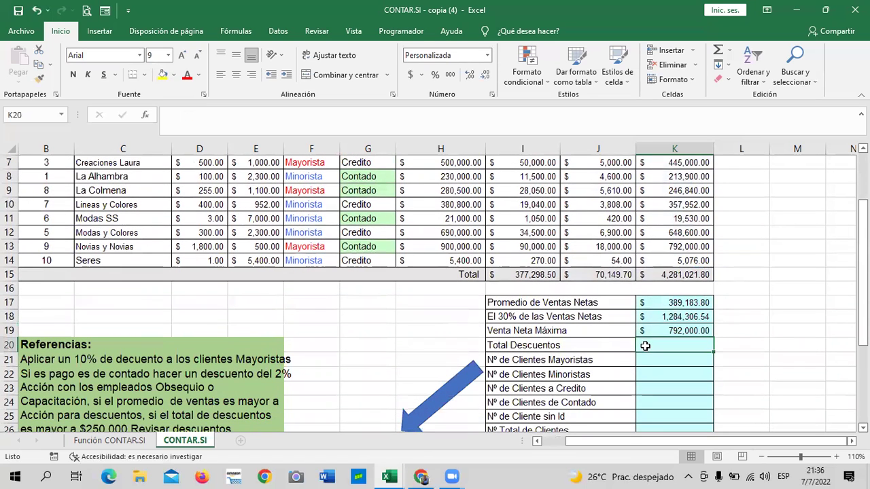
click(719, 359)
click(677, 345)
text(=)
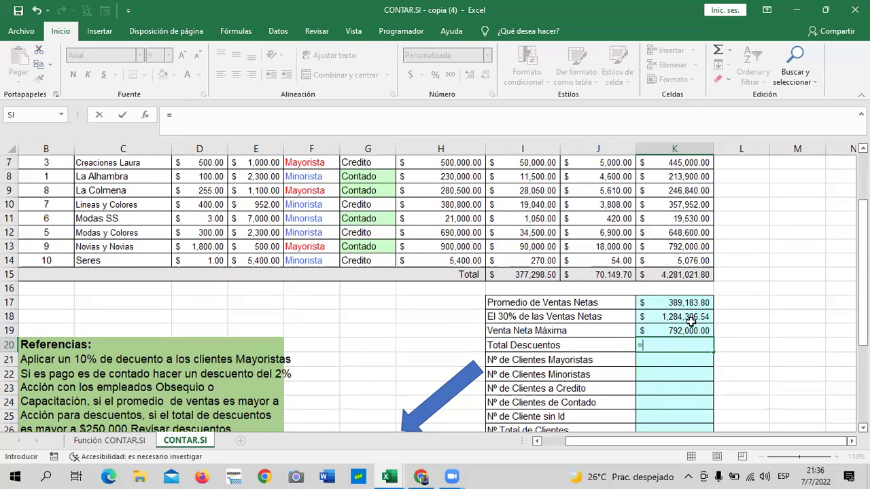
click(526, 276)
text(+)
click(593, 273)
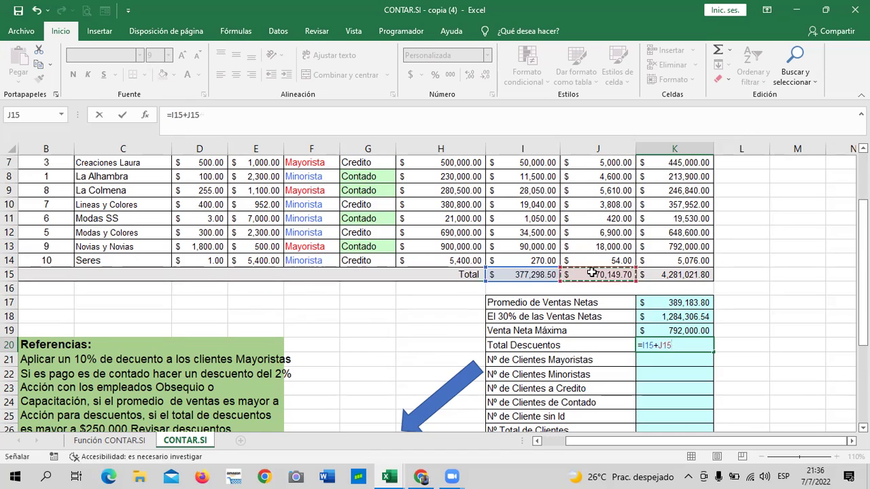
key(Return)
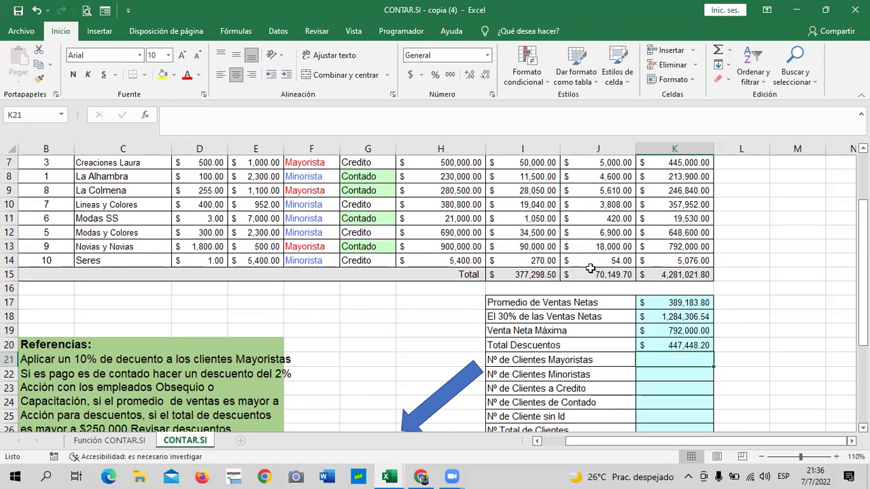
scroll(670, 340, down, 1)
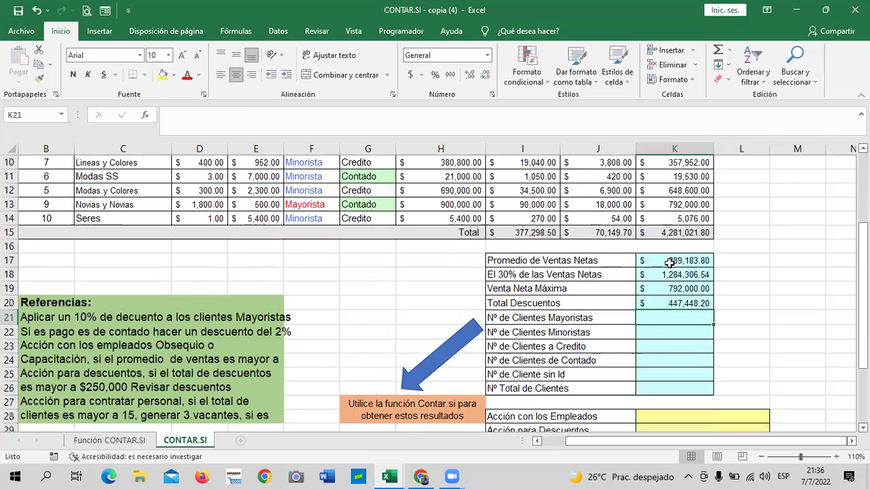
click(743, 306)
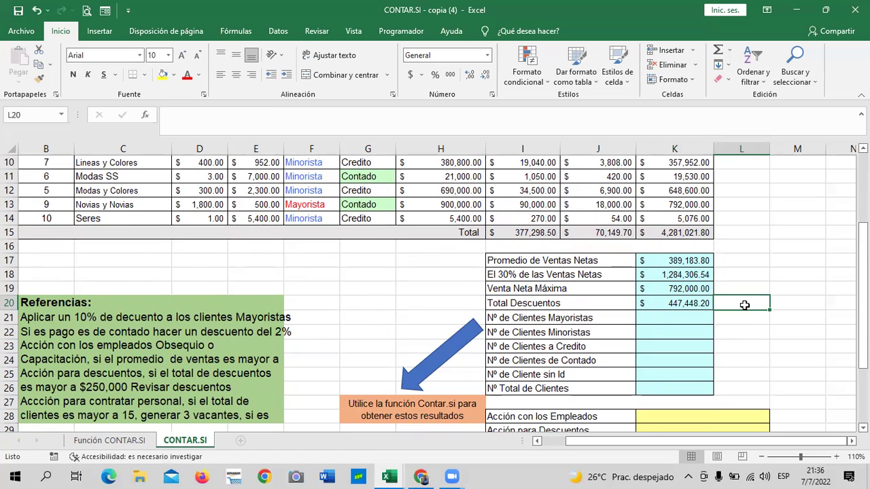
click(668, 315)
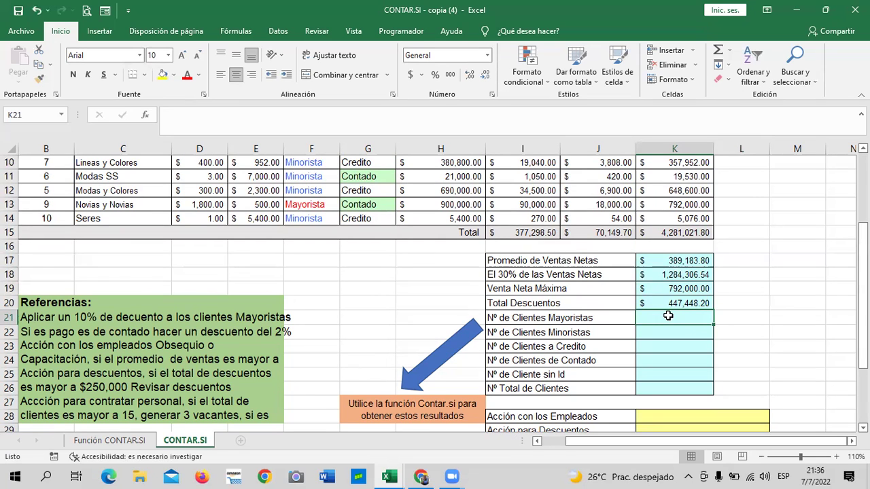
scroll(668, 316, down, 1)
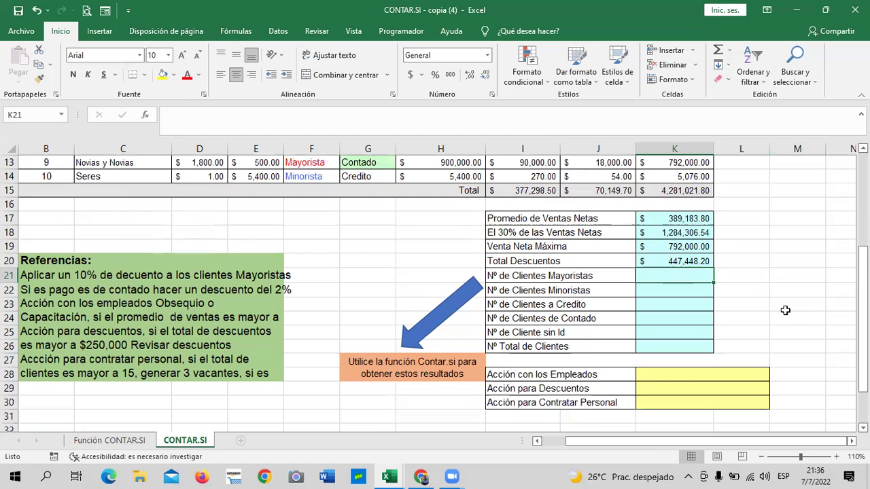
Enter =CONTAR.SI(F4:F14;"=Mayorista") in K21, counting 5 wholesale clients
text(=)
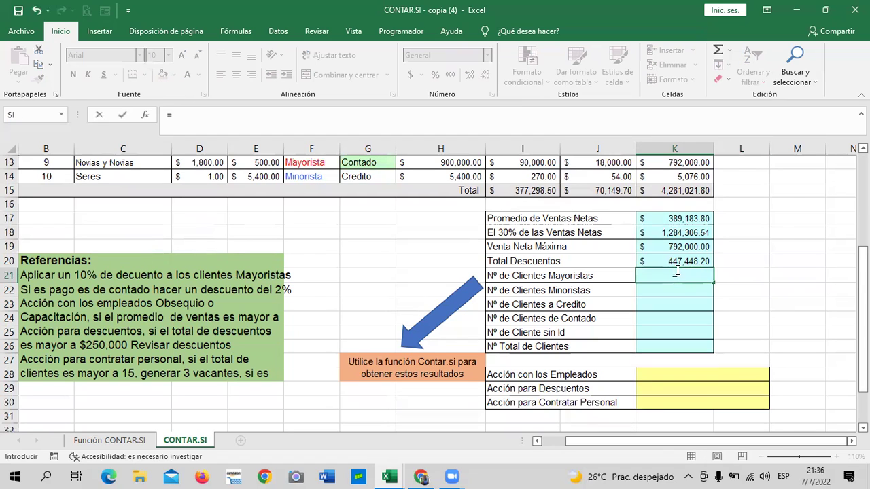
text(cont)
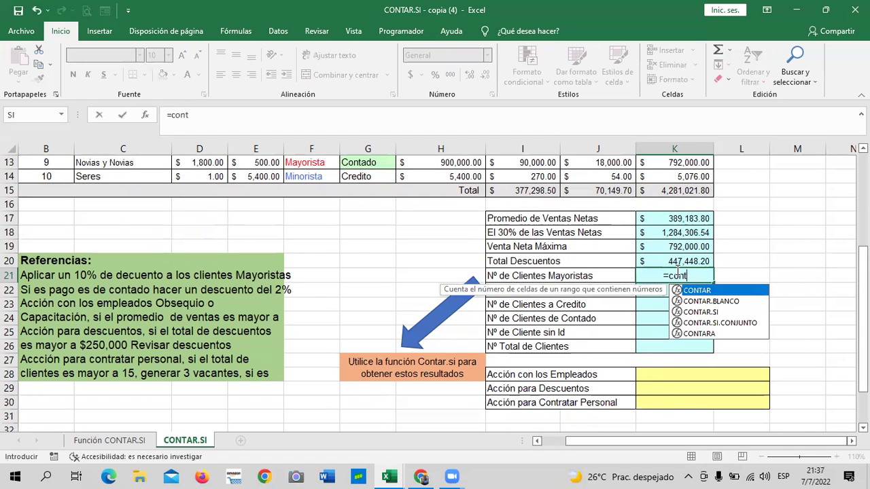
double_click(708, 312)
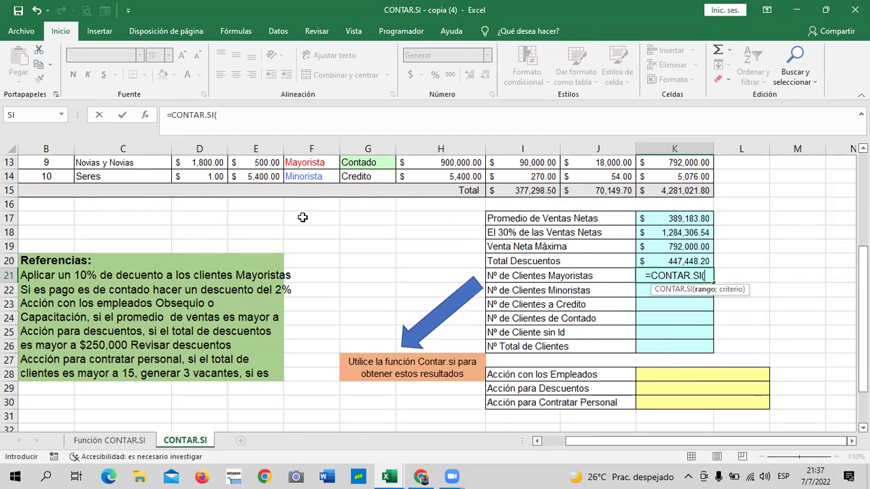
scroll(308, 242, up, 2)
scroll(309, 238, up, 2)
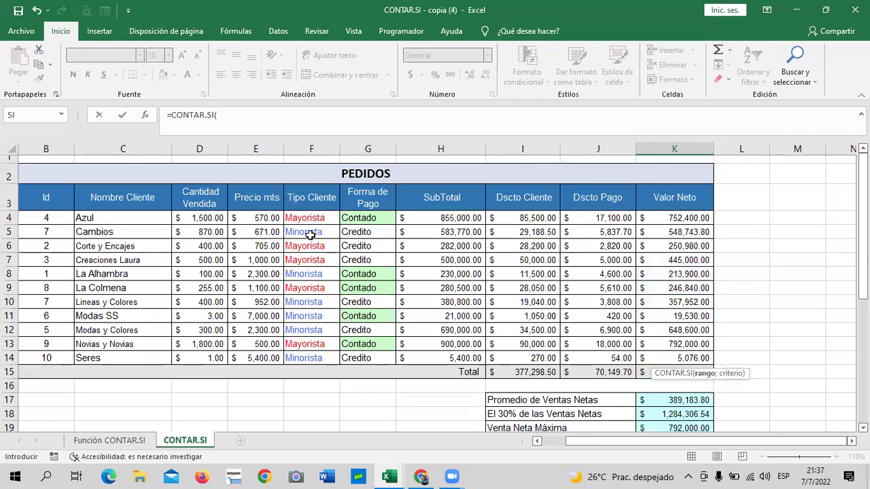
drag(309, 218, 314, 347)
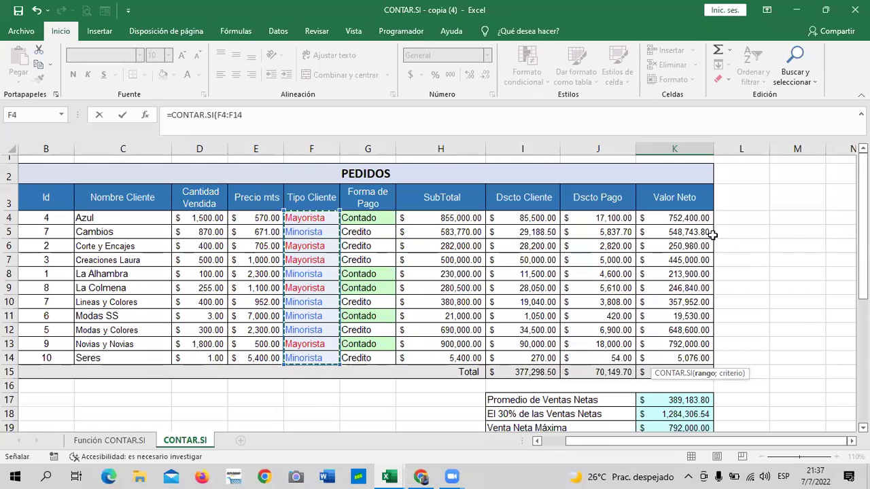
click(330, 116)
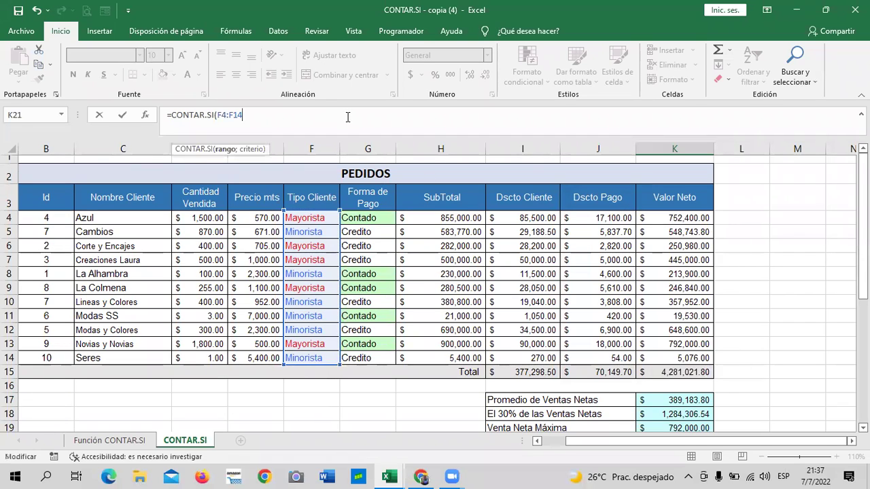
text(;)
text("=)
text(Mayorista)
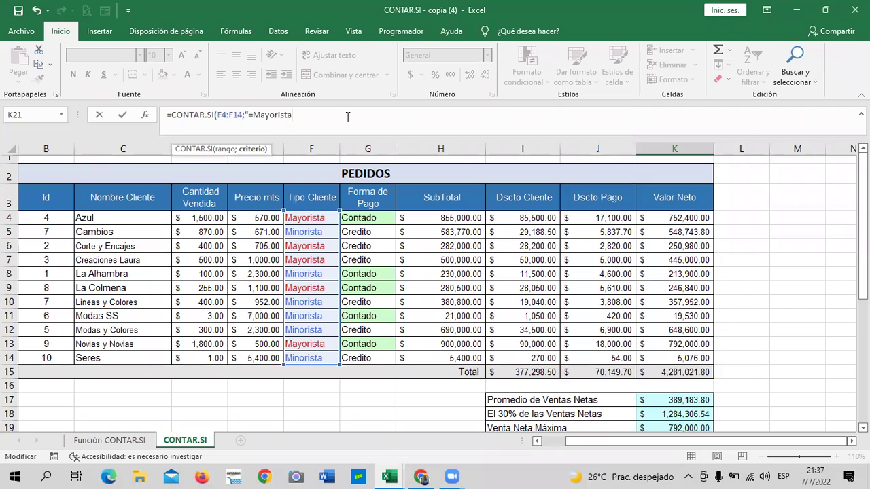
text(#)
key(BackSpace)
text())
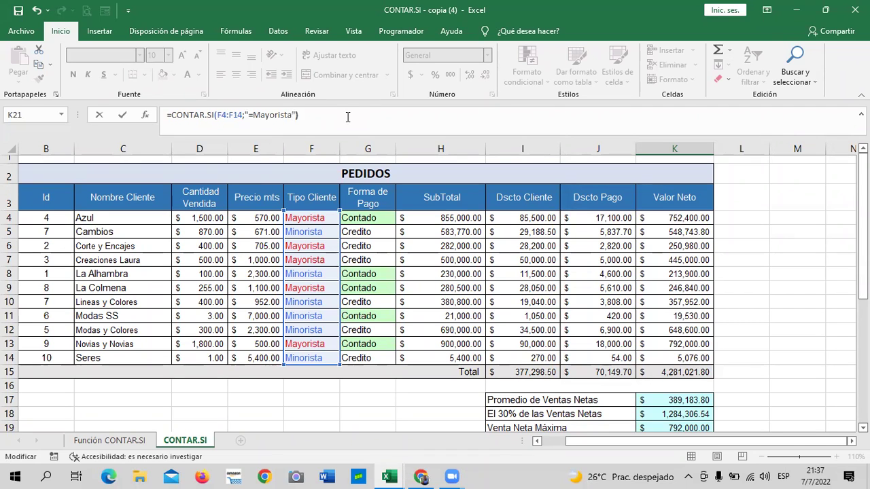
key(Return)
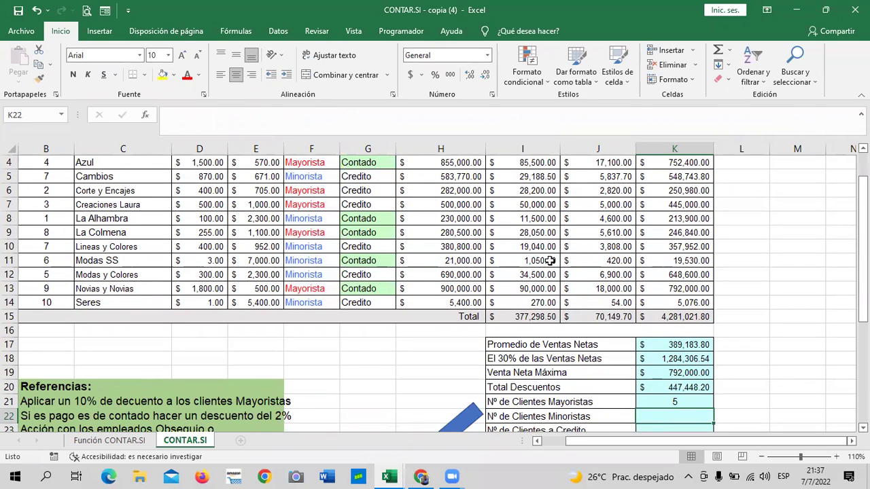
Try entering a CONTAR.SI count of "Minorista" over F4:F14 in K22, which raises a formula error
scroll(595, 263, down, 1)
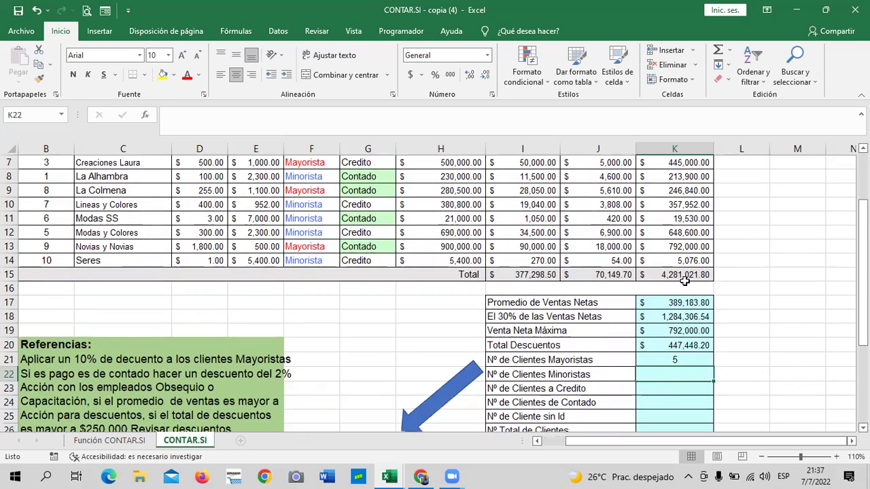
scroll(259, 222, up, 1)
scroll(303, 224, up, 1)
scroll(309, 225, down, 2)
scroll(605, 355, down, 1)
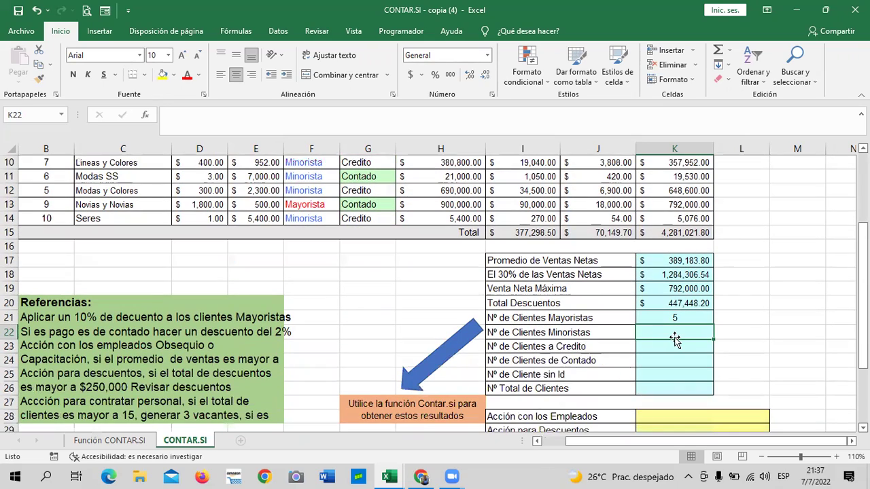
text(=con)
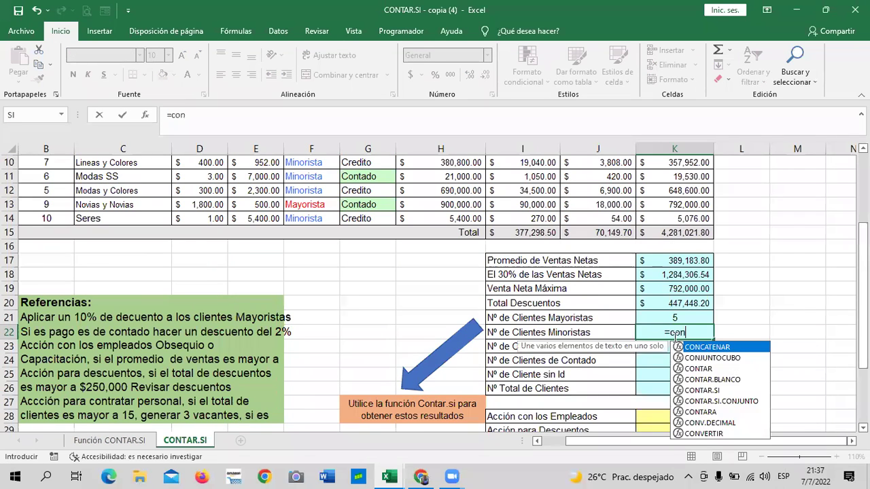
text(tar)
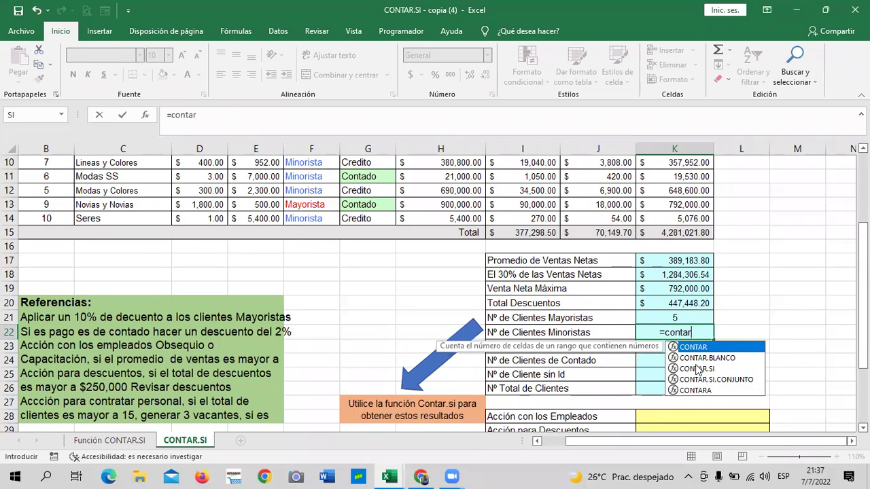
double_click(693, 367)
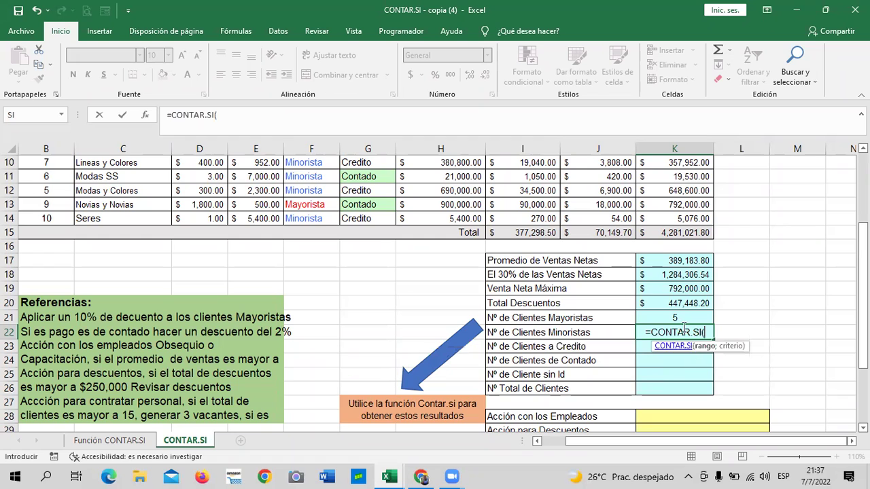
scroll(417, 250, up, 3)
drag(316, 216, 319, 358)
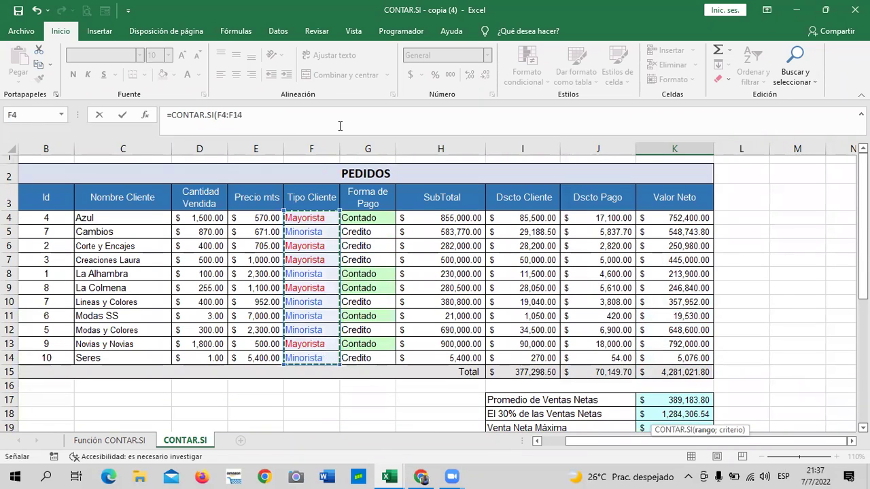
text(;)
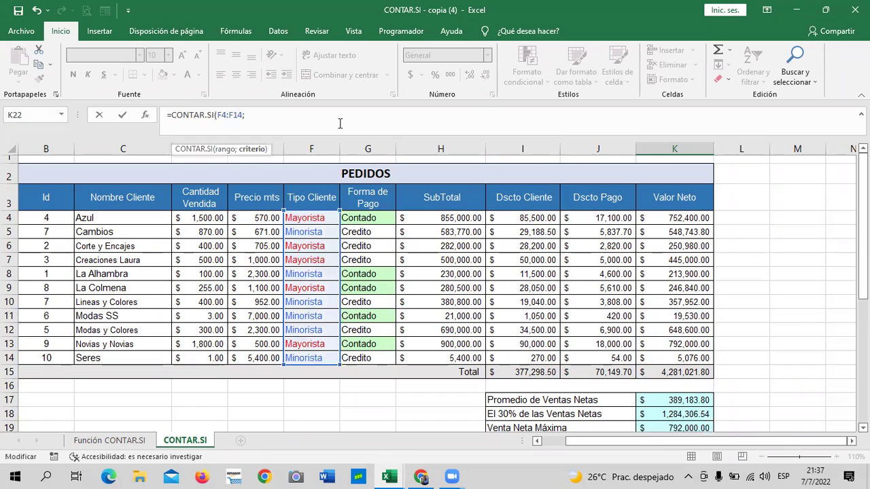
text(=)
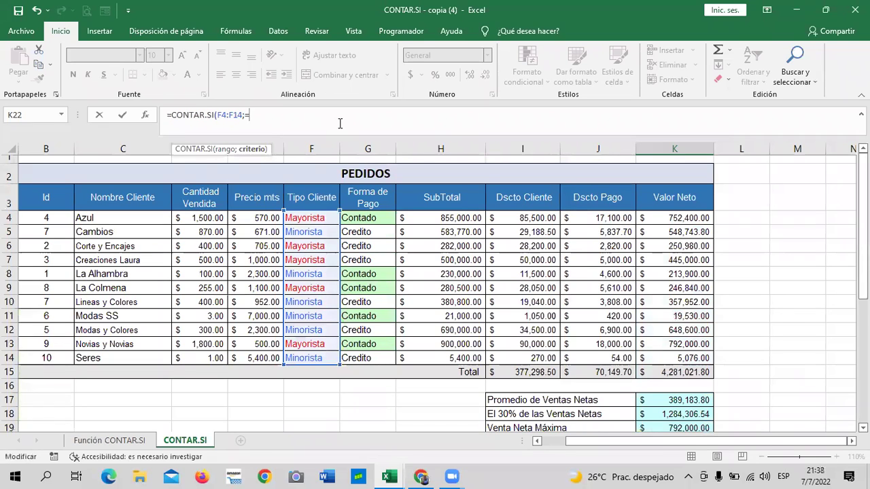
text("Minorista)
text(")
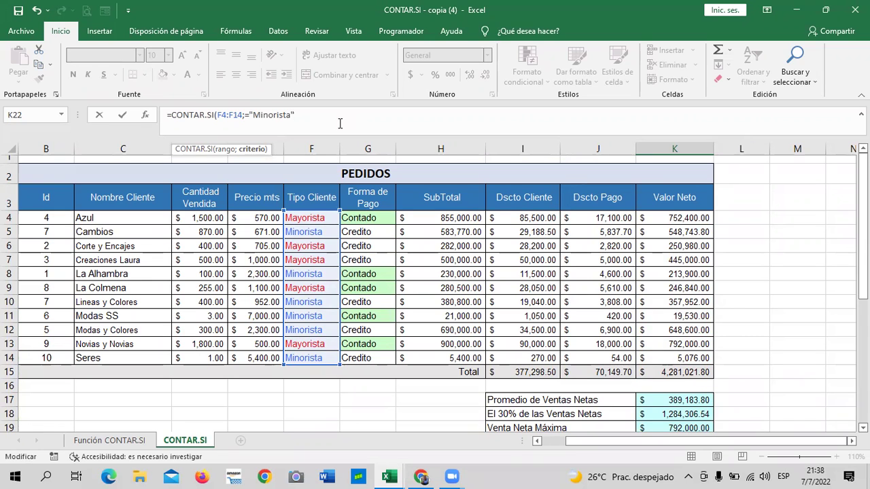
text())
key(Return)
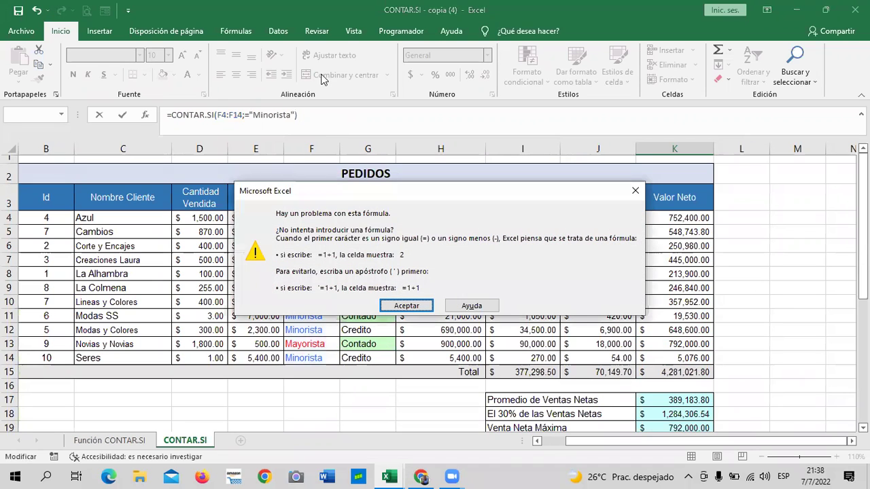
Fix the criterion to "=Minorista" so K22 shows 6 retail clients
click(408, 306)
click(251, 116)
key(BackSpace)
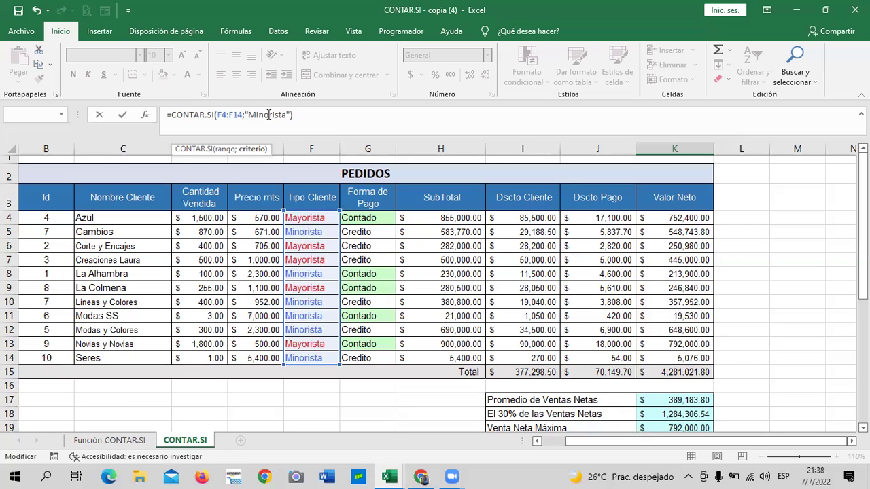
text(=)
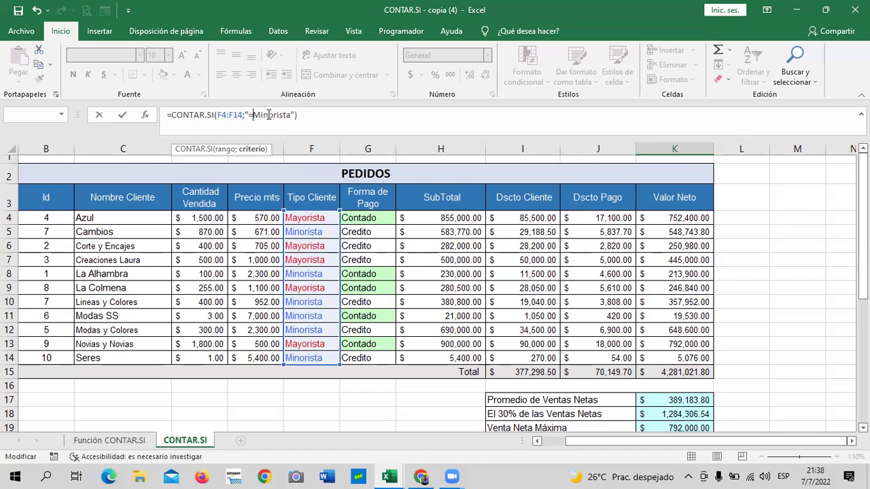
key(Return)
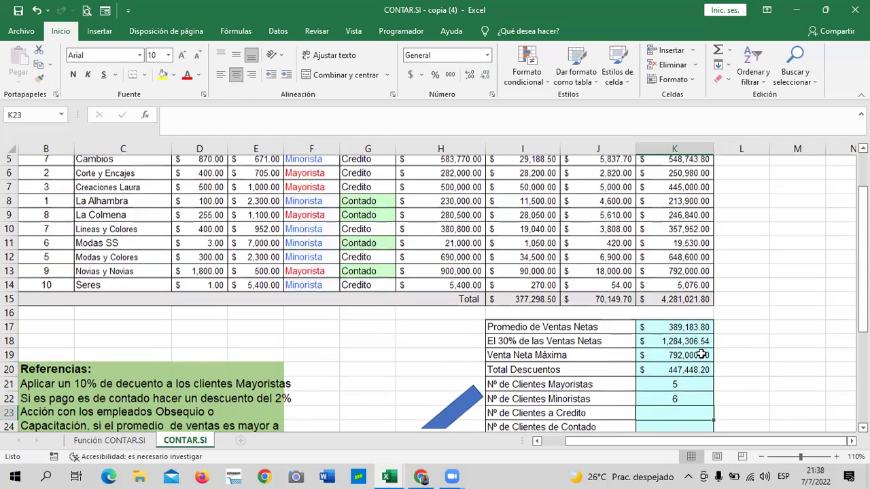
scroll(700, 353, down, 2)
Enter =CONTAR.SI(G4:G14;"=Credito") in K23 to count the 6 credit-paying clients
text(=)
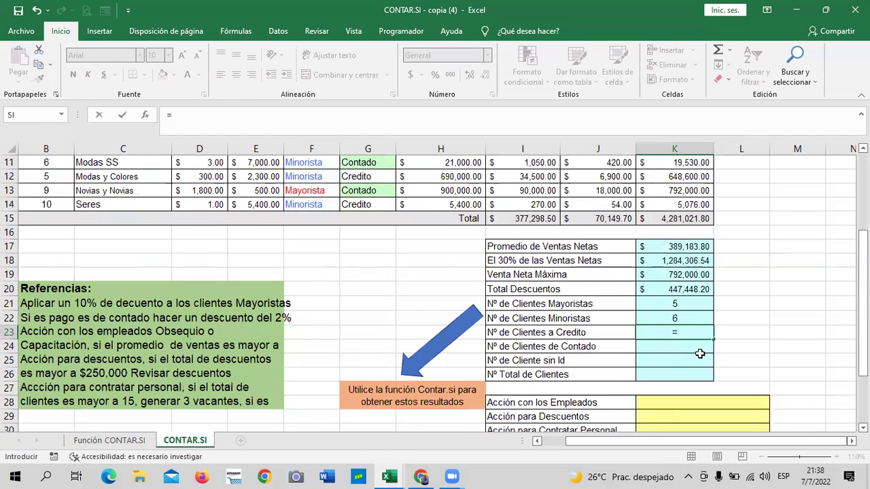
text(contar)
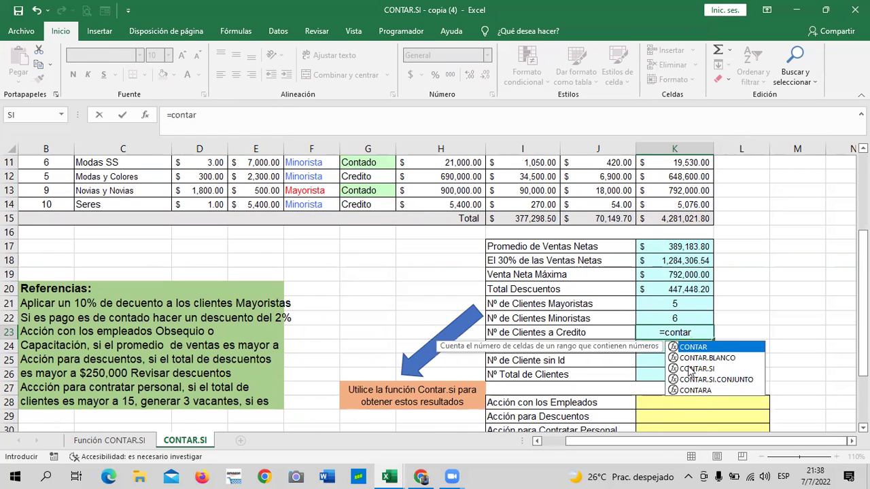
double_click(688, 369)
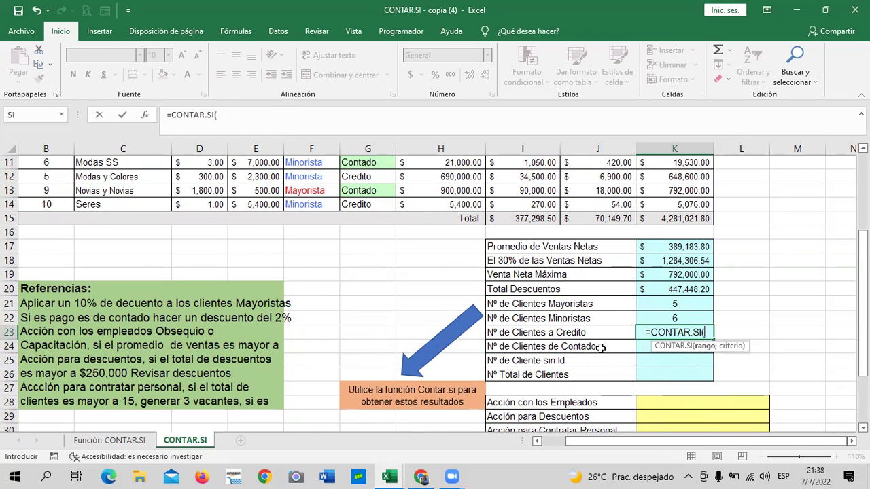
scroll(372, 294, up, 1)
scroll(374, 295, up, 1)
scroll(374, 295, up, 1)
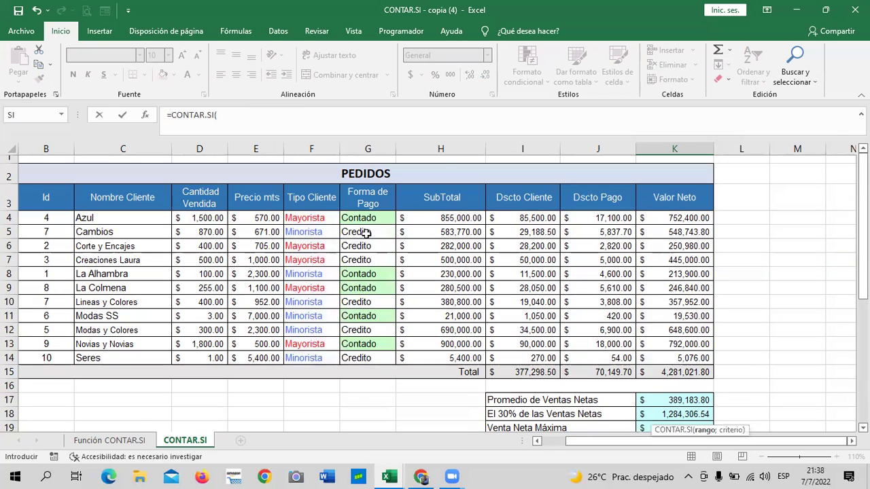
drag(375, 217, 381, 358)
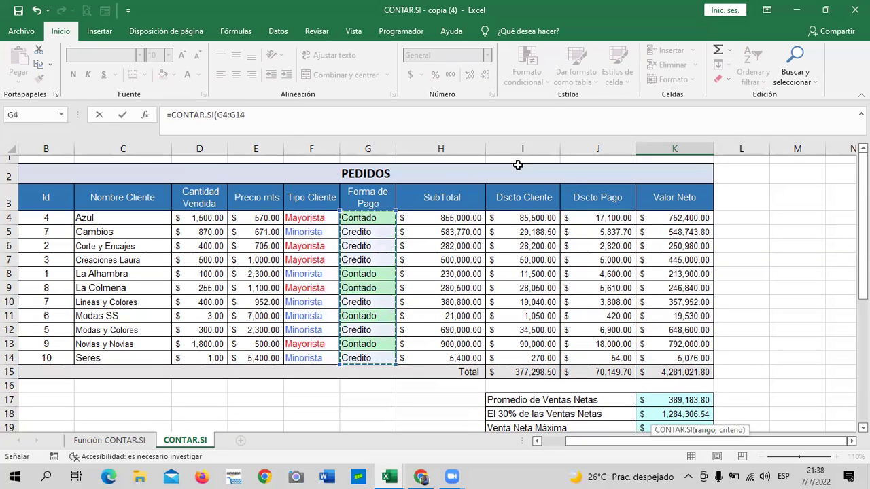
click(396, 116)
text(;"=)
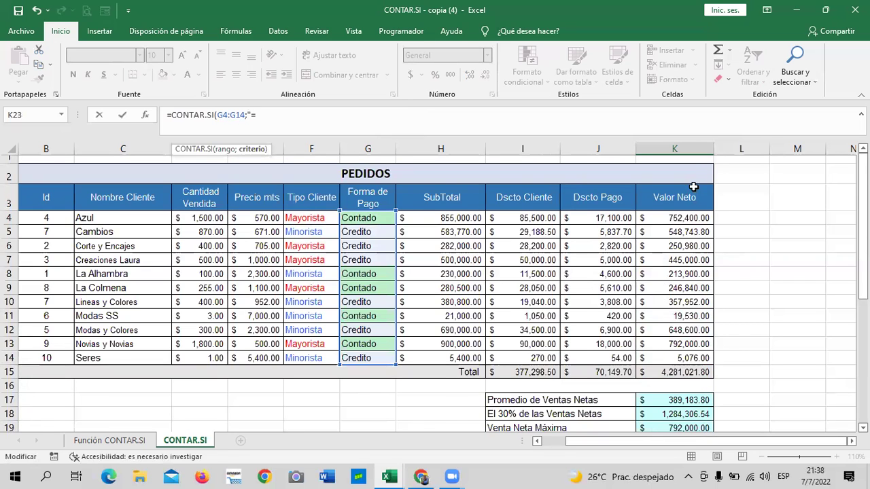
scroll(733, 322, down, 2)
scroll(736, 324, down, 1)
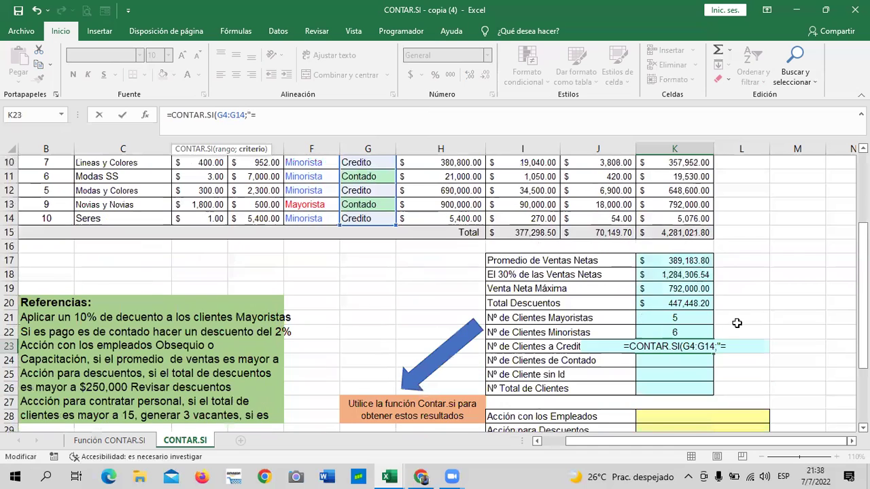
text(Credito)
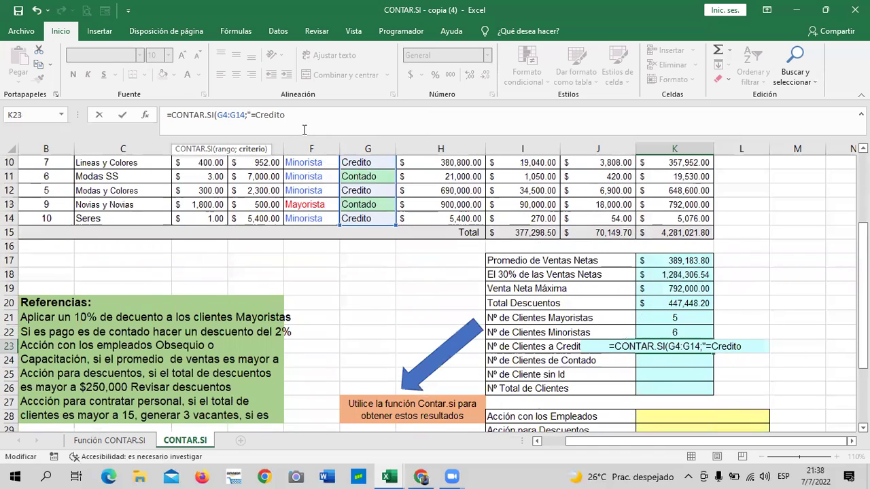
text("))
key(Return)
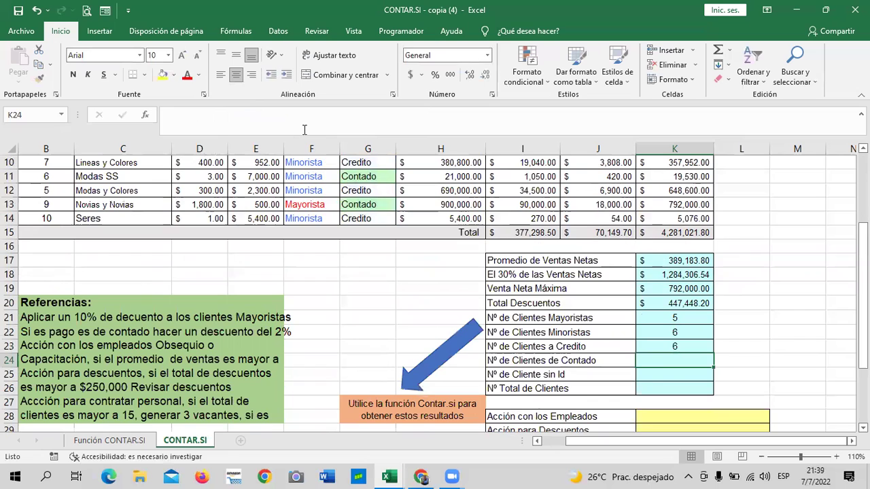
Build =CONTAR.SI(G4:G14;"=contado") in the Nº de Clientes de Contado cell
text(=con)
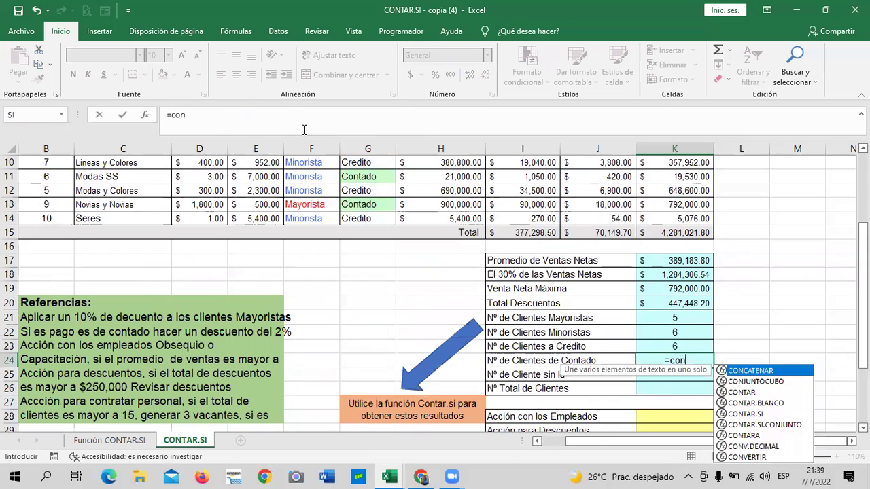
text(tar)
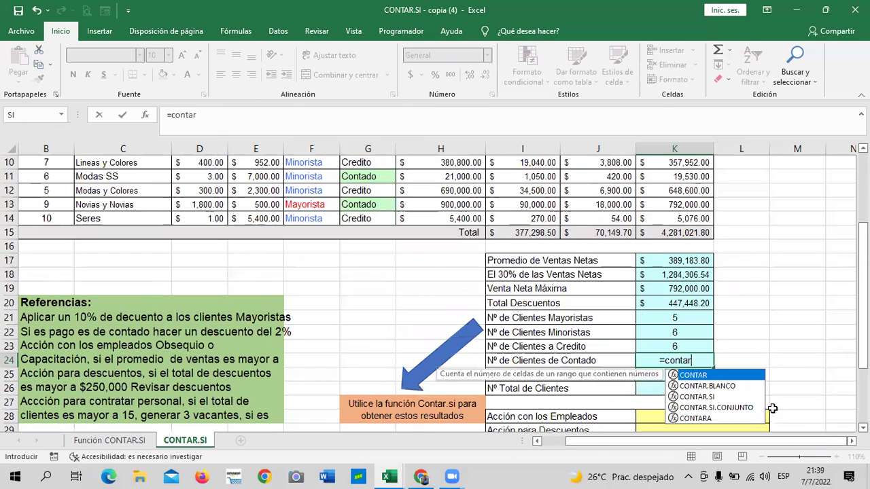
double_click(709, 399)
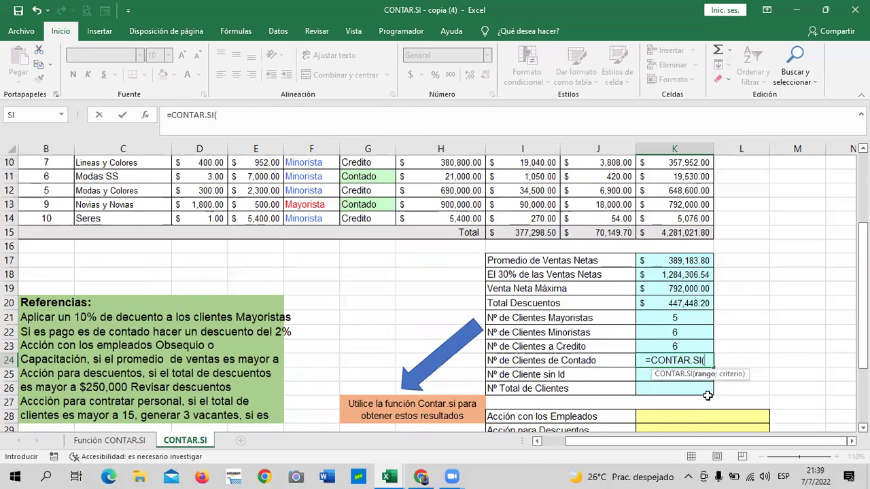
scroll(351, 217, up, 3)
drag(350, 218, 373, 354)
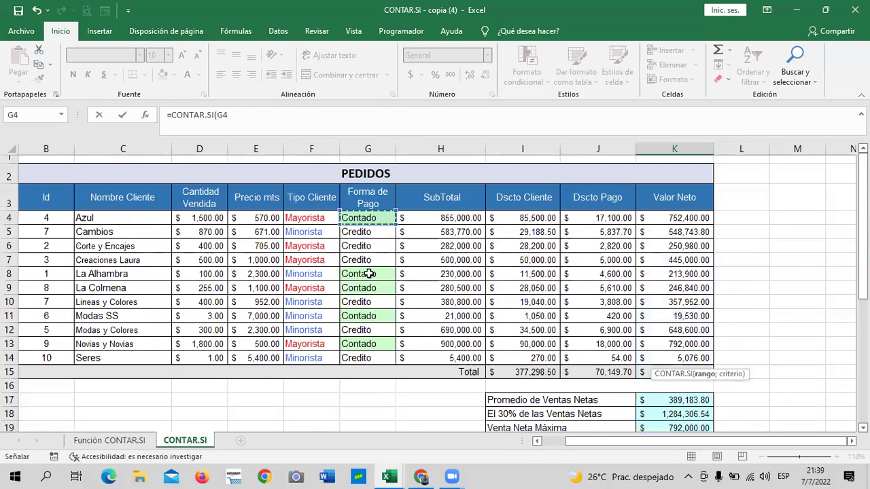
click(299, 114)
text(;)
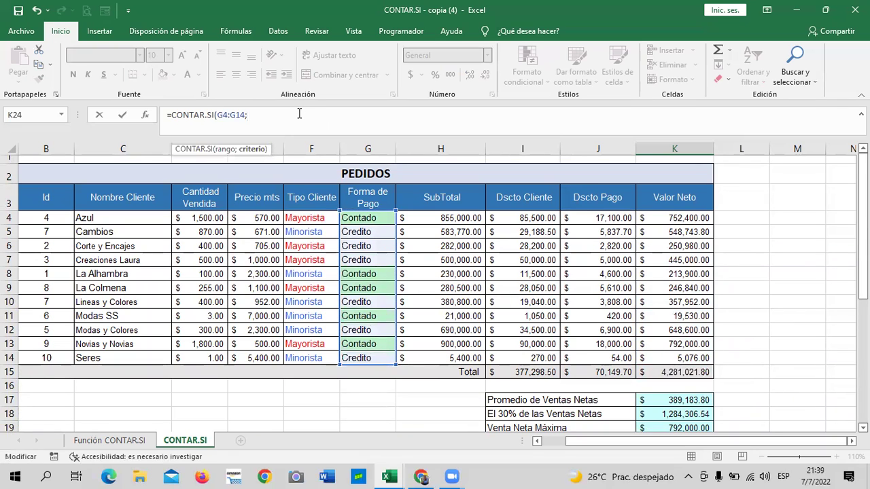
text(cont)
text(o"))
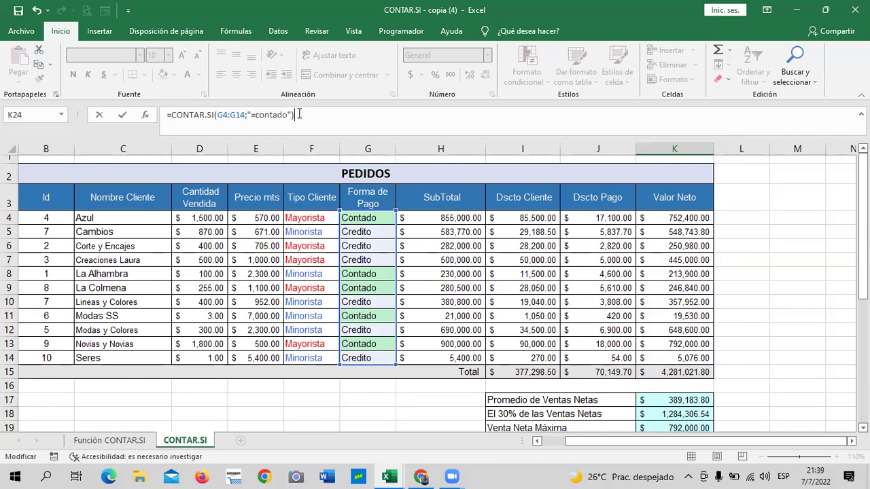
key(Return)
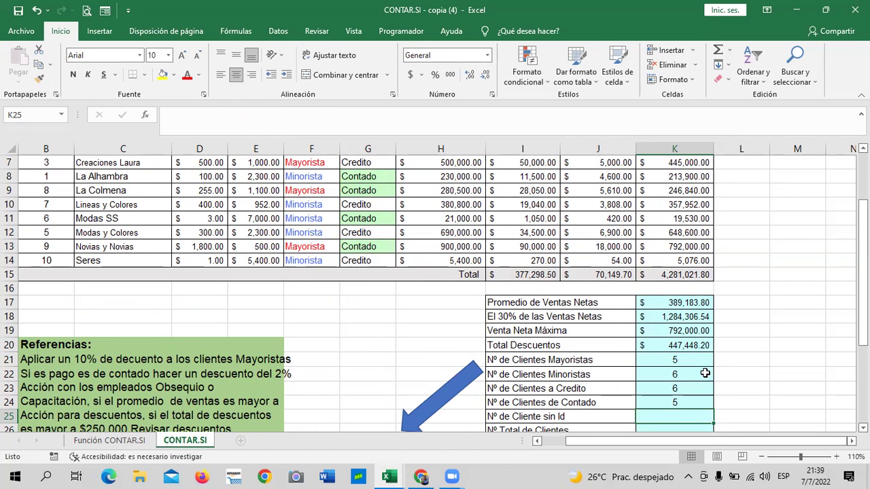
scroll(705, 373, down, 1)
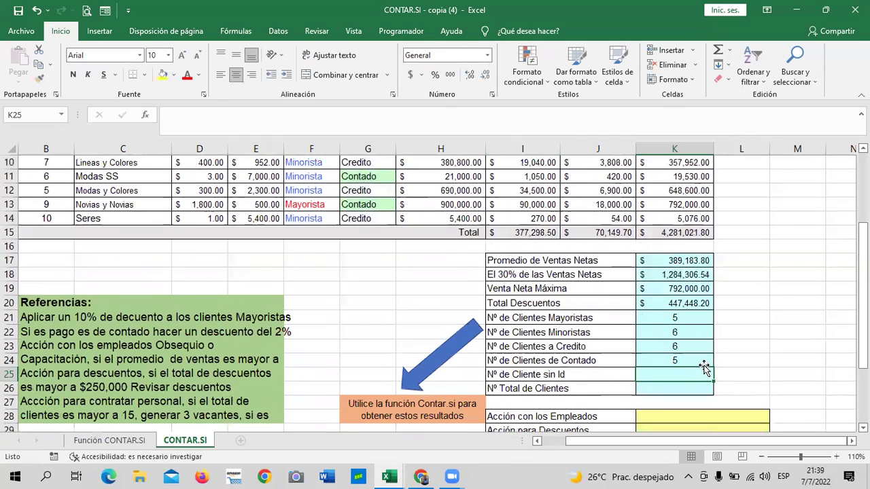
scroll(696, 356, down, 1)
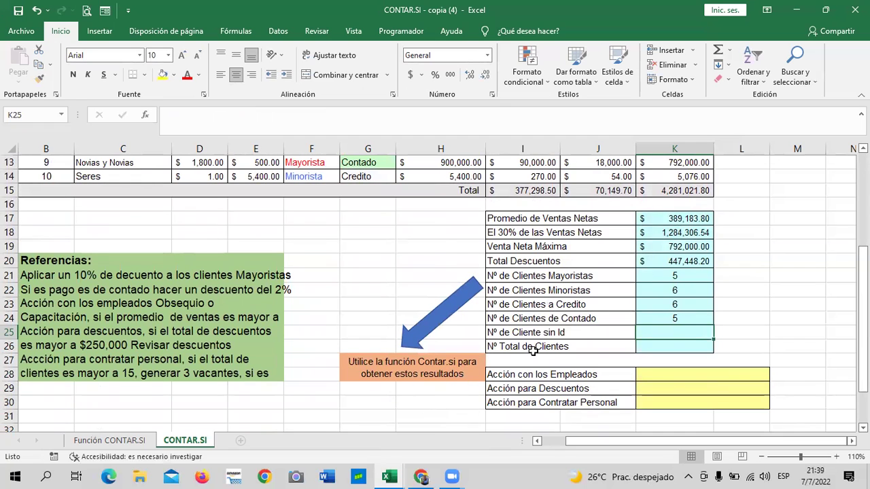
scroll(622, 340, down, 1)
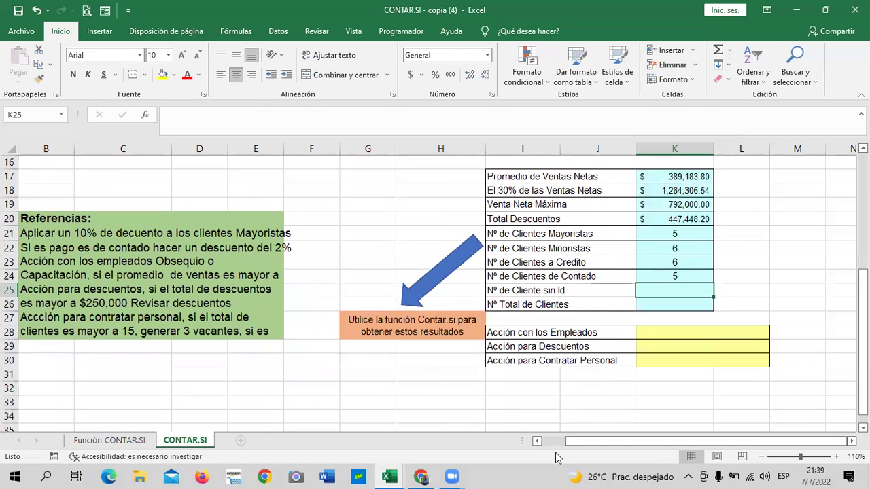
click(537, 440)
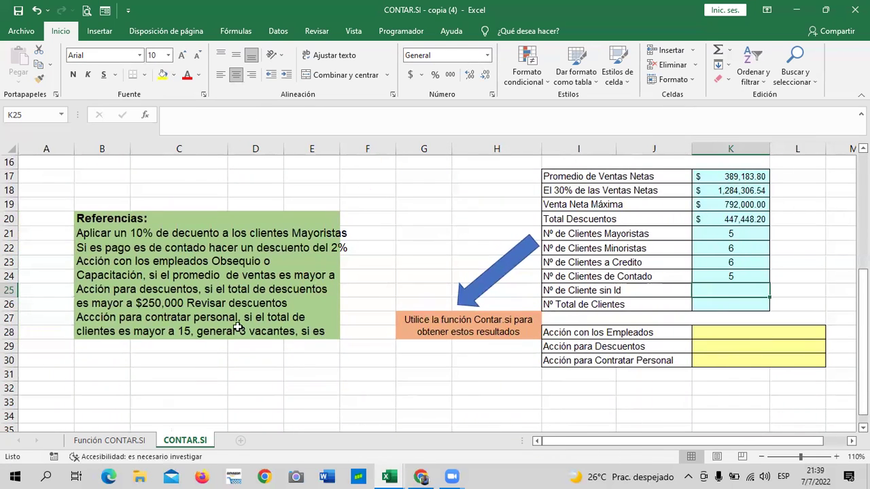
scroll(237, 327, up, 4)
scroll(237, 324, up, 1)
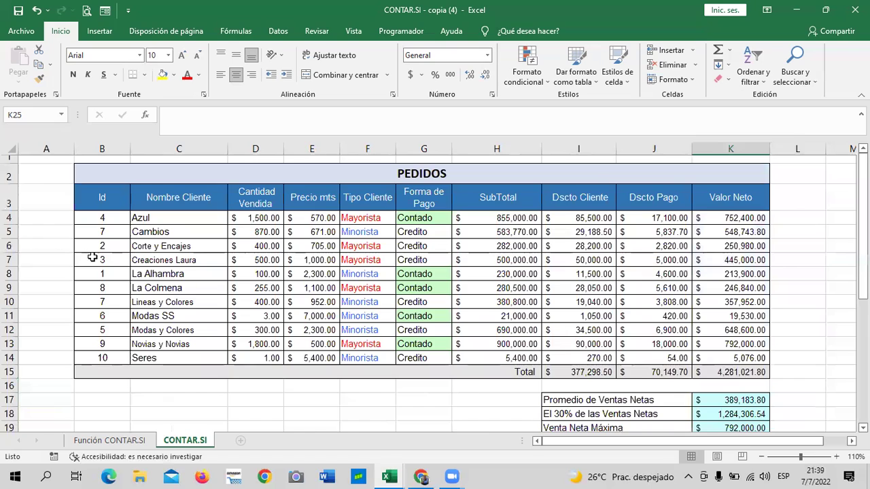
scroll(96, 261, down, 1)
scroll(109, 281, up, 1)
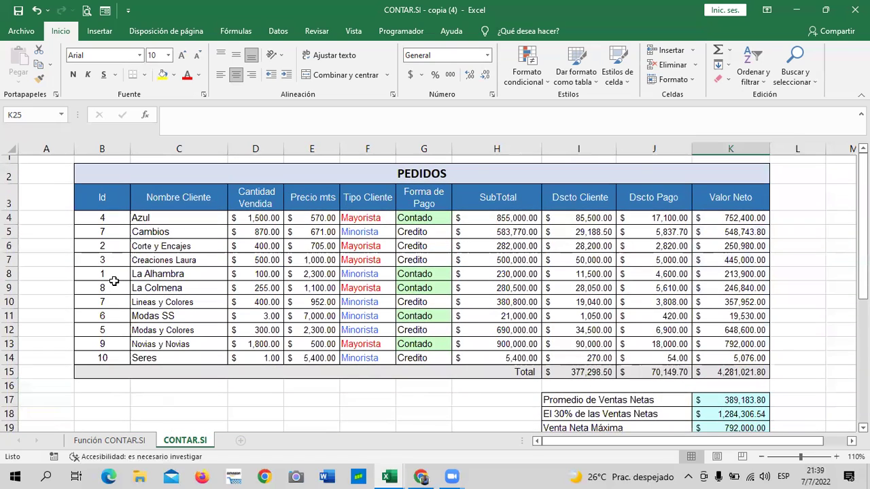
Clear the Ids 7, 6 and 9 from cells B5, B11 and B13
click(90, 232)
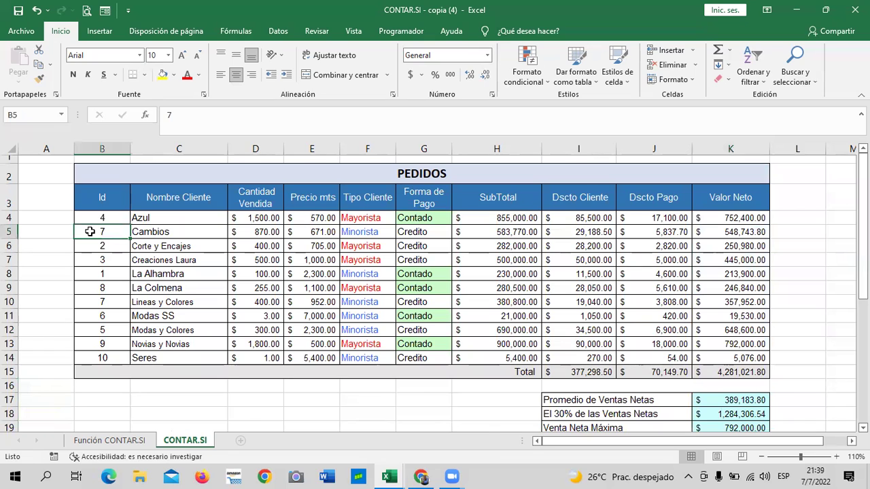
key(BackSpace)
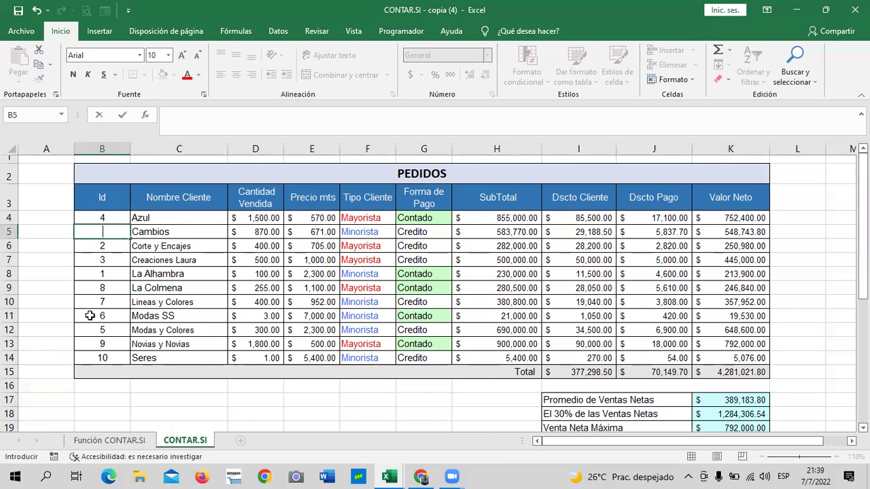
click(89, 315)
key(BackSpace)
click(88, 346)
key(BackSpace)
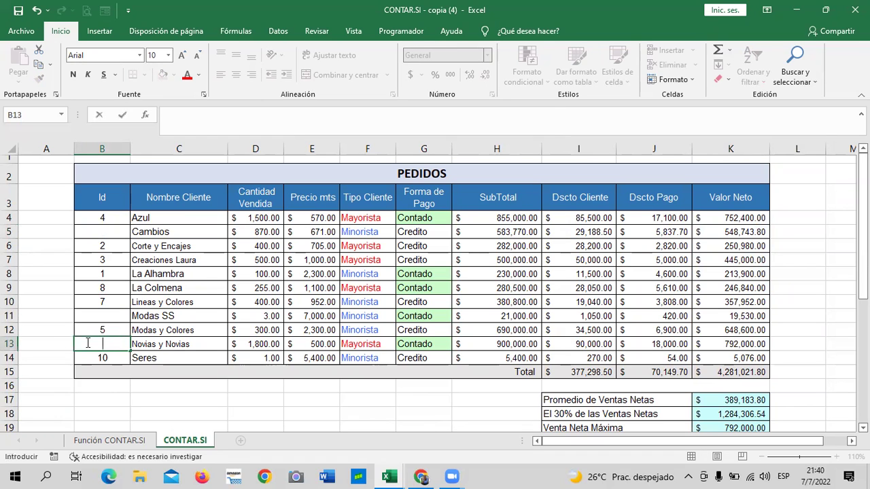
click(315, 406)
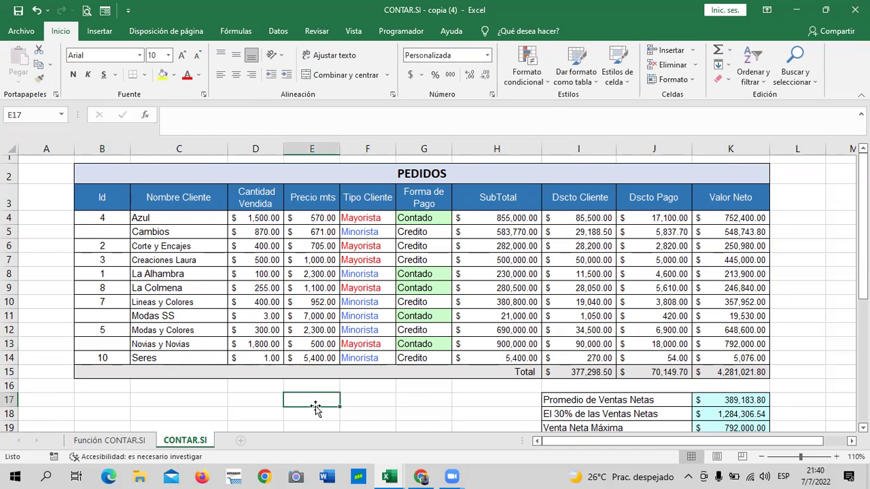
Select K25, the Nº de Cliente sin Id result cell
scroll(326, 394, down, 2)
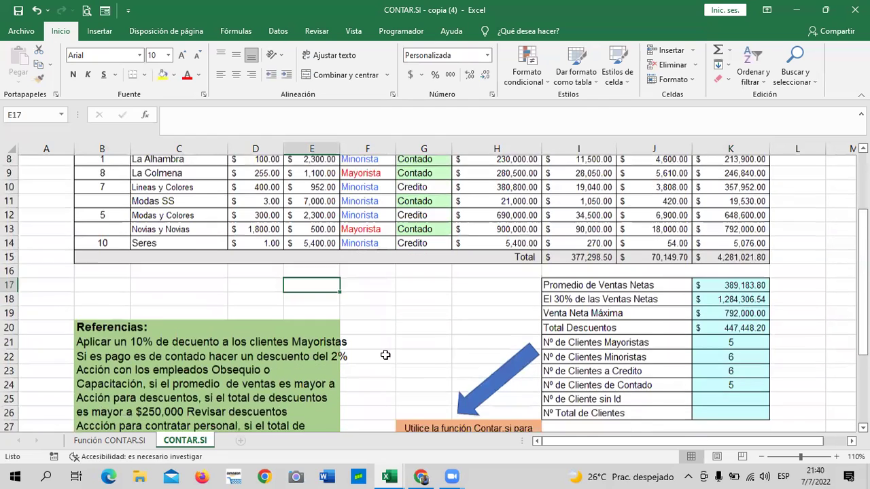
scroll(367, 353, up, 1)
scroll(366, 350, down, 2)
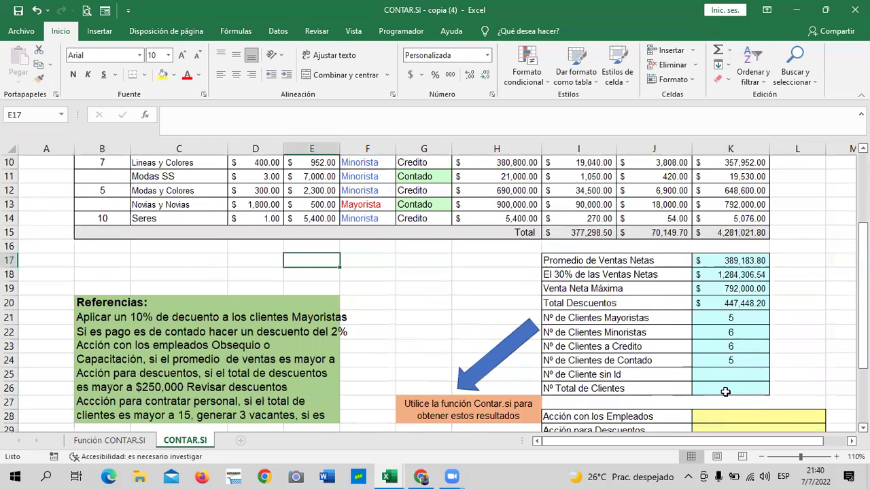
click(690, 374)
click(708, 372)
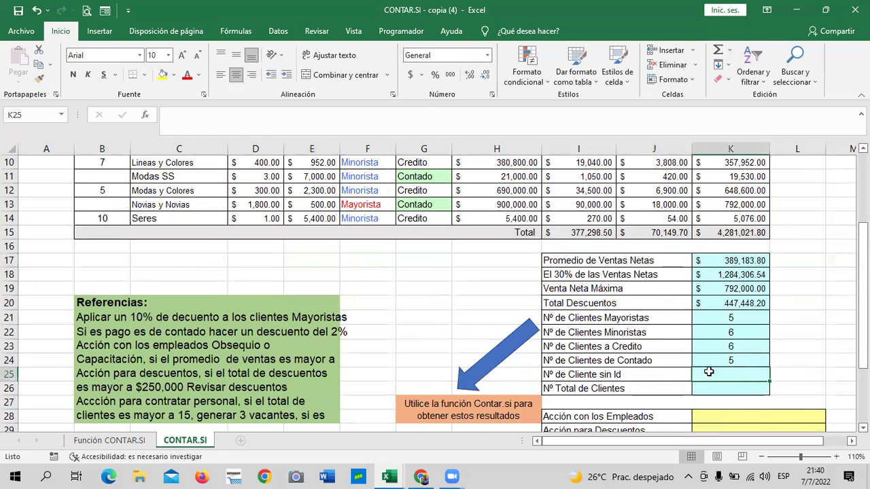
Enter =CONTAR.BLANCO(B4:B14) in K25 to count the 3 clients without an Id
text(=cont)
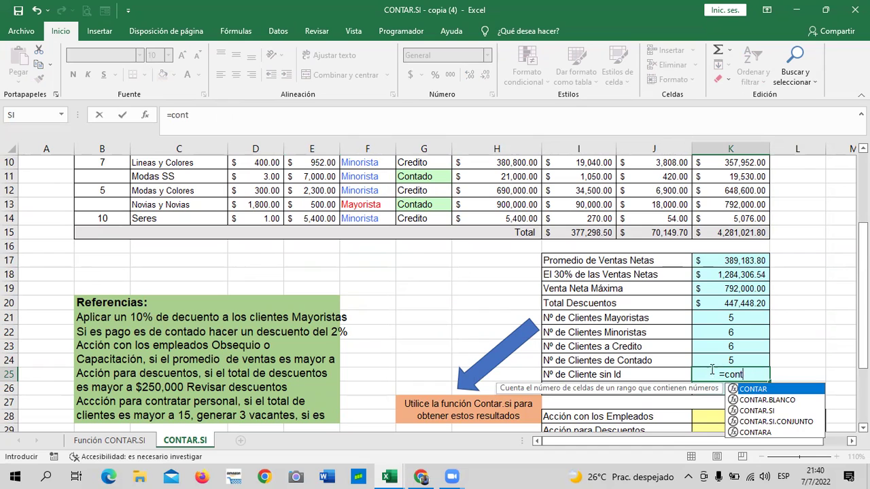
click(782, 405)
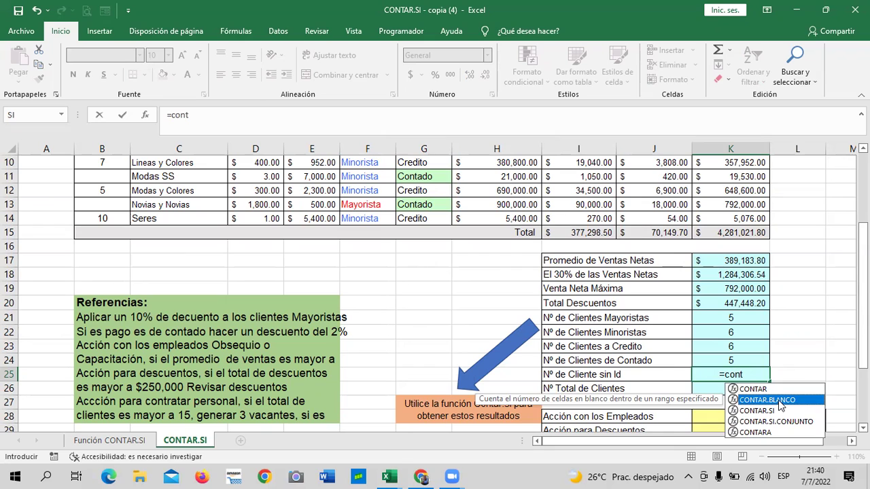
double_click(778, 400)
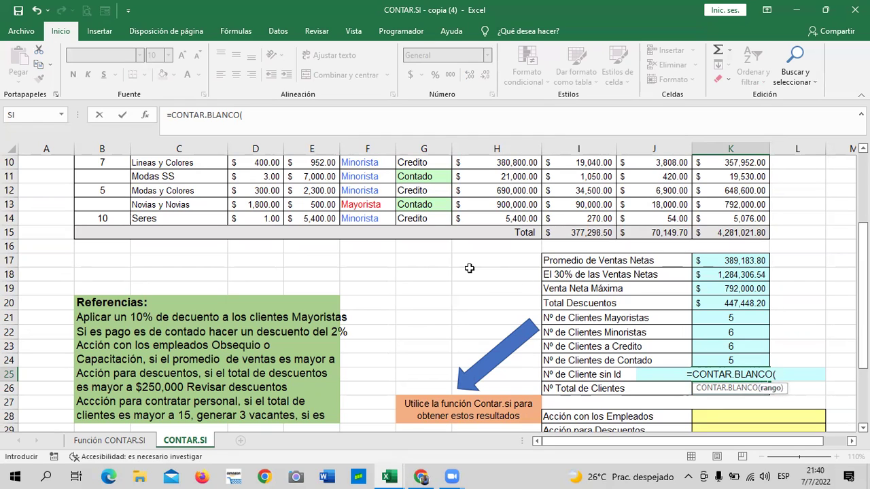
scroll(163, 275, up, 2)
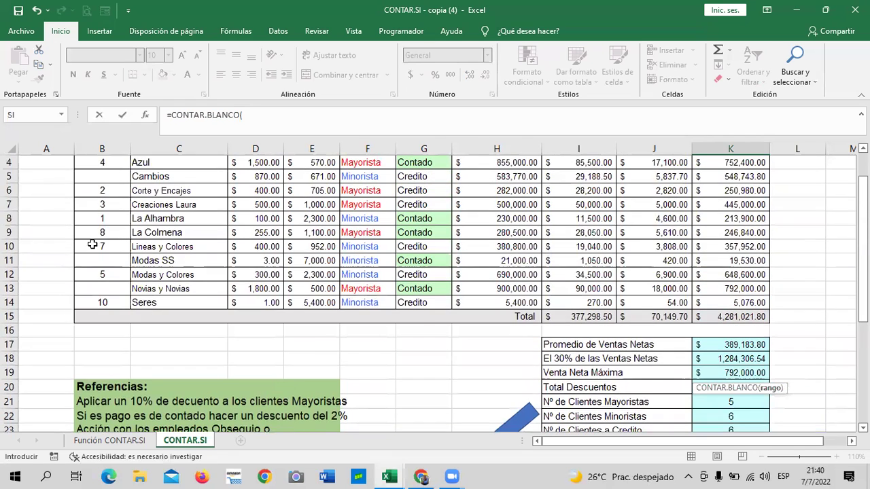
scroll(94, 238, up, 1)
drag(100, 217, 101, 359)
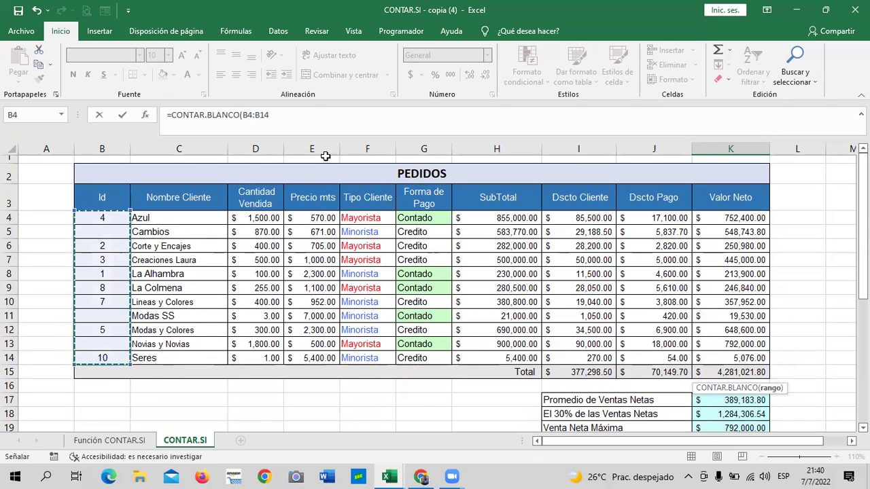
click(320, 122)
text())
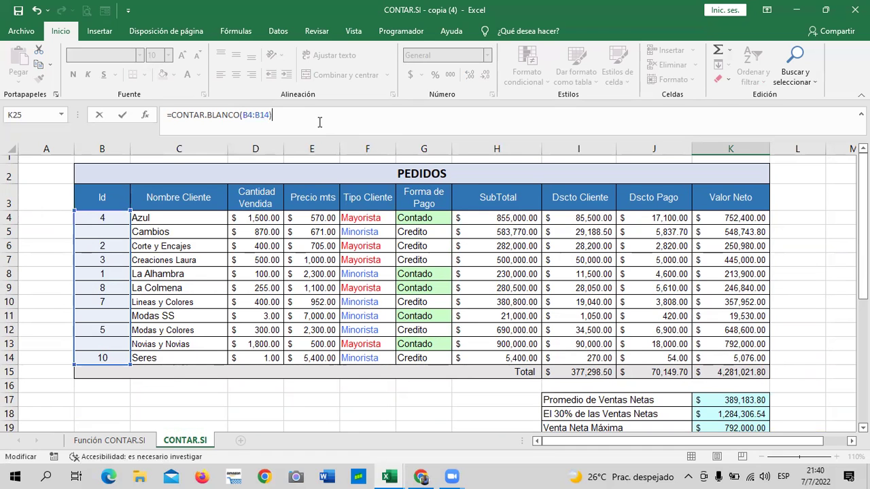
key(Return)
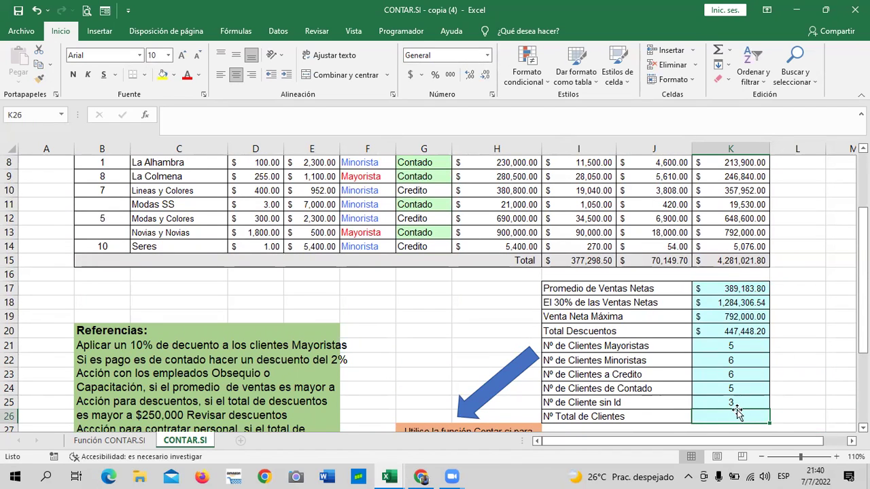
Re-enter Ids 7, 9 and 7 in B5, B11 and B13
scroll(82, 283, up, 1)
scroll(97, 264, up, 2)
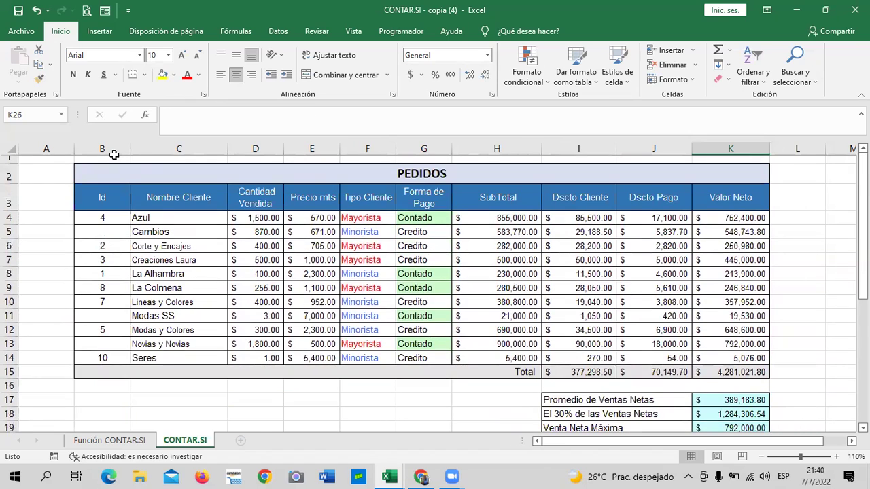
click(108, 232)
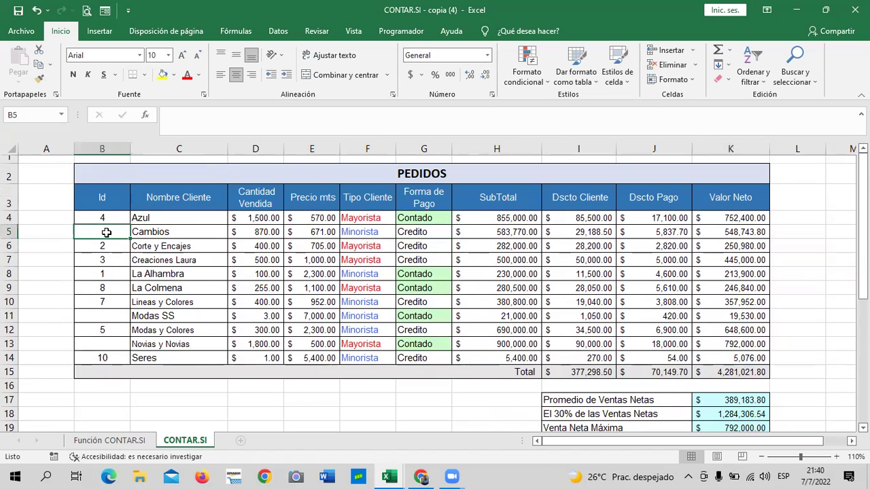
text(7)
click(112, 312)
text(9)
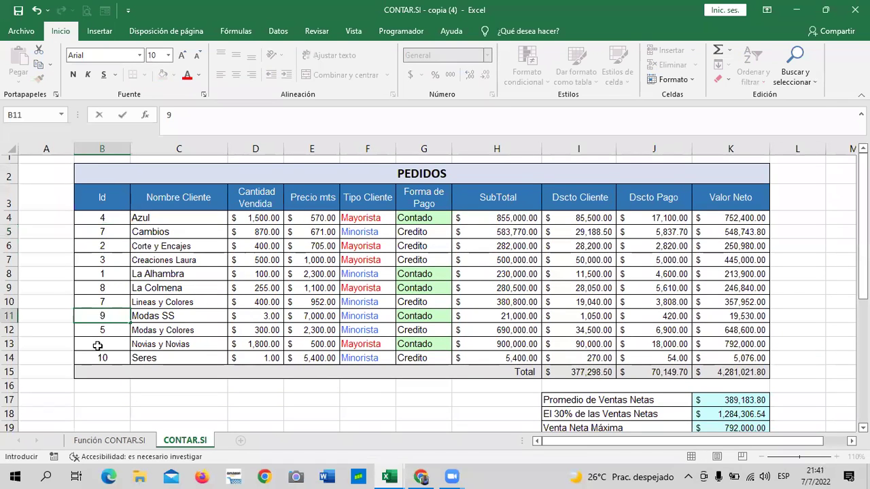
click(92, 344)
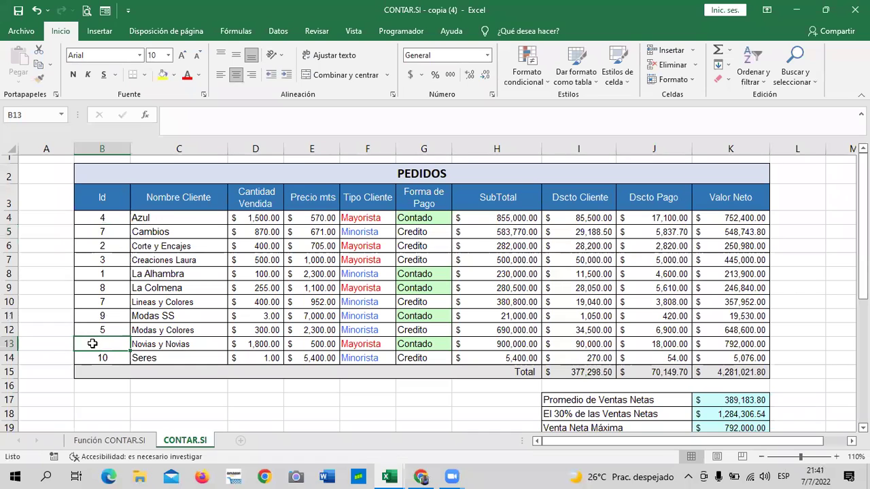
text(7)
key(Return)
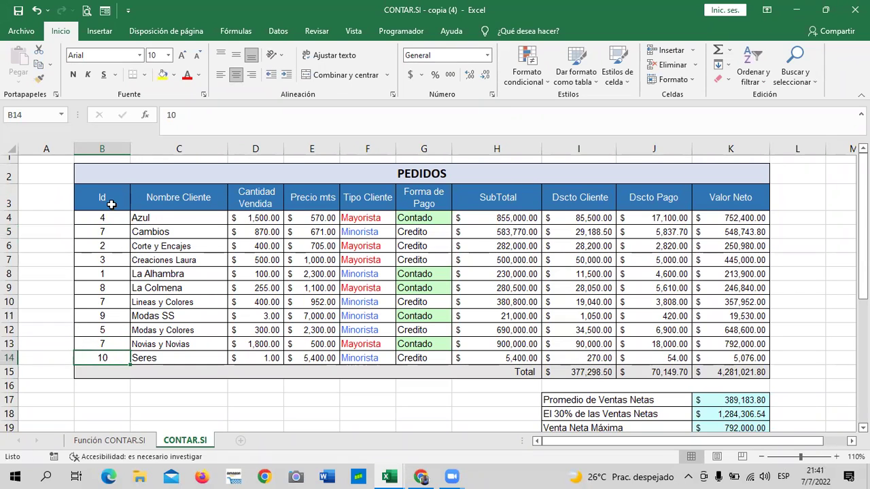
Undo the three Id entries so B5, B11 and B13 are blank and K25 shows 3
scroll(446, 315, down, 3)
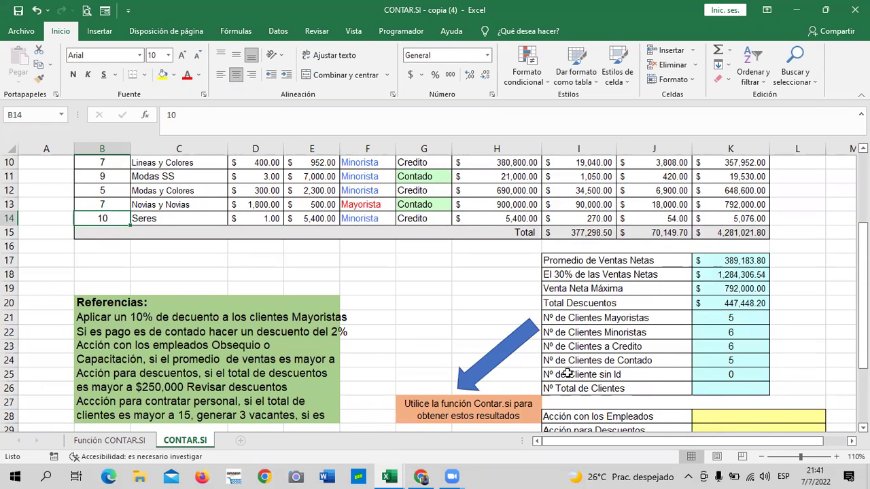
click(716, 374)
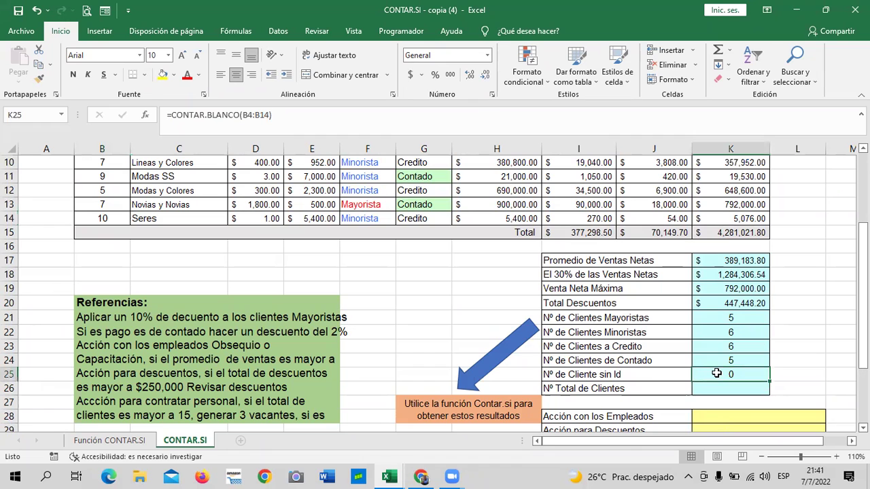
scroll(182, 237, up, 2)
click(36, 10)
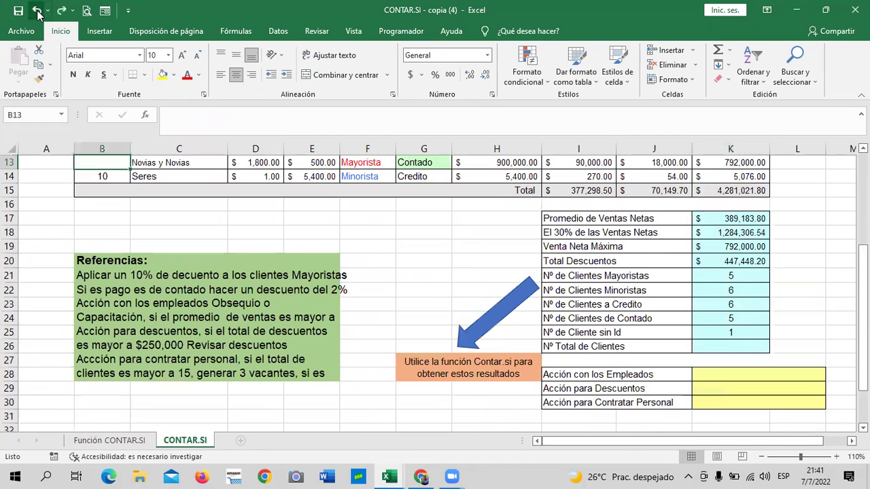
click(37, 10)
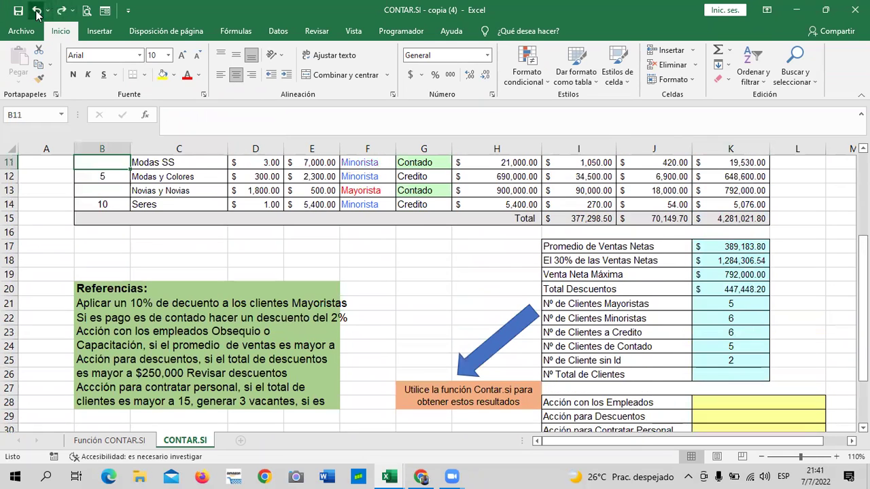
scroll(119, 170, up, 2)
click(37, 10)
scroll(623, 358, down, 2)
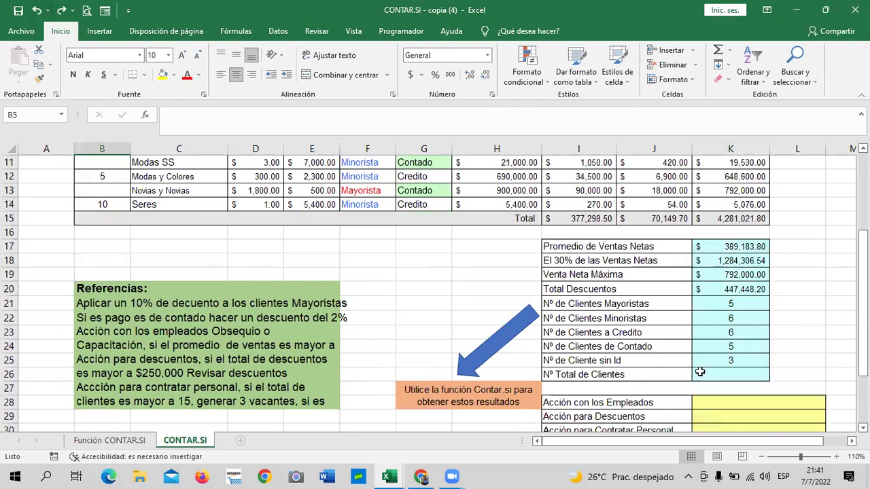
scroll(280, 274, up, 2)
scroll(280, 275, down, 2)
Enter =CONTARA(C4:C14) in K26 so Nº Total de Clientes shows 11
click(737, 376)
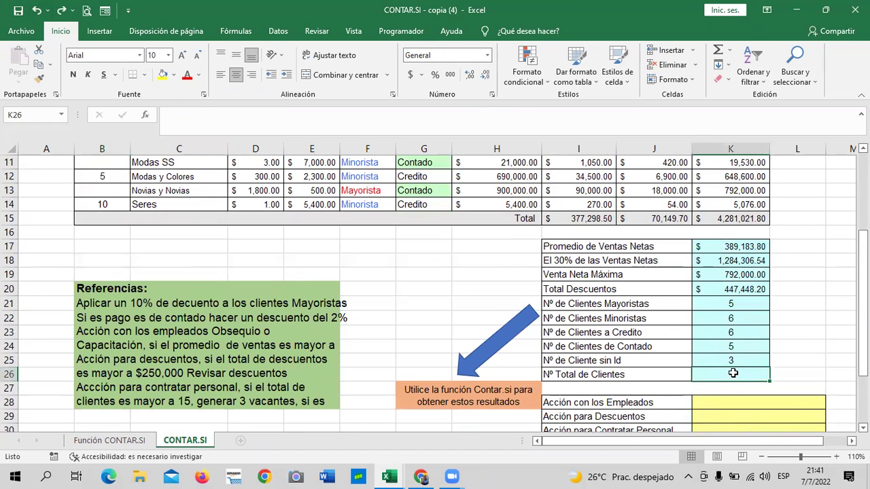
text(=con)
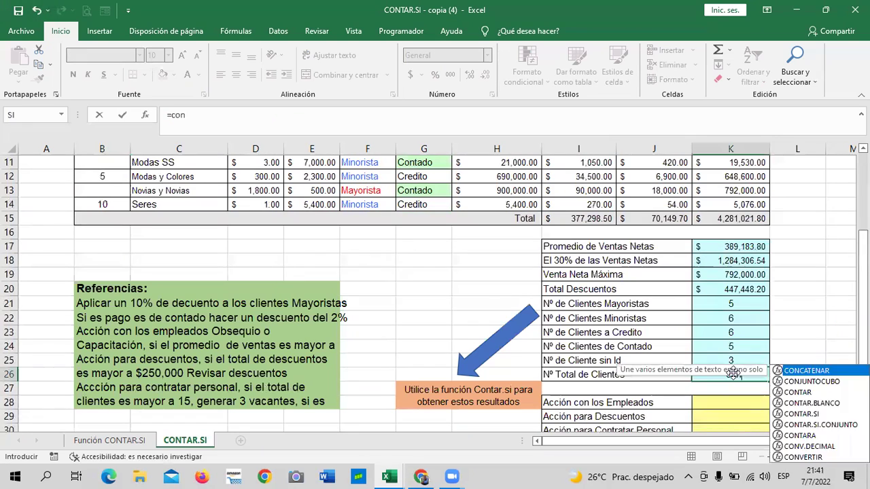
text(tara)
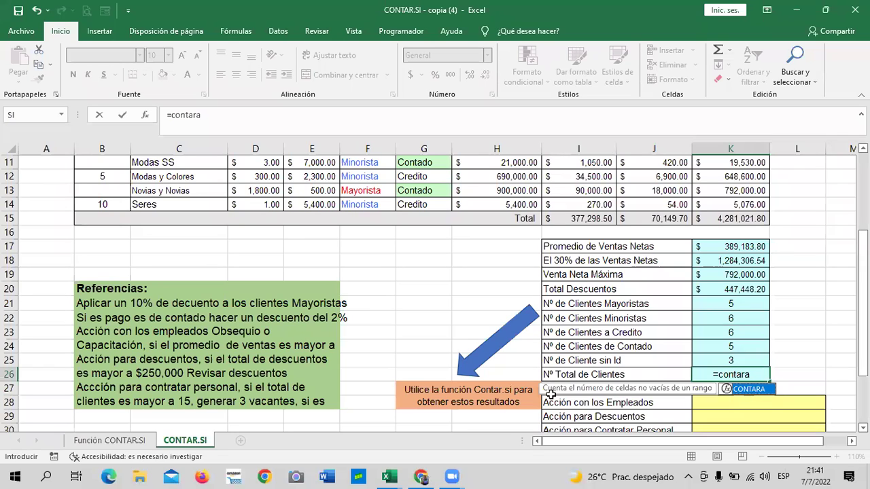
double_click(760, 385)
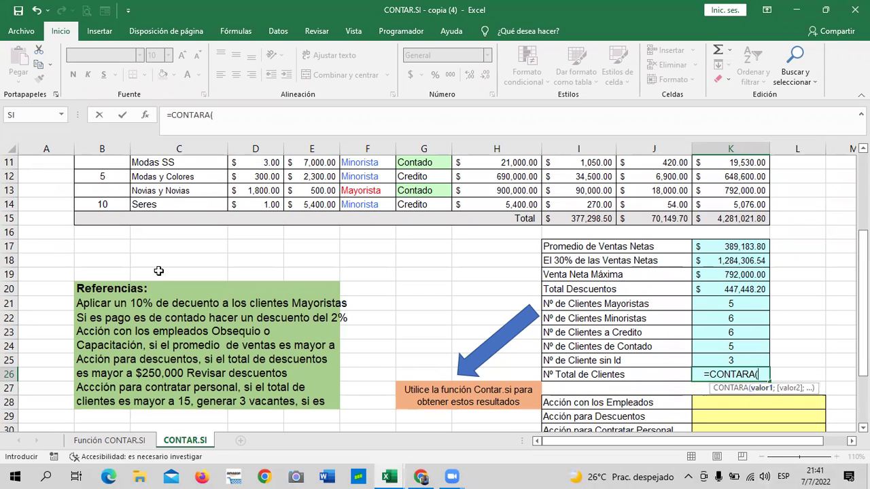
scroll(159, 271, up, 3)
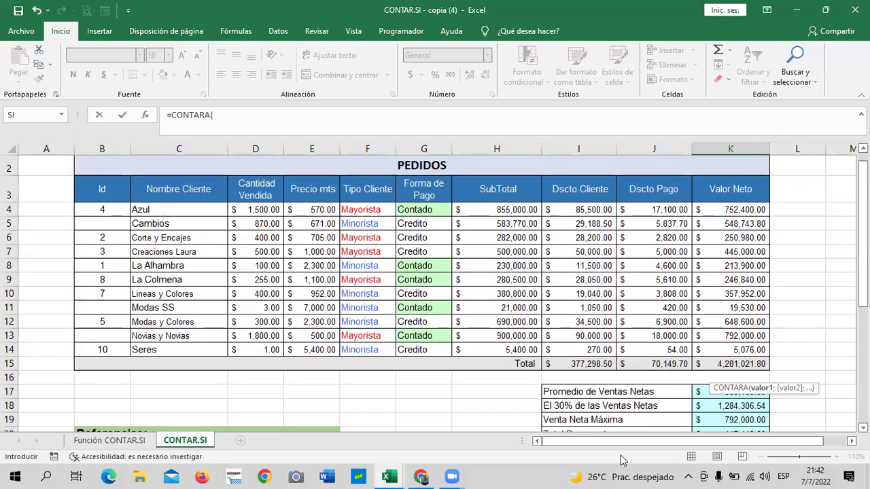
scroll(616, 437, down, 2)
scroll(617, 437, down, 2)
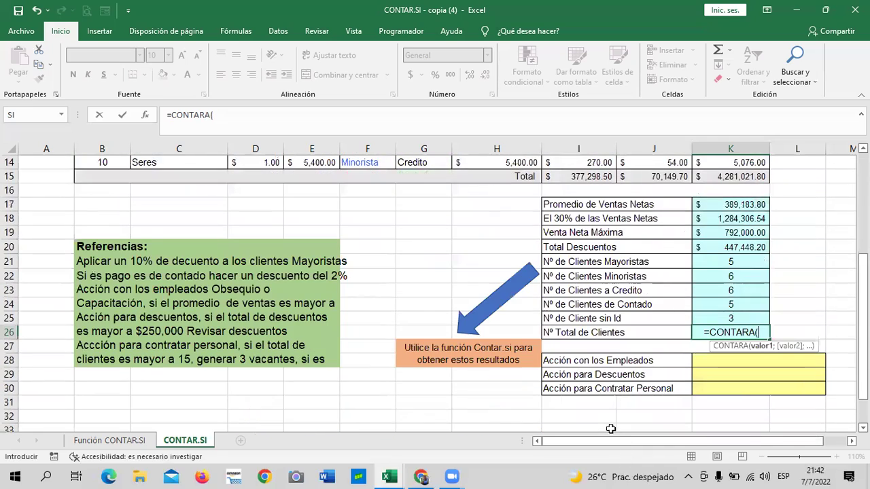
scroll(416, 327, up, 2)
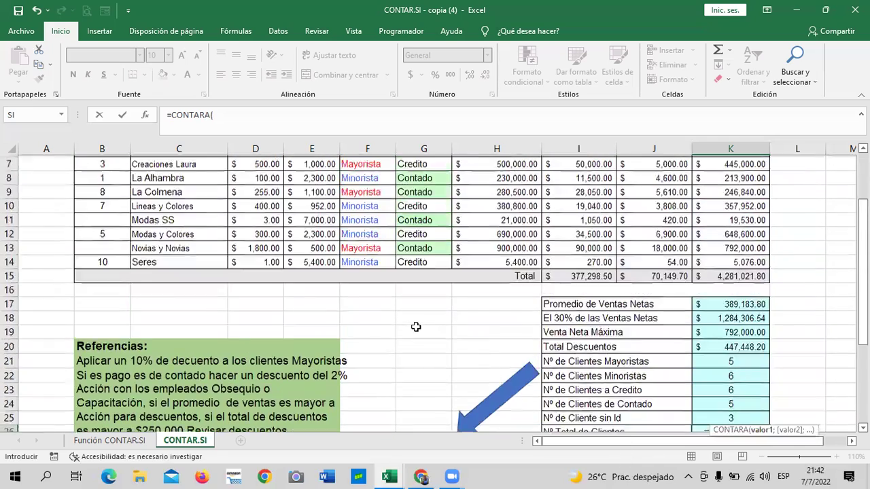
scroll(416, 327, up, 2)
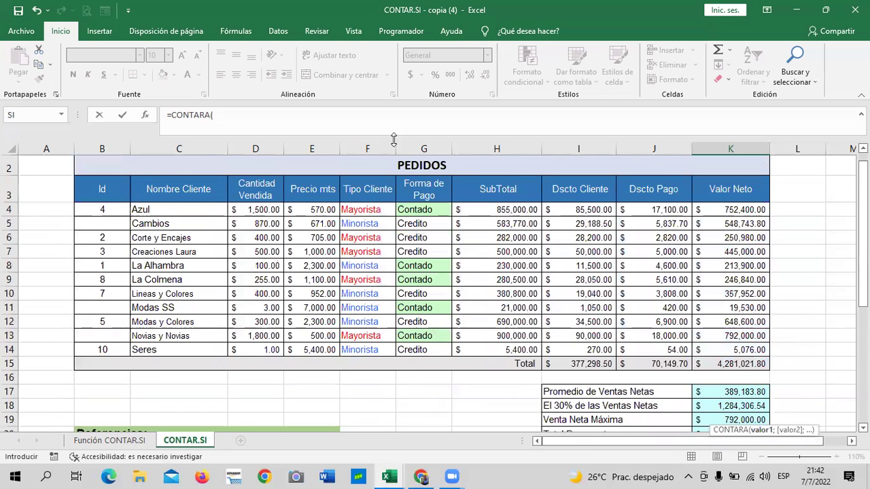
drag(193, 205, 207, 346)
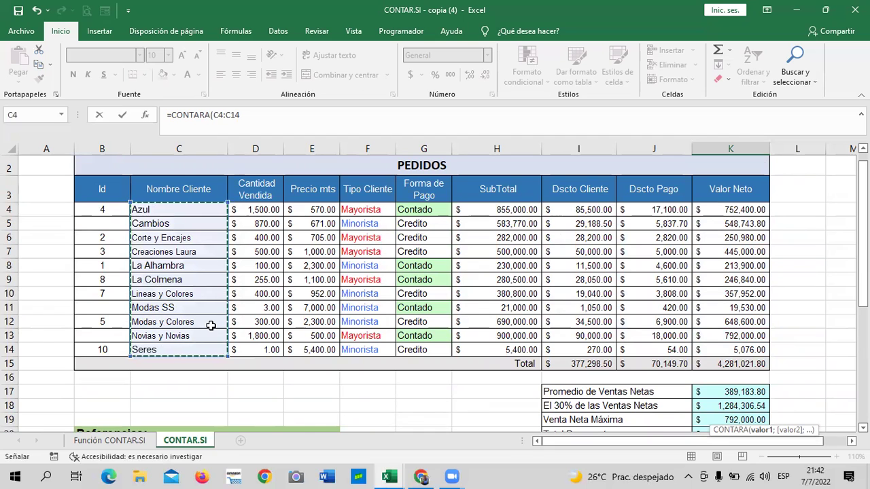
click(287, 121)
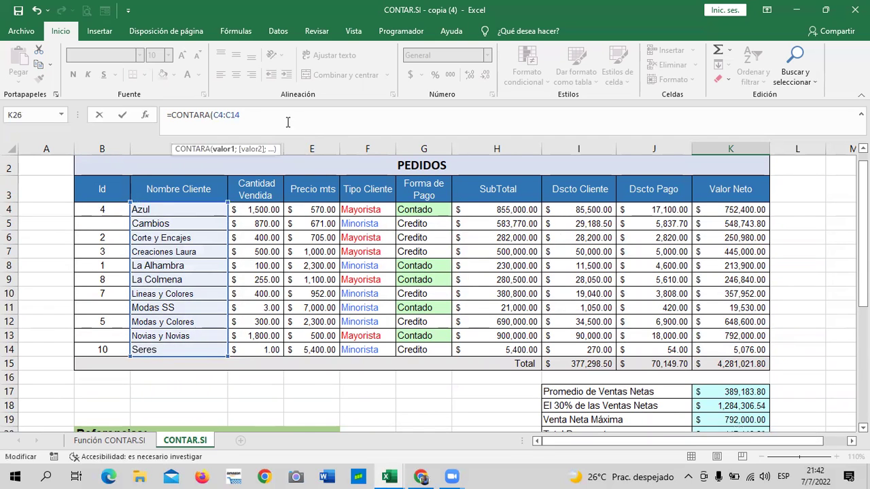
text())
key(Return)
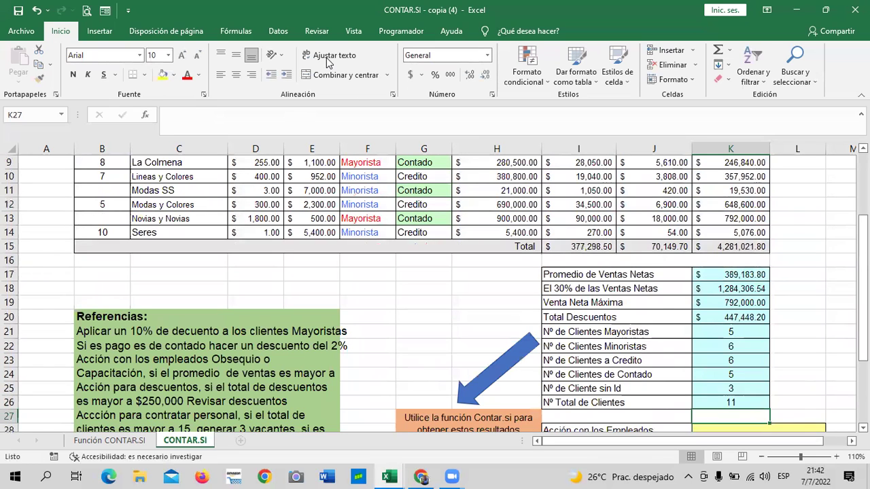
Merge and centre the employee-action note across B23:F24
scroll(667, 305, down, 1)
scroll(670, 302, down, 2)
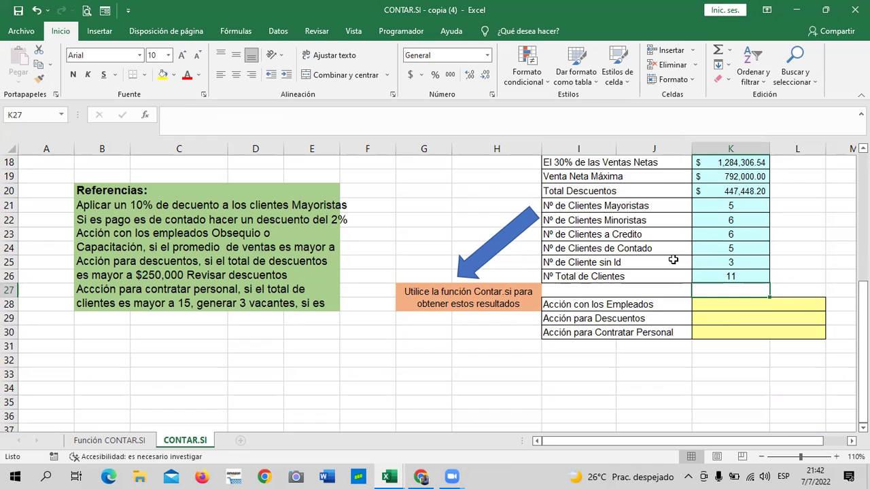
scroll(673, 259, up, 1)
click(108, 289)
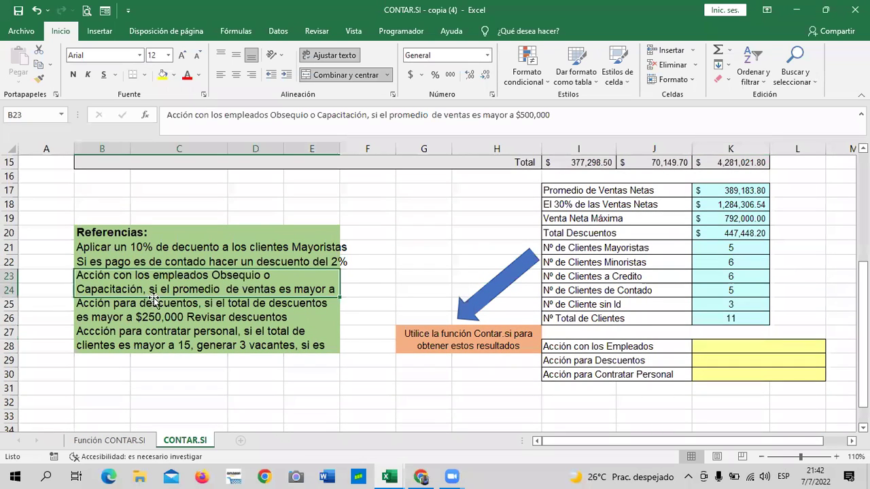
click(354, 290)
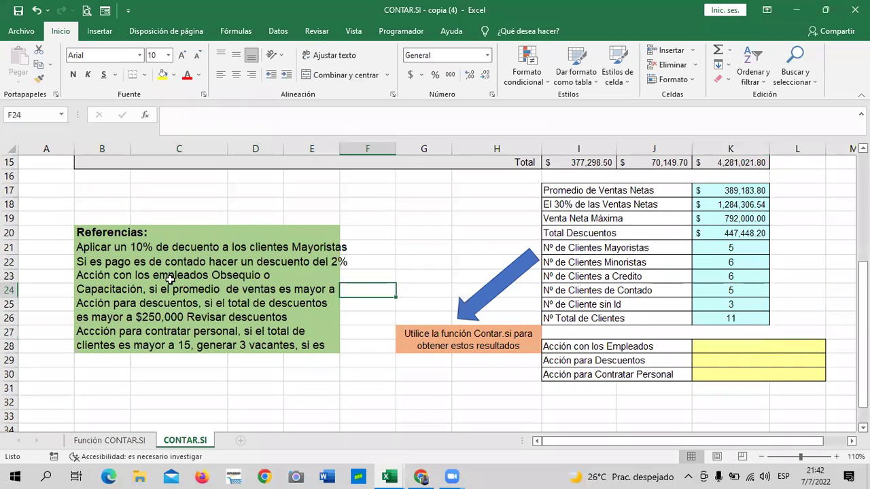
click(92, 286)
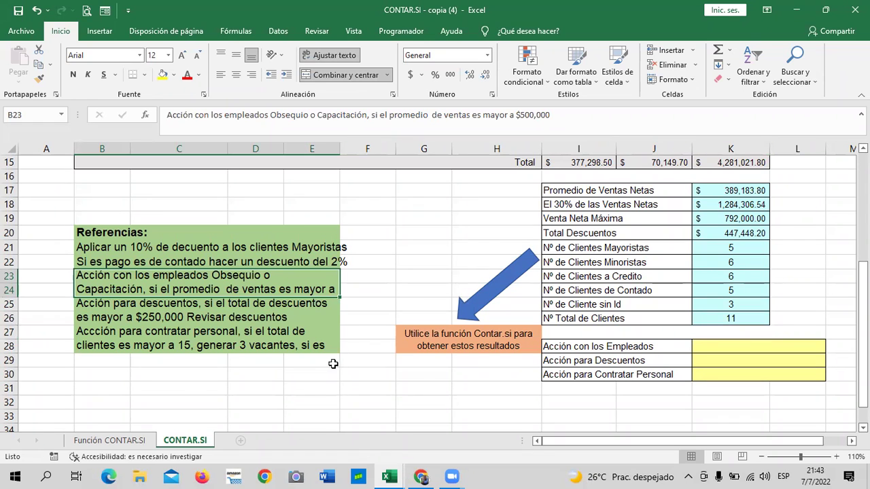
click(352, 319)
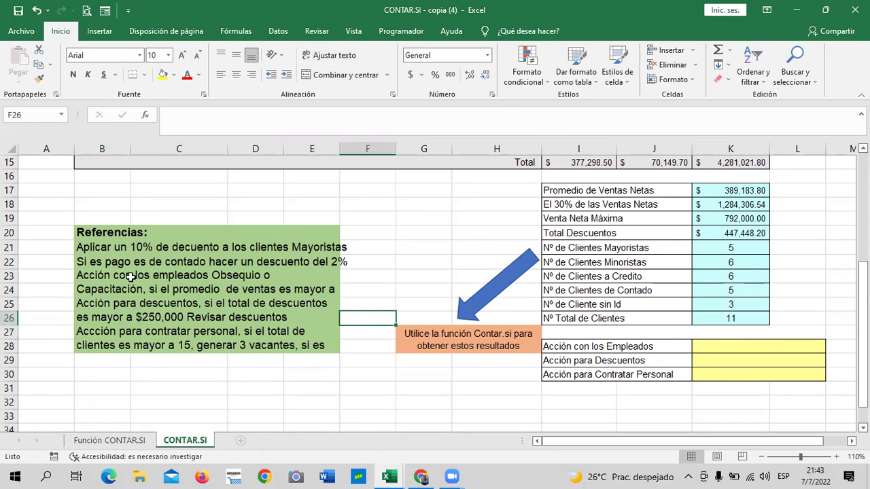
drag(101, 285, 344, 293)
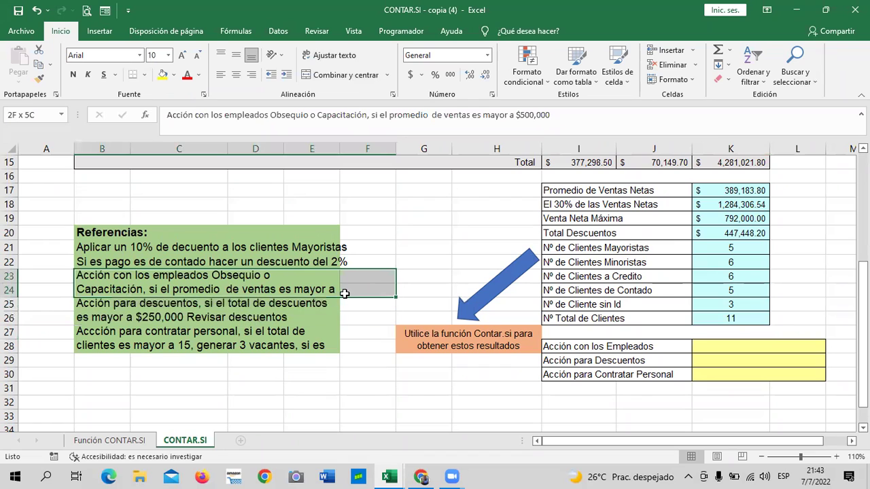
click(346, 74)
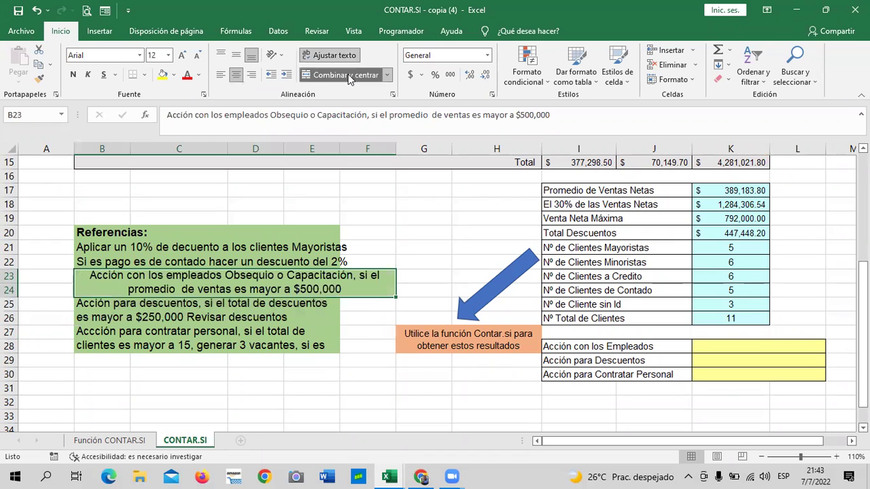
click(346, 375)
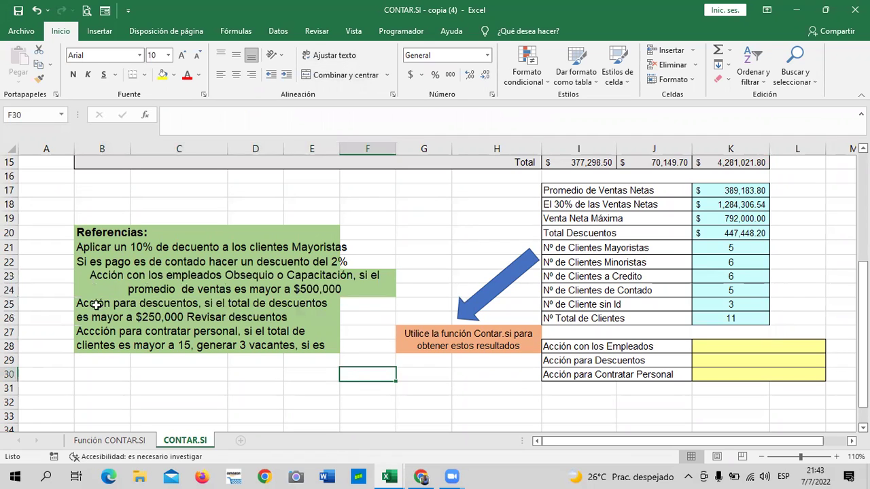
Merge and centre the discounts note across B25:F26
click(189, 318)
drag(189, 318, 353, 317)
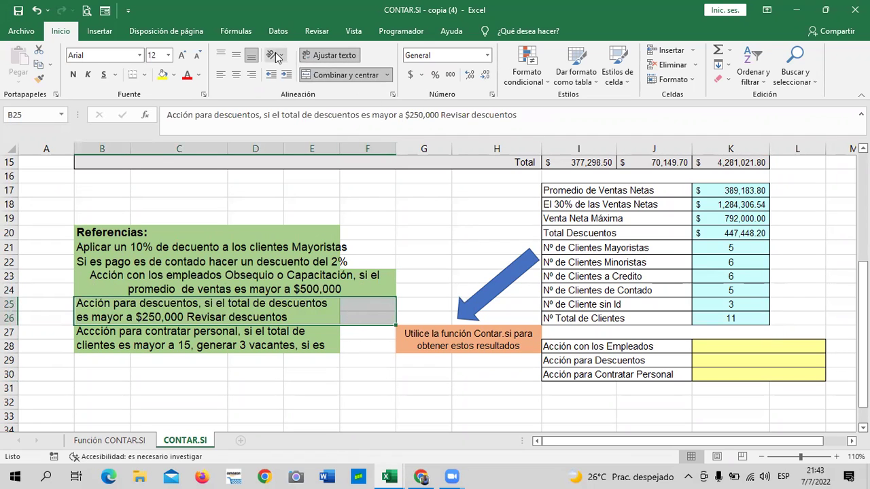
click(350, 77)
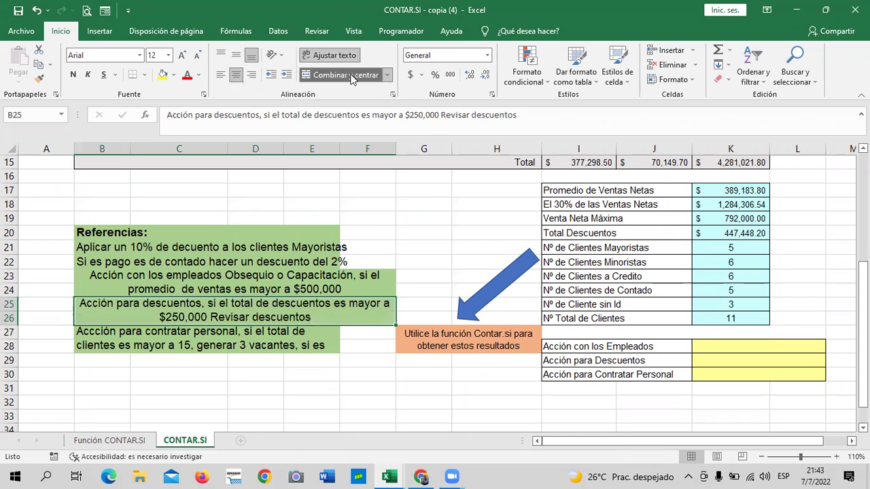
click(354, 386)
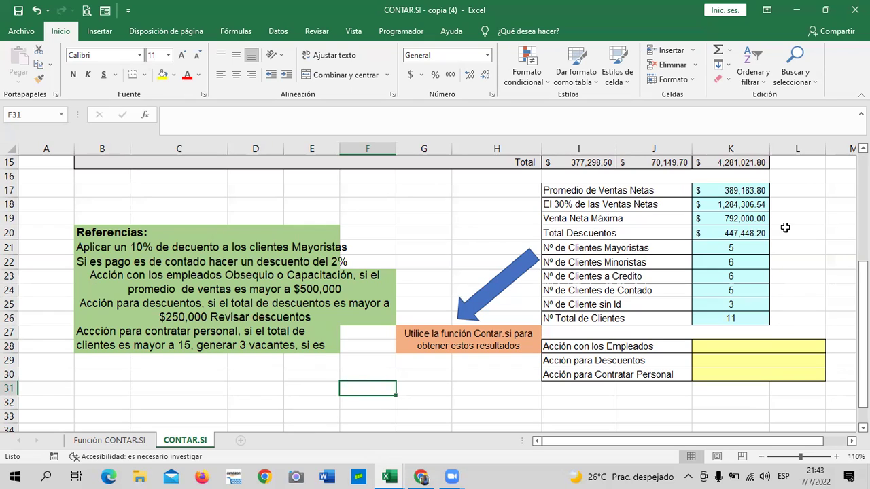
click(713, 189)
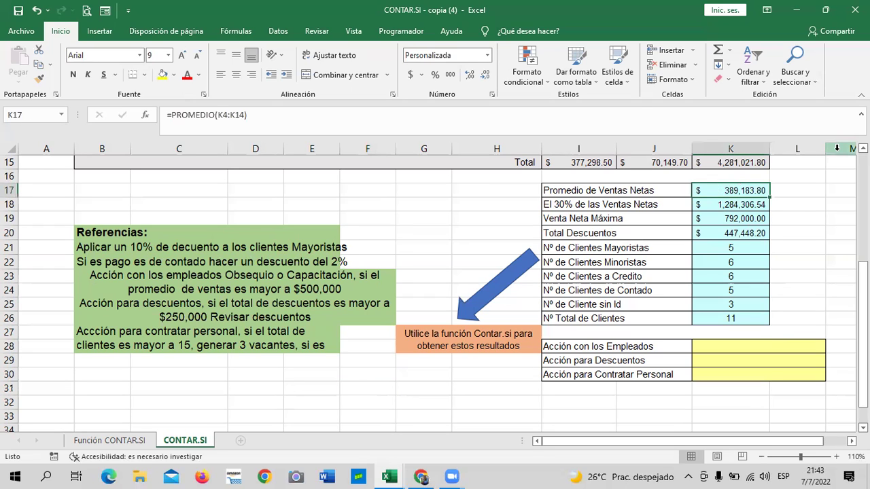
click(304, 285)
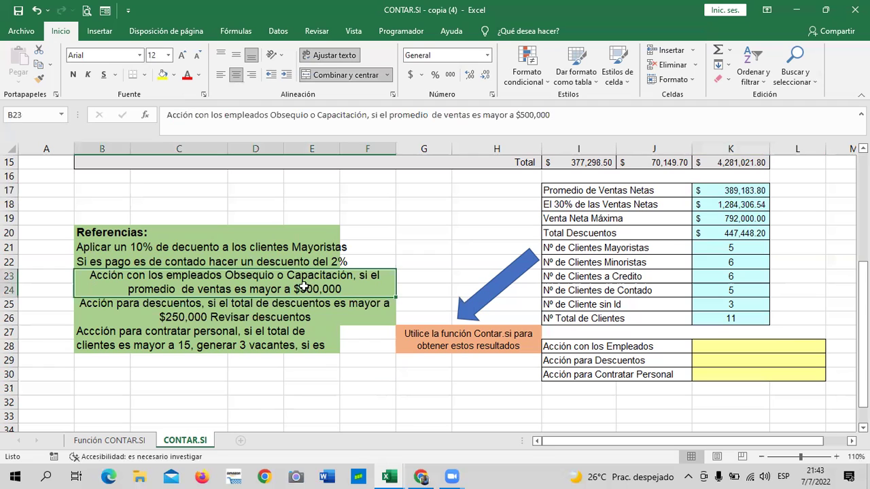
Enter an SI formula in K28 testing K17 against 500000, returning "Obsequio" or "Capacitación"
click(724, 191)
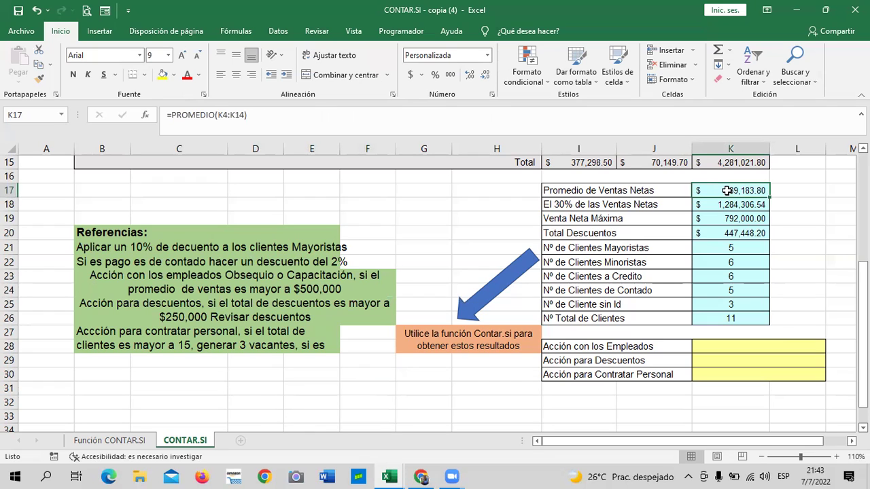
click(761, 348)
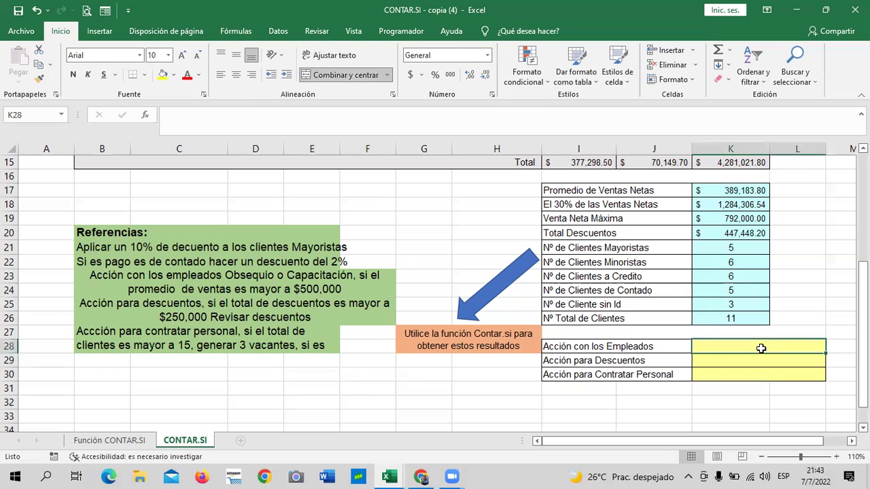
text(=si)
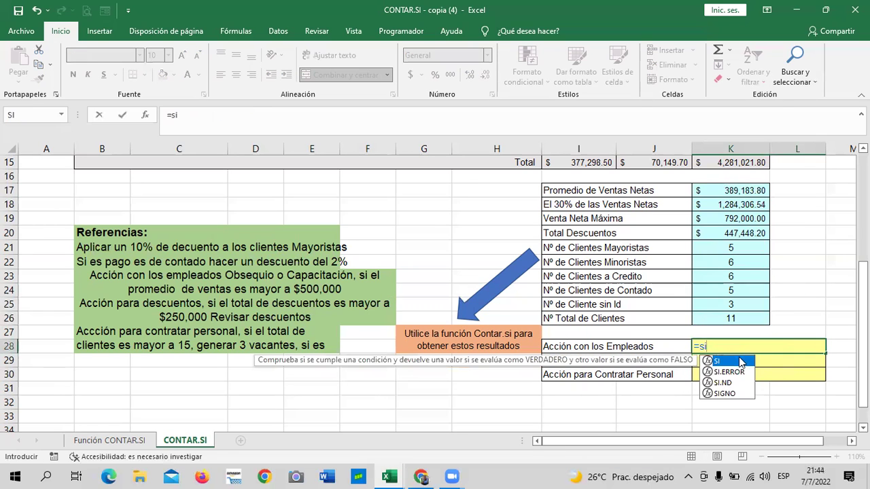
double_click(730, 364)
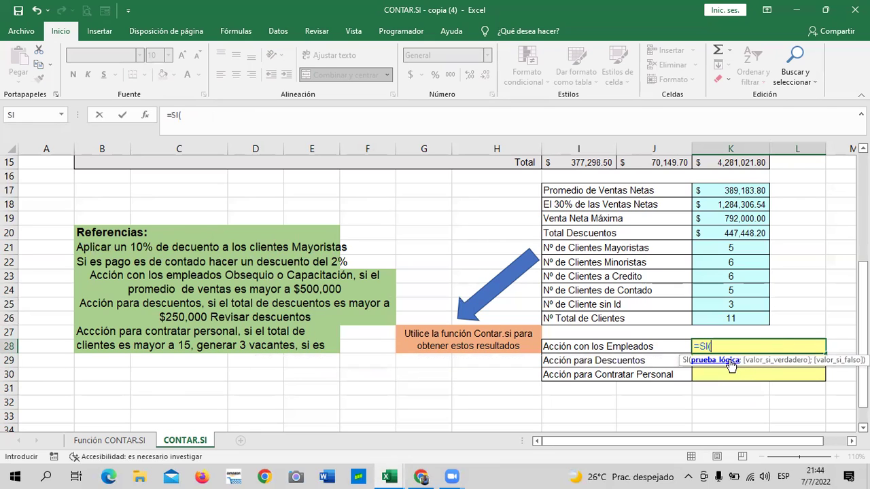
click(729, 193)
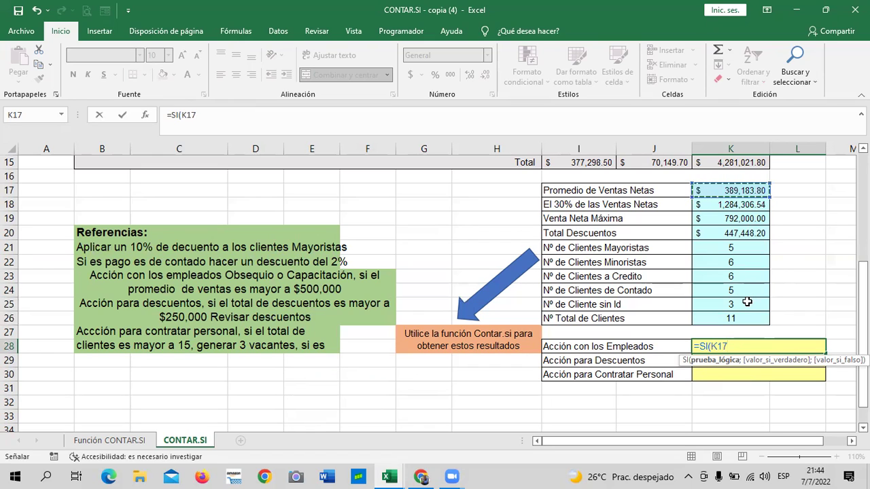
text(<)
text(=)
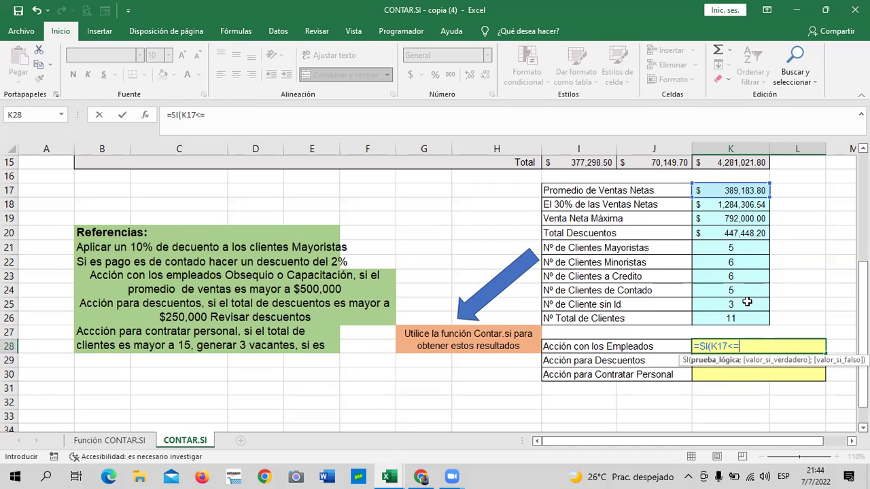
text(5)
text(00000;)
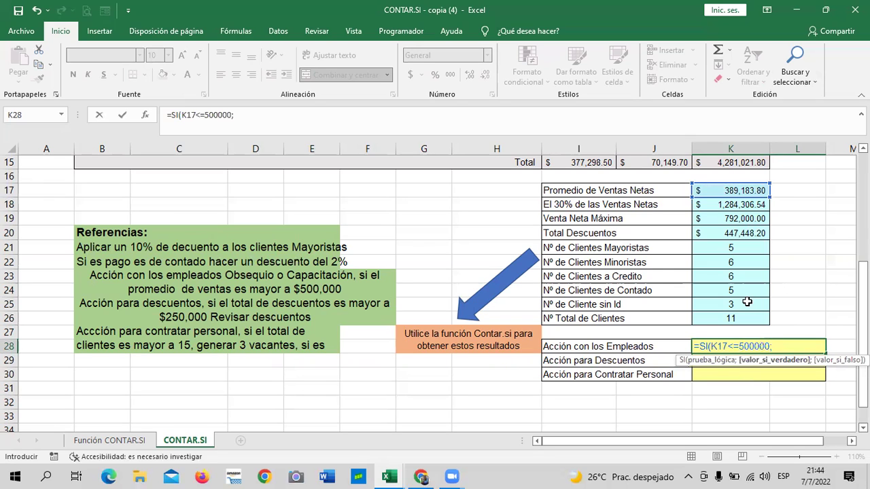
text(")
text(Obsequio)
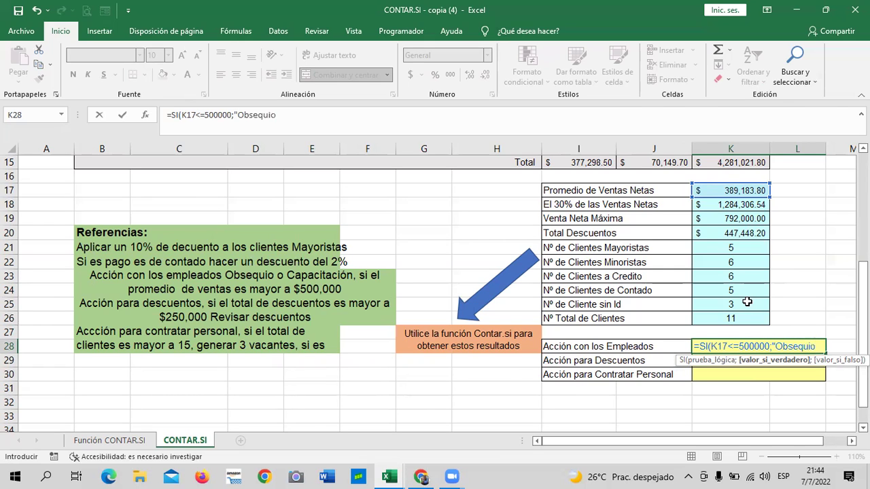
text(;)
click(816, 346)
text(";)
click(339, 120)
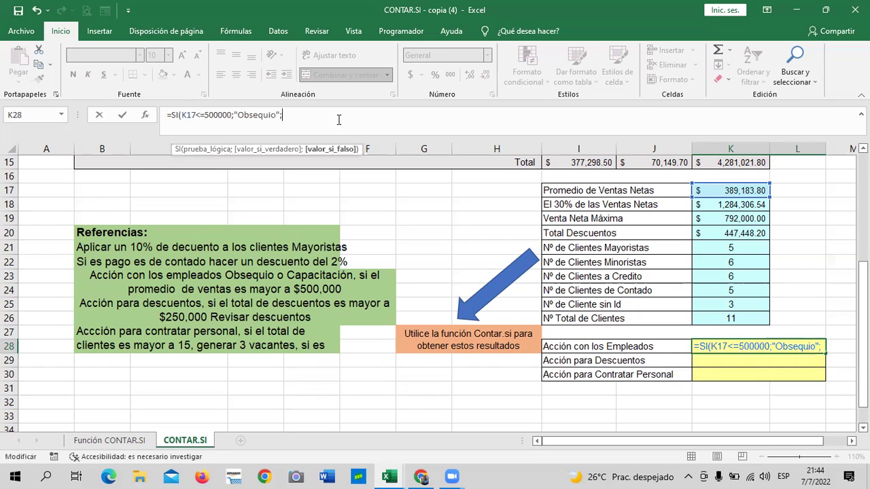
text(")
text(CAp)
key(BackSpace)
key(BackSpace)
text(apac)
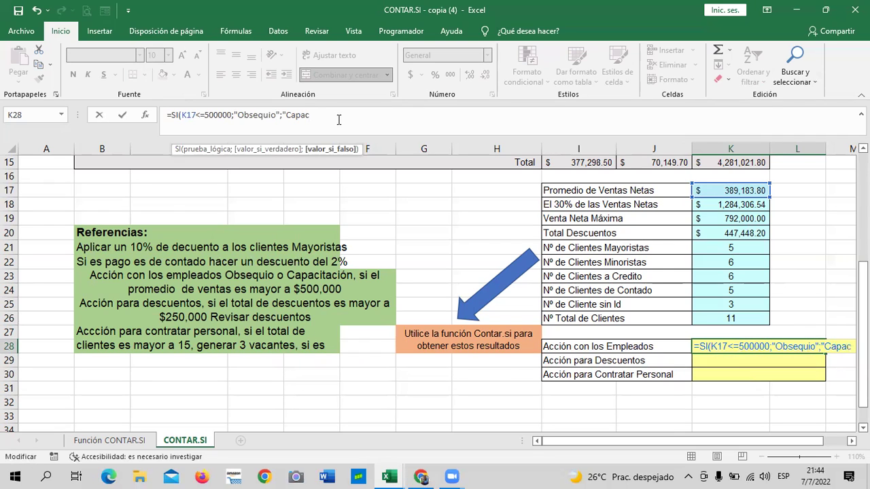
text(itación")
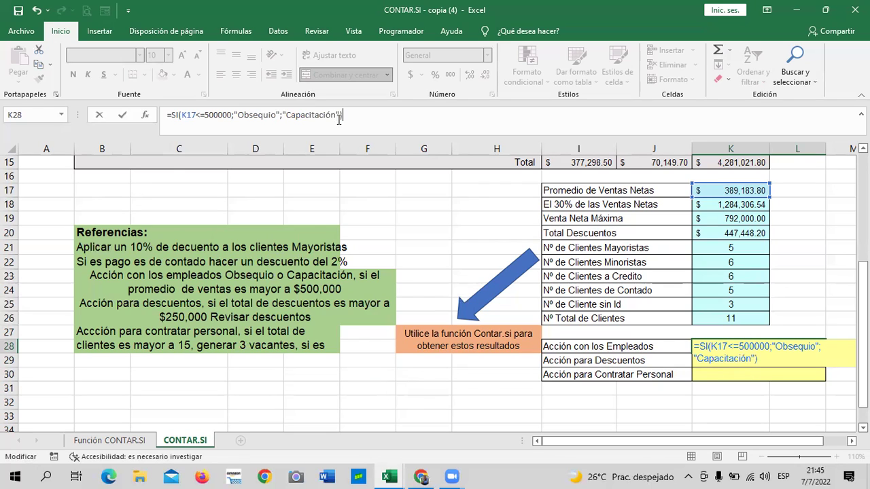
key(Return)
Correct the comparison to K17>=500000 so K28 shows Capacitación
click(779, 348)
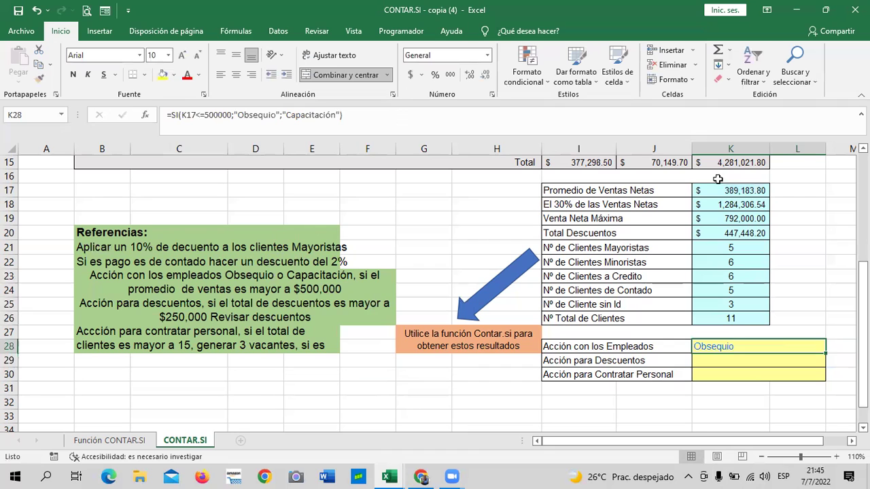
click(196, 117)
key(Delete)
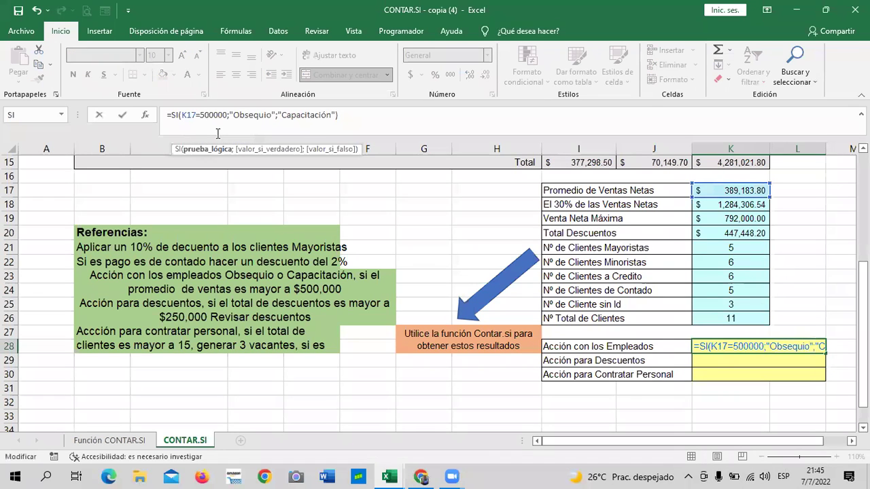
text(>)
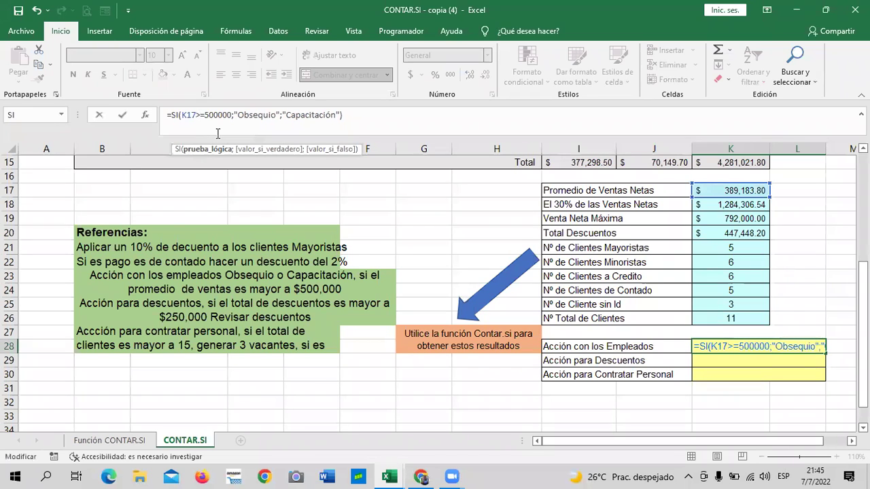
key(Return)
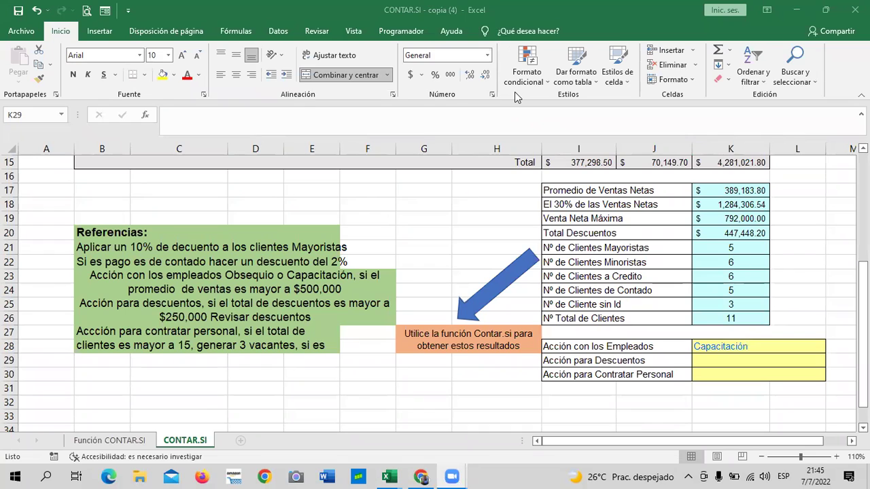
click(704, 350)
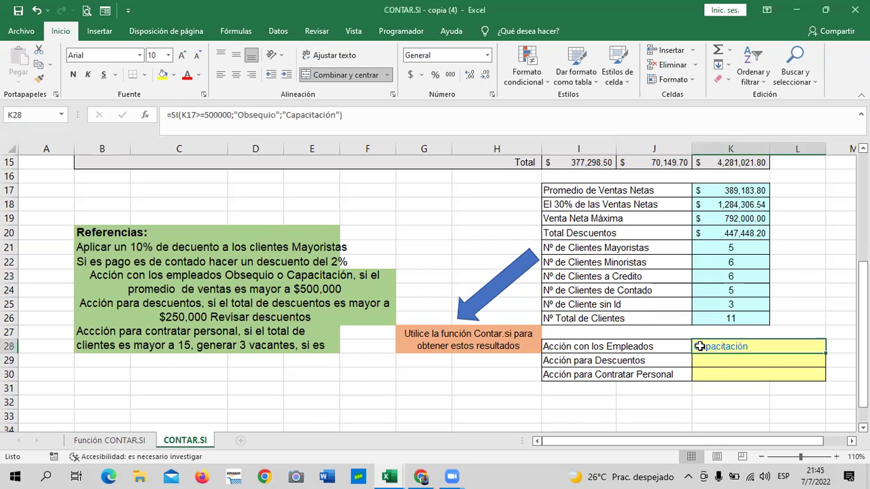
click(718, 190)
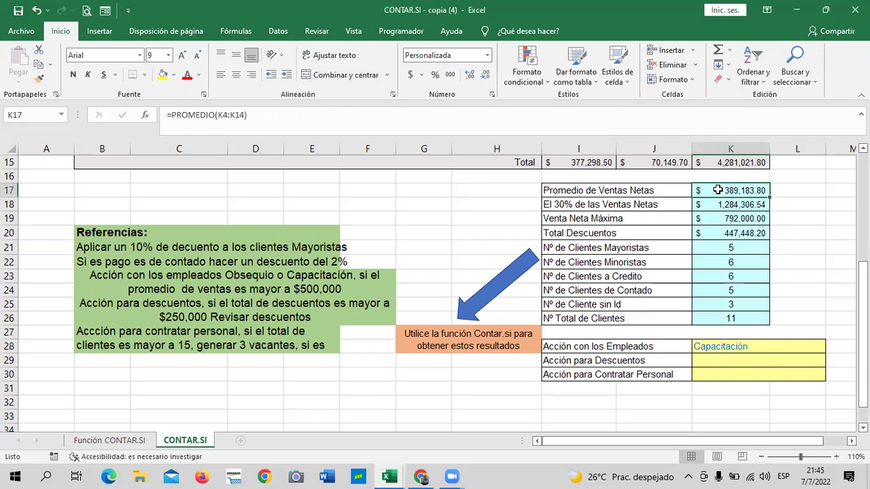
click(316, 288)
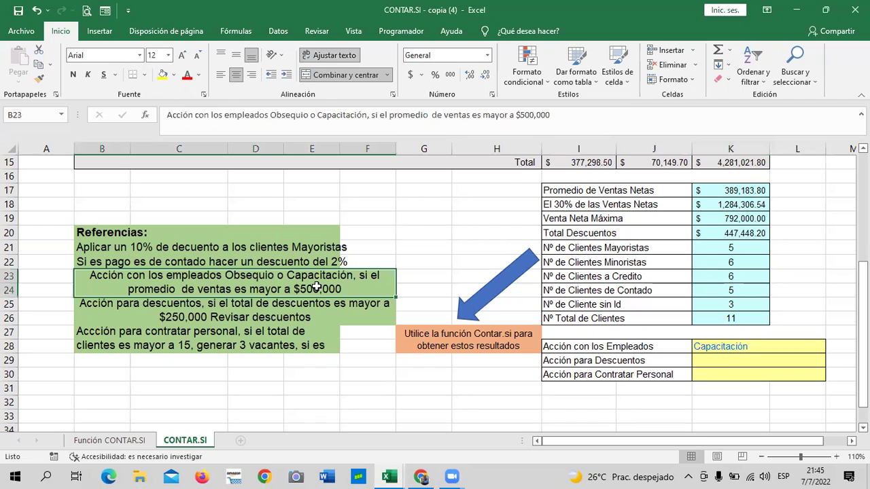
click(718, 362)
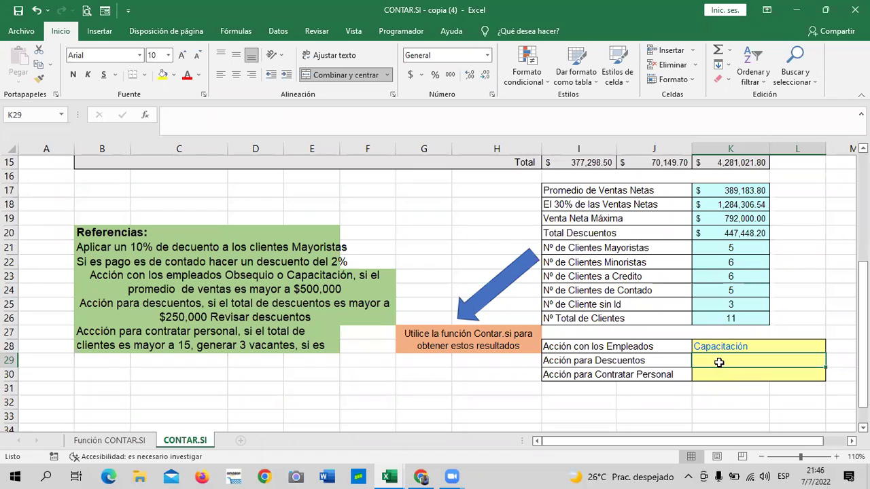
click(712, 233)
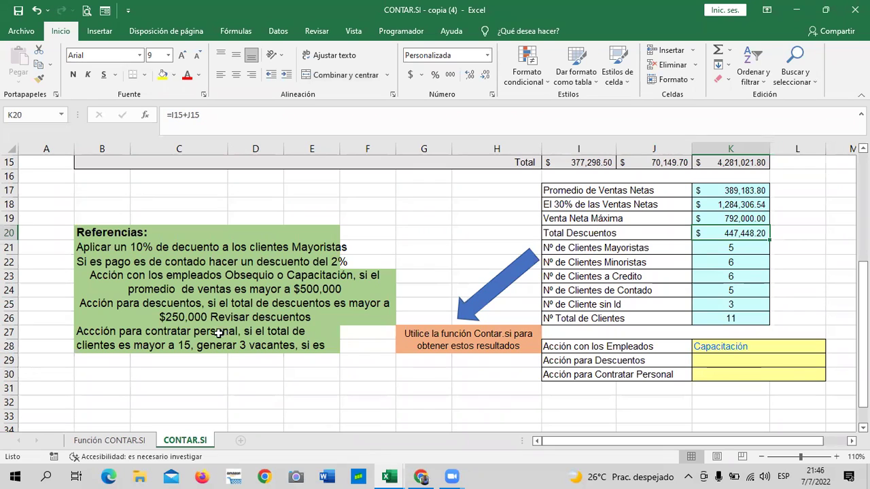
Enter =SI(K20>250000;"Revisar descuentos") in K29
click(714, 359)
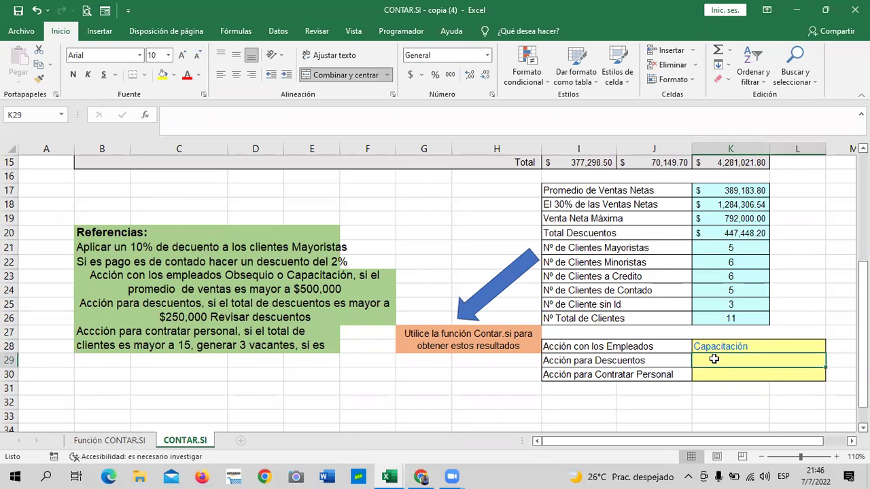
text(=si)
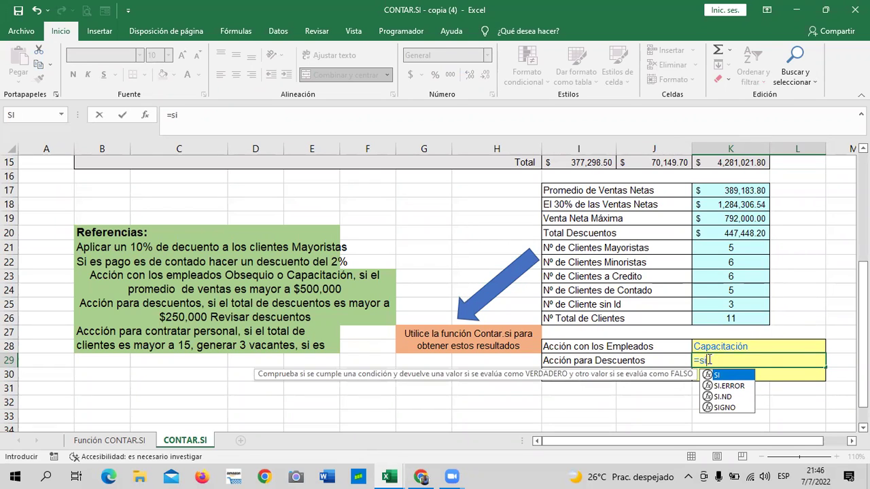
double_click(739, 374)
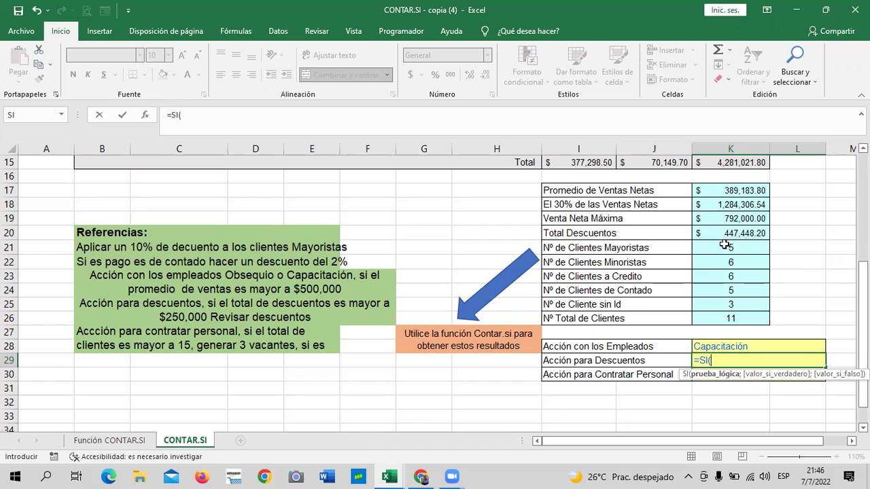
click(724, 231)
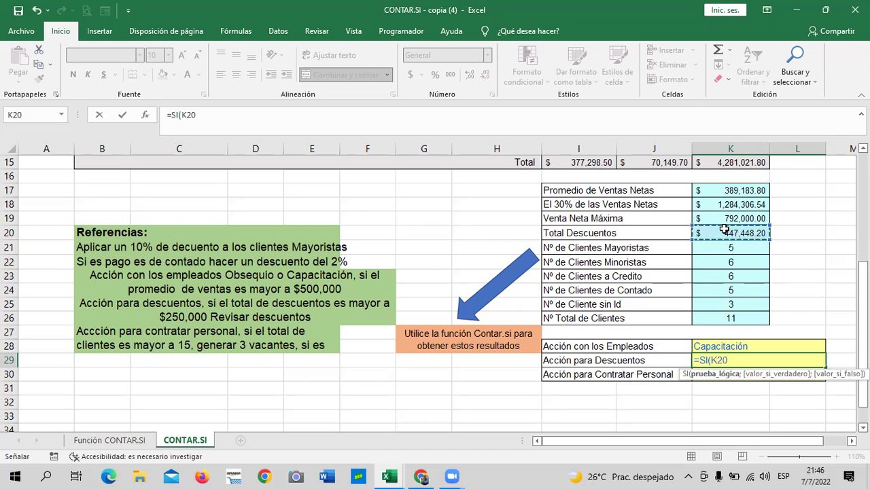
text(>)
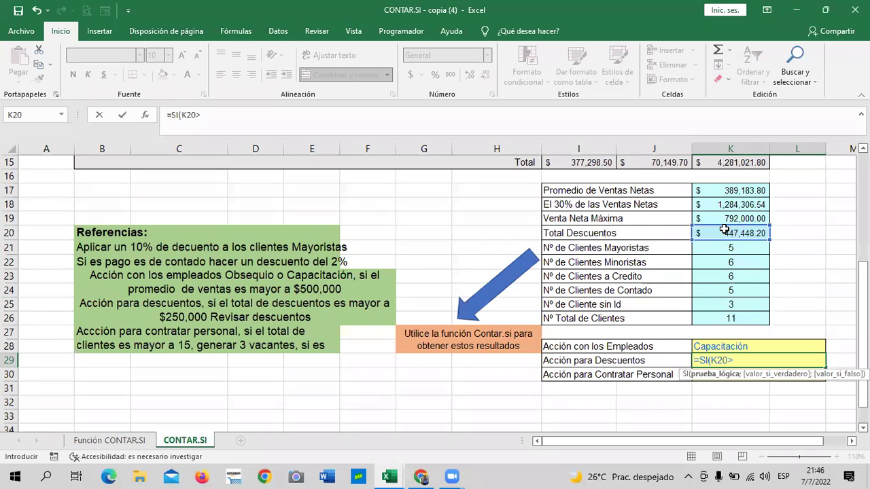
text(25)
text(0)
text(000;)
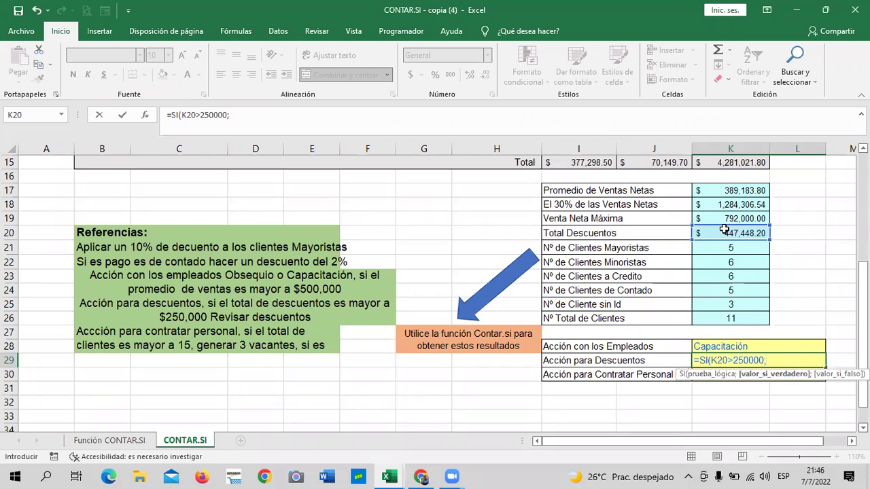
text(")
text(REvisar)
key(BackSpace)
key(BackSpace)
key(BackSpace)
text(evisar descie)
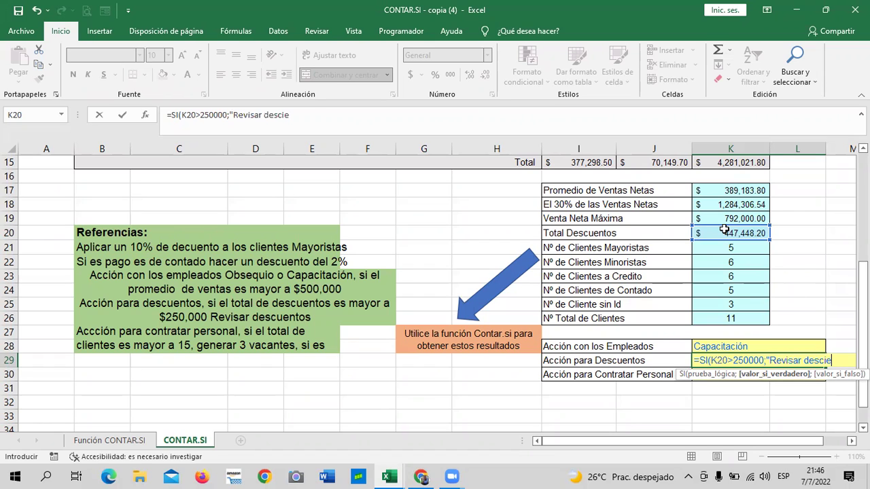
key(BackSpace)
key(BackSpace)
key(BackSpace)
text(cuentos)
text("))
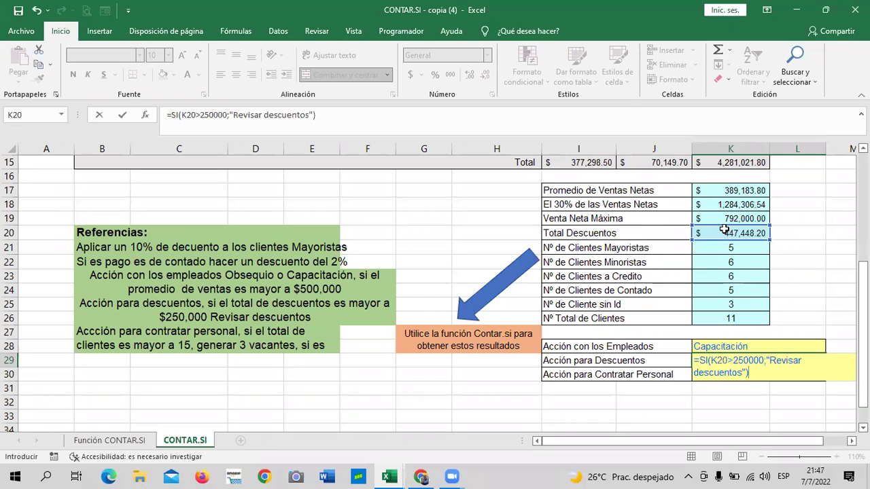
key(Return)
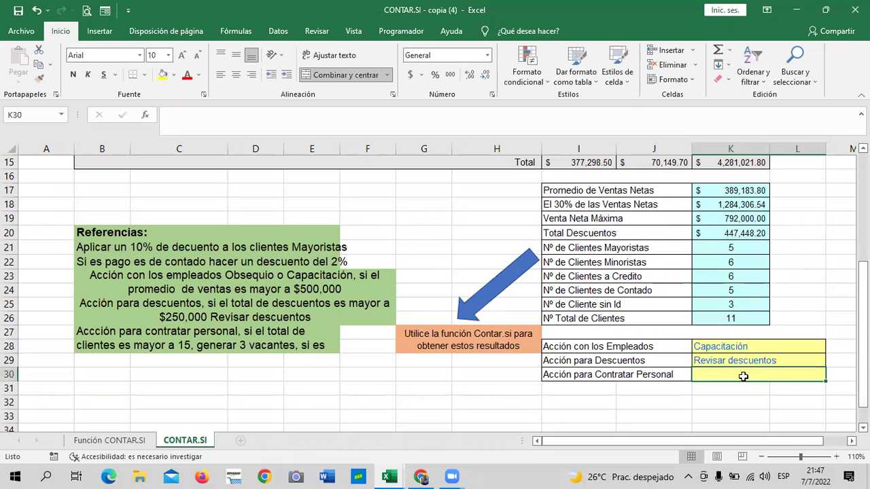
Combine cells B27:F28 with Combinar y centrar so the hiring-rule note reads in full
click(738, 362)
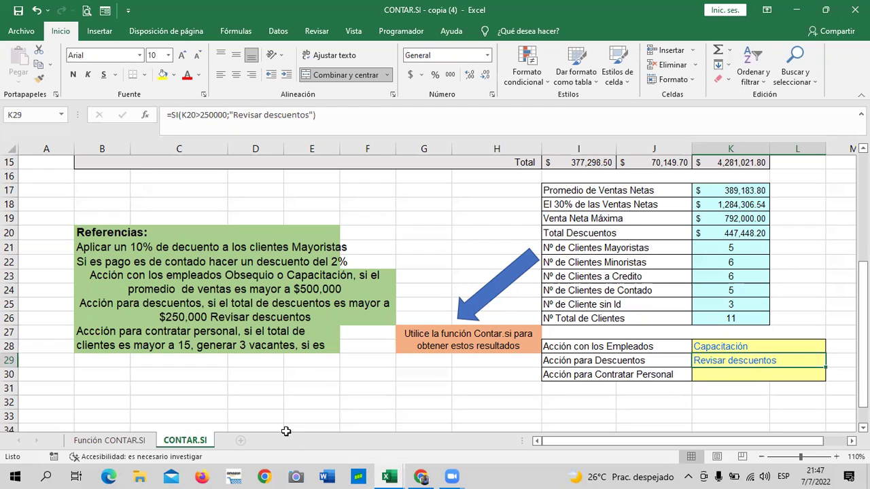
click(261, 389)
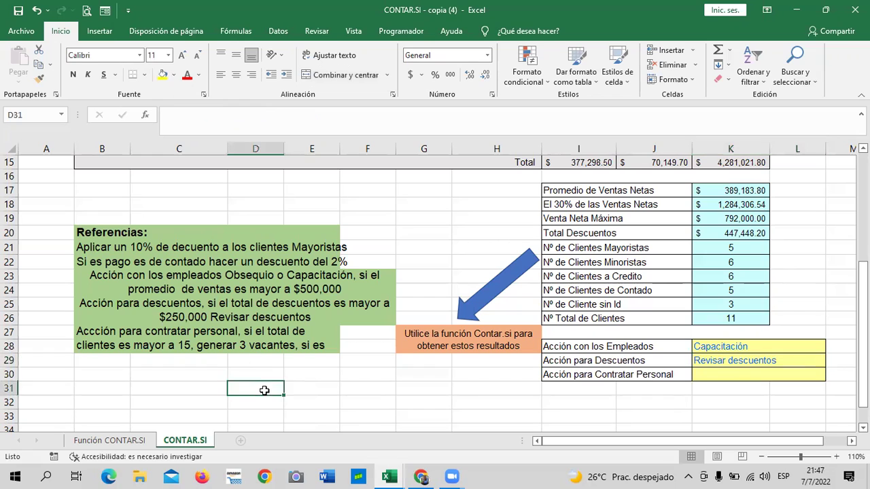
click(198, 341)
drag(249, 344, 360, 343)
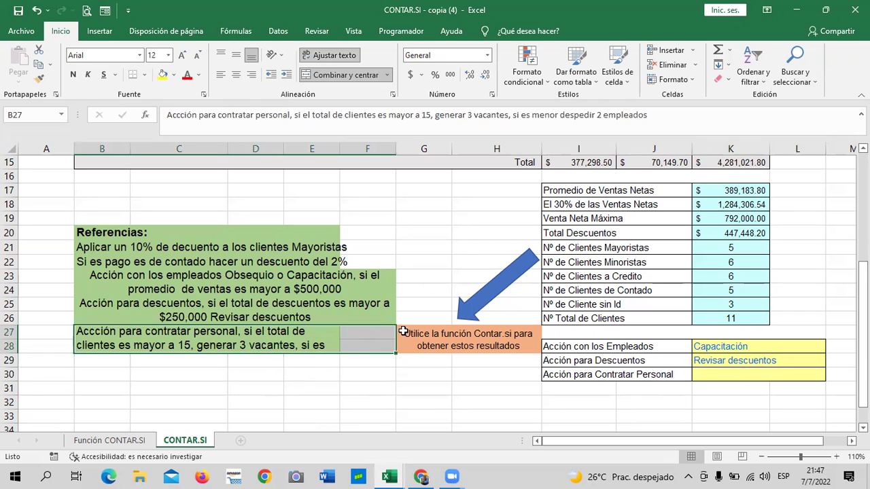
click(347, 76)
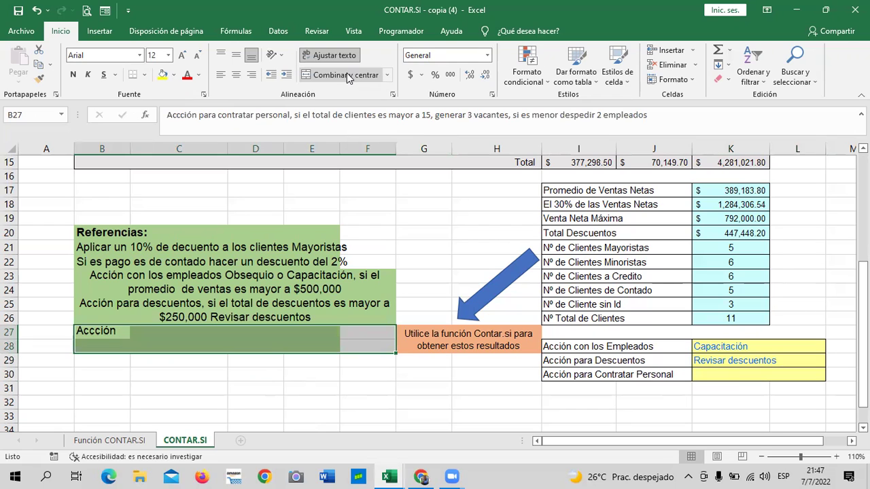
click(347, 76)
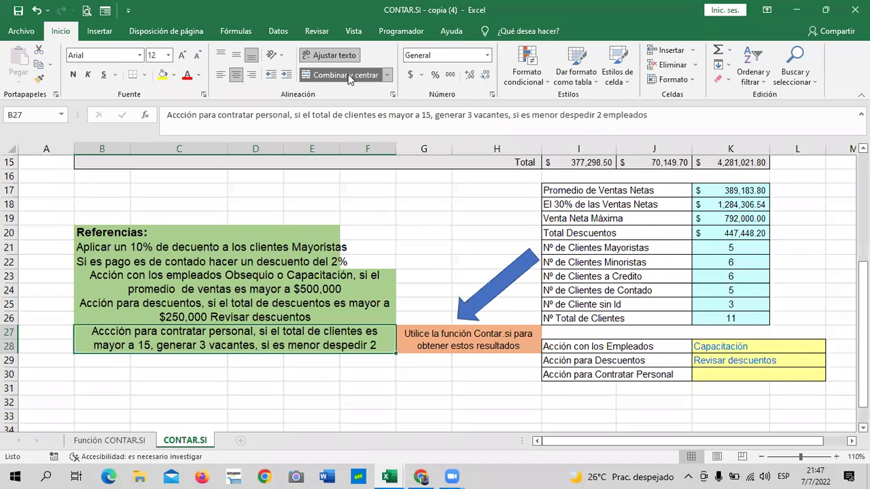
In K30, write an SI formula testing K26>15 that returns 'Generar 3 vacantes' or 'Despedir 2 empleados'
click(714, 375)
text(=si)
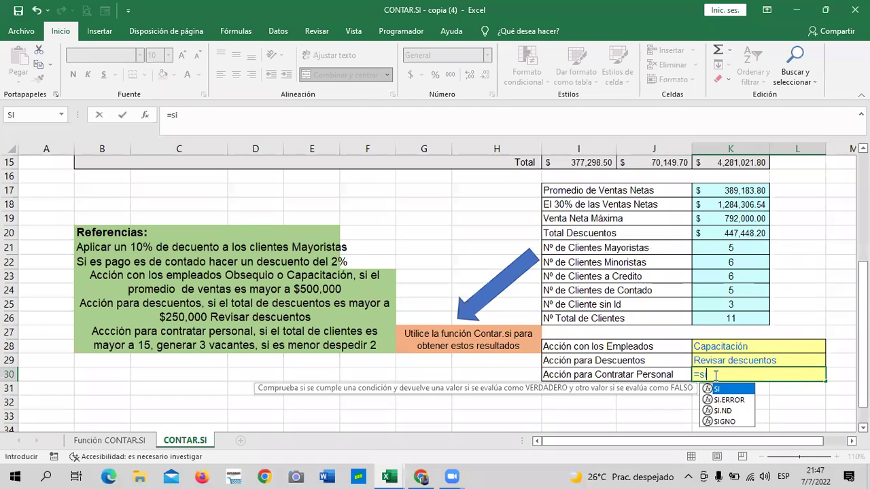
double_click(732, 390)
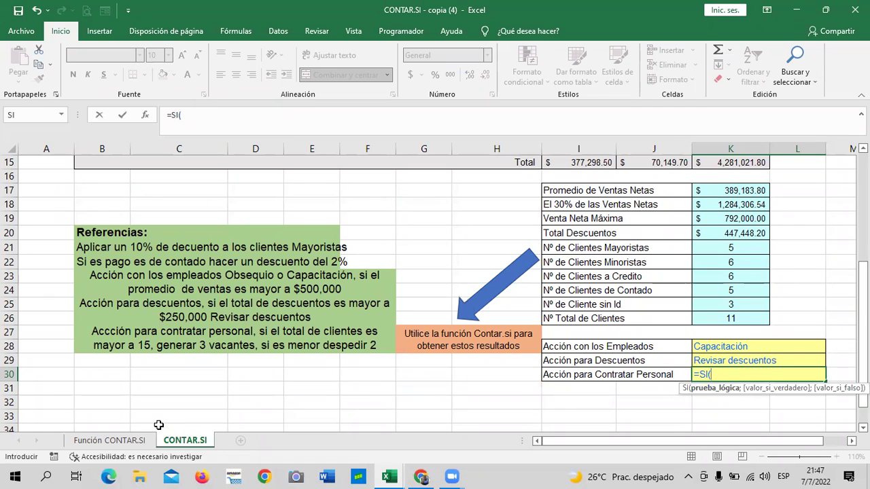
click(700, 318)
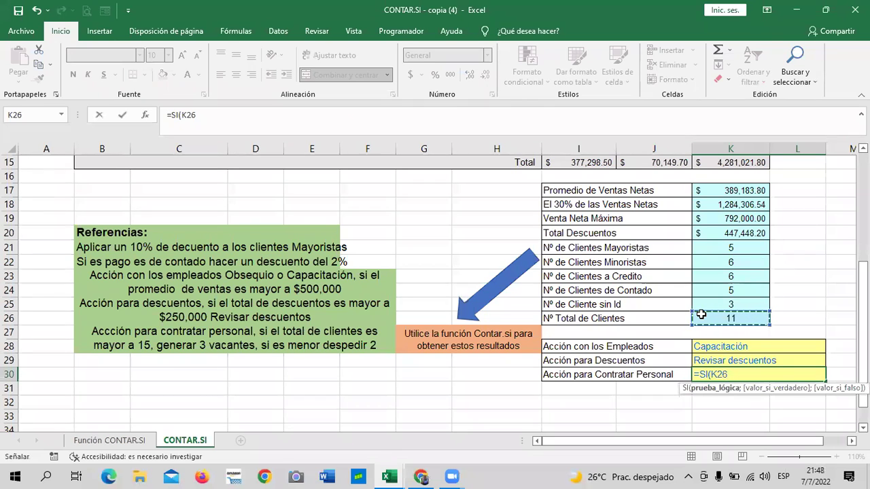
text(>)
text(15)
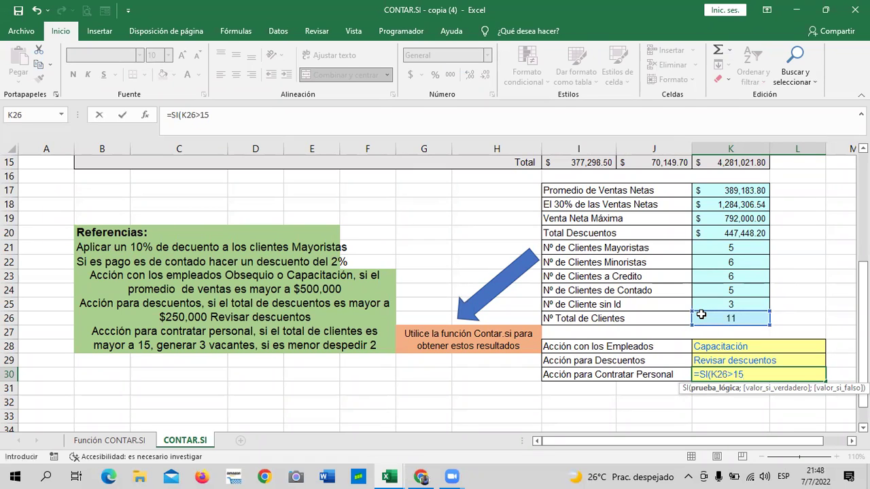
text(;")
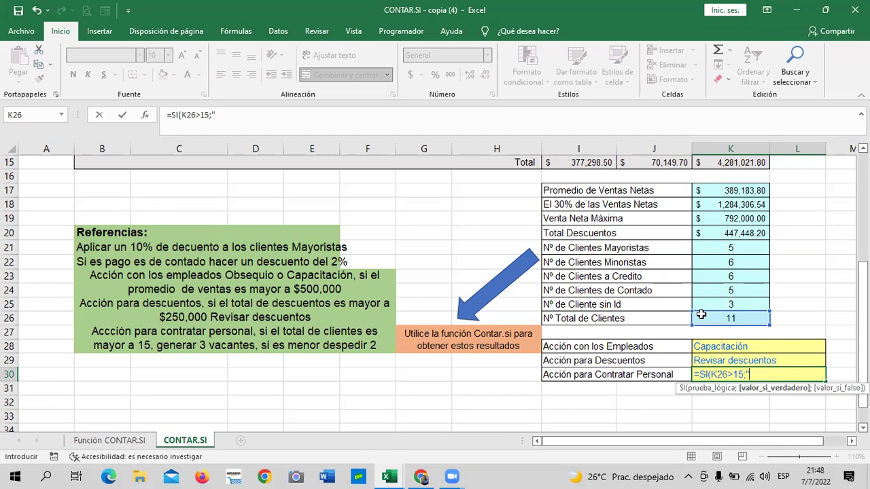
text(Generar )
text(3 vacantes)
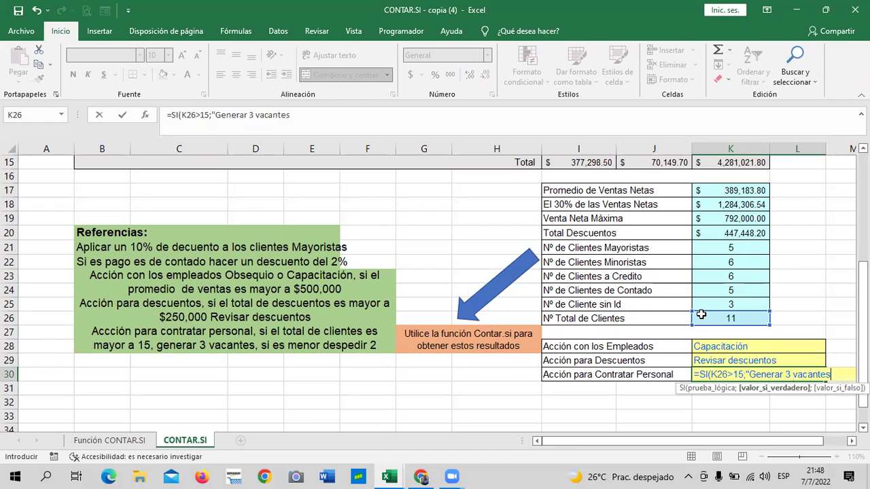
text(;")
text(D)
text(Es)
key(BackSpace)
key(BackSpace)
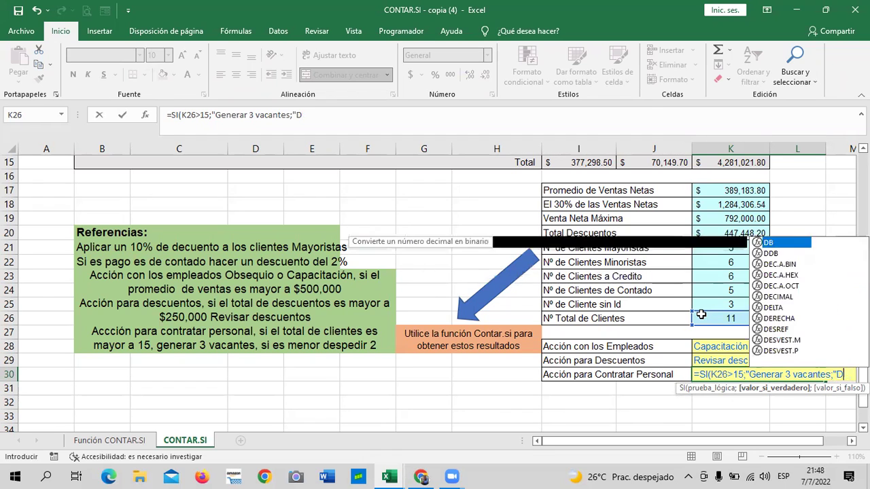
text(espedir )
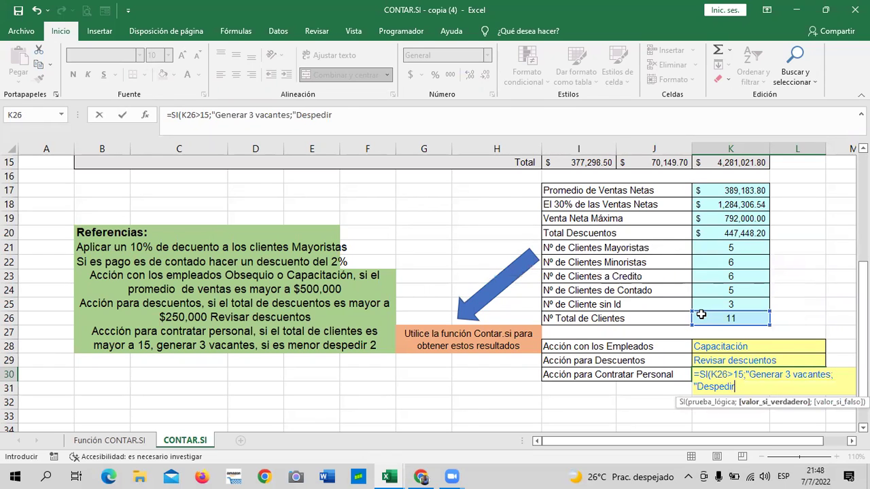
text(2 empleados)
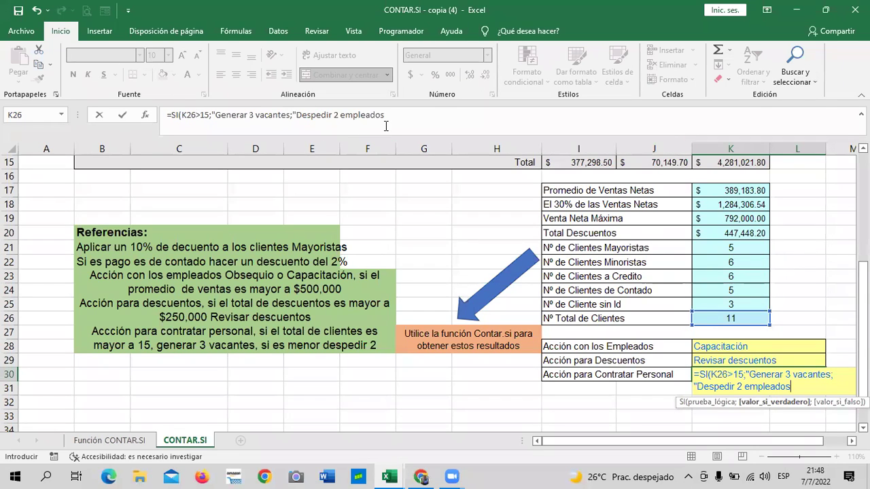
Add the missing quotes and closing parenthesis to the K30 formula, then commit it
click(292, 115)
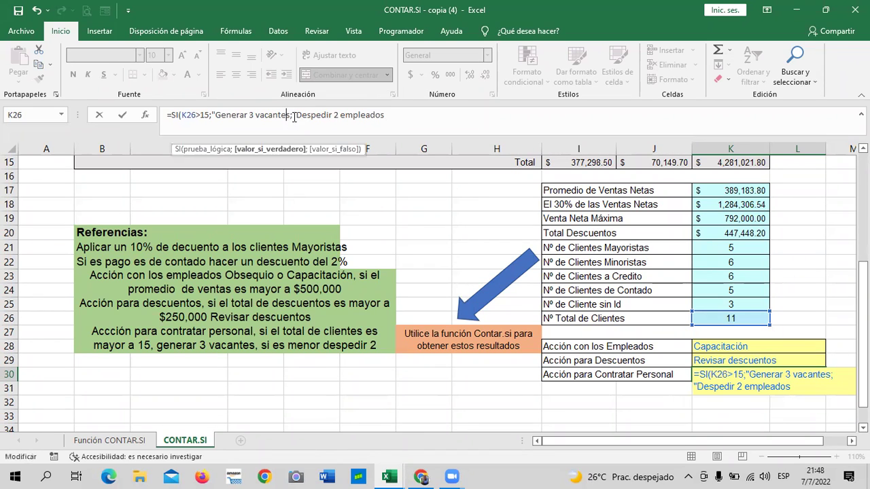
click(294, 116)
text(")
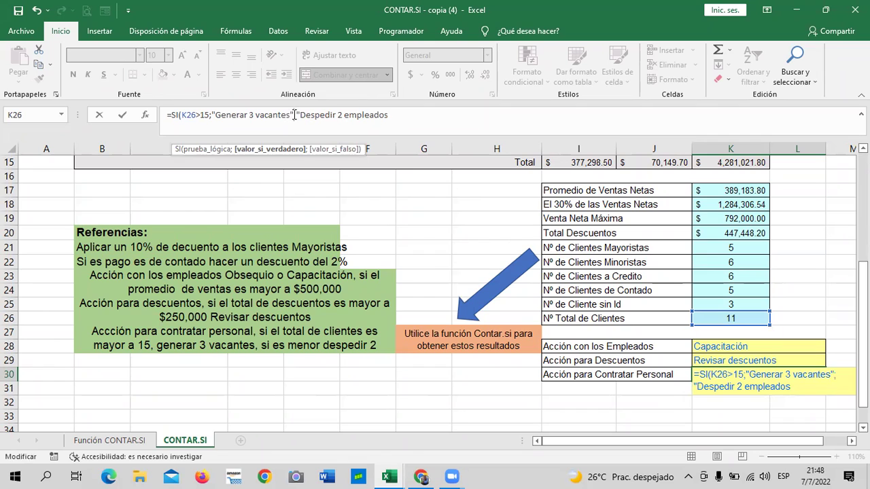
click(394, 115)
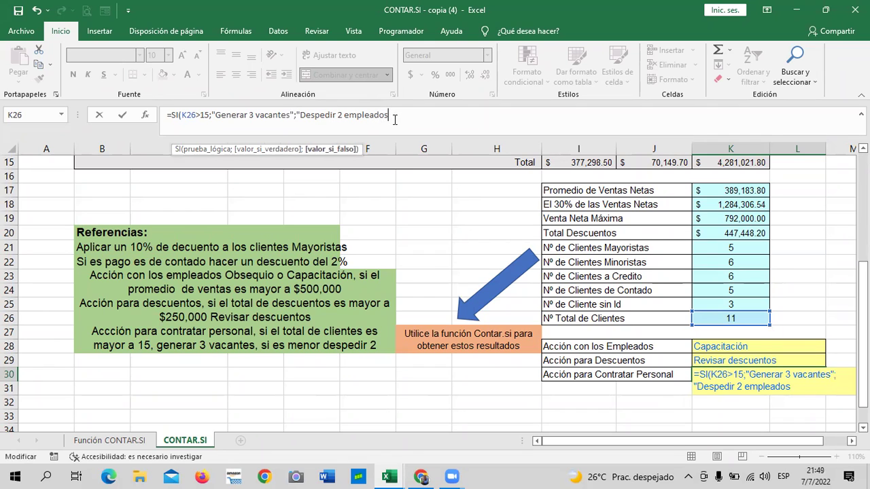
text("))
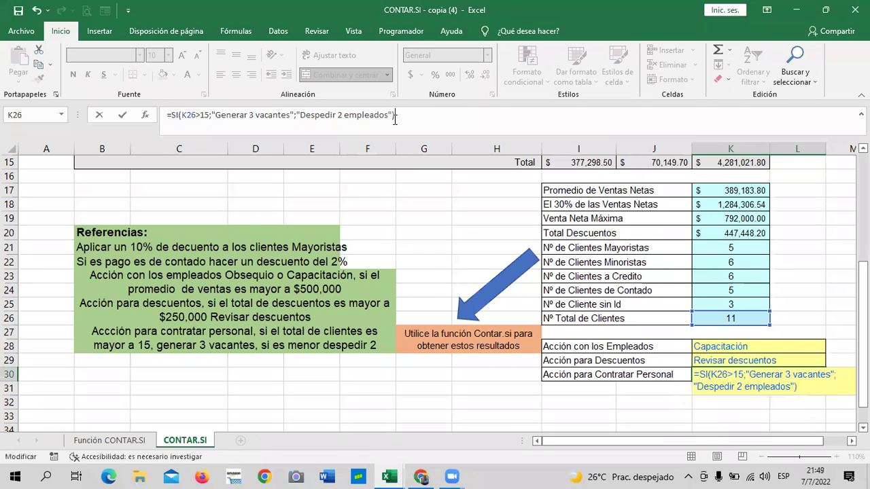
key(Return)
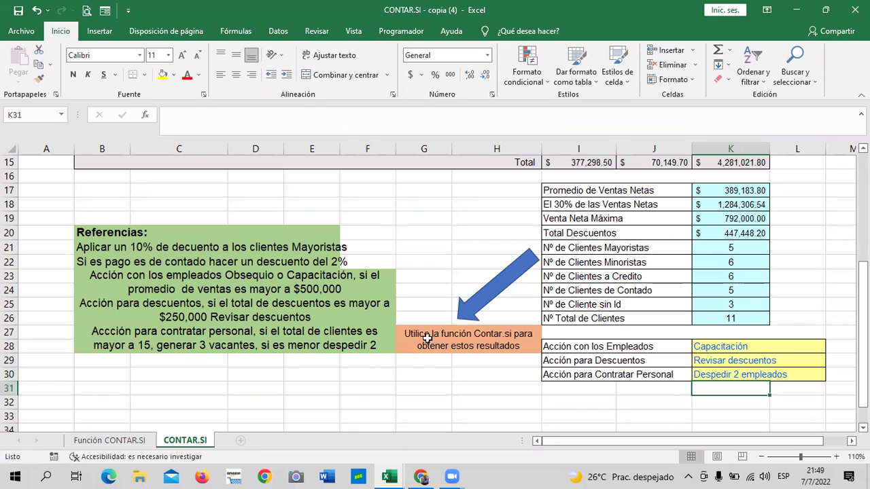
click(710, 318)
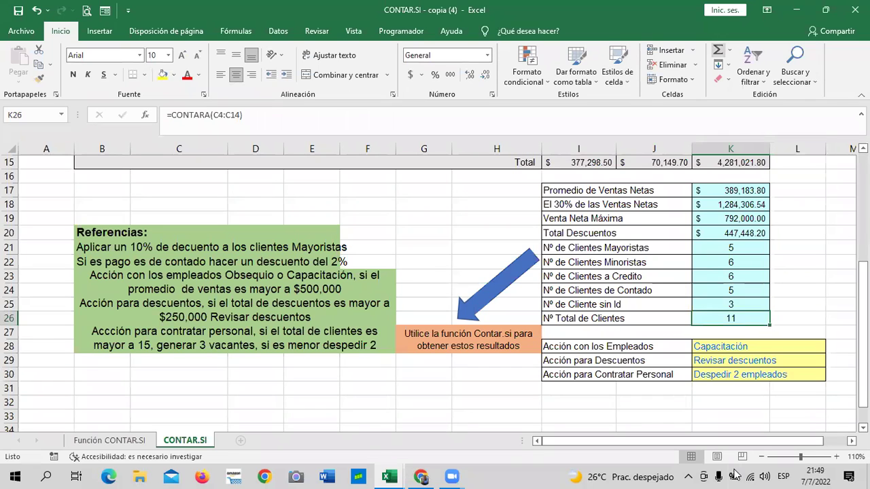
click(741, 375)
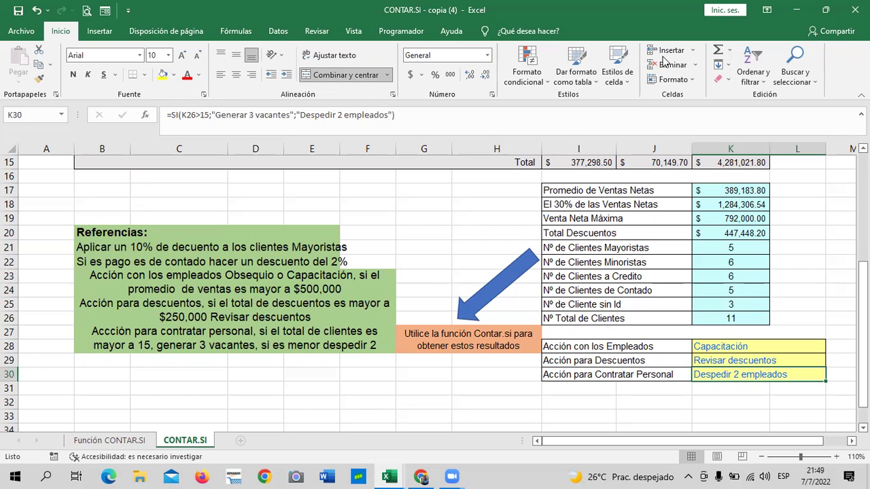
scroll(741, 274, up, 3)
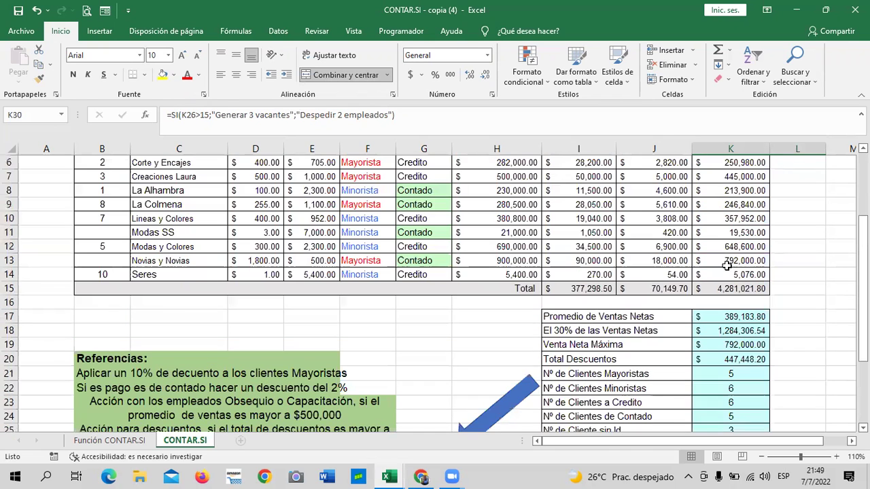
scroll(697, 222, up, 2)
click(714, 218)
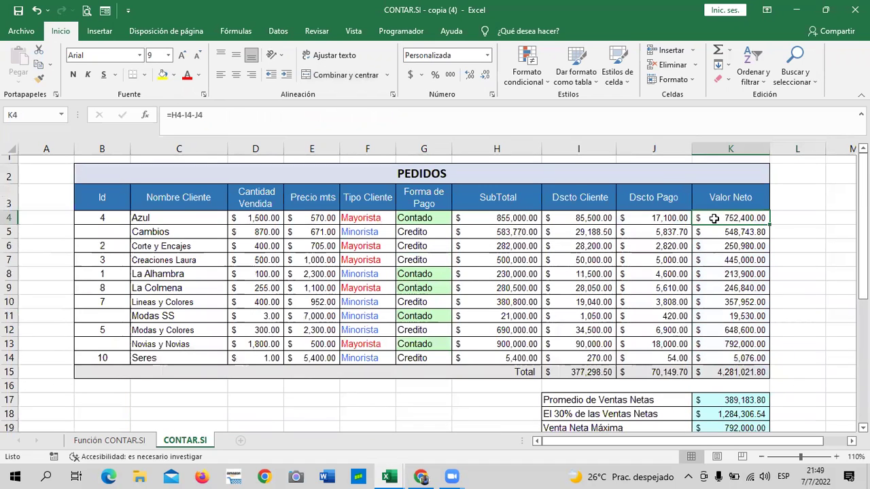
click(649, 219)
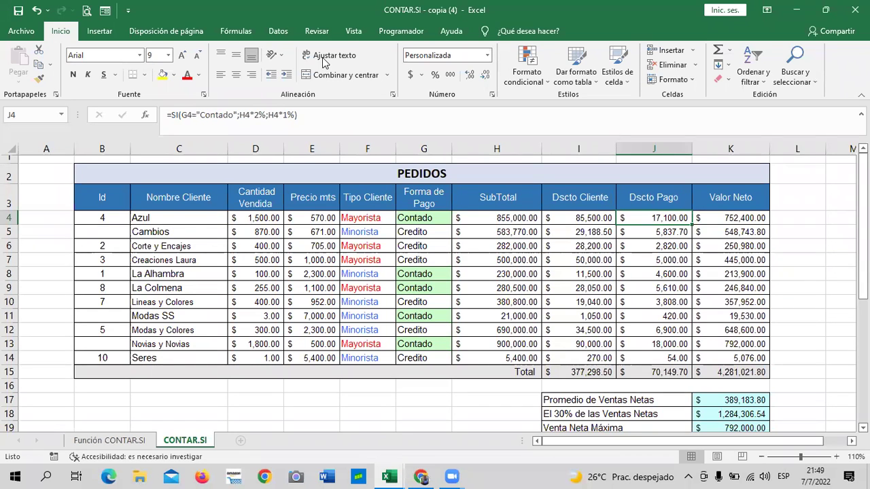
click(669, 303)
scroll(579, 206, down, 4)
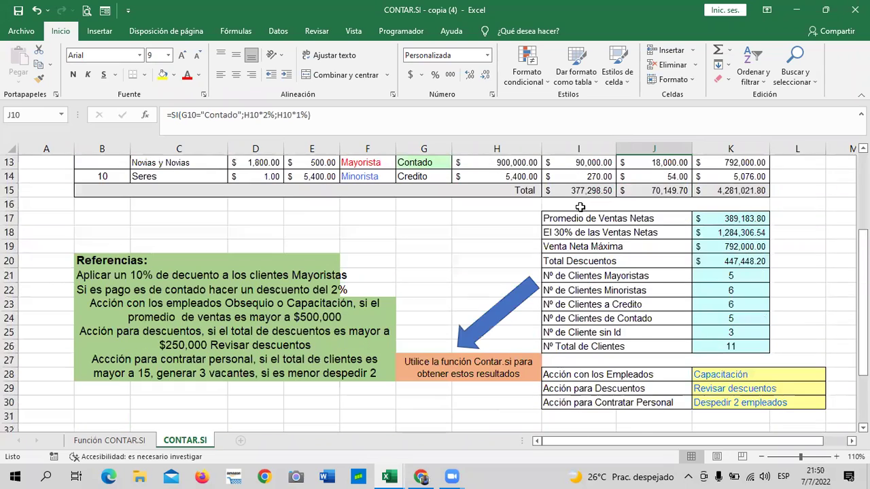
scroll(579, 207, down, 1)
scroll(571, 217, down, 4)
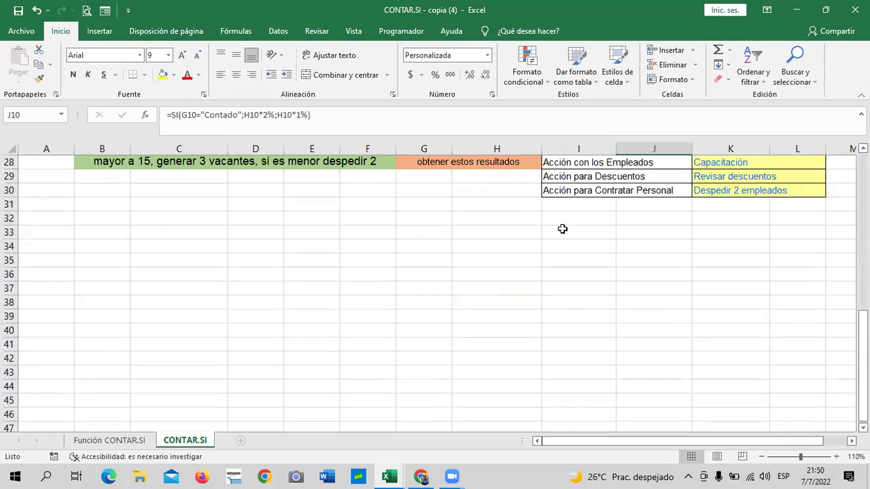
scroll(485, 259, up, 5)
scroll(512, 260, up, 4)
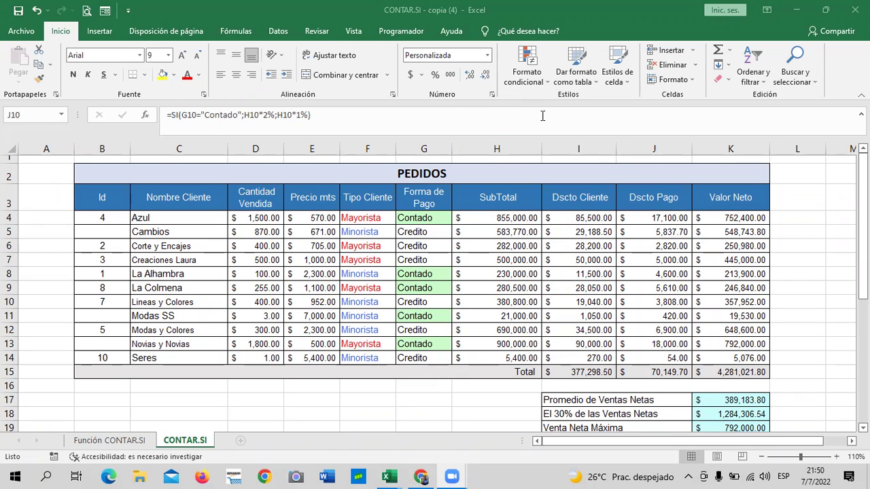
click(572, 220)
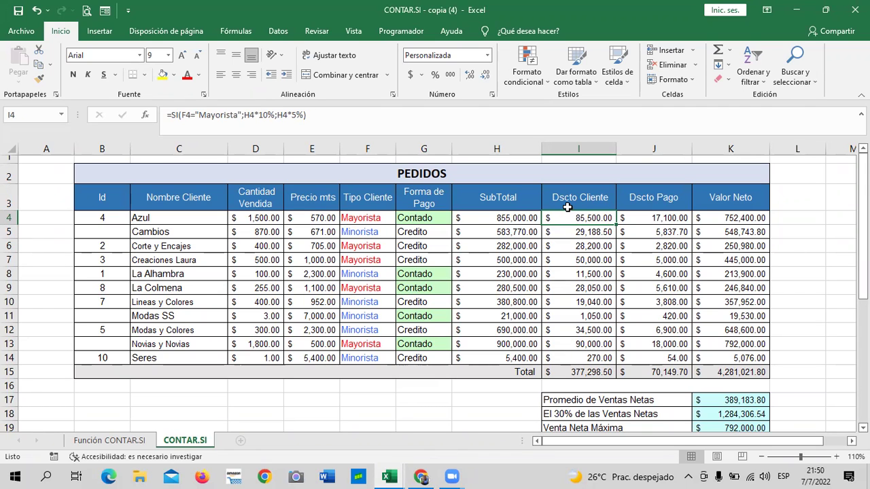
click(663, 218)
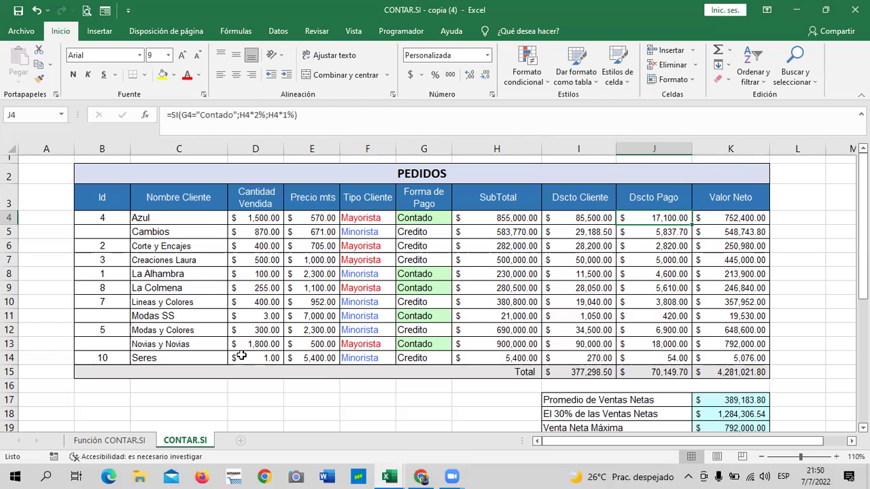
click(367, 412)
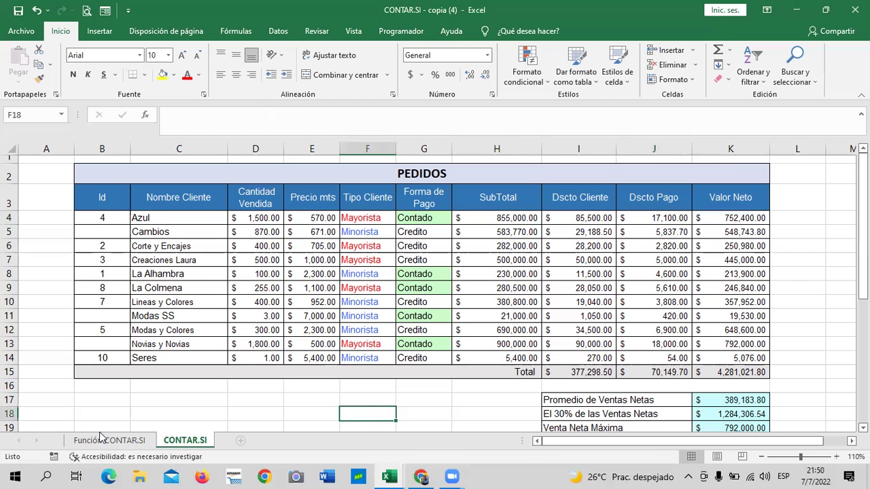
Move from the Función CONTAR.SI sheet to the CONTAR.SI sheet with the PEDIDOS table
click(102, 438)
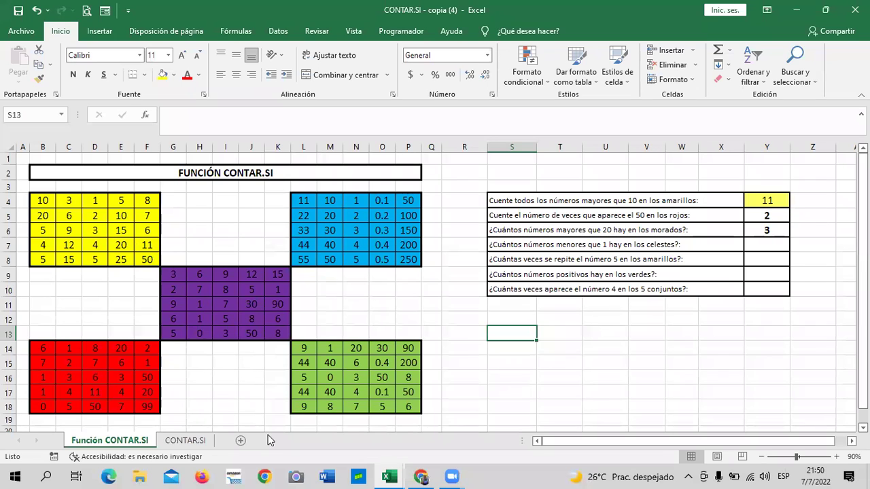
mouse_move(391, 476)
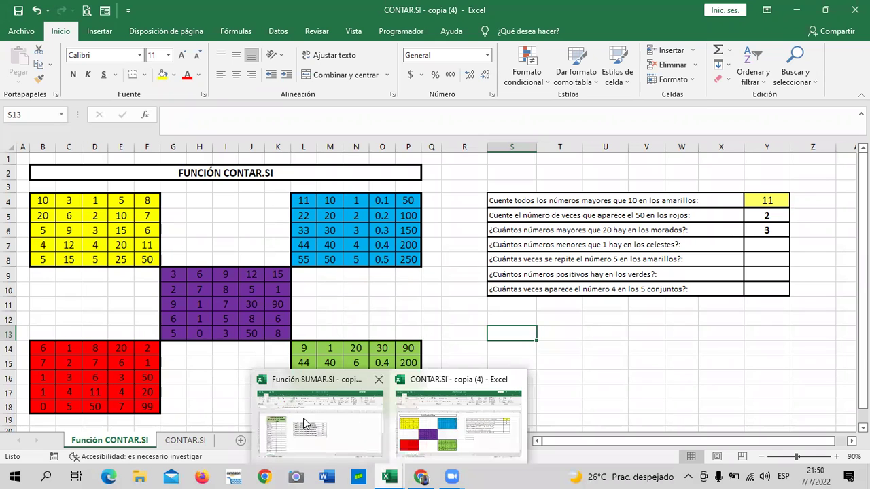
click(572, 366)
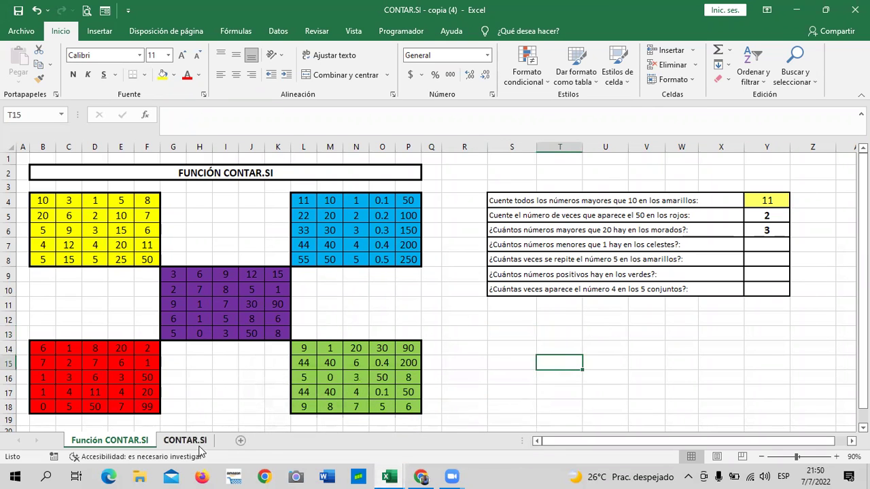
click(197, 442)
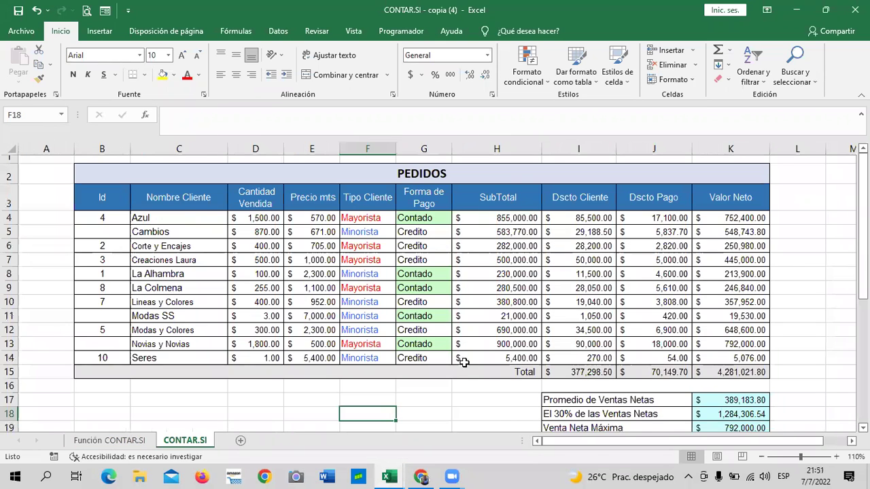
scroll(459, 360, down, 3)
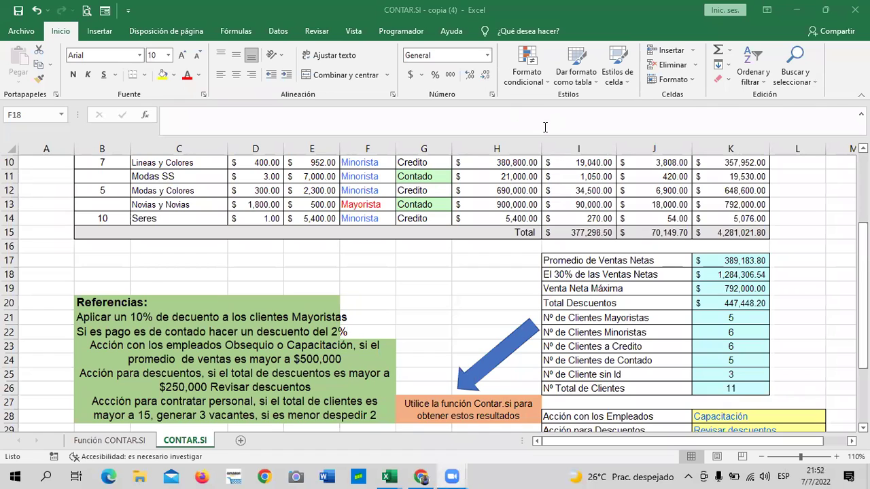
scroll(498, 195, up, 3)
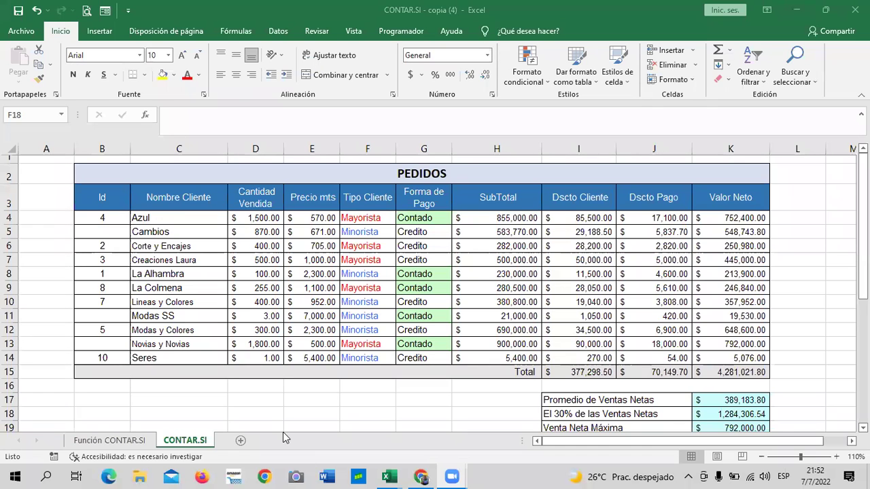
mouse_move(422, 476)
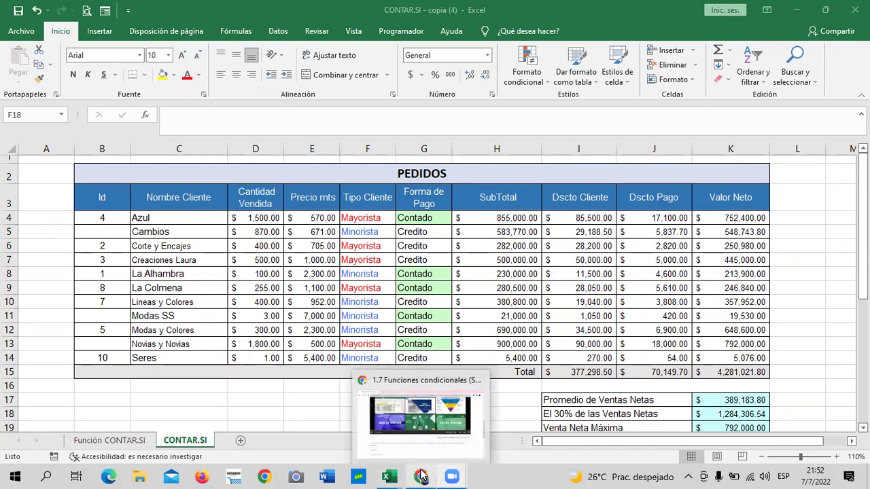
Return to the course page in Chrome and go to the 1.8 Laboratorio 3 quiz
click(432, 442)
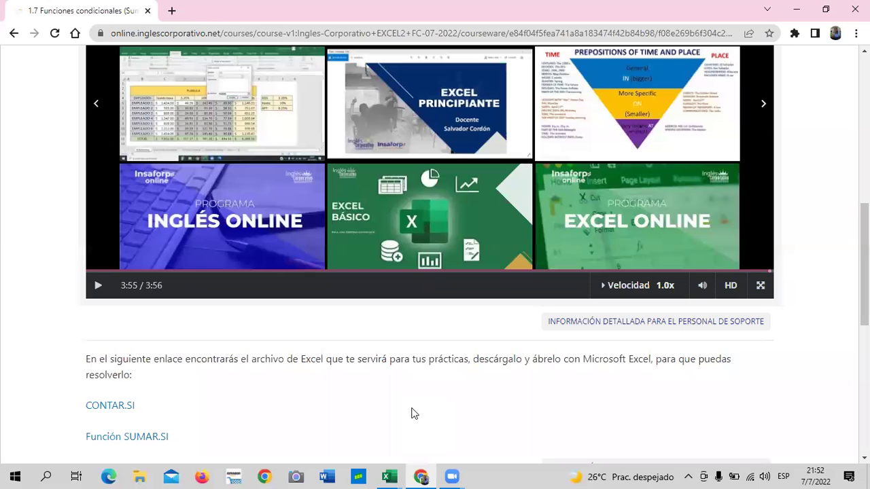
scroll(392, 398, up, 5)
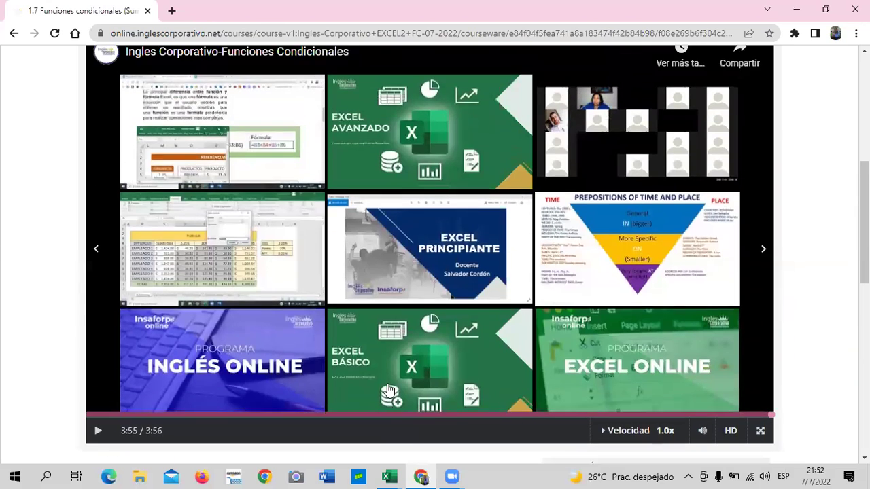
scroll(386, 383, up, 2)
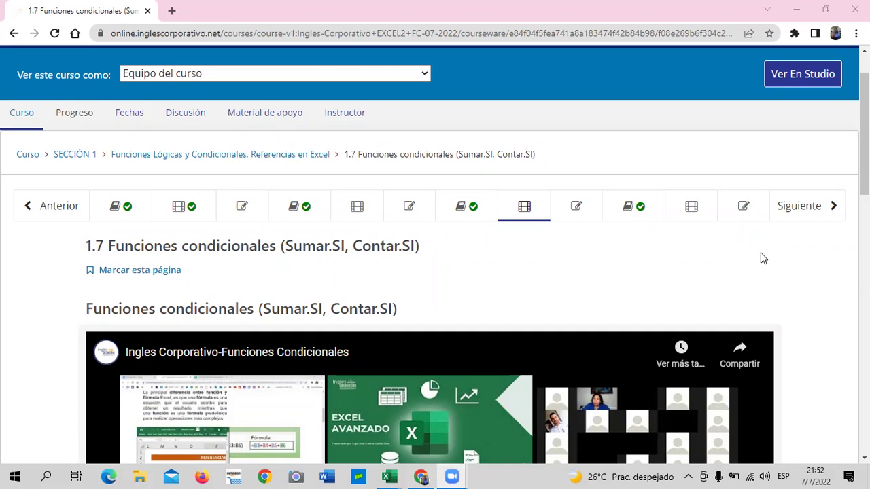
click(591, 209)
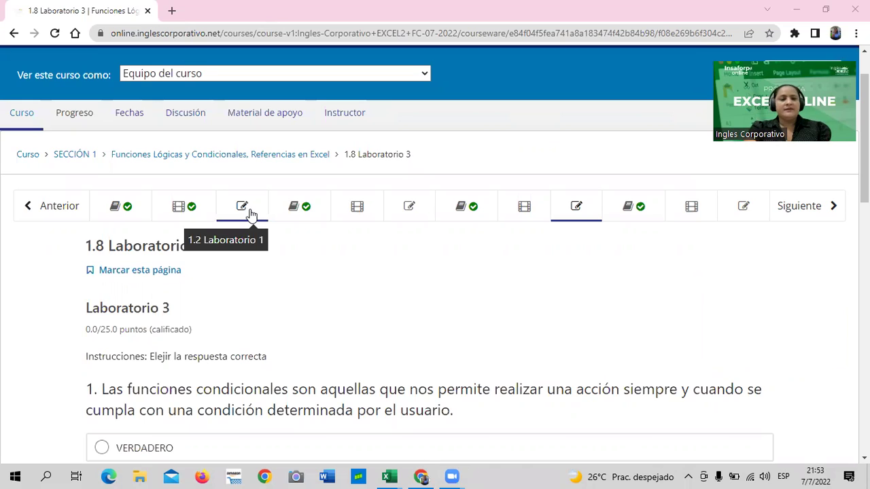
Read through the Laboratorio 3 questions and mark VERDADERO for question 1
scroll(341, 300, down, 1)
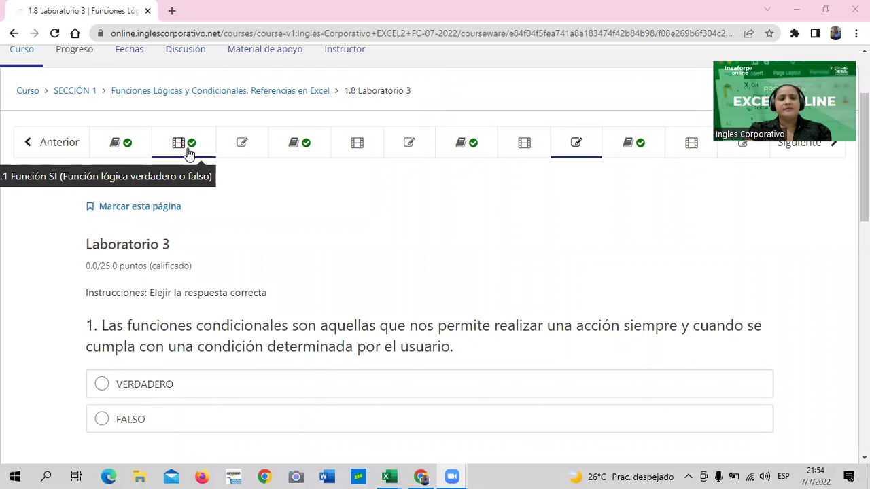
scroll(435, 289, down, 5)
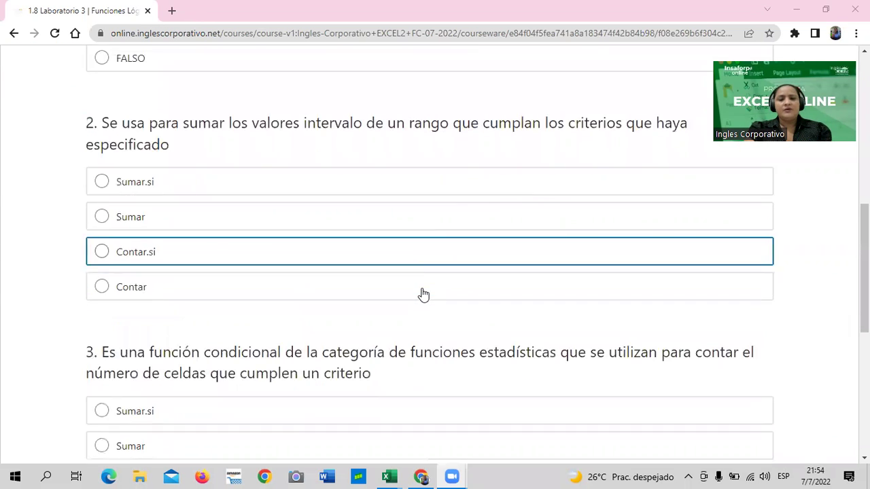
scroll(423, 294, down, 5)
scroll(423, 294, down, 2)
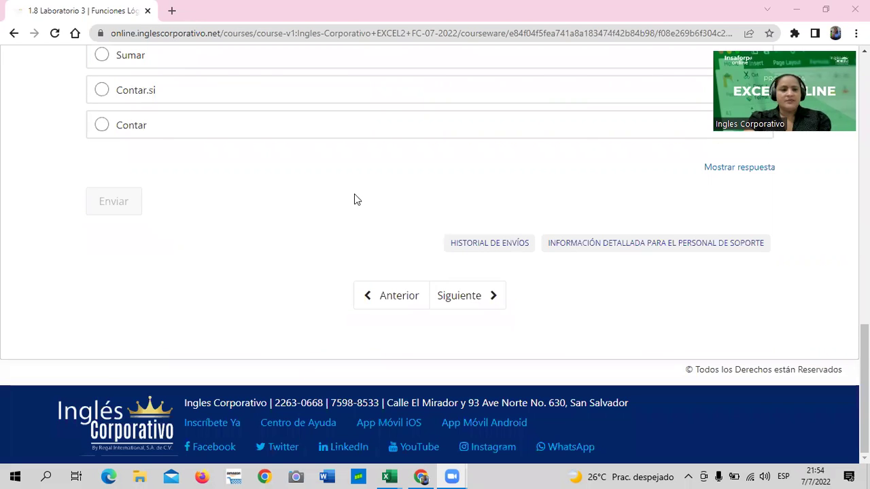
scroll(354, 194, up, 11)
scroll(333, 227, down, 2)
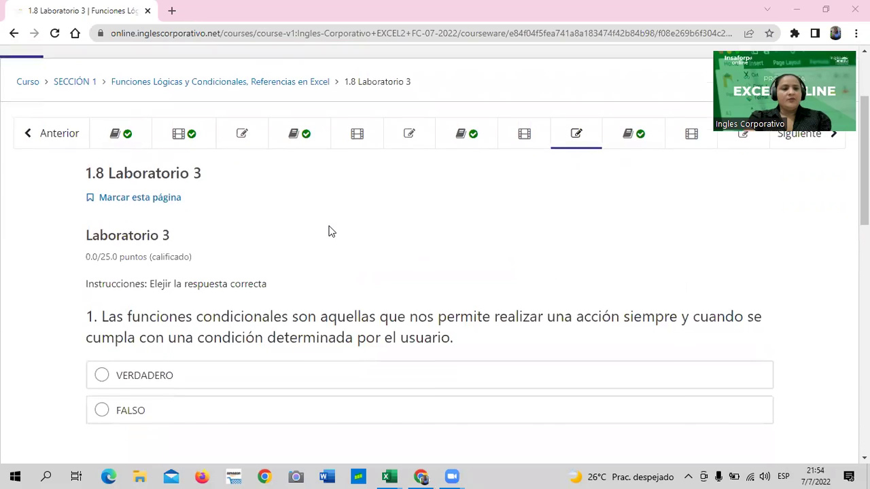
scroll(331, 231, down, 2)
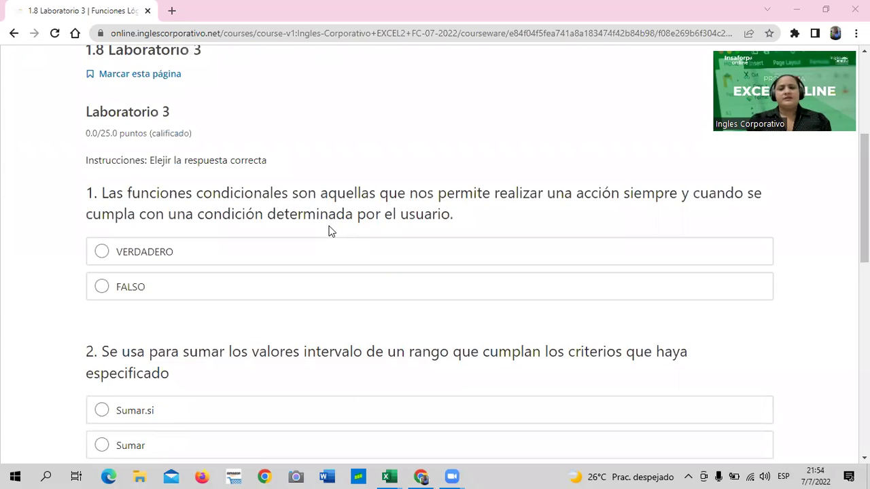
scroll(312, 266, up, 4)
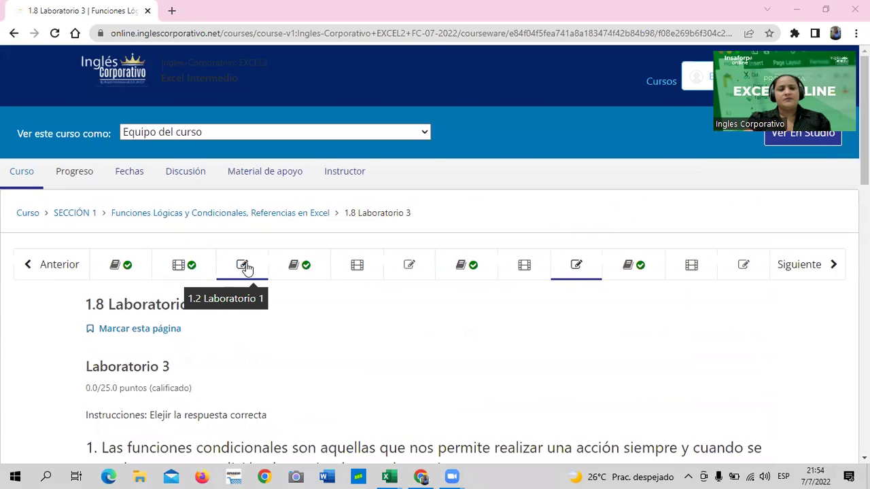
scroll(551, 299, down, 1)
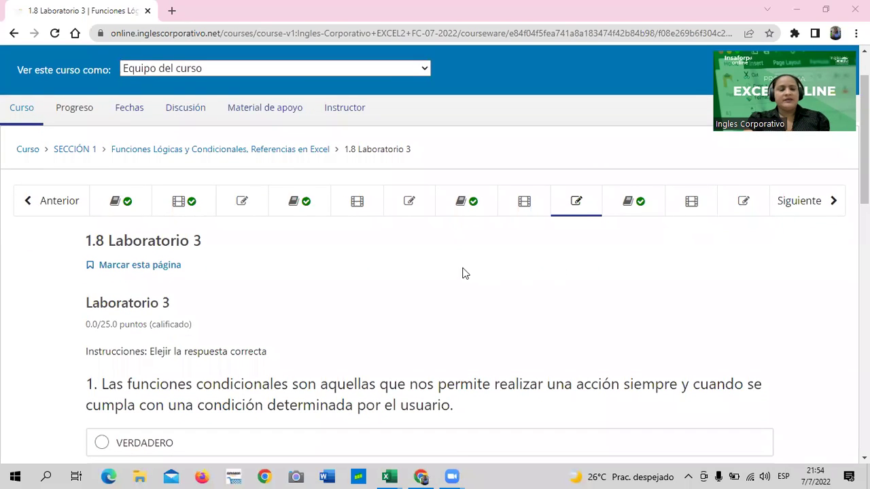
scroll(438, 260, down, 2)
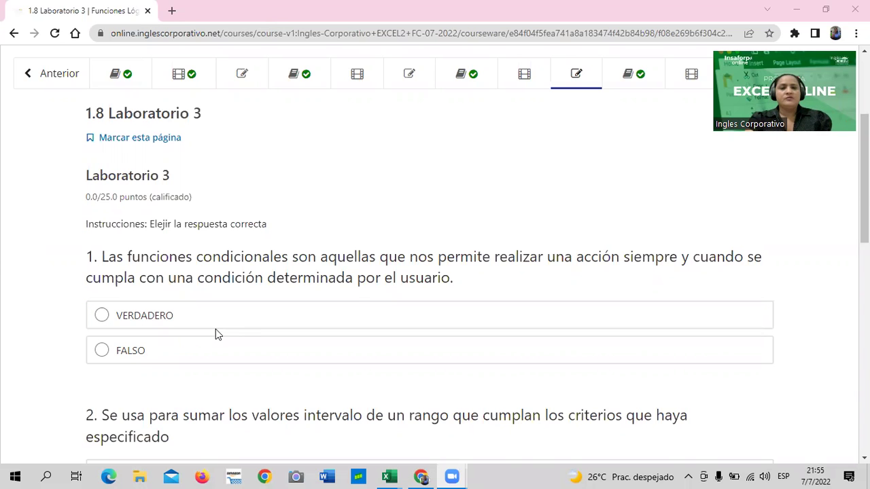
scroll(215, 329, down, 3)
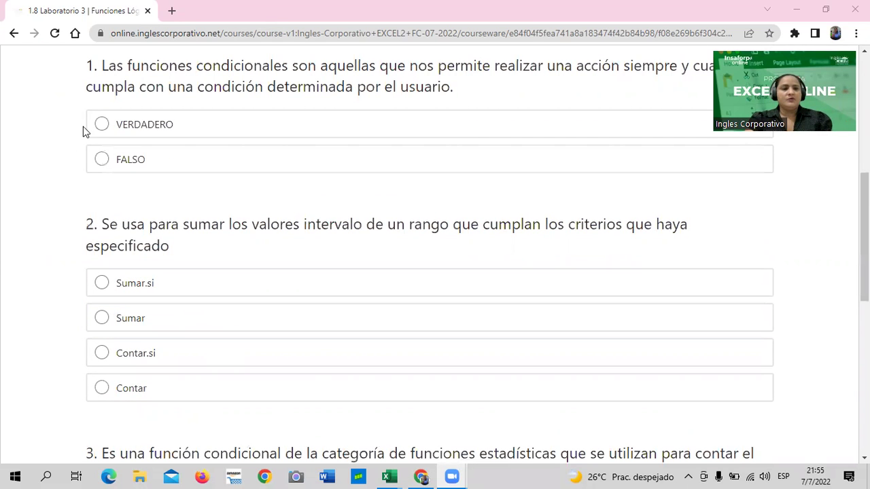
click(105, 124)
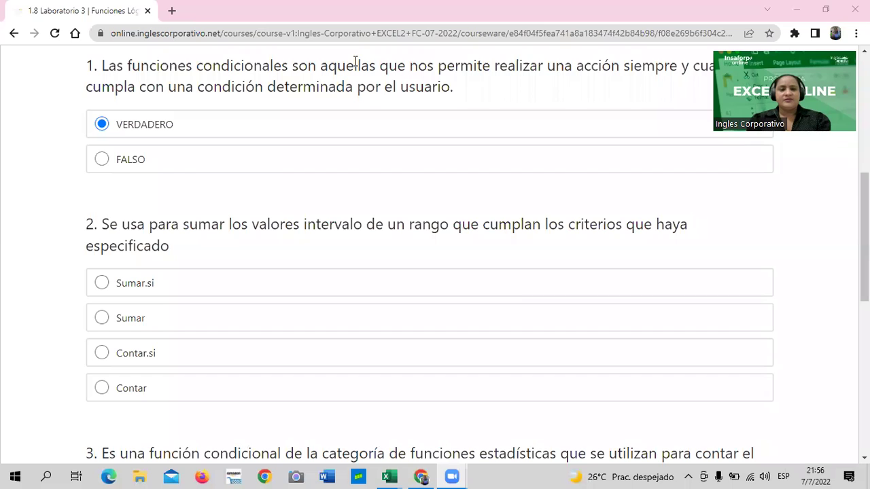
Choose Sumar.si as the answer to question 2
click(551, 123)
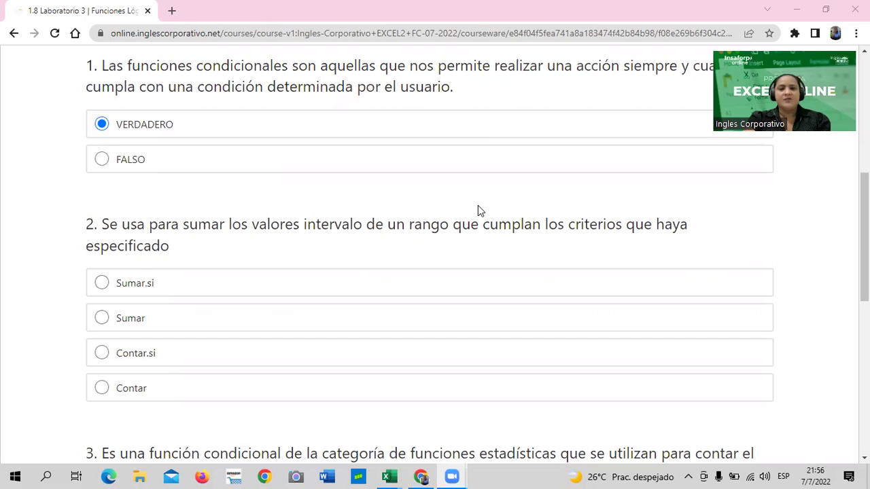
click(101, 281)
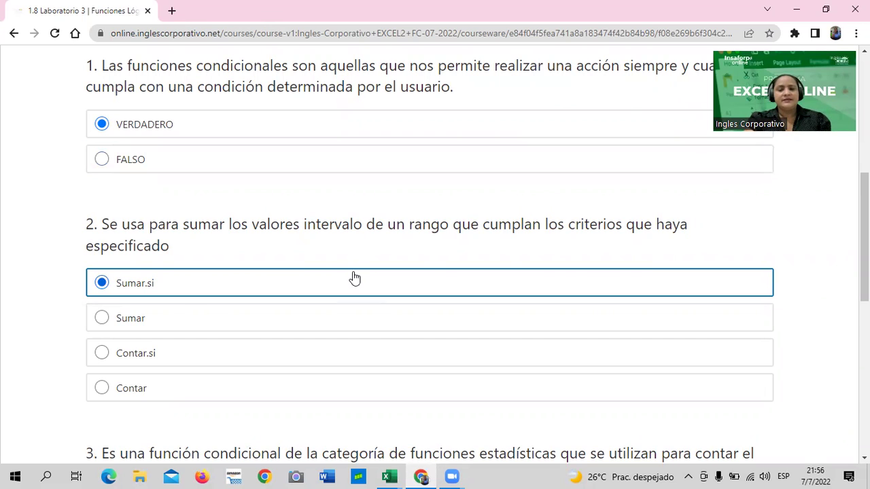
scroll(393, 264, down, 4)
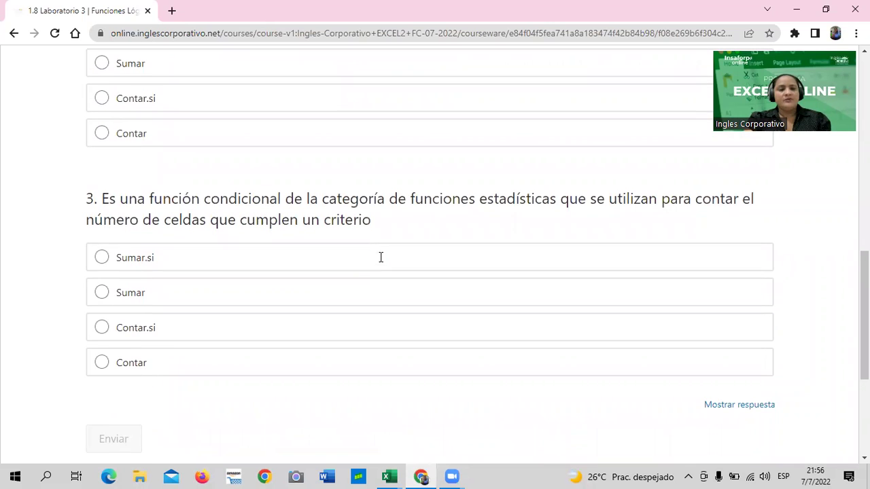
scroll(380, 272, down, 3)
scroll(380, 278, up, 2)
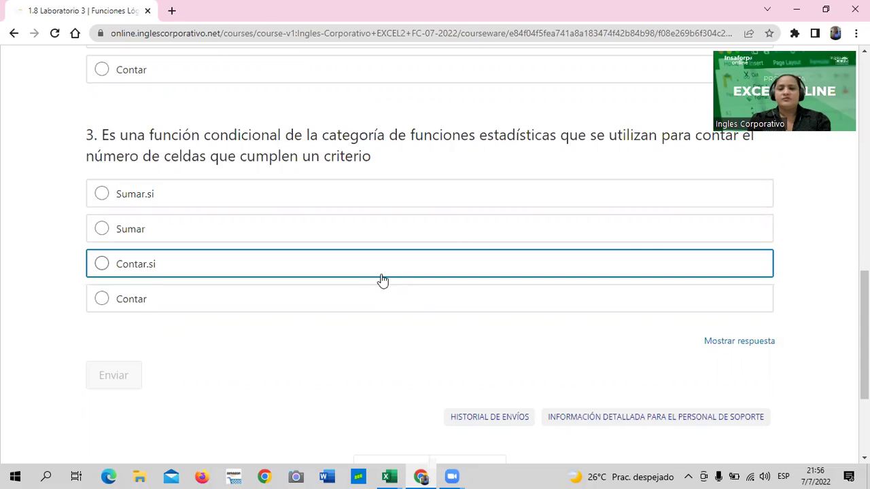
scroll(440, 280, up, 1)
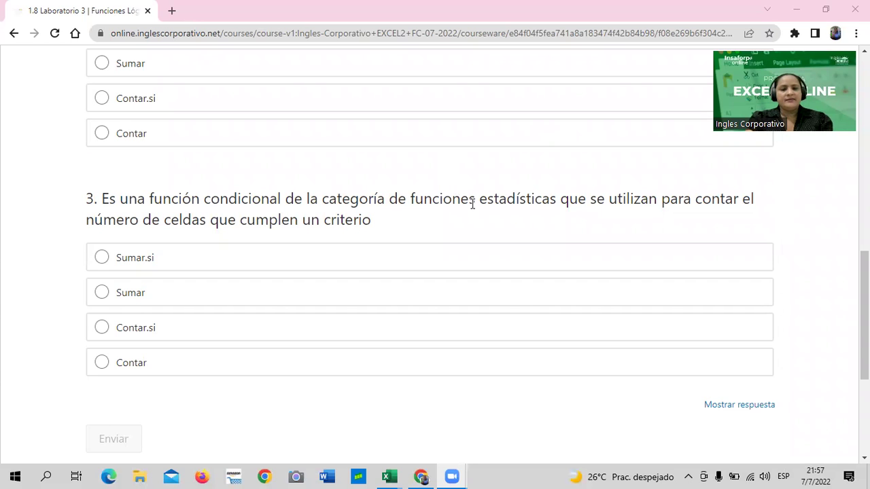
Choose Contar.si for question 3, then scroll back up to review the earlier answers
click(102, 328)
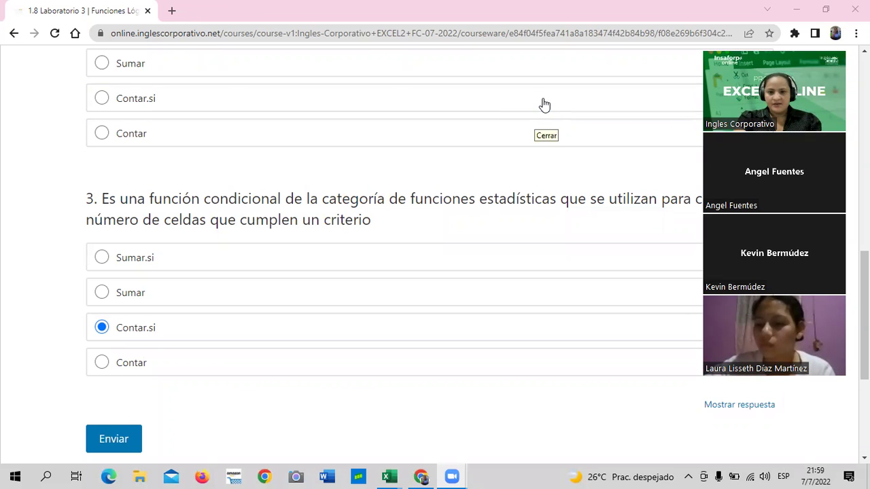
scroll(462, 271, up, 2)
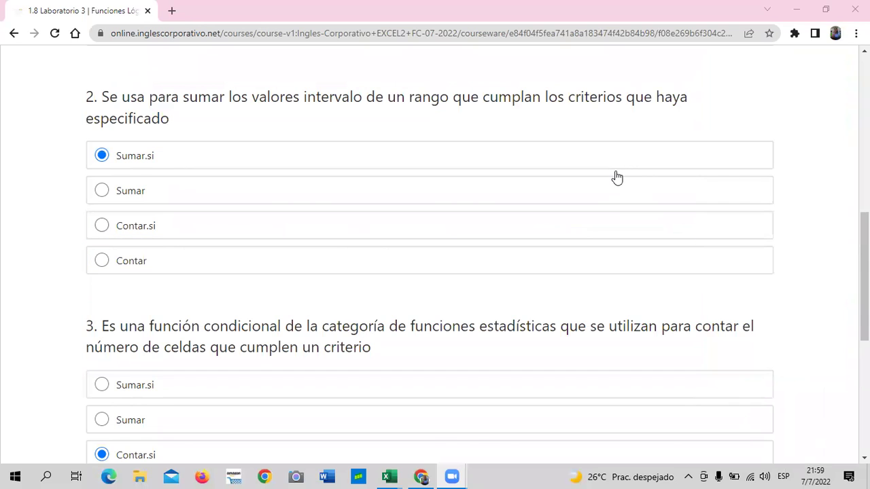
scroll(552, 165, up, 2)
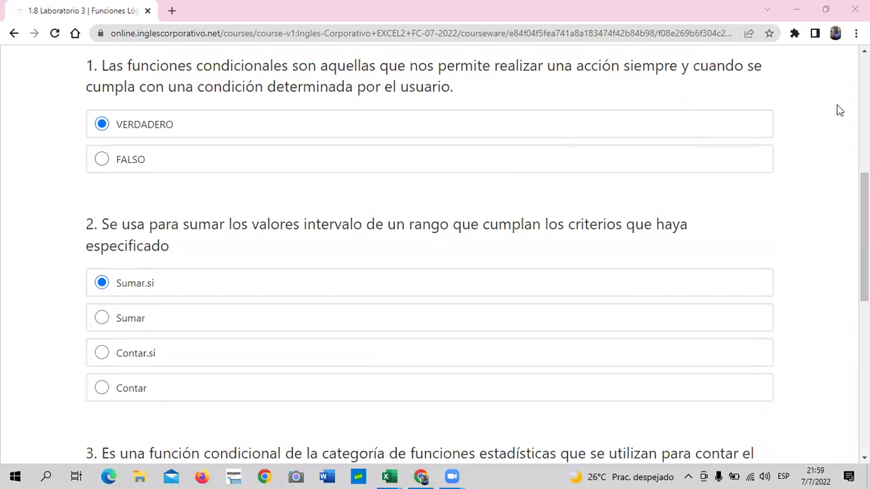